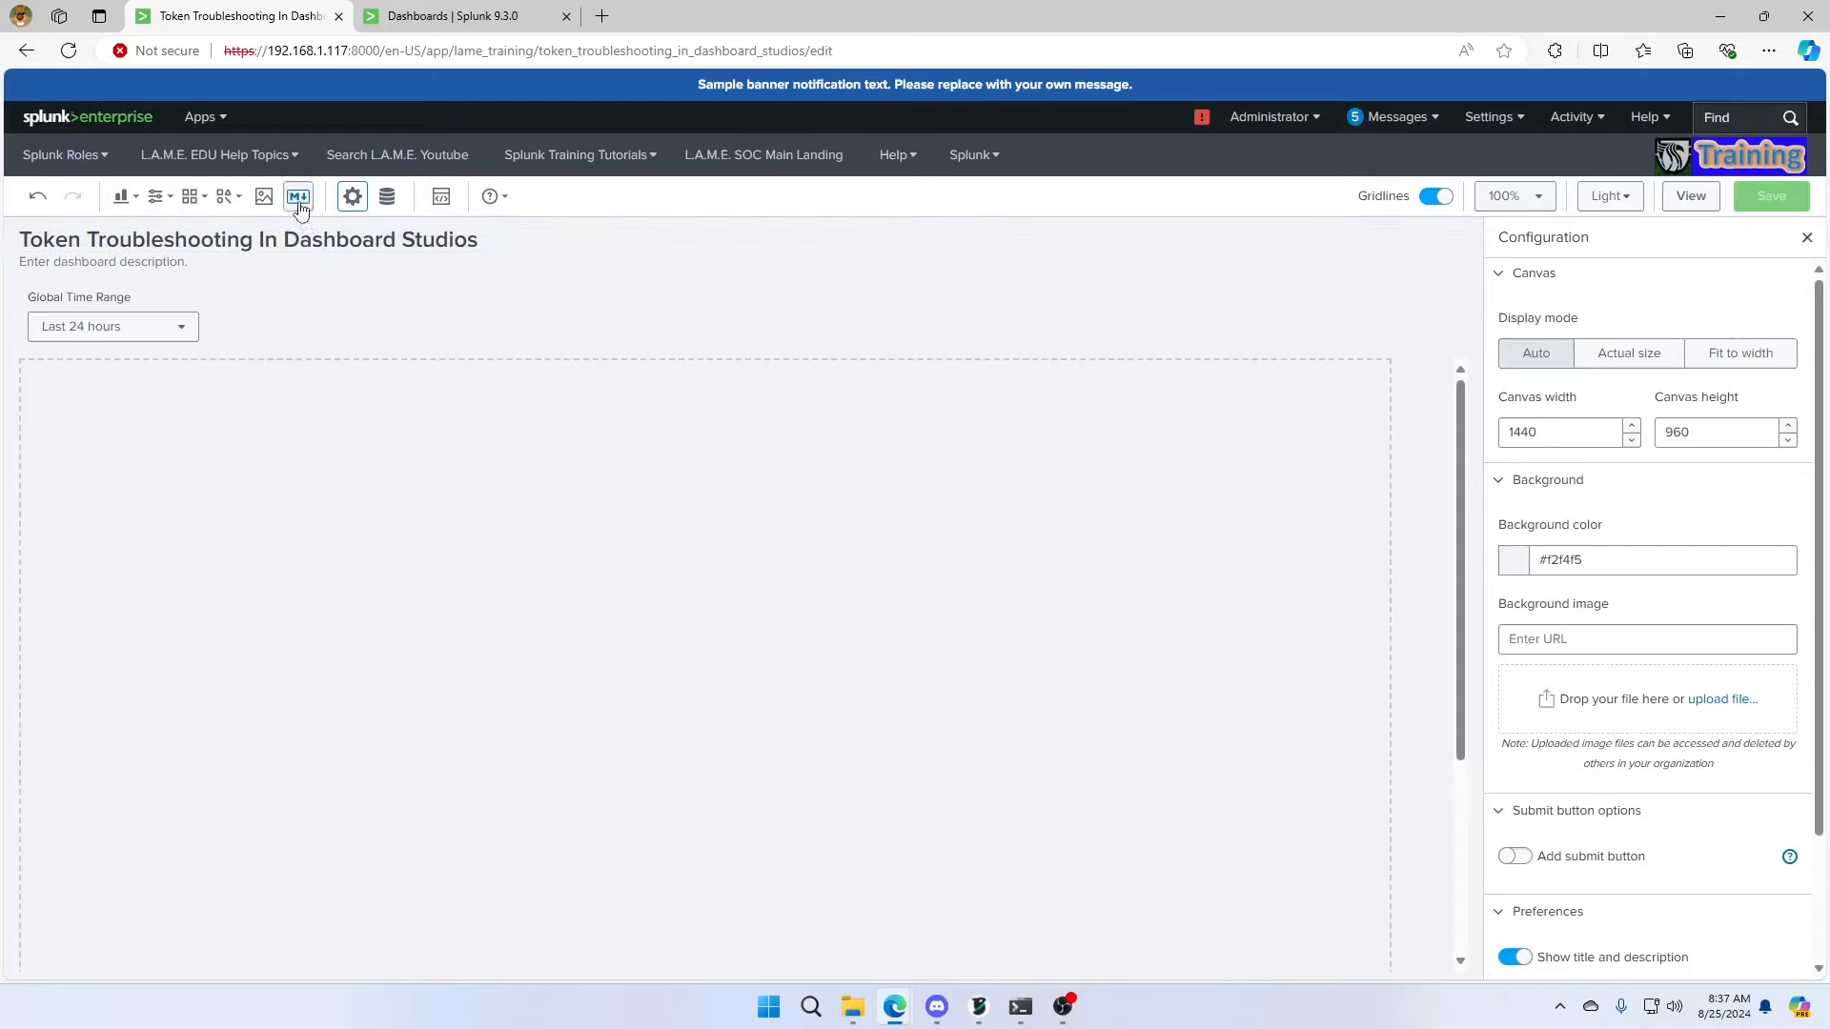
Add a Markdown text block containing "Here is my token: $my_token$" to the canvas and save the dashboard.
left_click(298, 197)
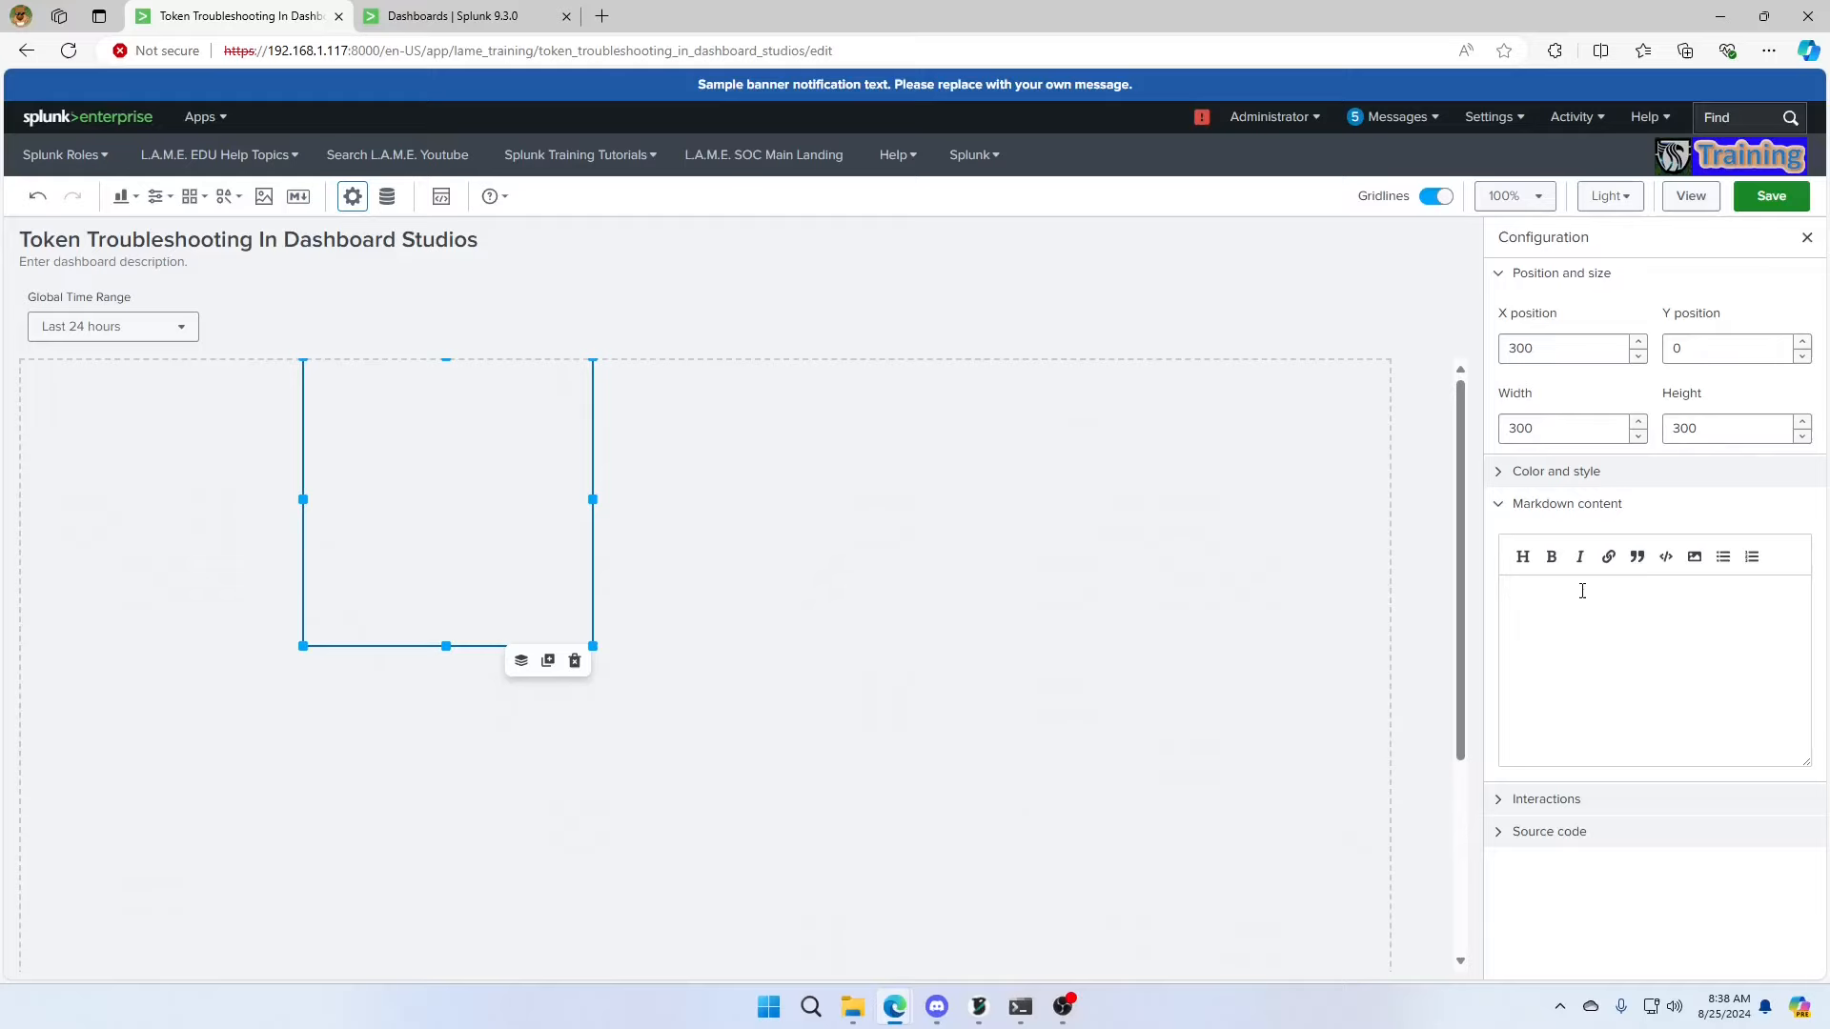
type("Here is my token: $my_token$")
key("Return")
left_click(1771, 196)
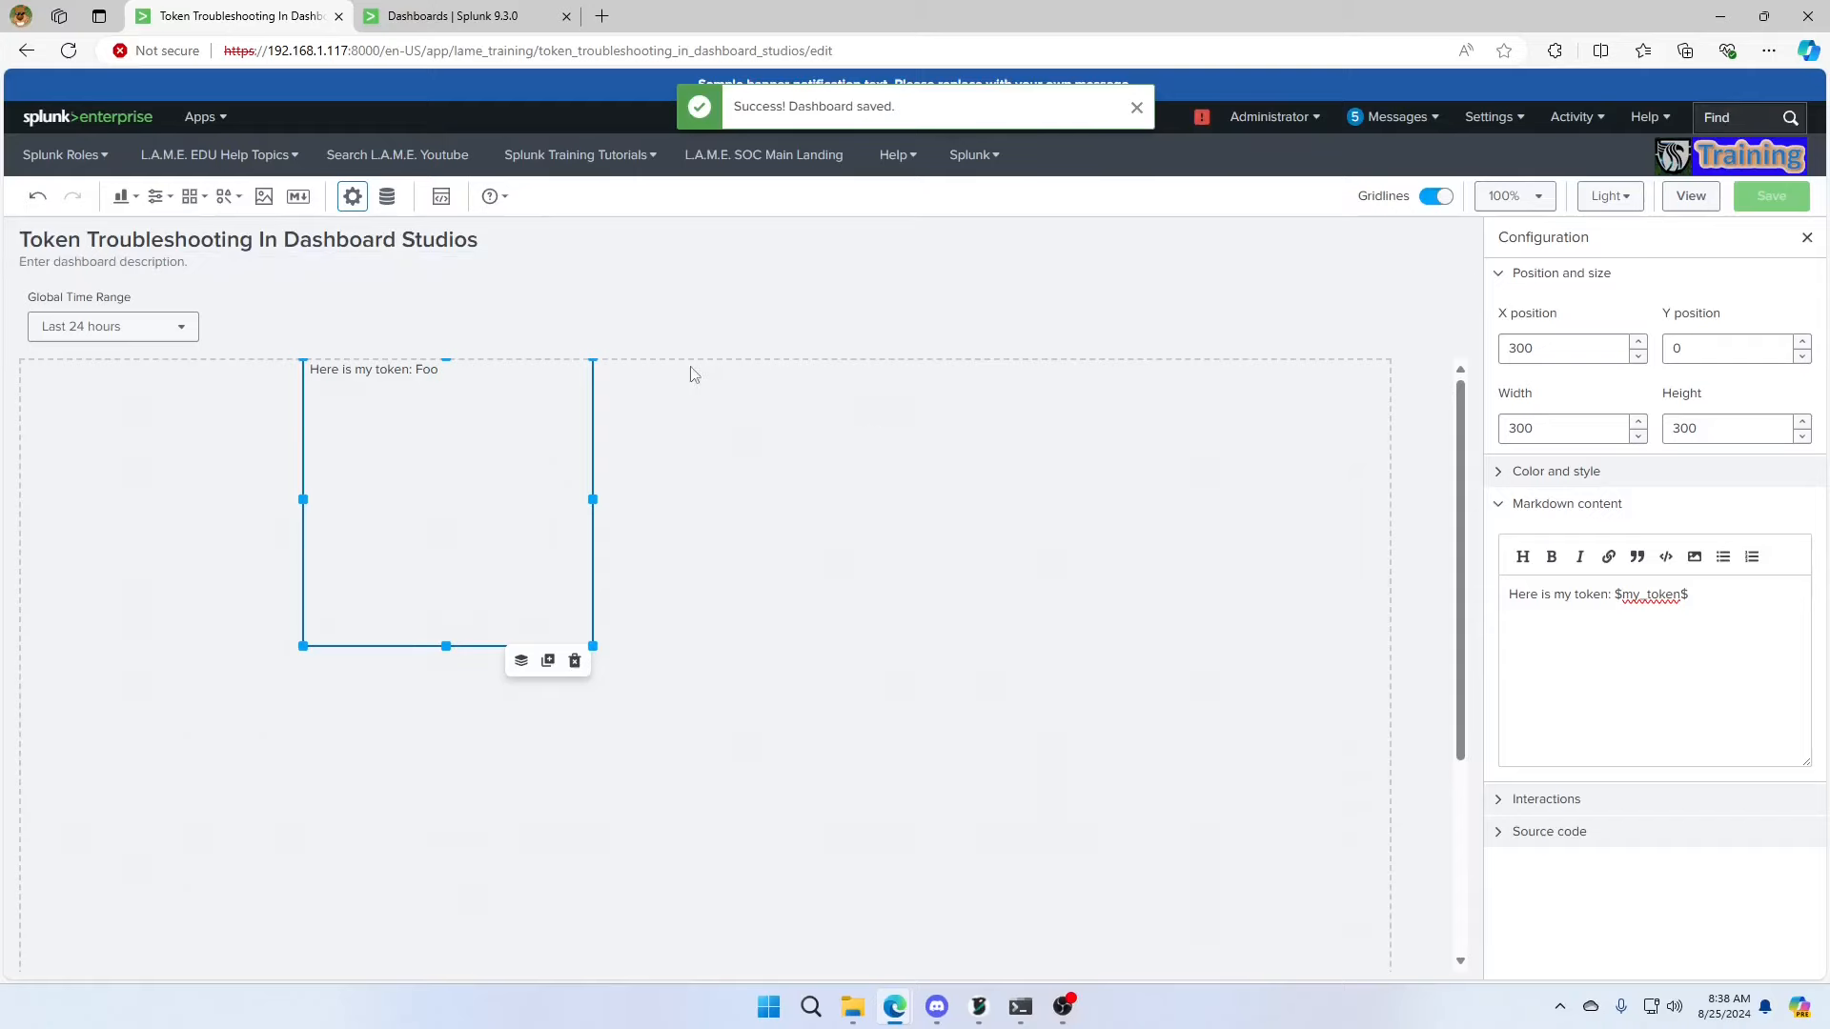
left_click(708, 345)
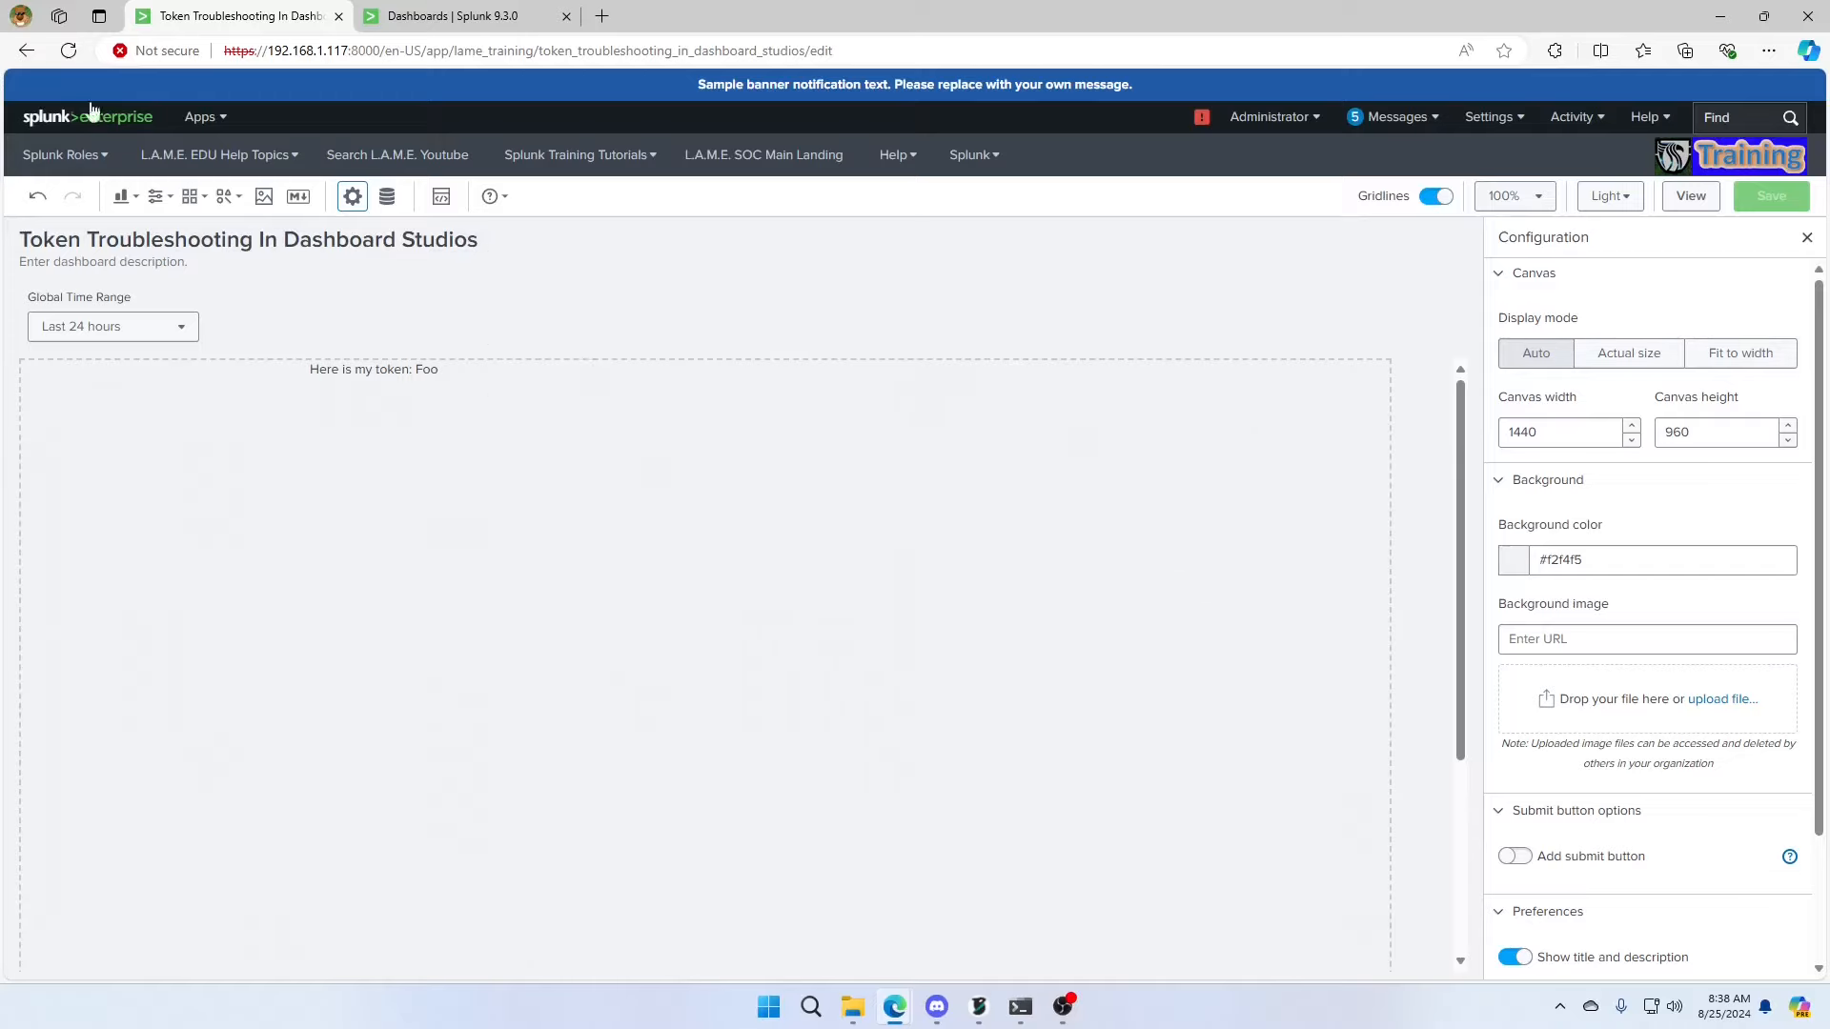
Reload the dashboard page and reduce the Markdown block's height to 100.
left_click(69, 51)
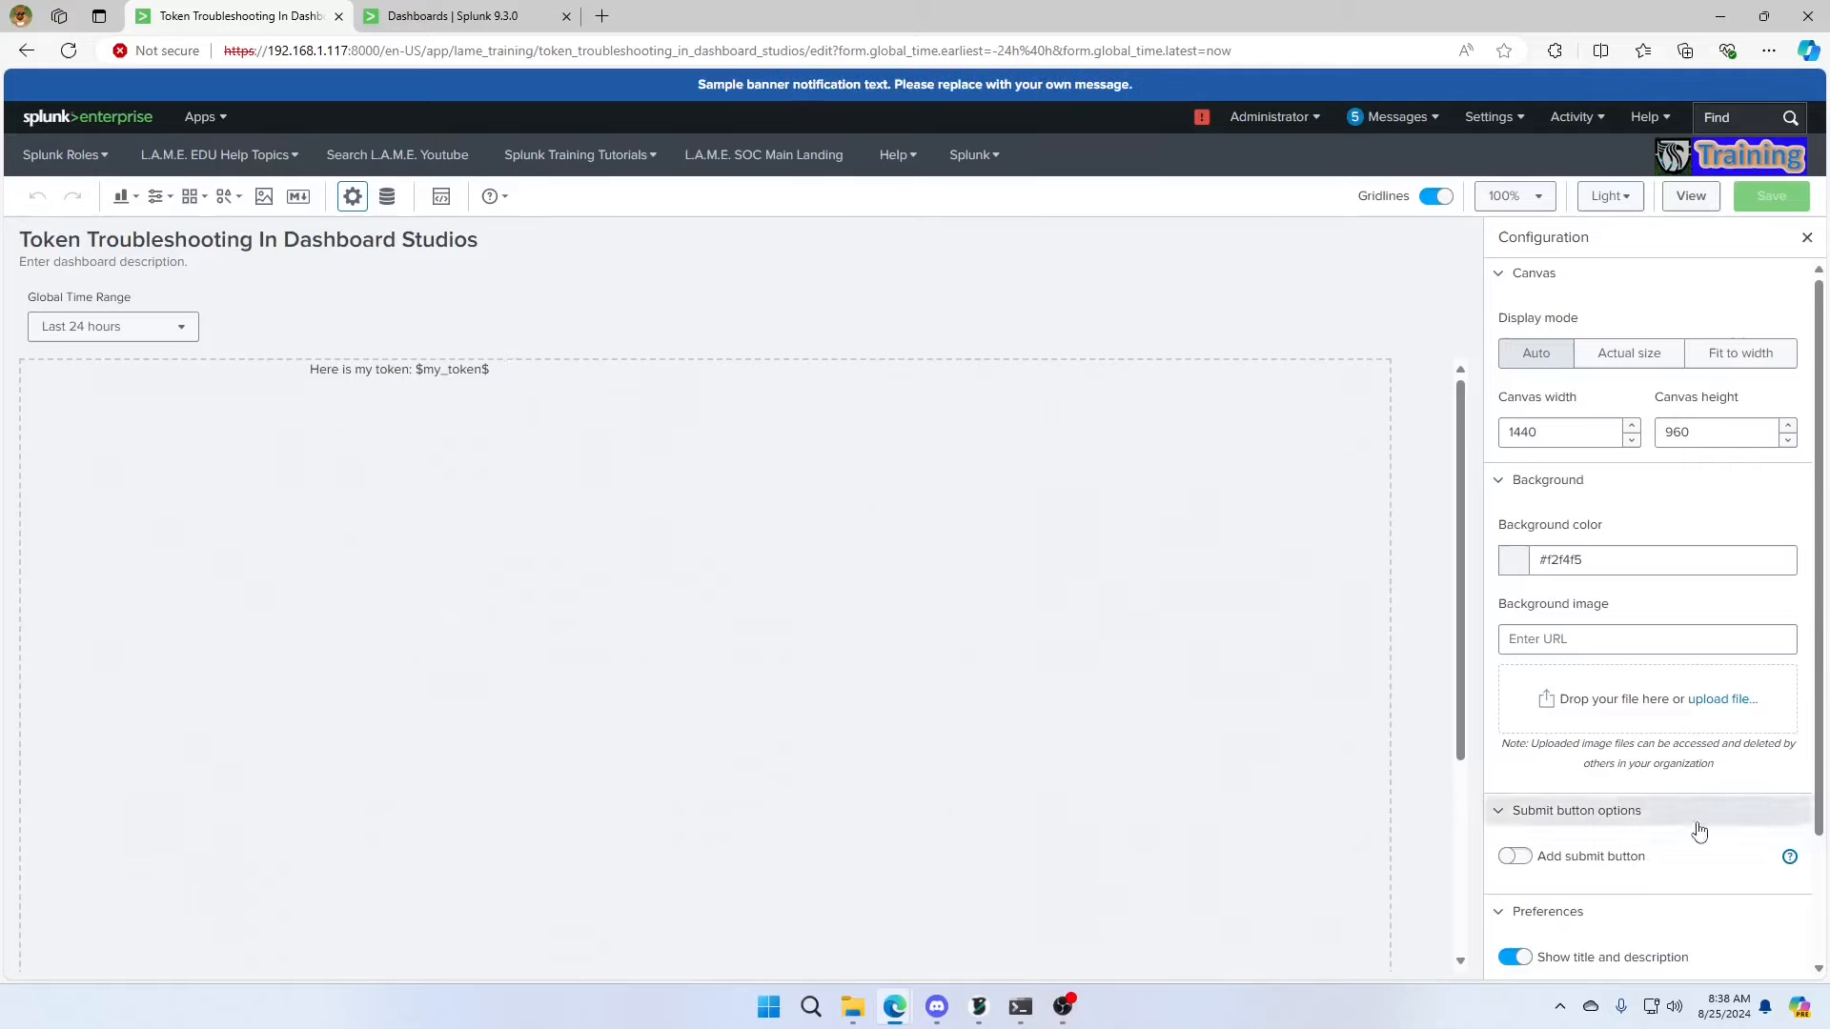
left_click(371, 367)
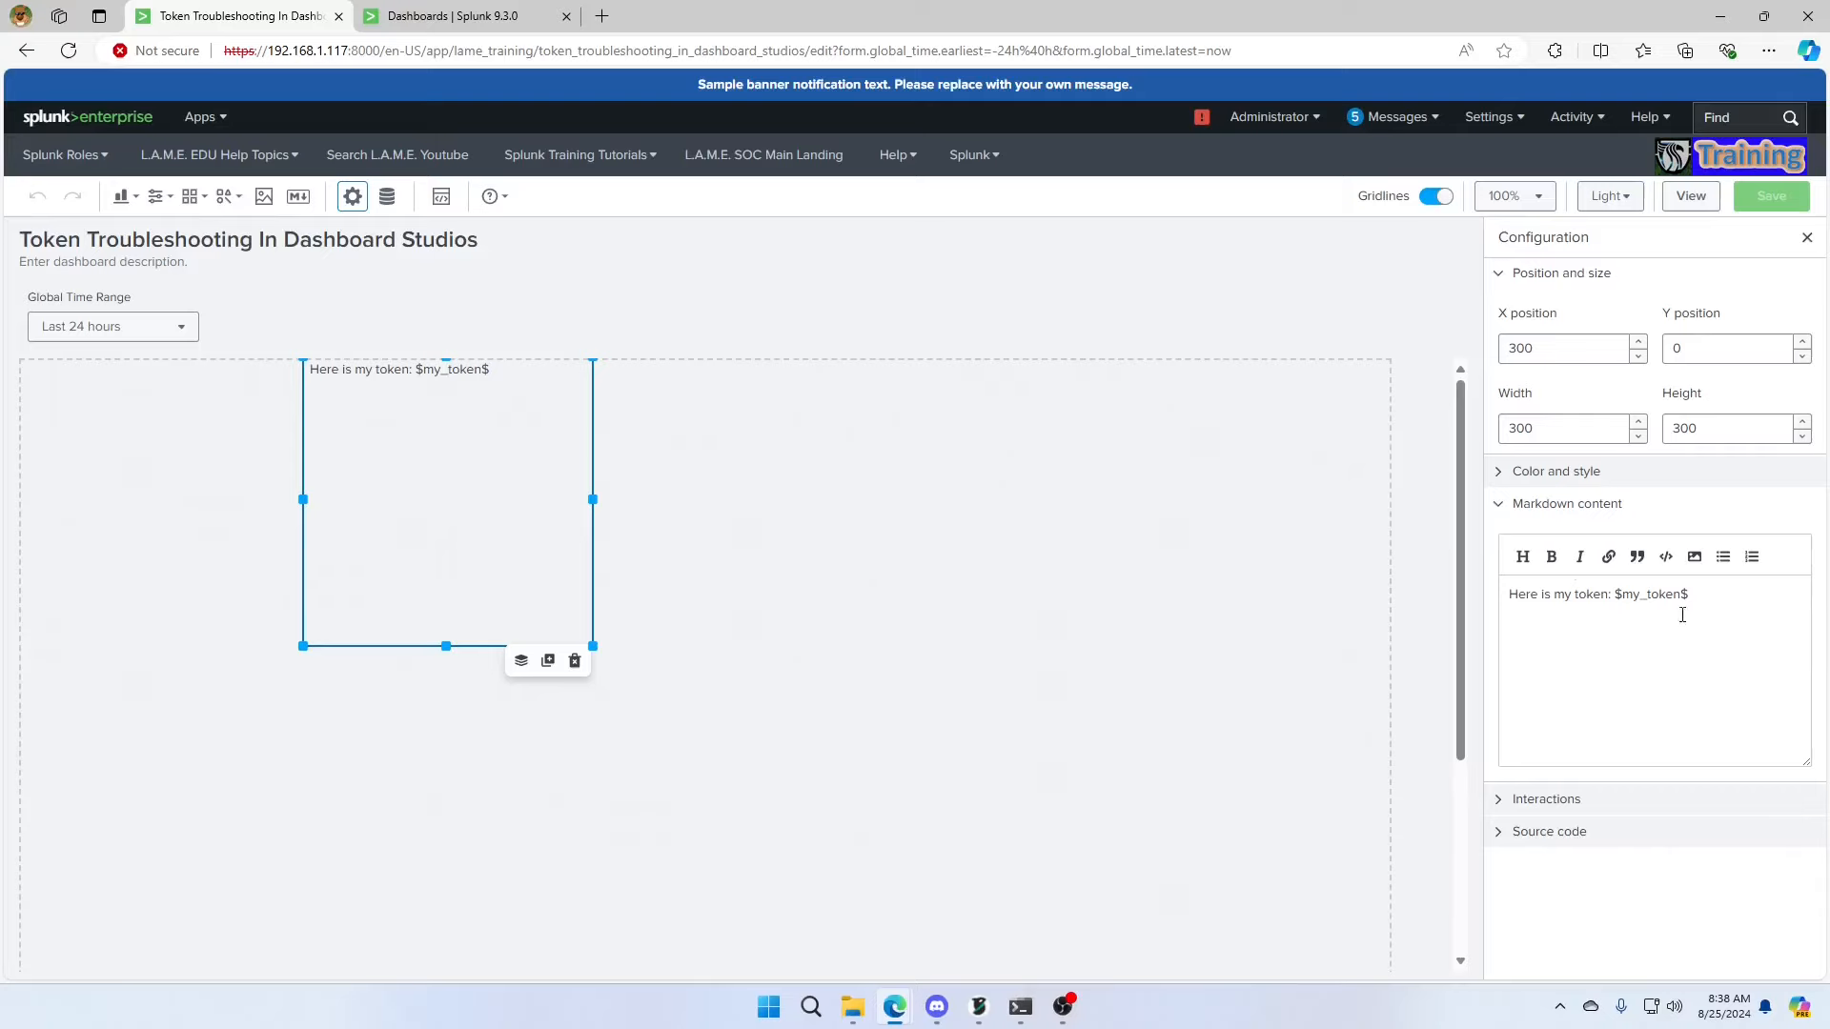
left_click_drag(447, 646, 446, 454)
left_click(525, 325)
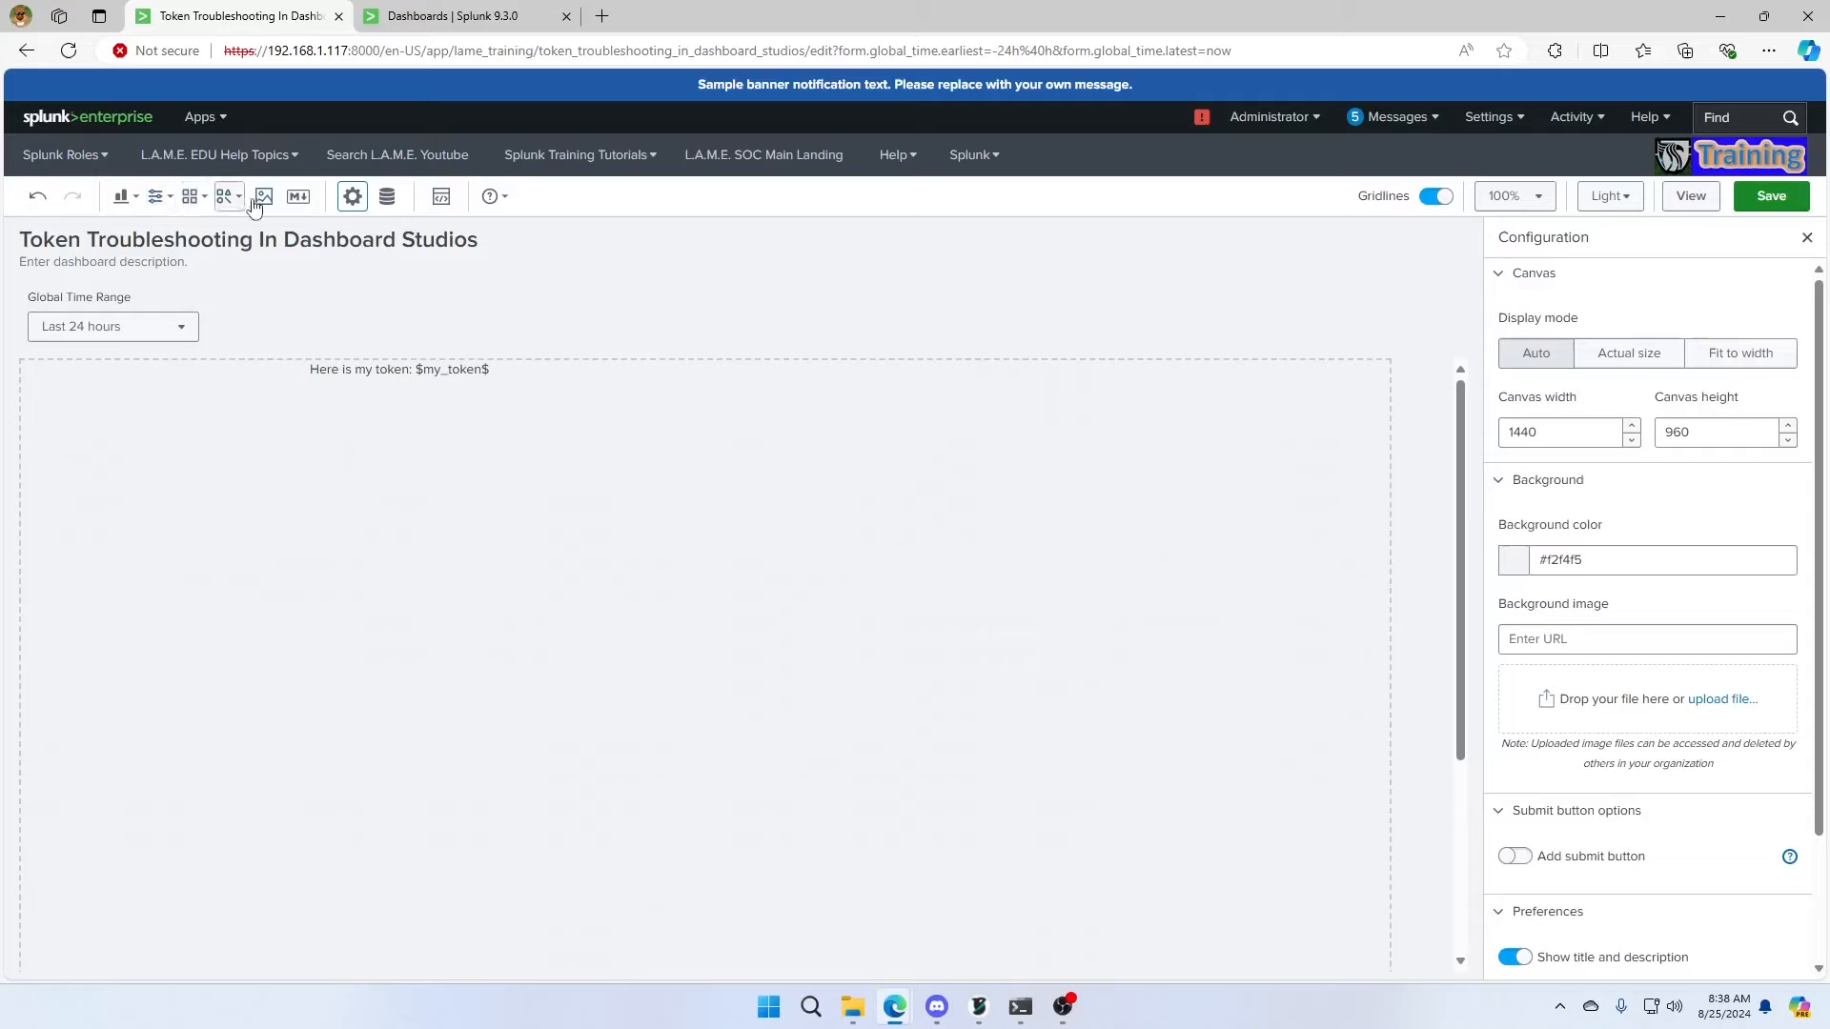
Add a text input with the token name my_token above the canvas and save the dashboard.
left_click(172, 208)
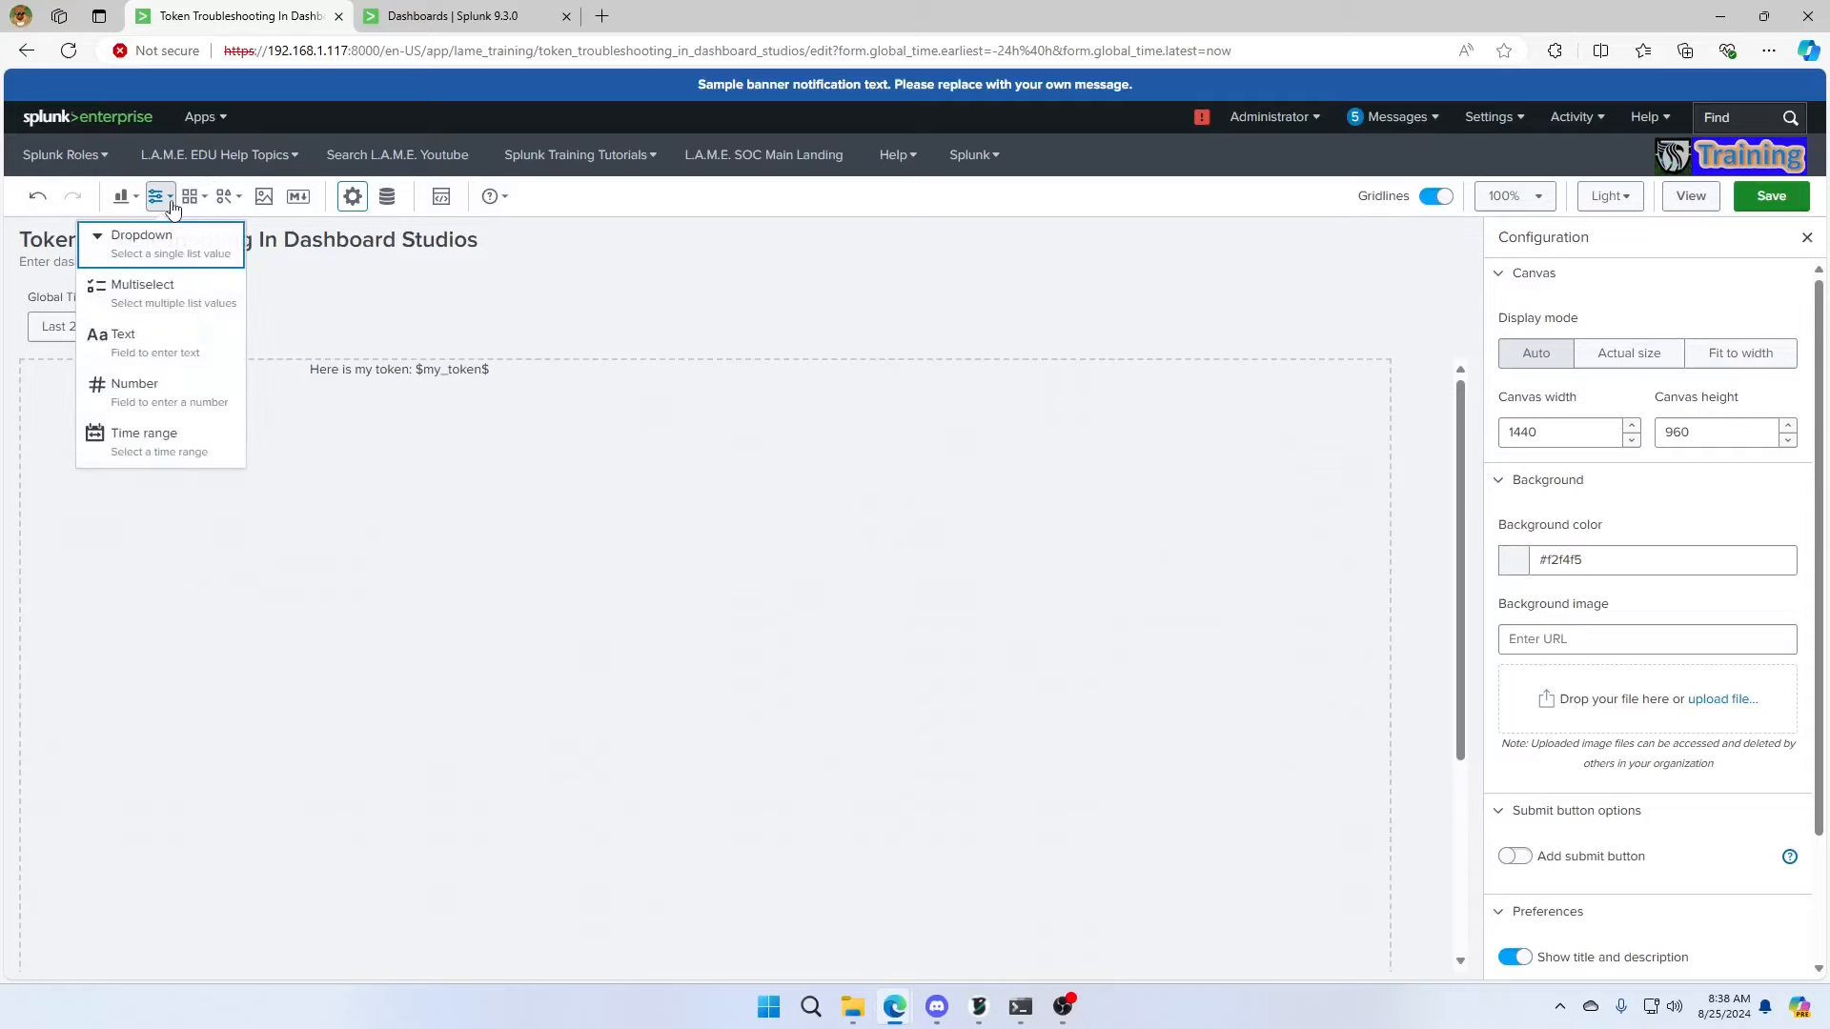
left_click(159, 352)
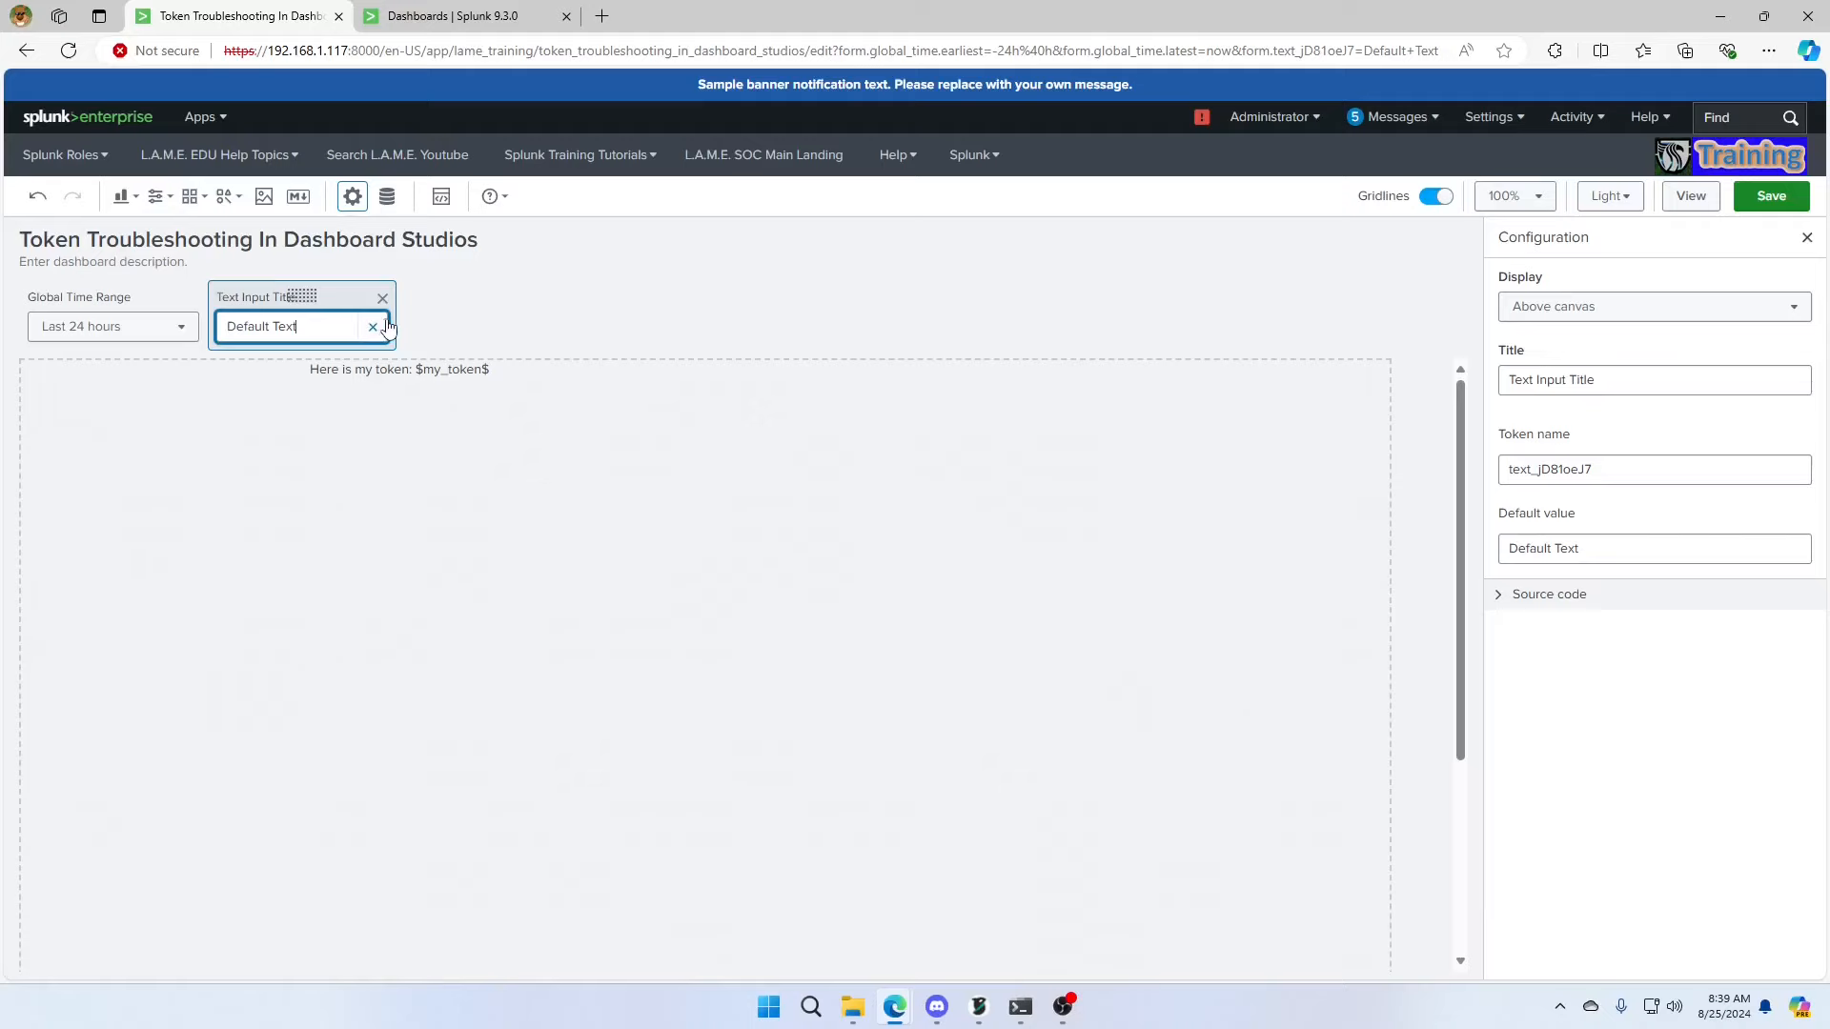
double_click(1629, 471)
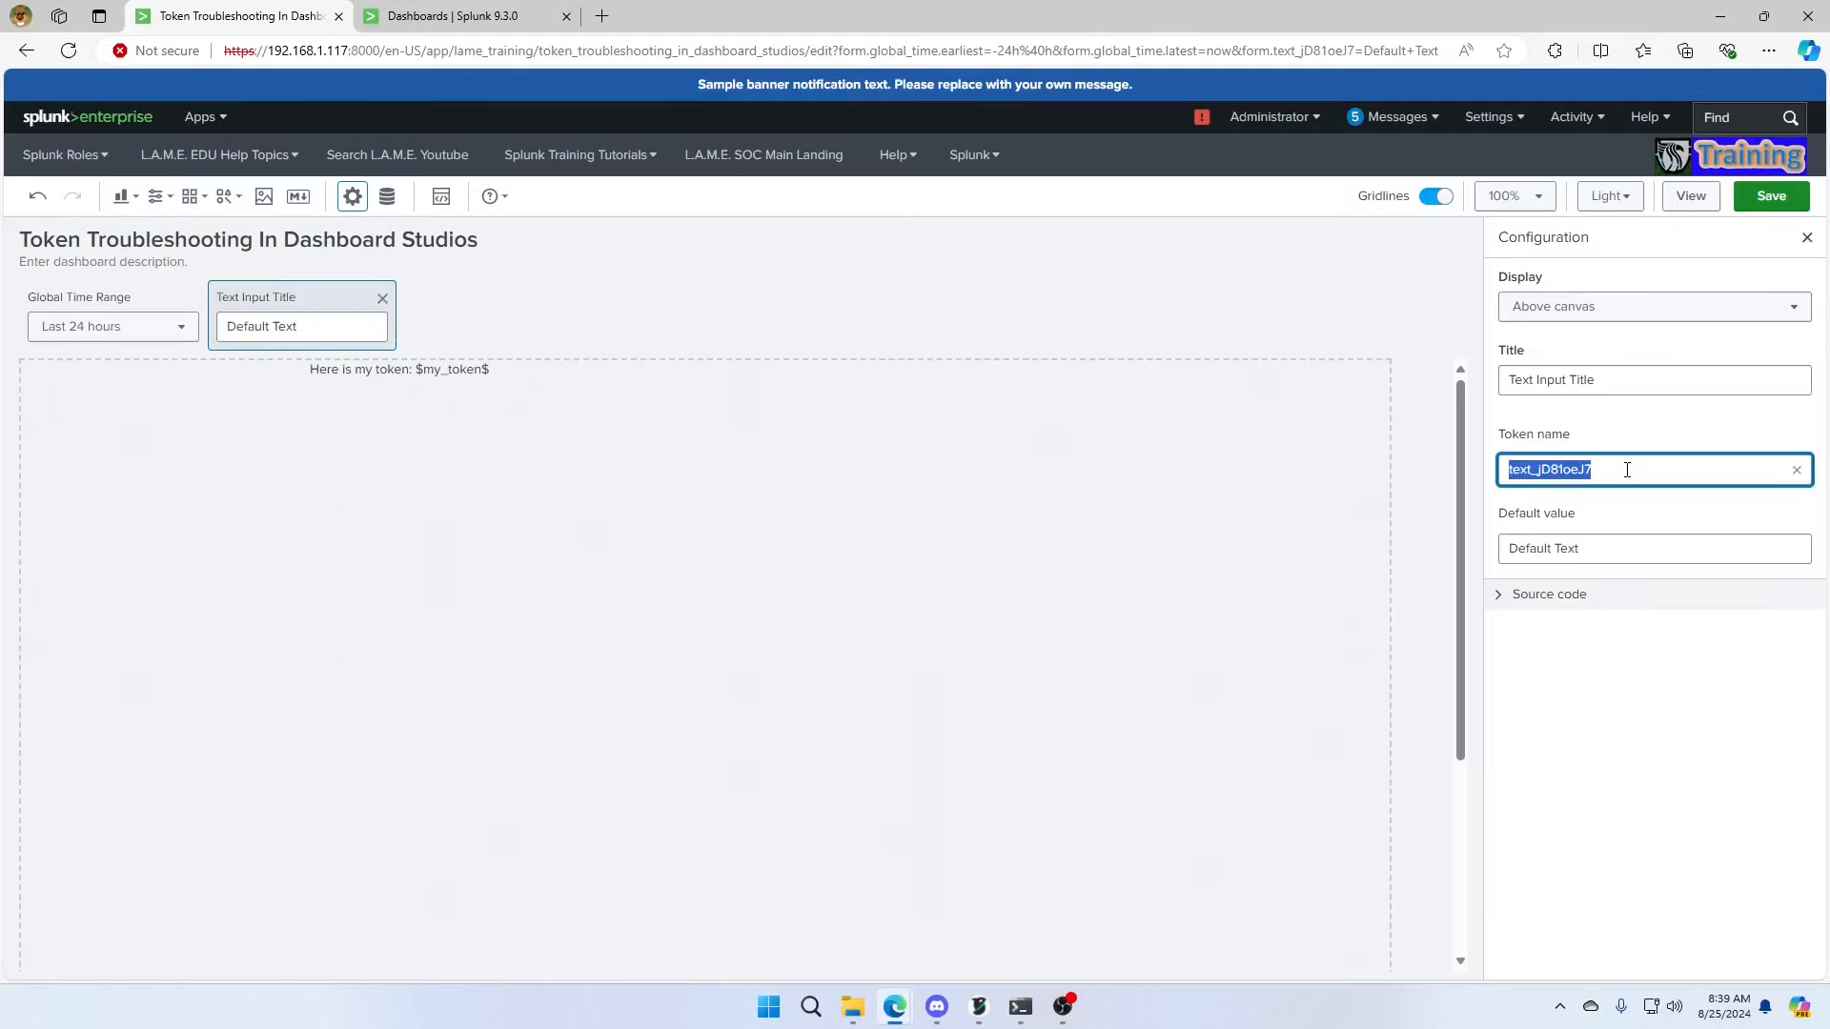
type("my_token")
double_click(1566, 474)
left_click(1778, 195)
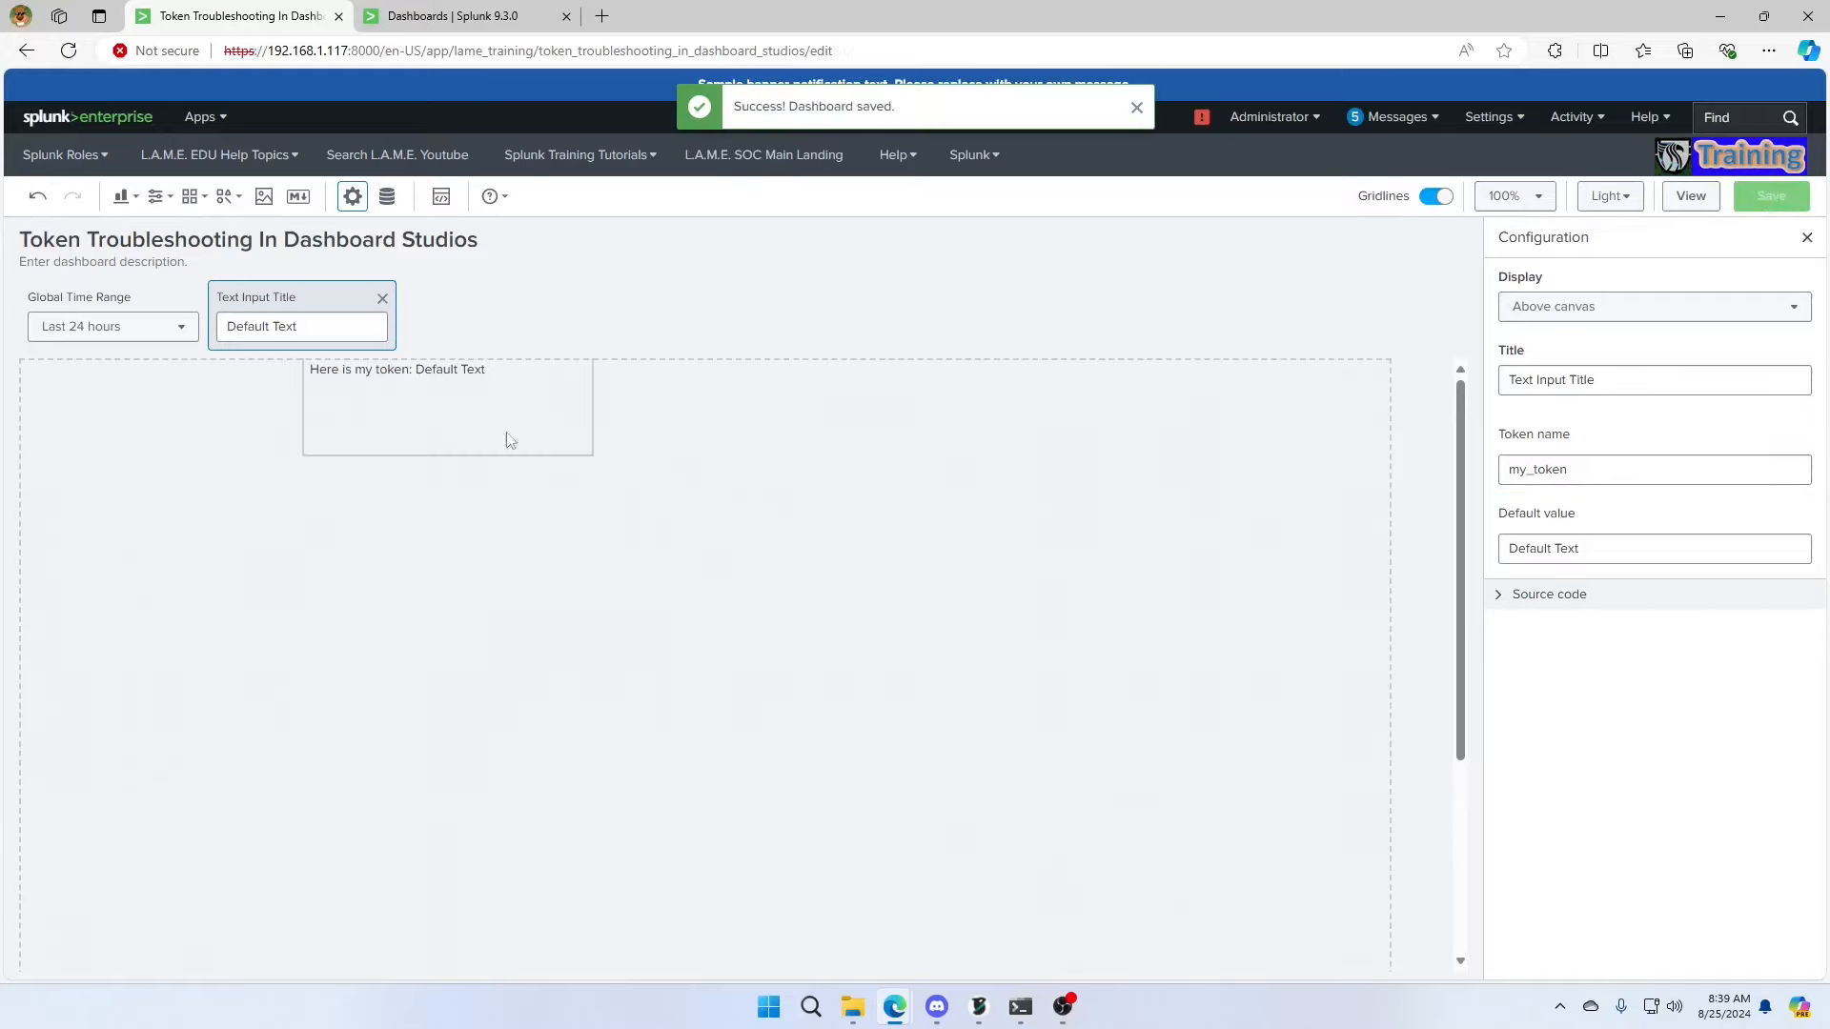
Compare the token reference in the Markdown block with the text input's token name.
left_click(443, 392)
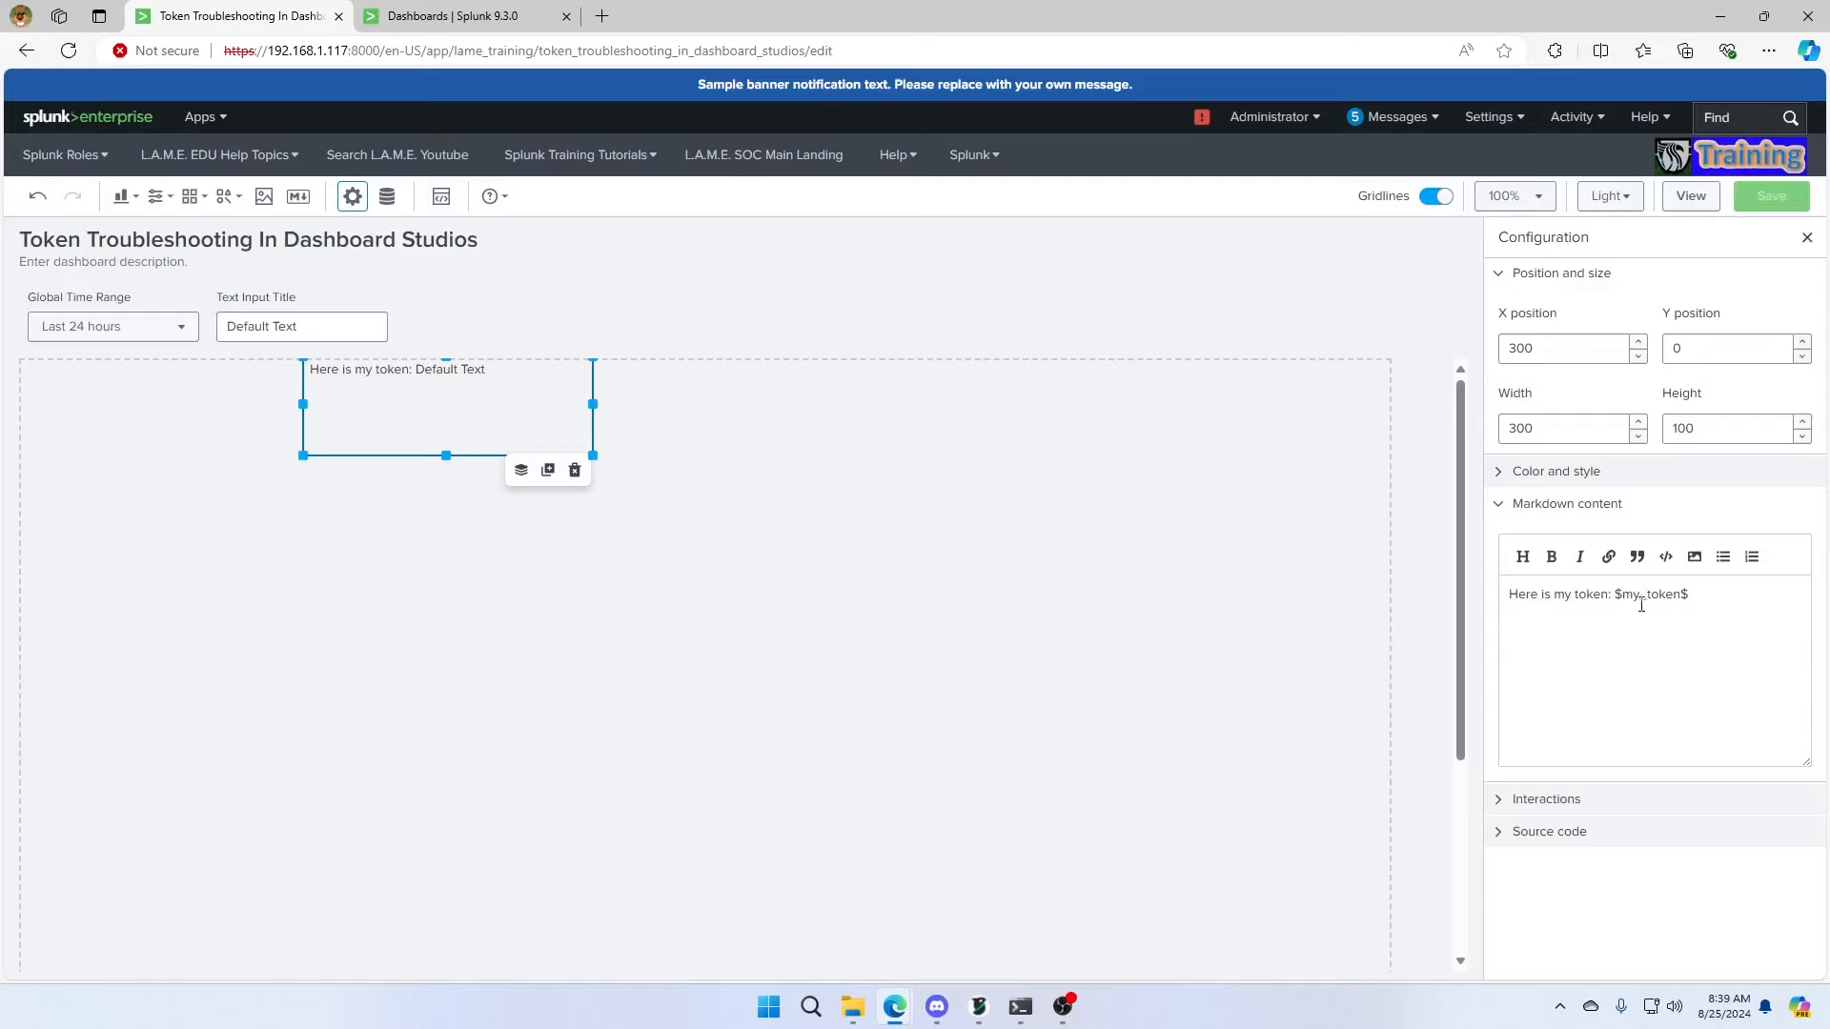
left_click(339, 326)
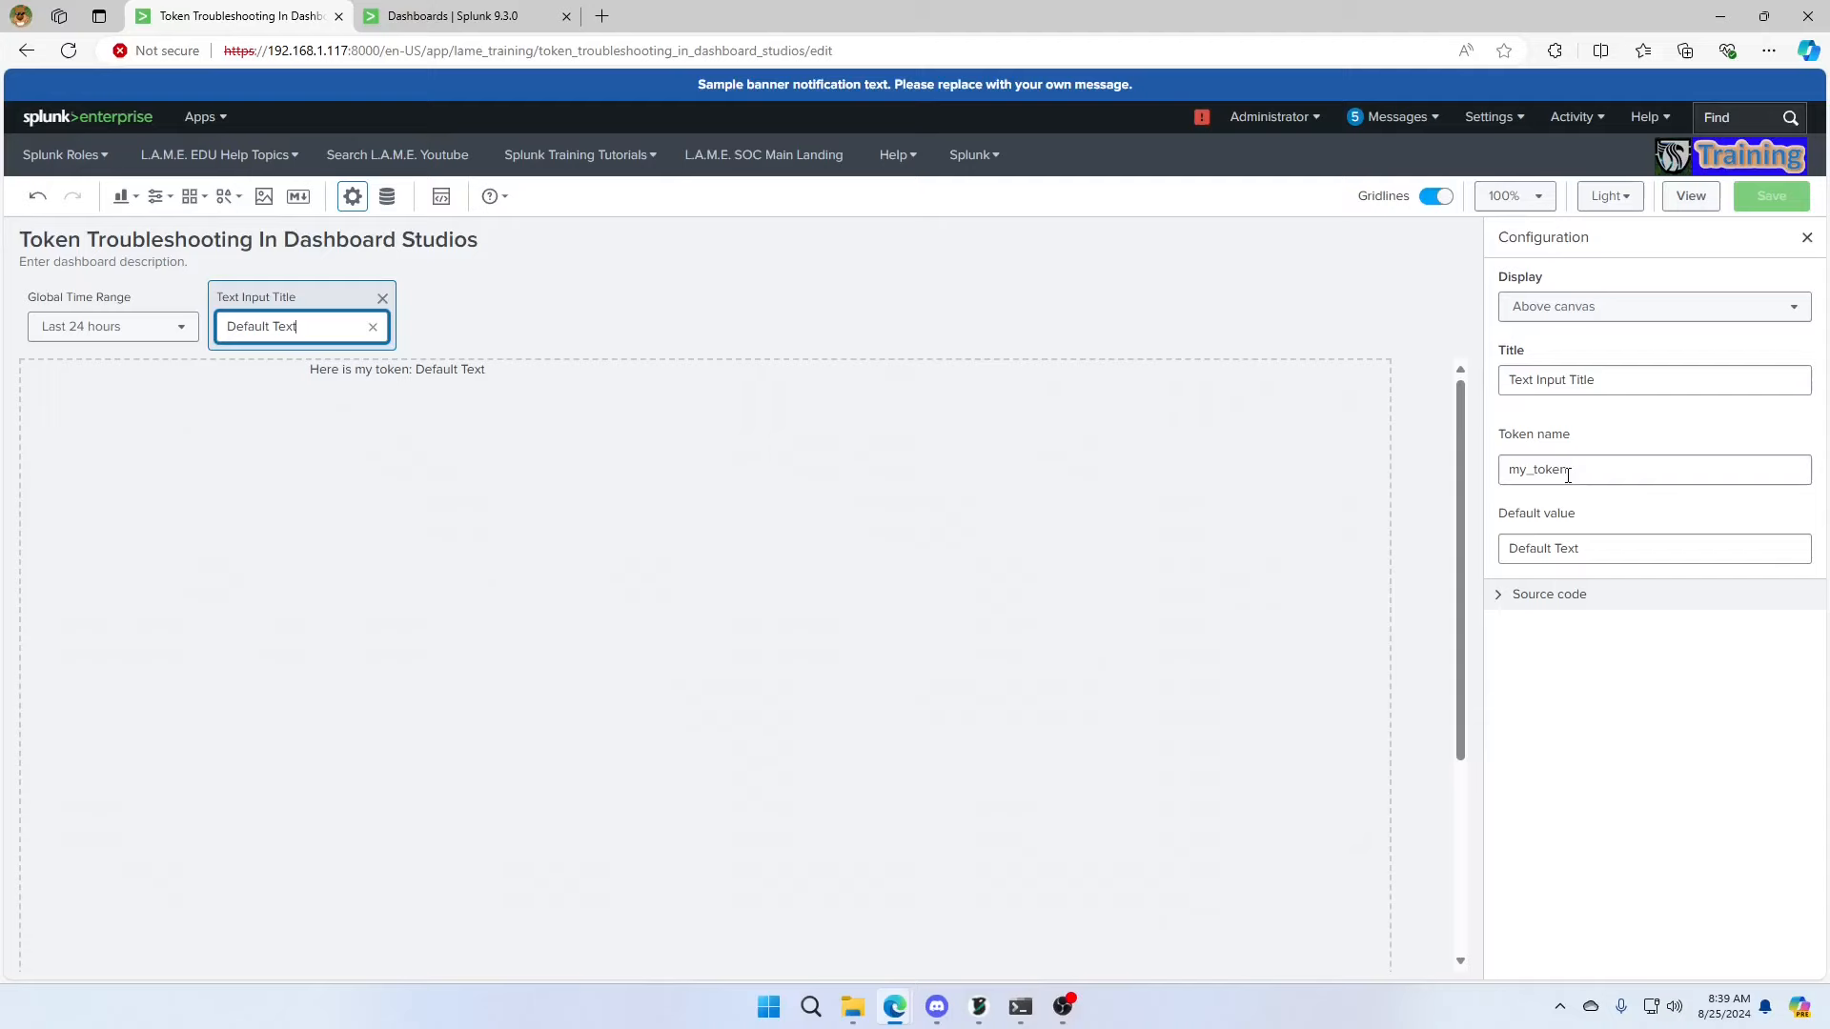
left_click(534, 410)
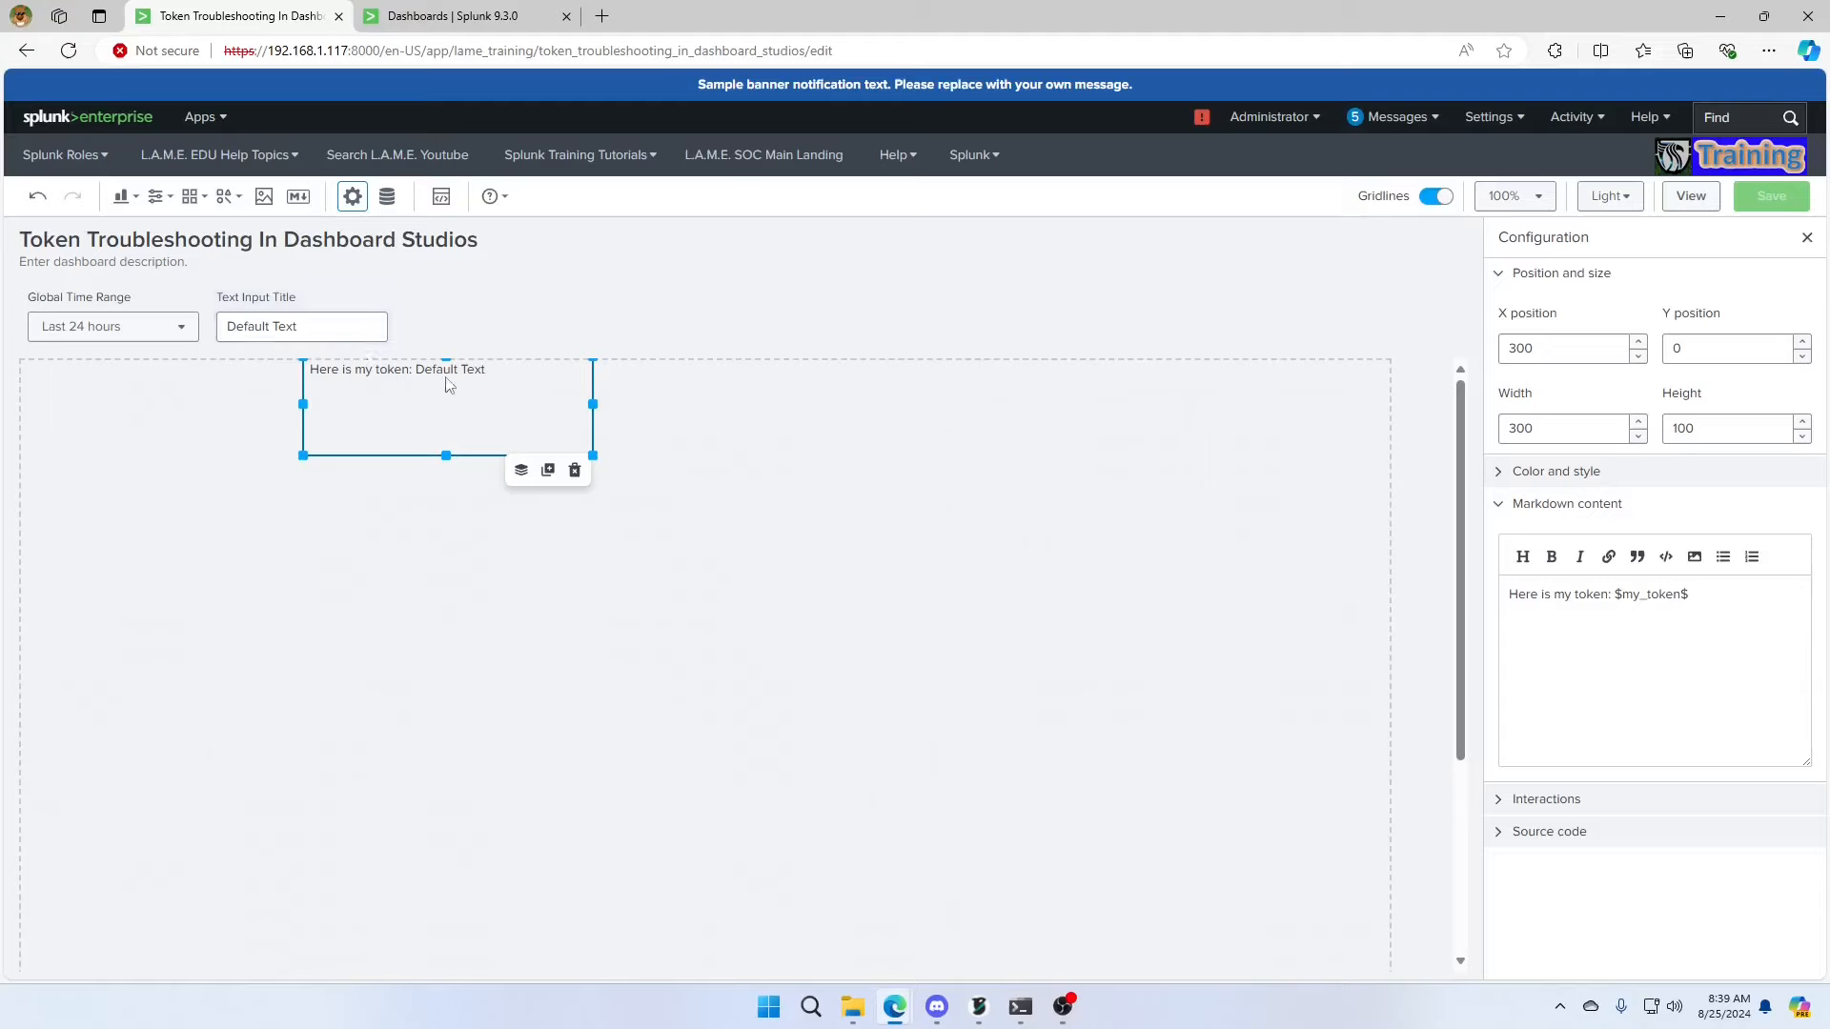
Test the token by setting the text input's value to "LAME rocks".
double_click(333, 331)
triple_click(308, 328)
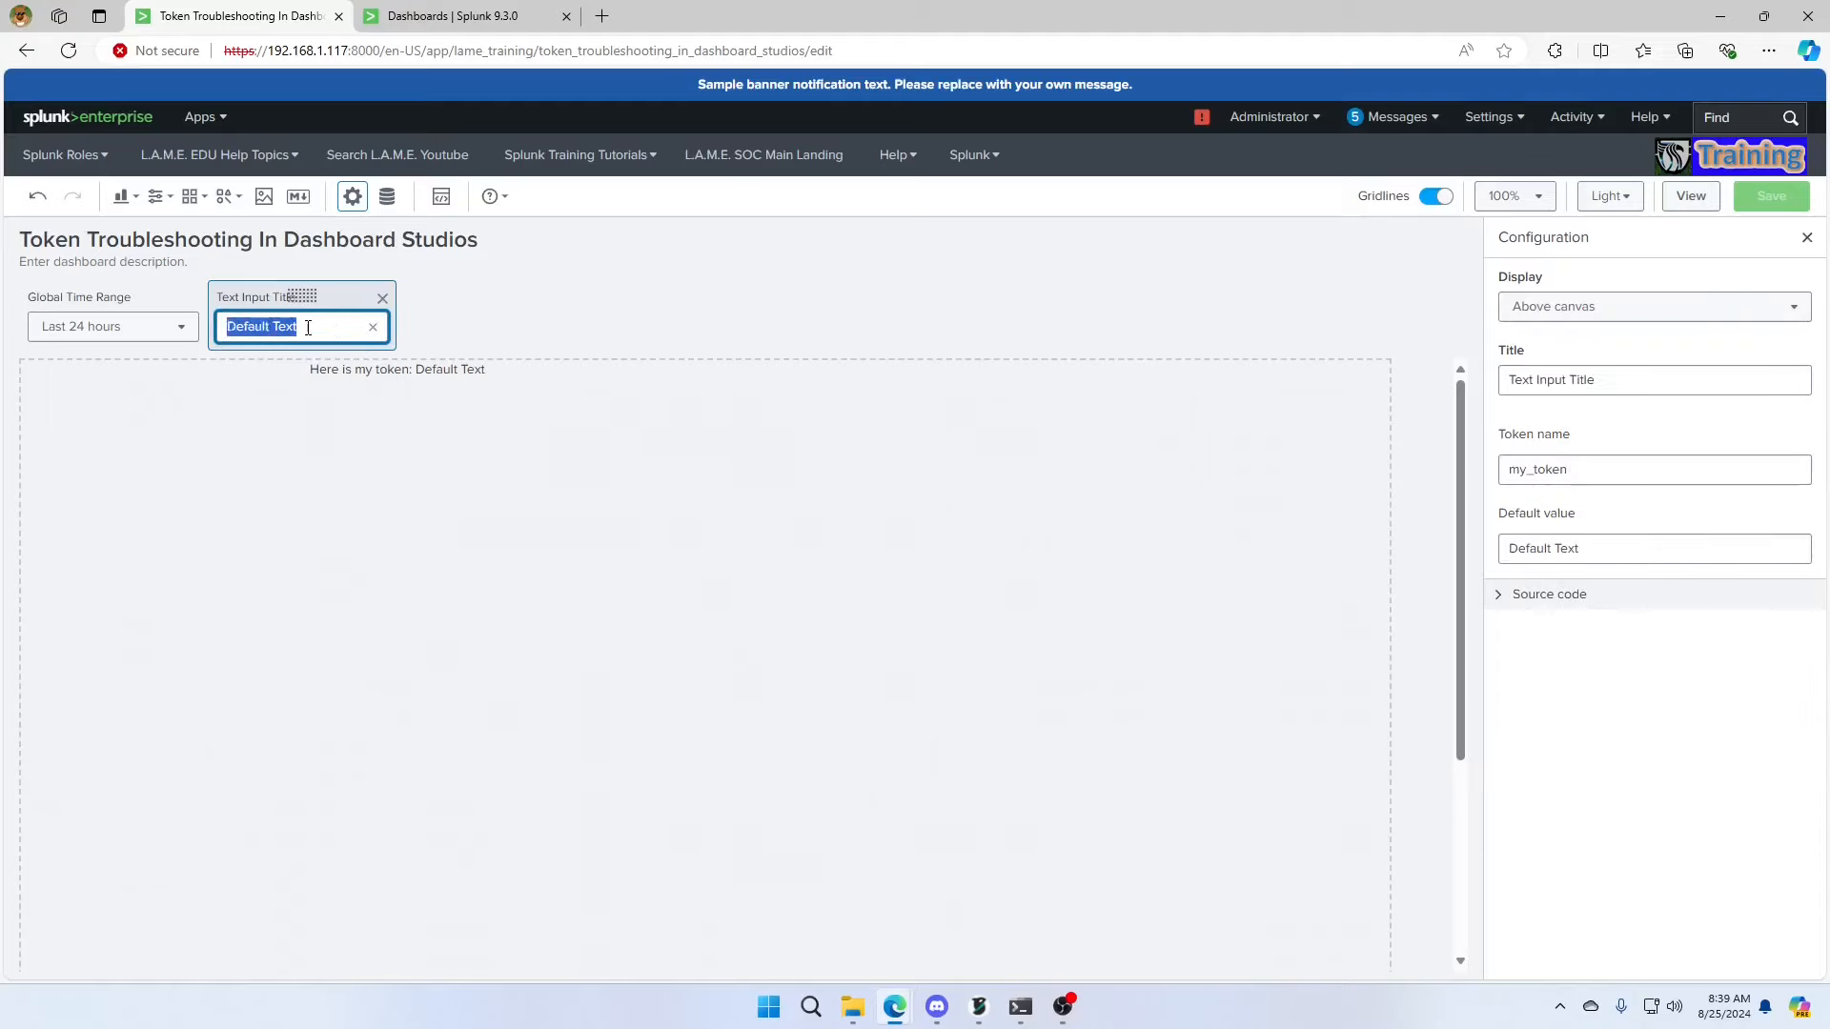
type("LAME rokc")
key("BackSpace")
key("BackSpace")
type("cks")
key("Return")
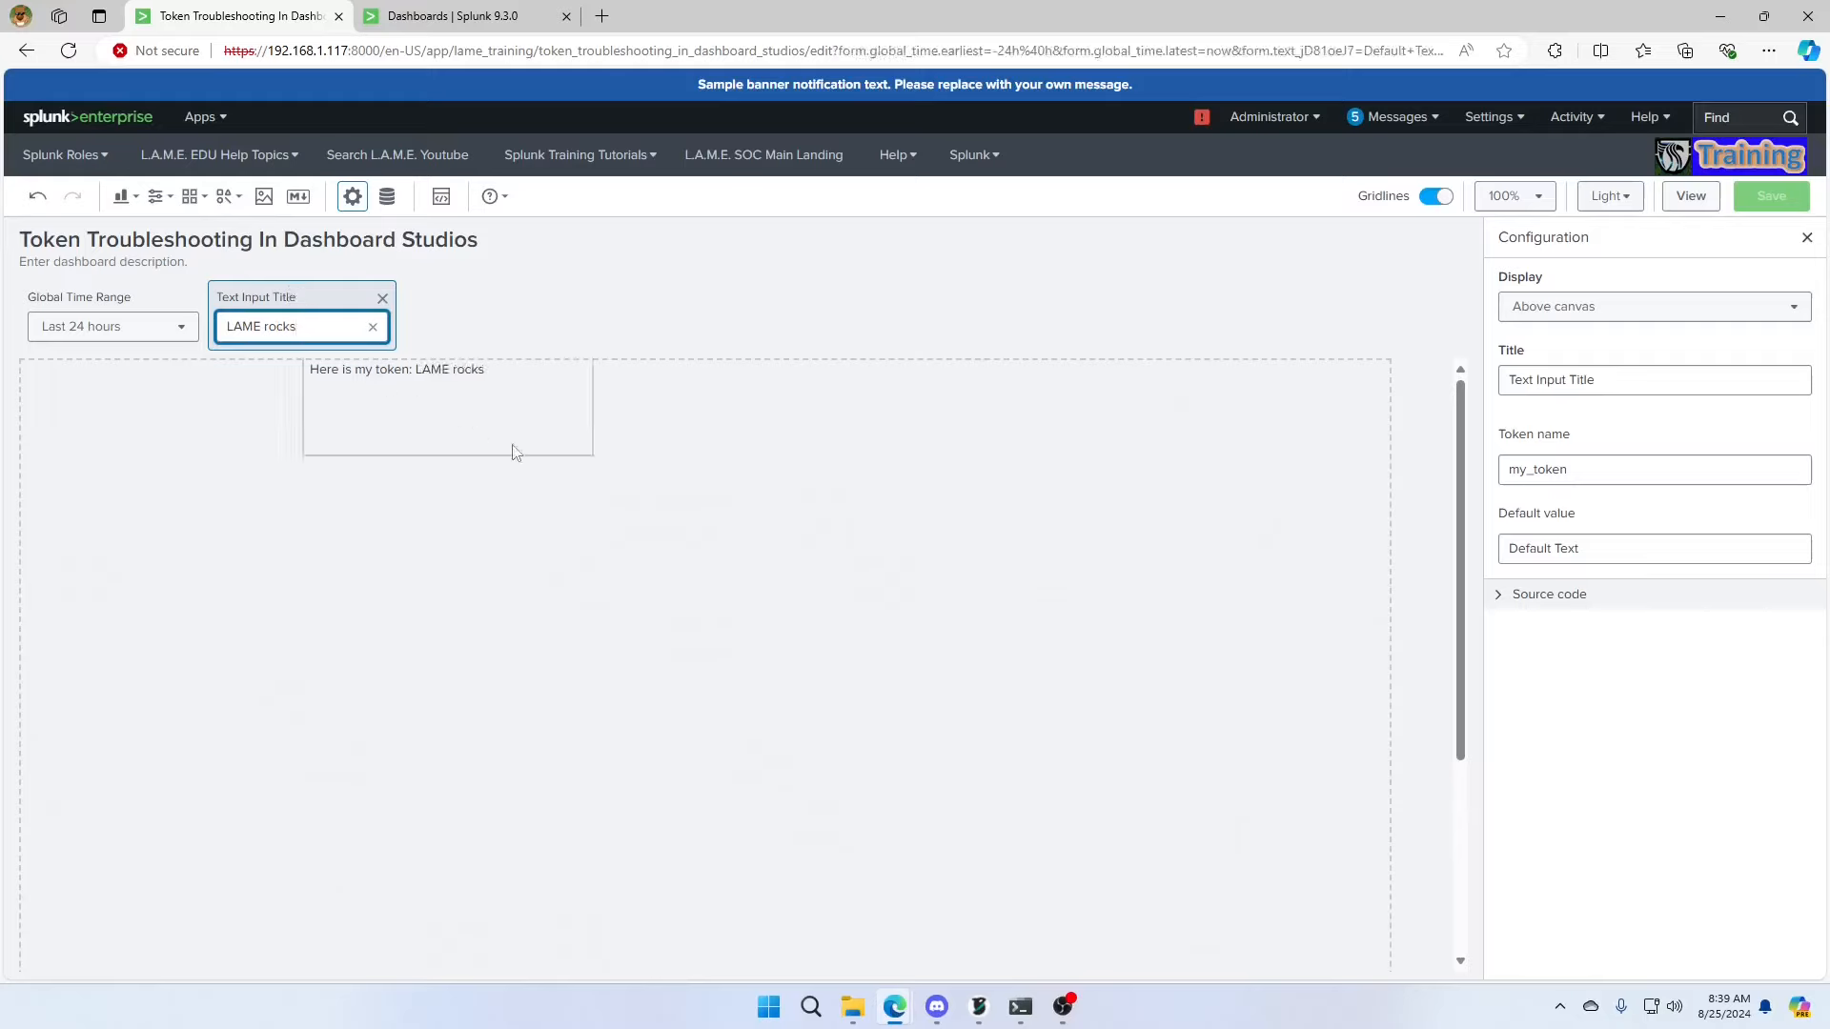
Try a single backslash as the text input's value and restore it to Default Text.
double_click(311, 334)
key("ctrl+a")
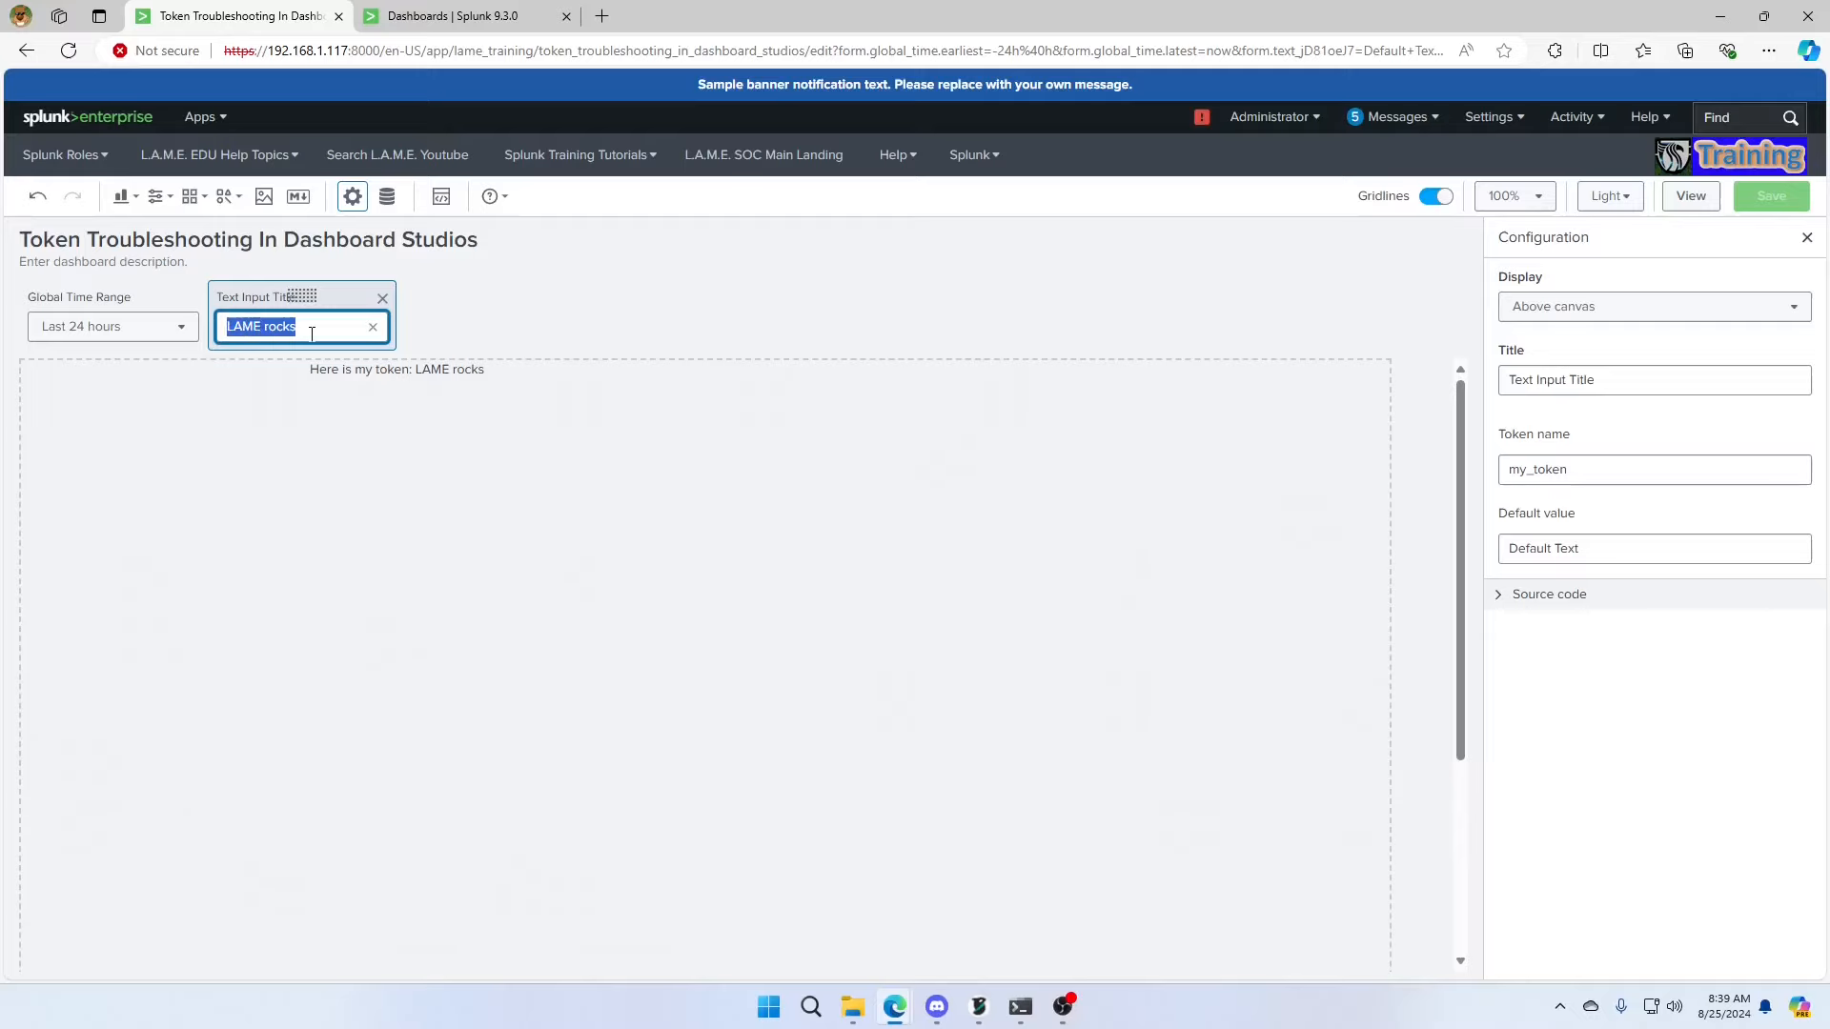
type("\\")
key("Return")
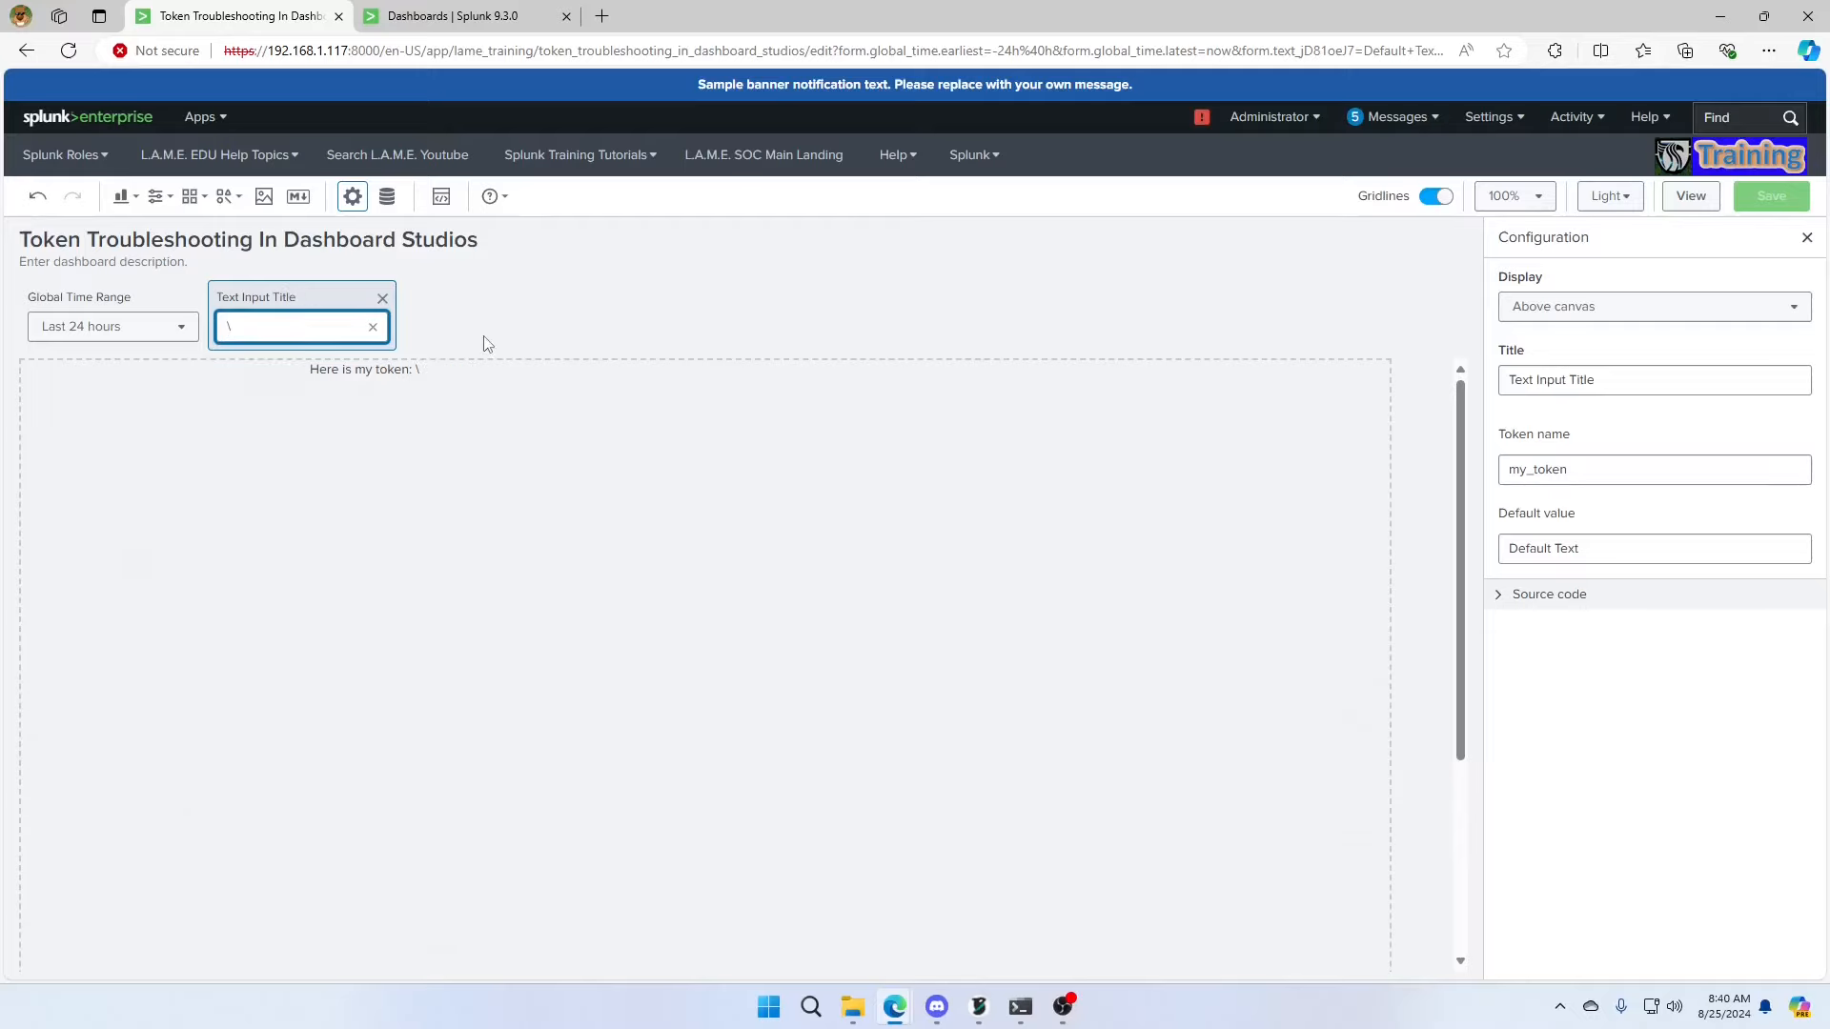
key("Return")
Add a multiselect input with the token name ms above the canvas and save the dashboard.
left_click(158, 197)
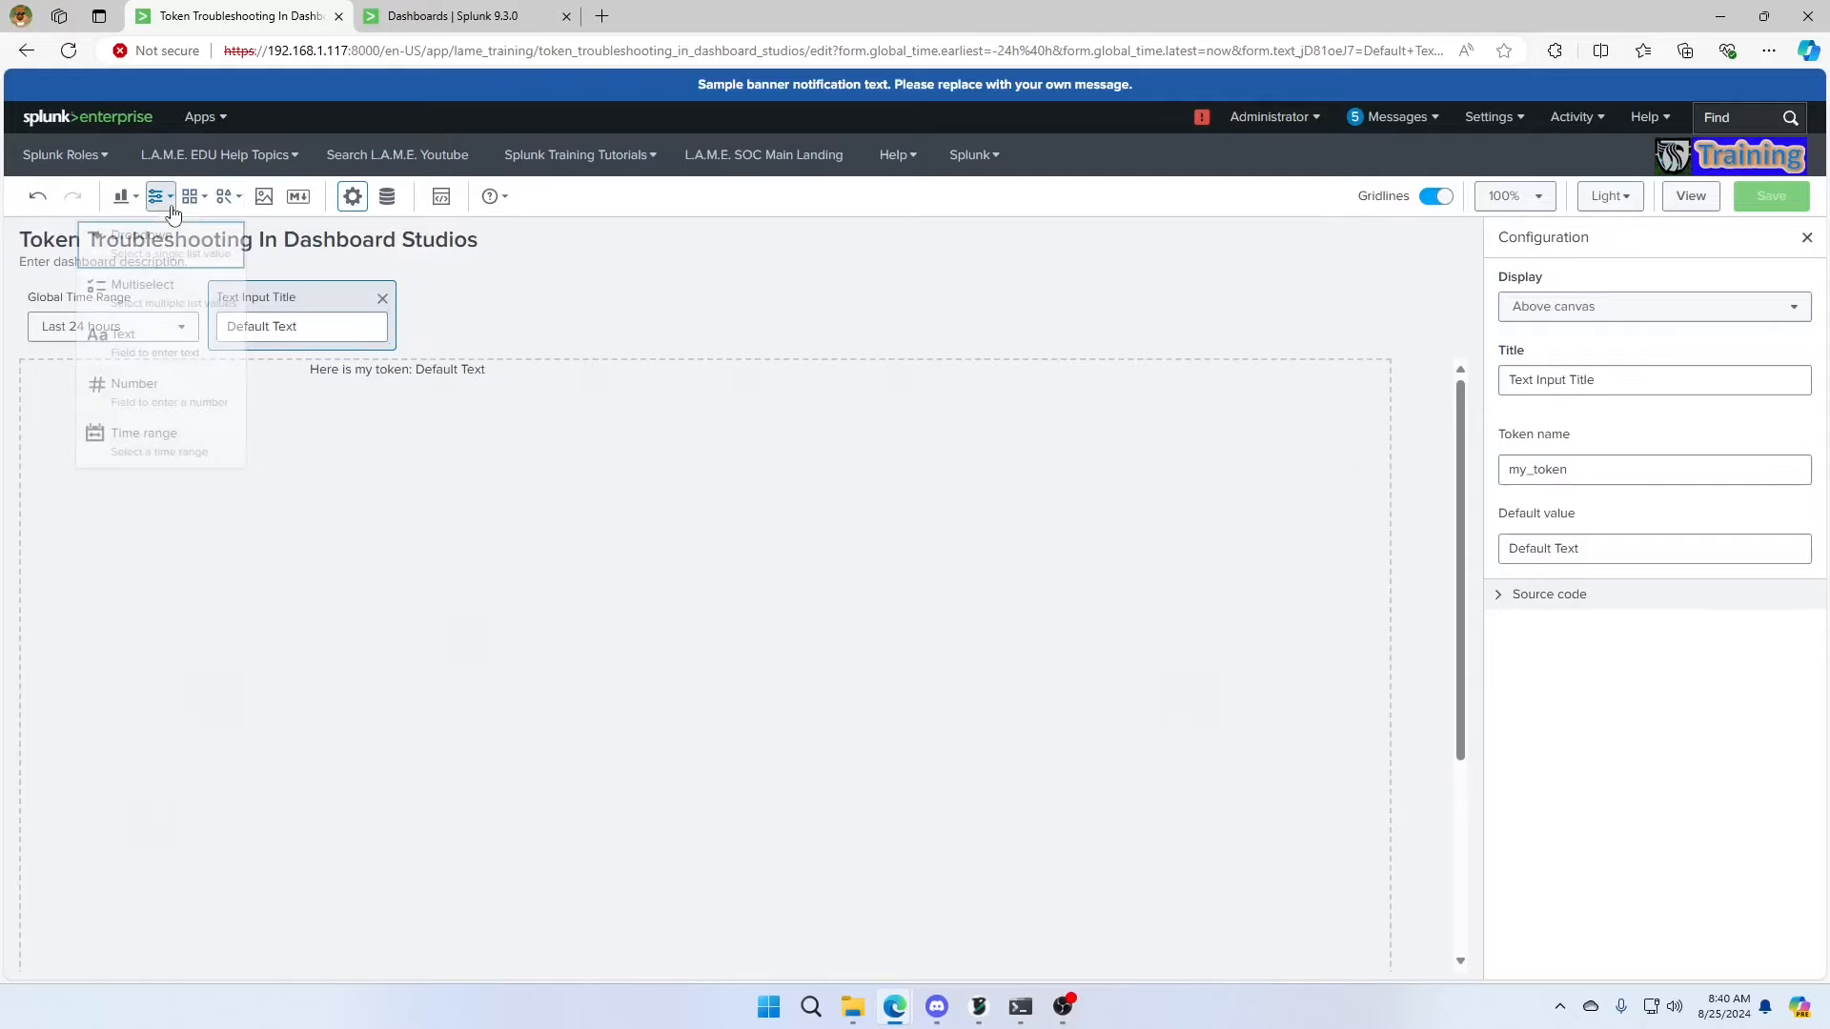
left_click(145, 288)
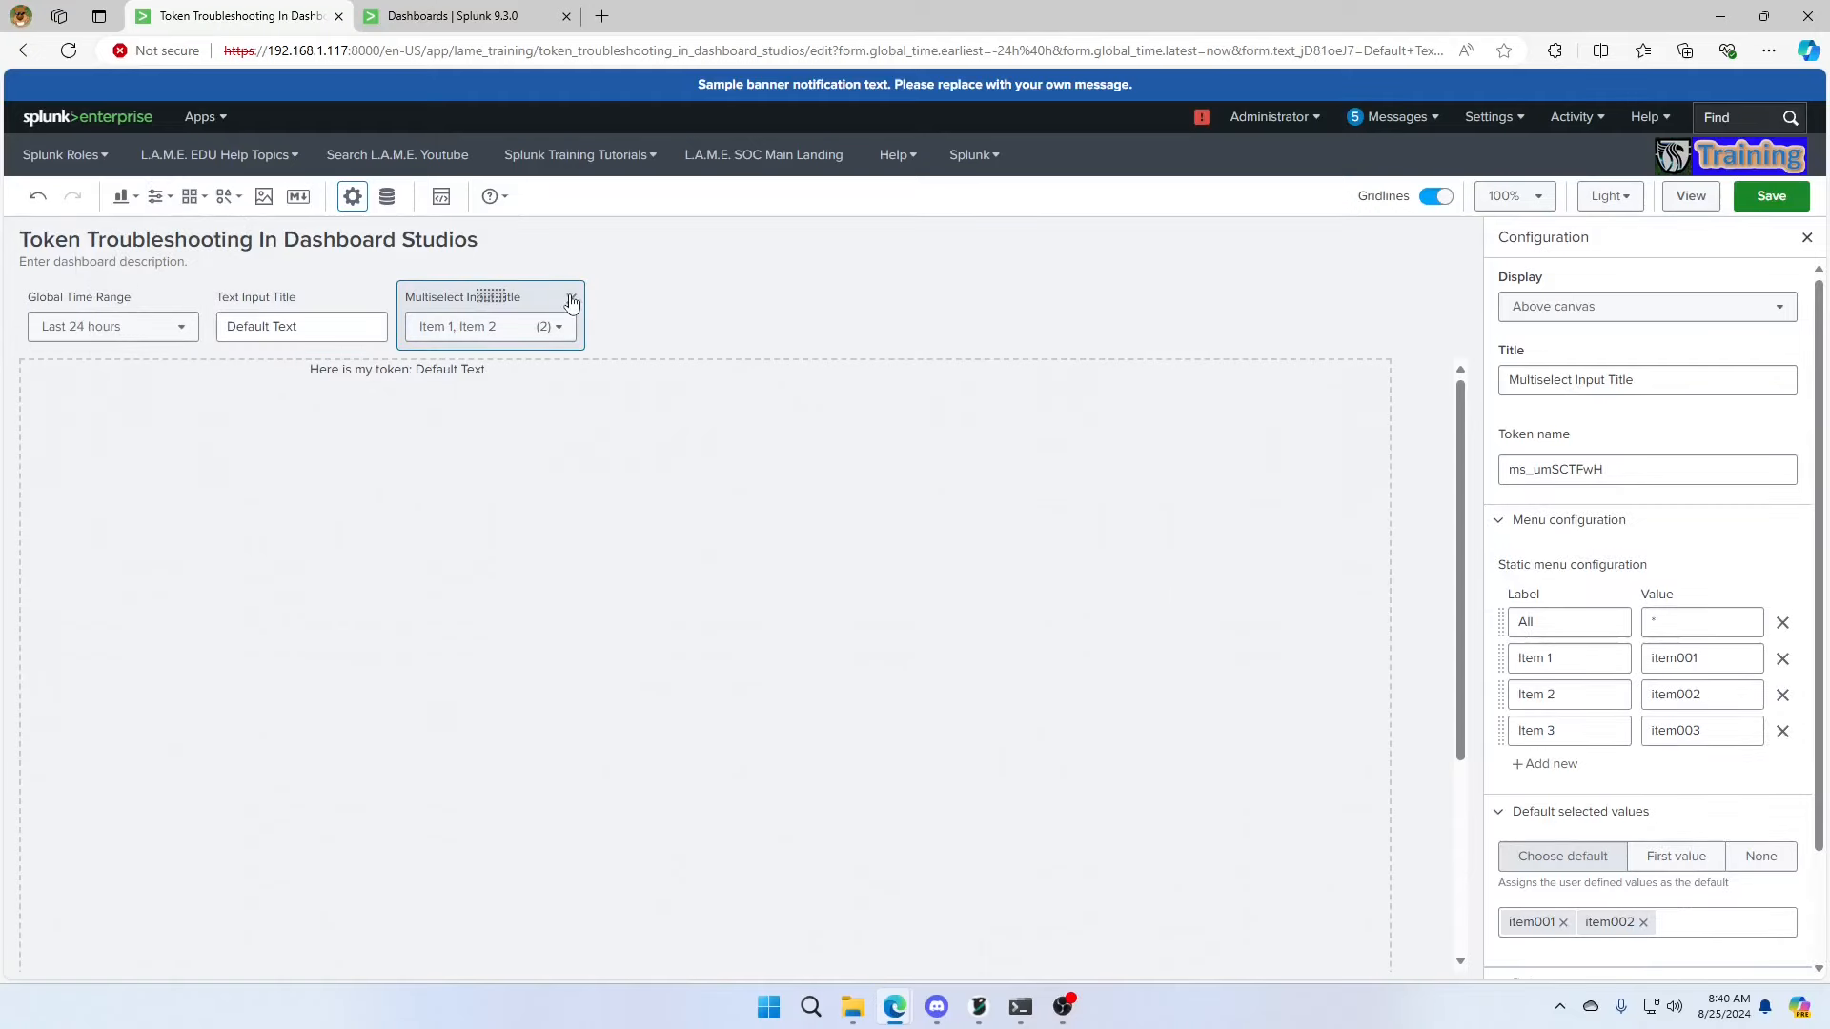
double_click(1674, 476)
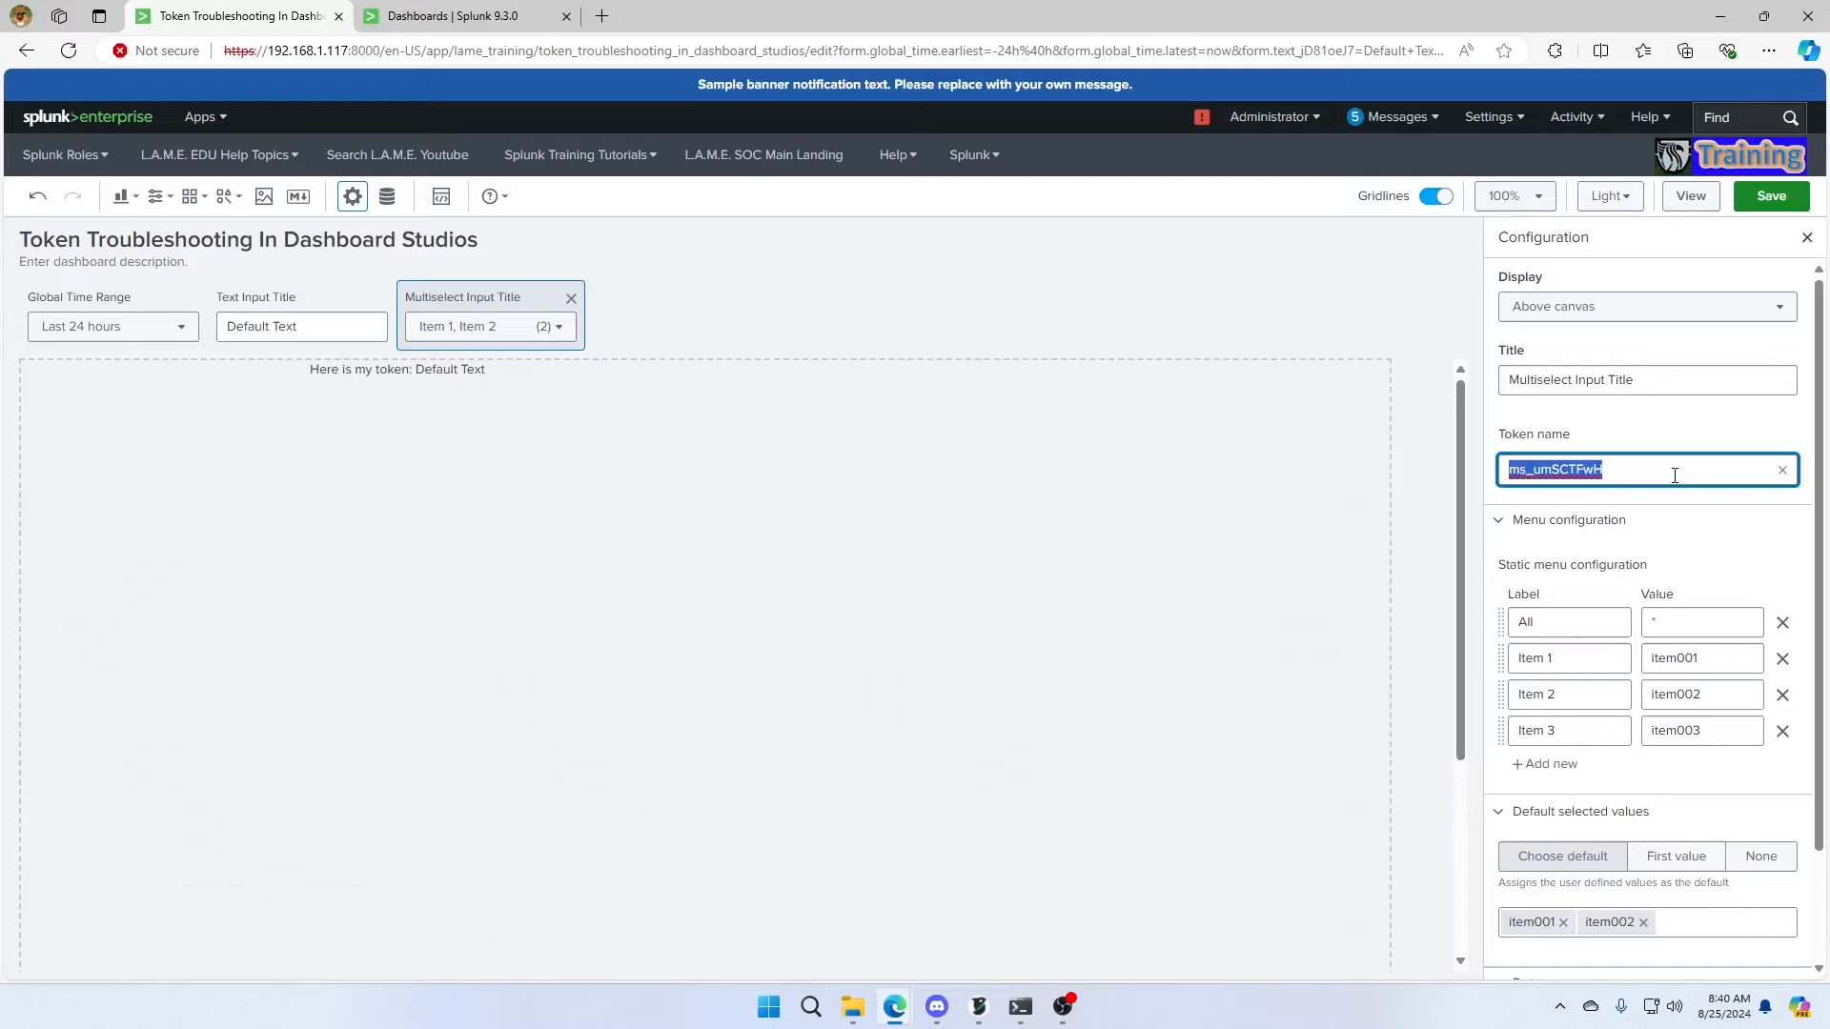
type("ms")
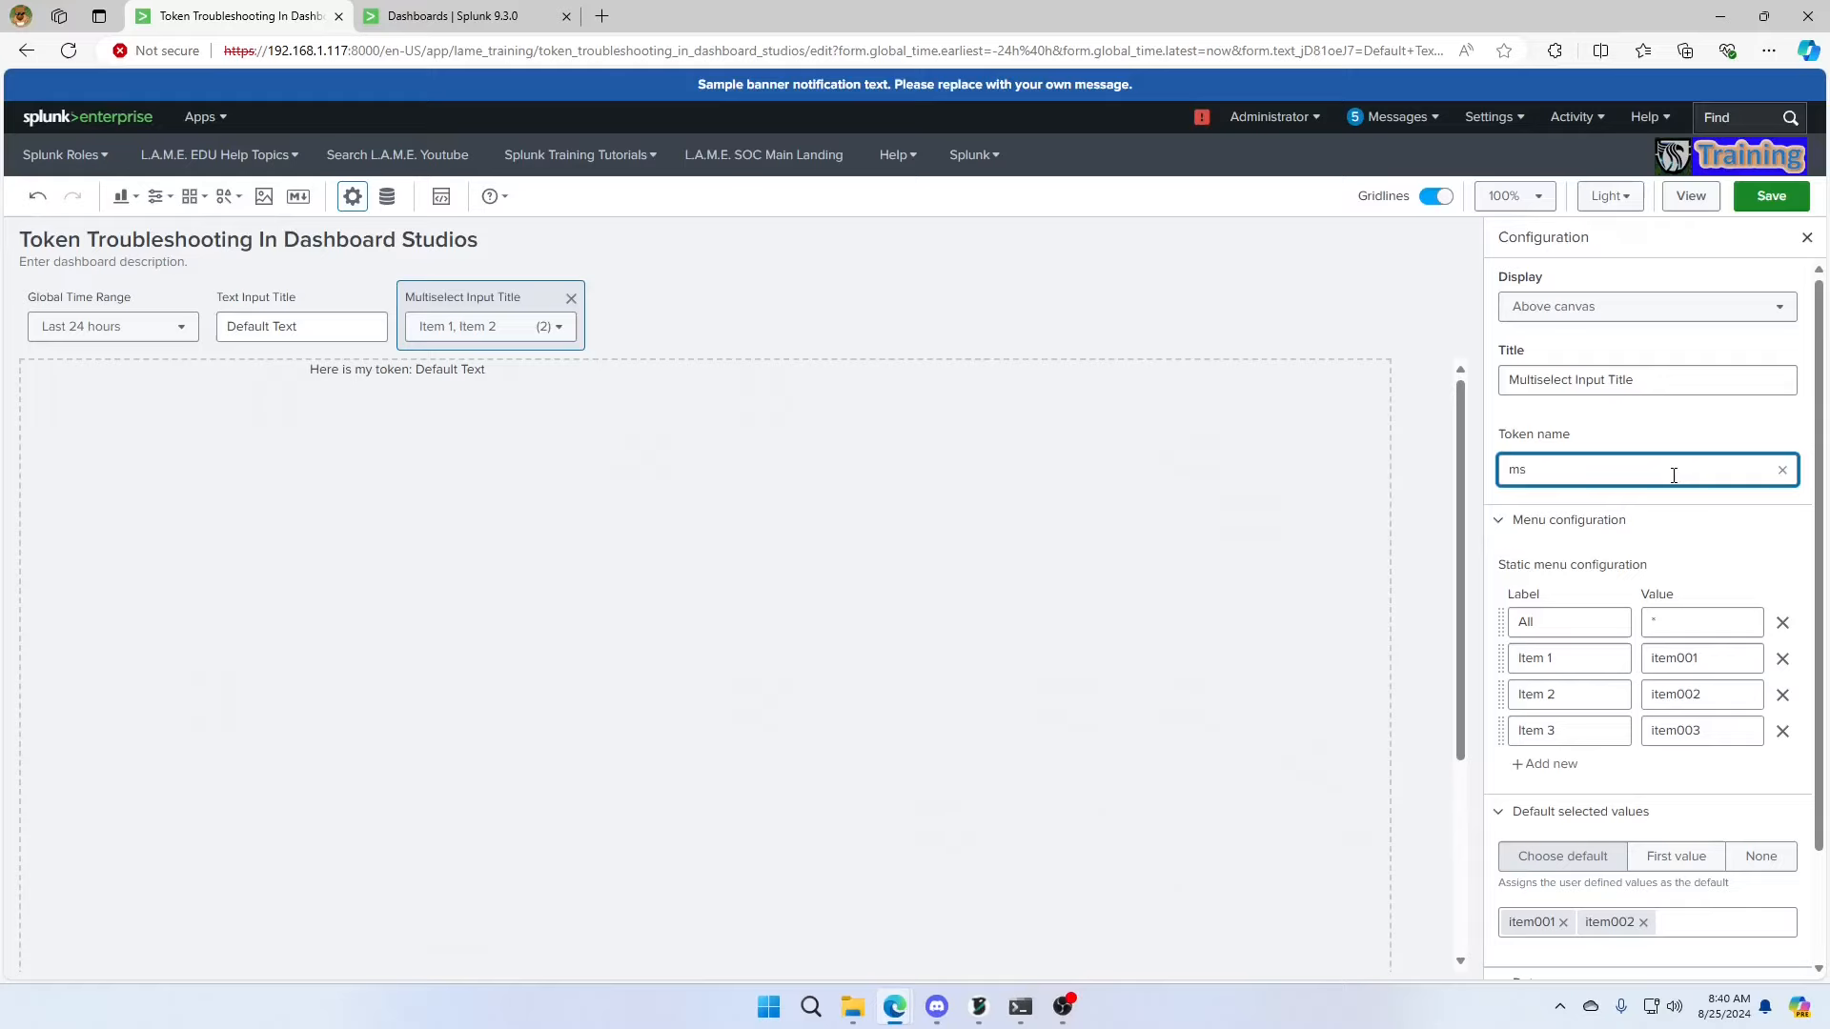
key("Return")
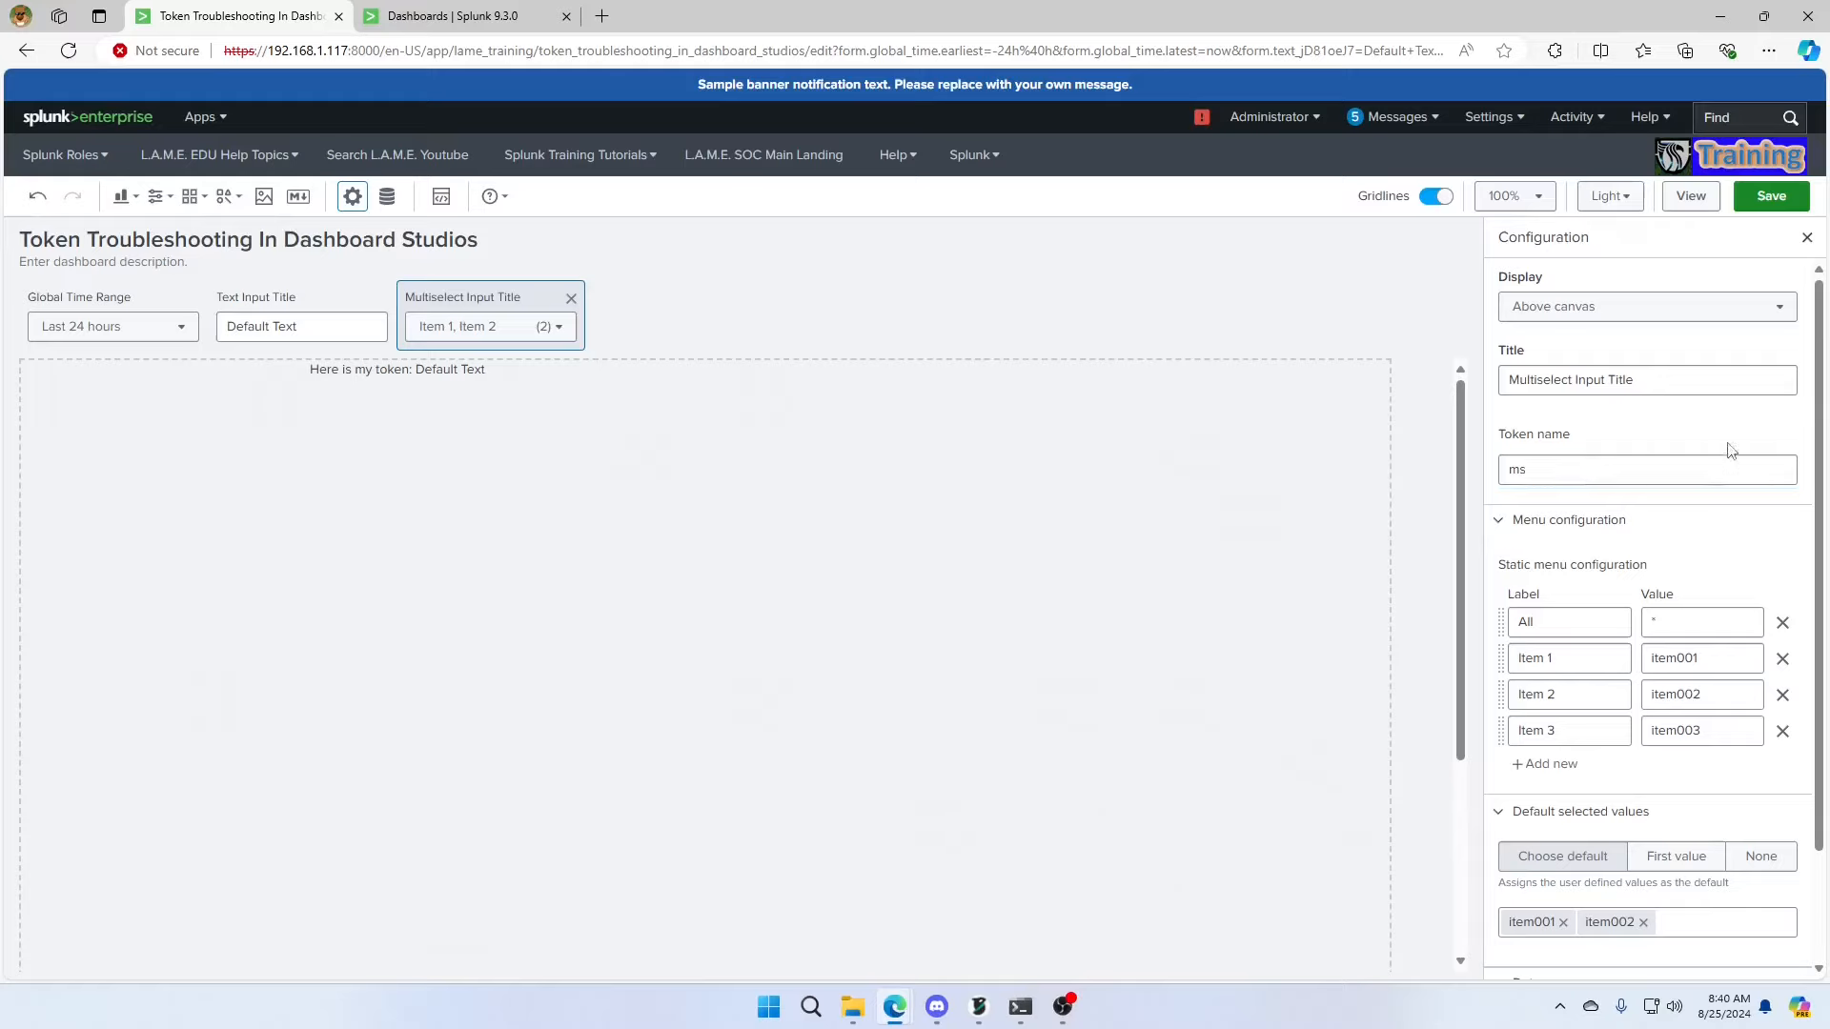
left_click(1770, 195)
Add a second line reading "multiselect: $ms$" to the Markdown block and save the dashboard.
left_click(443, 378)
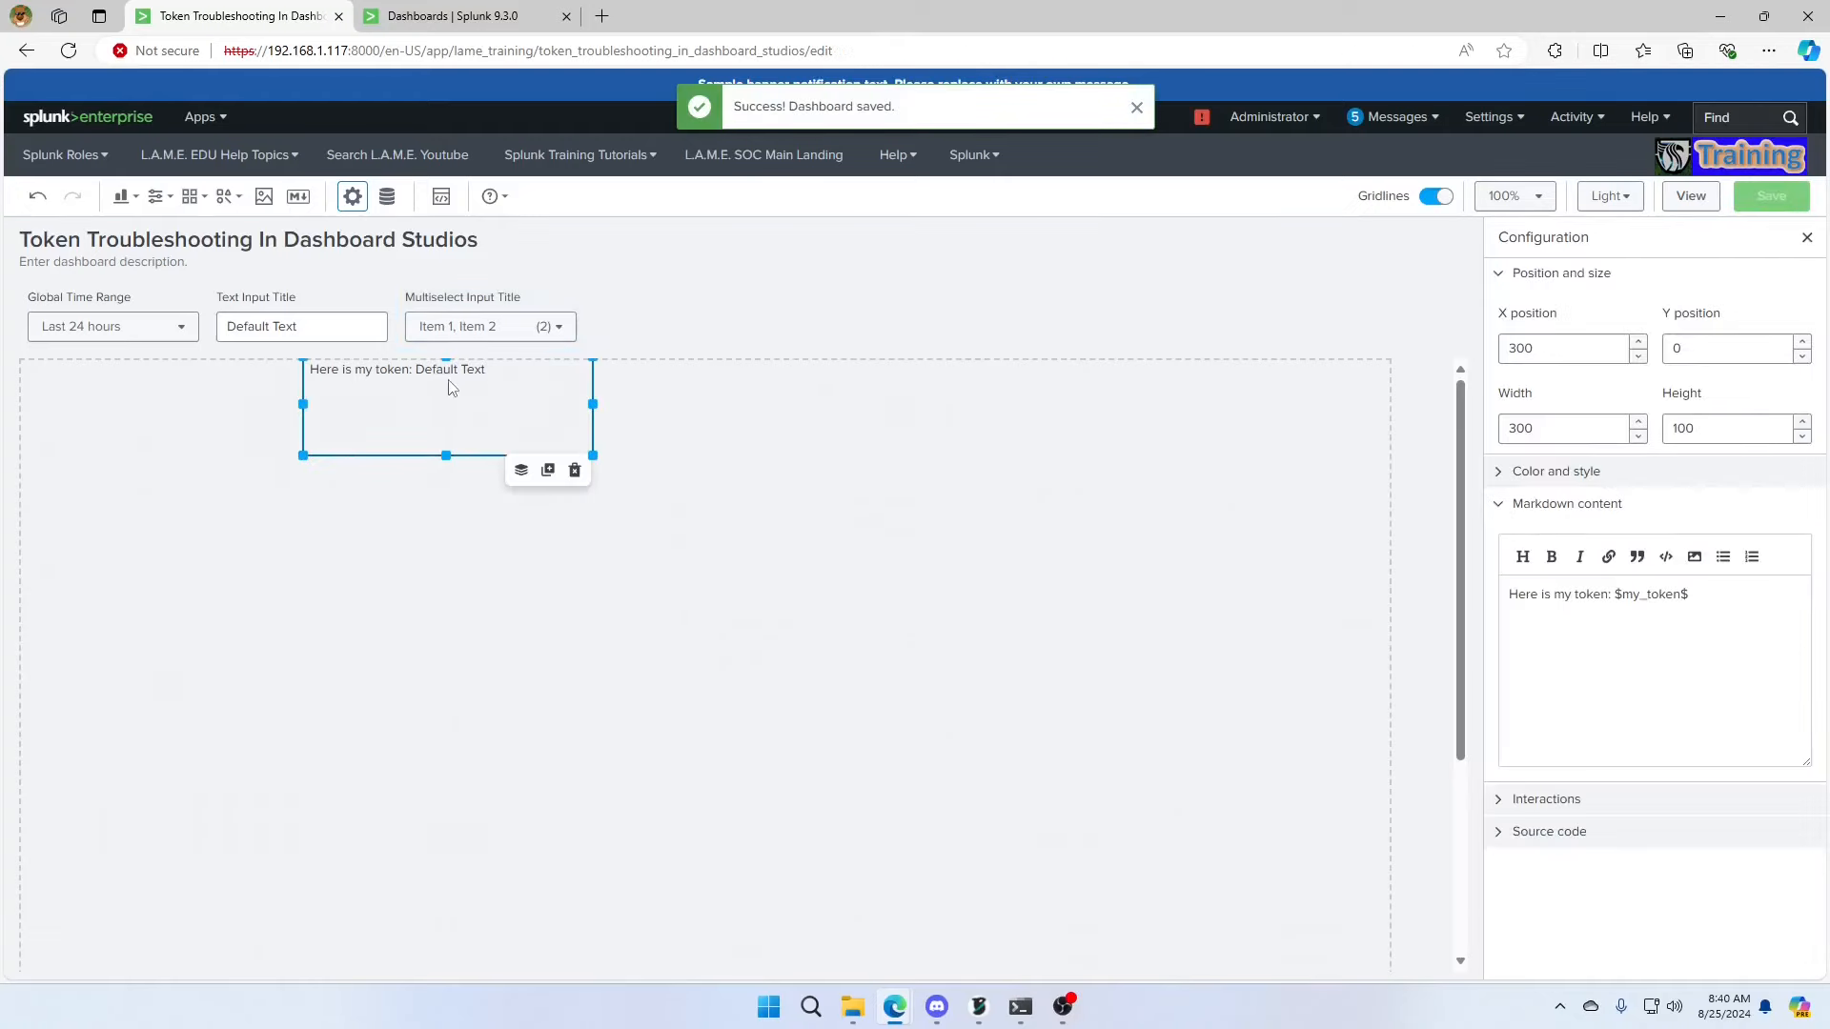
left_click(1736, 607)
key("Return")
type("mul")
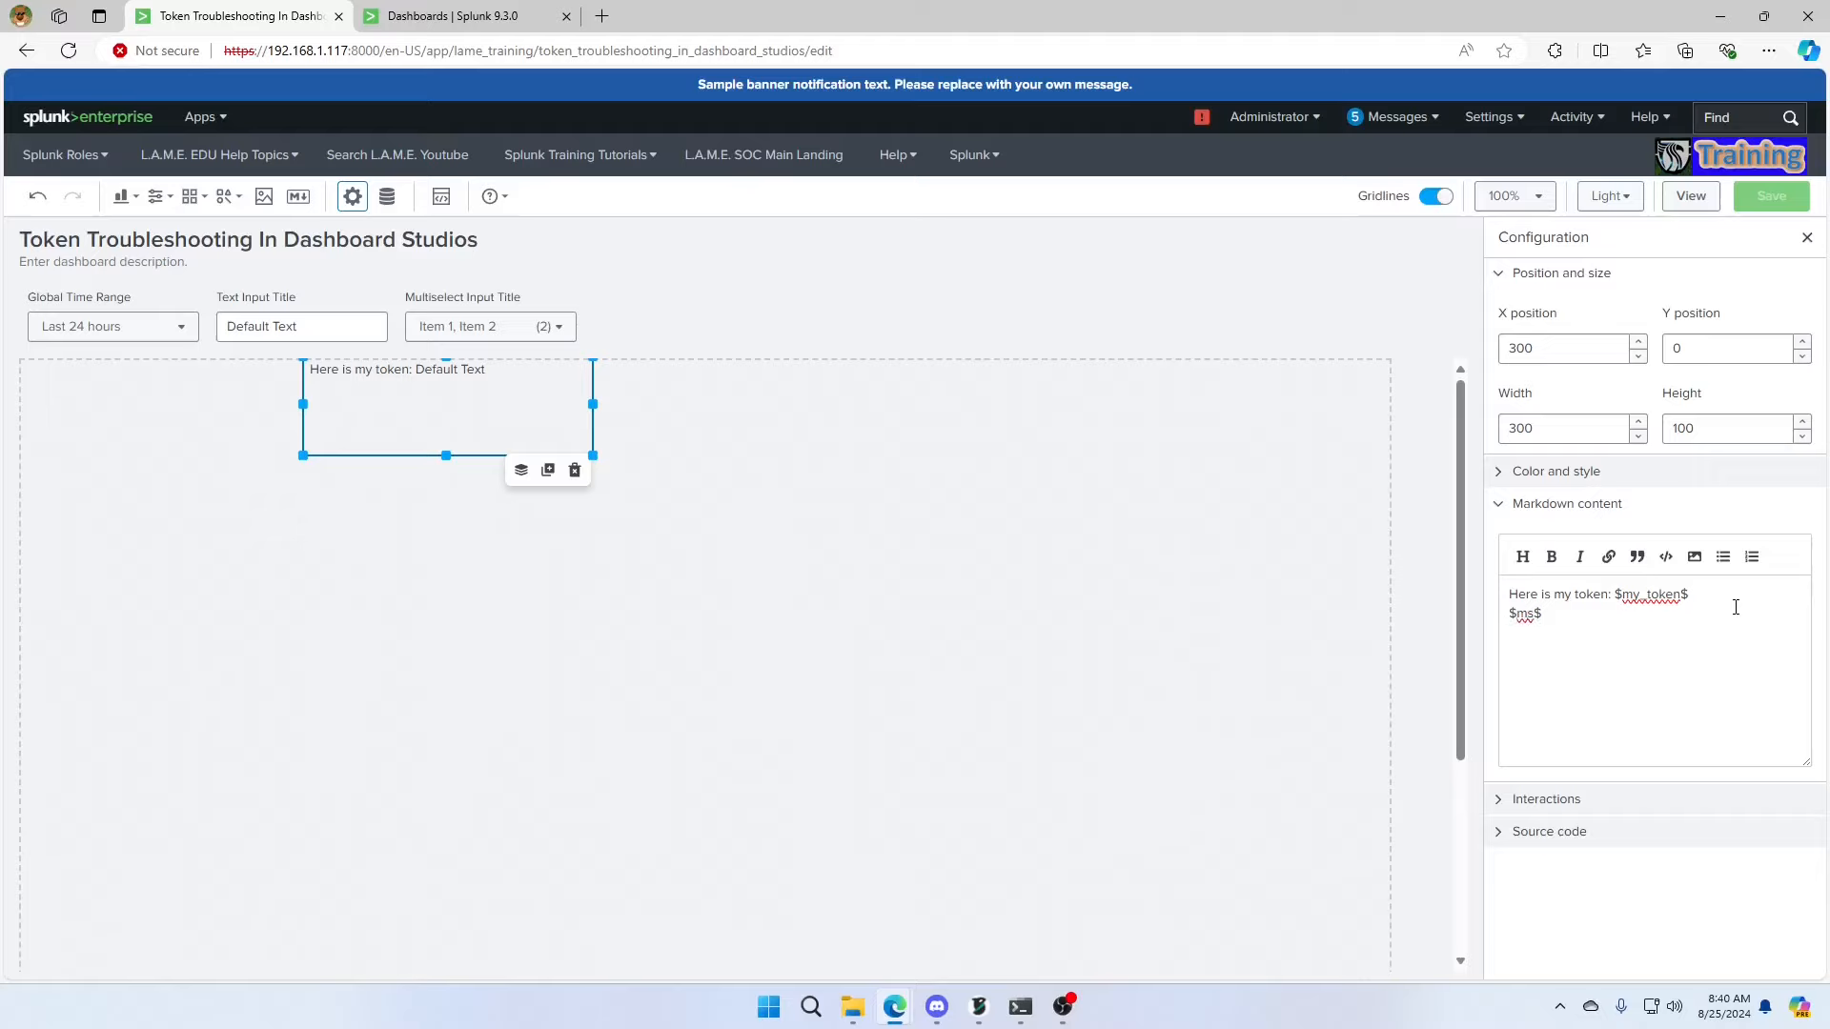
type("multiselect:")
key("Return")
key("BackSpace")
left_click(1679, 504)
left_click(1683, 503)
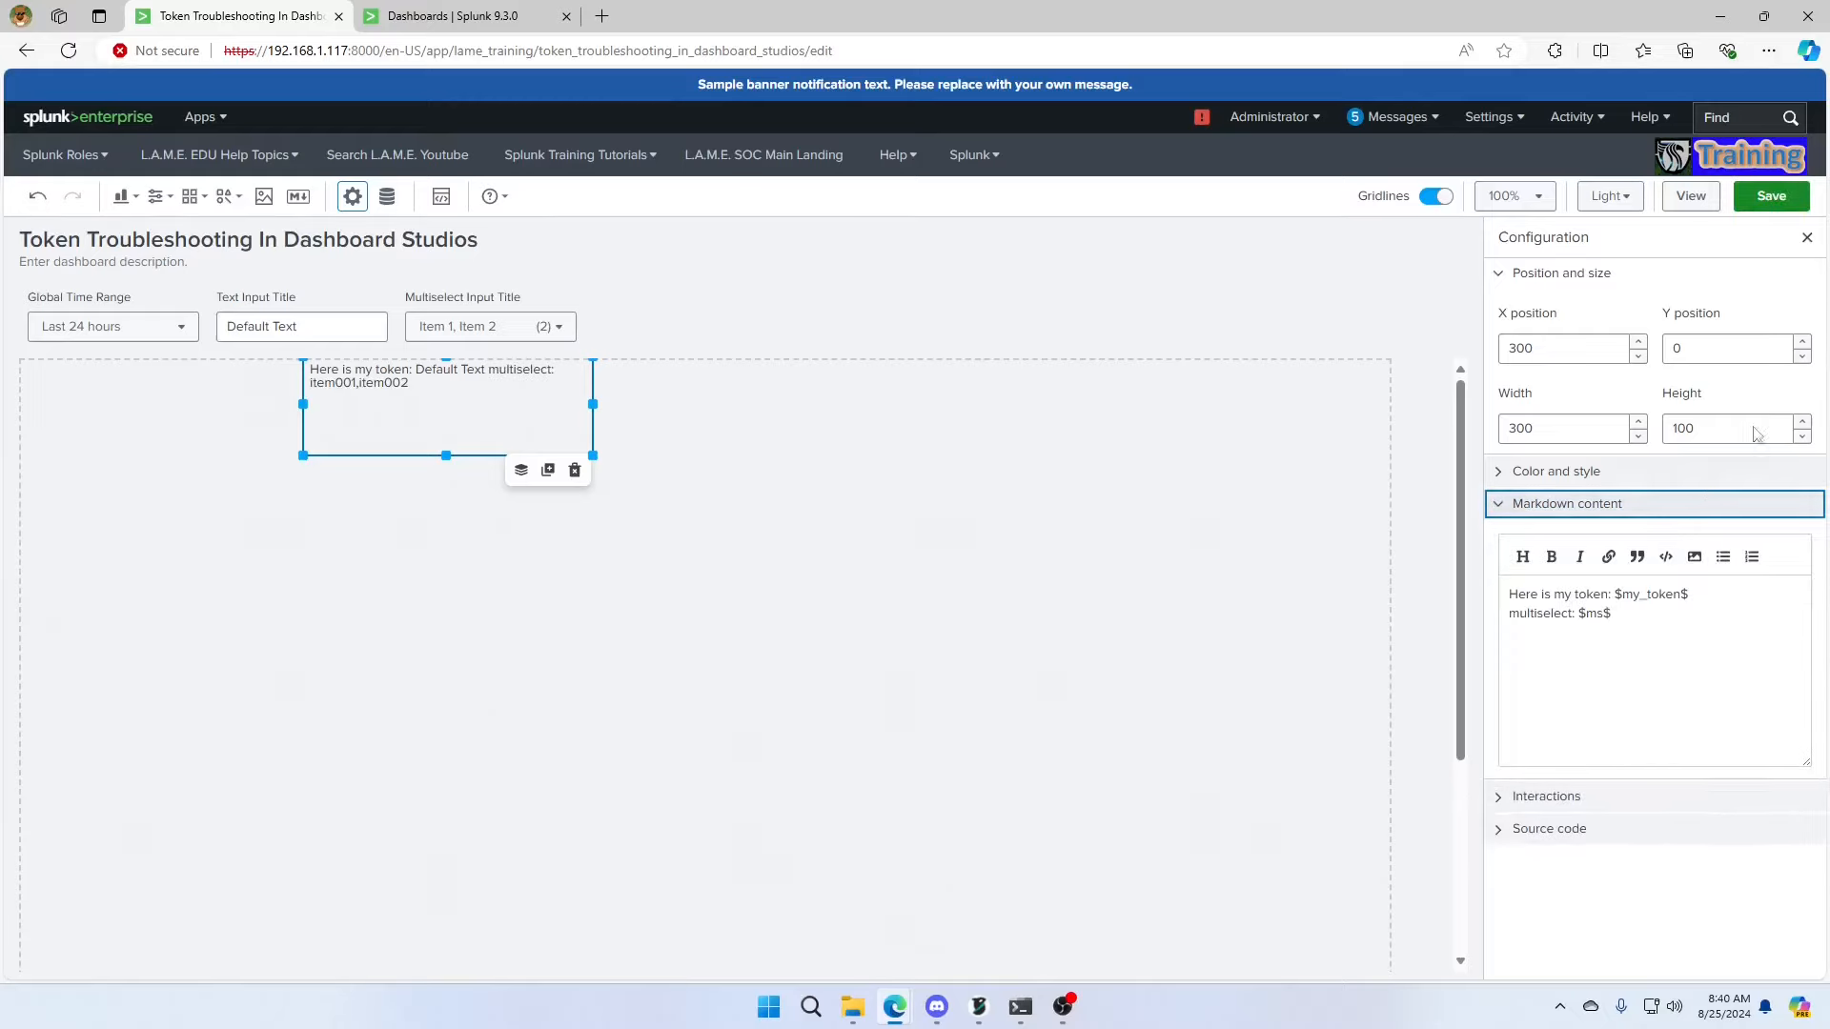
left_click(1783, 204)
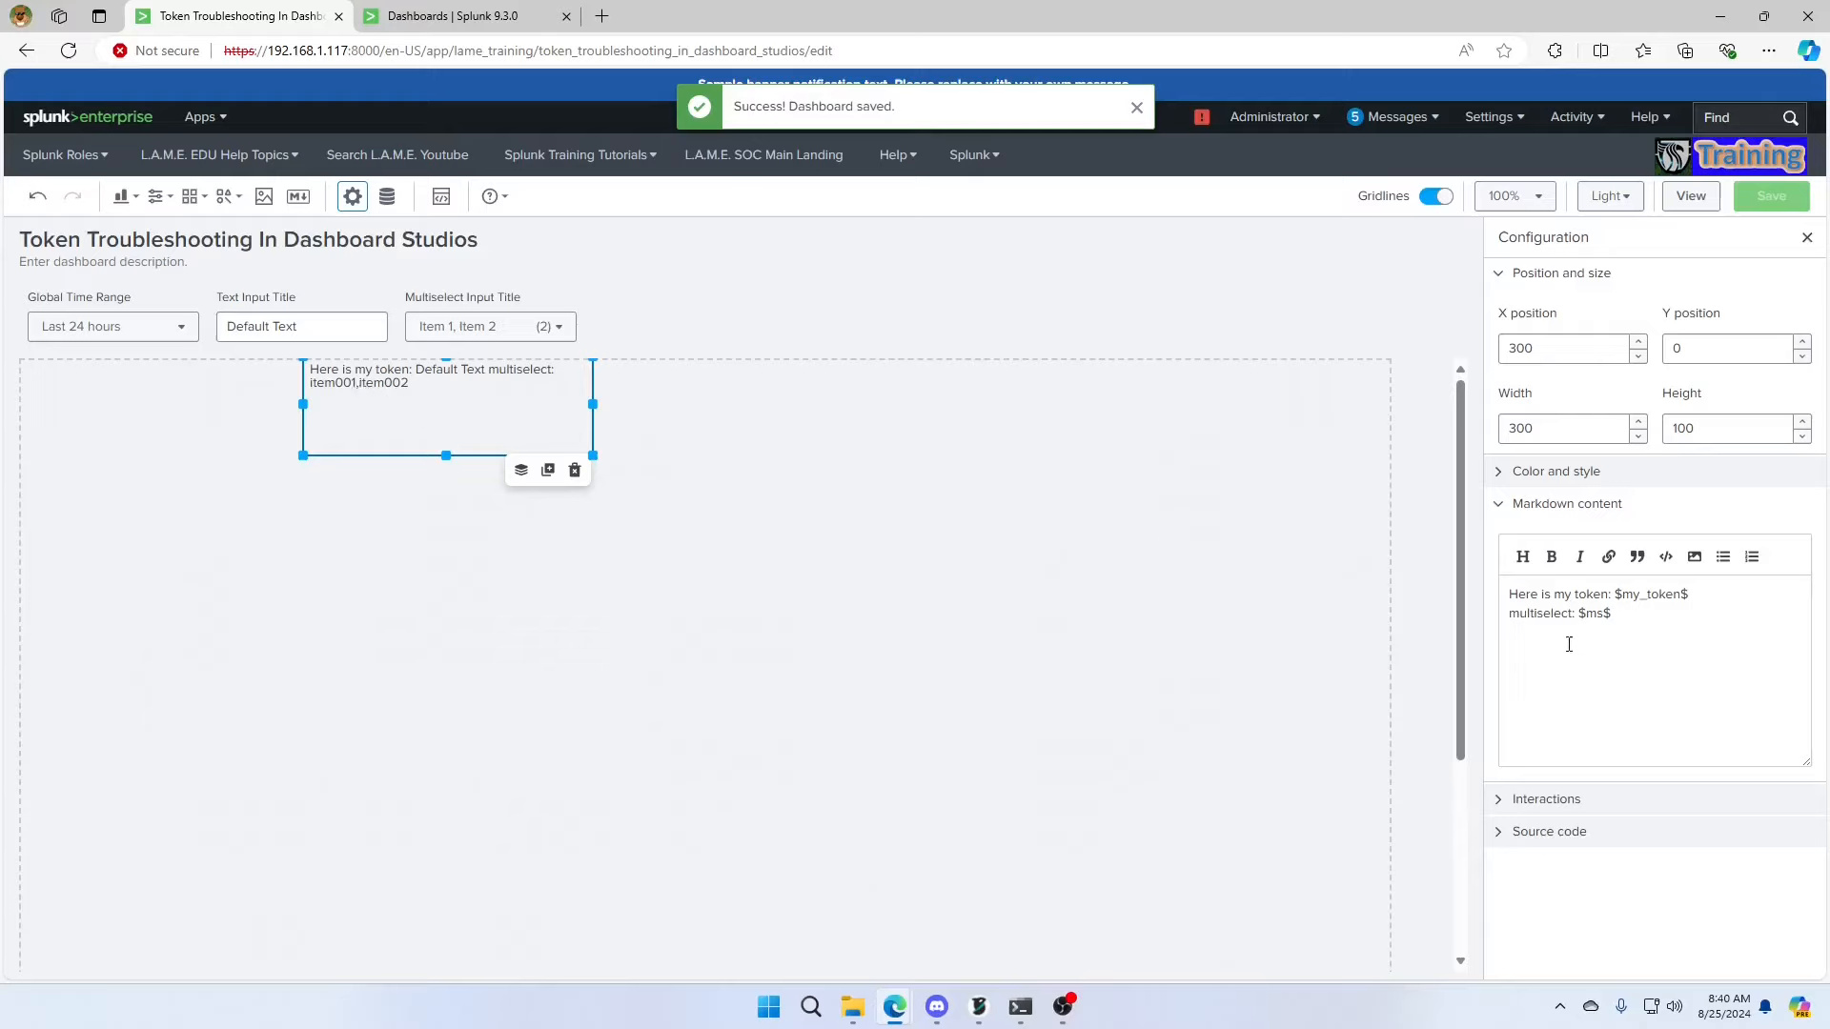
Insert a blank line between the two token lines in the Markdown content and apply it.
left_click(1727, 603)
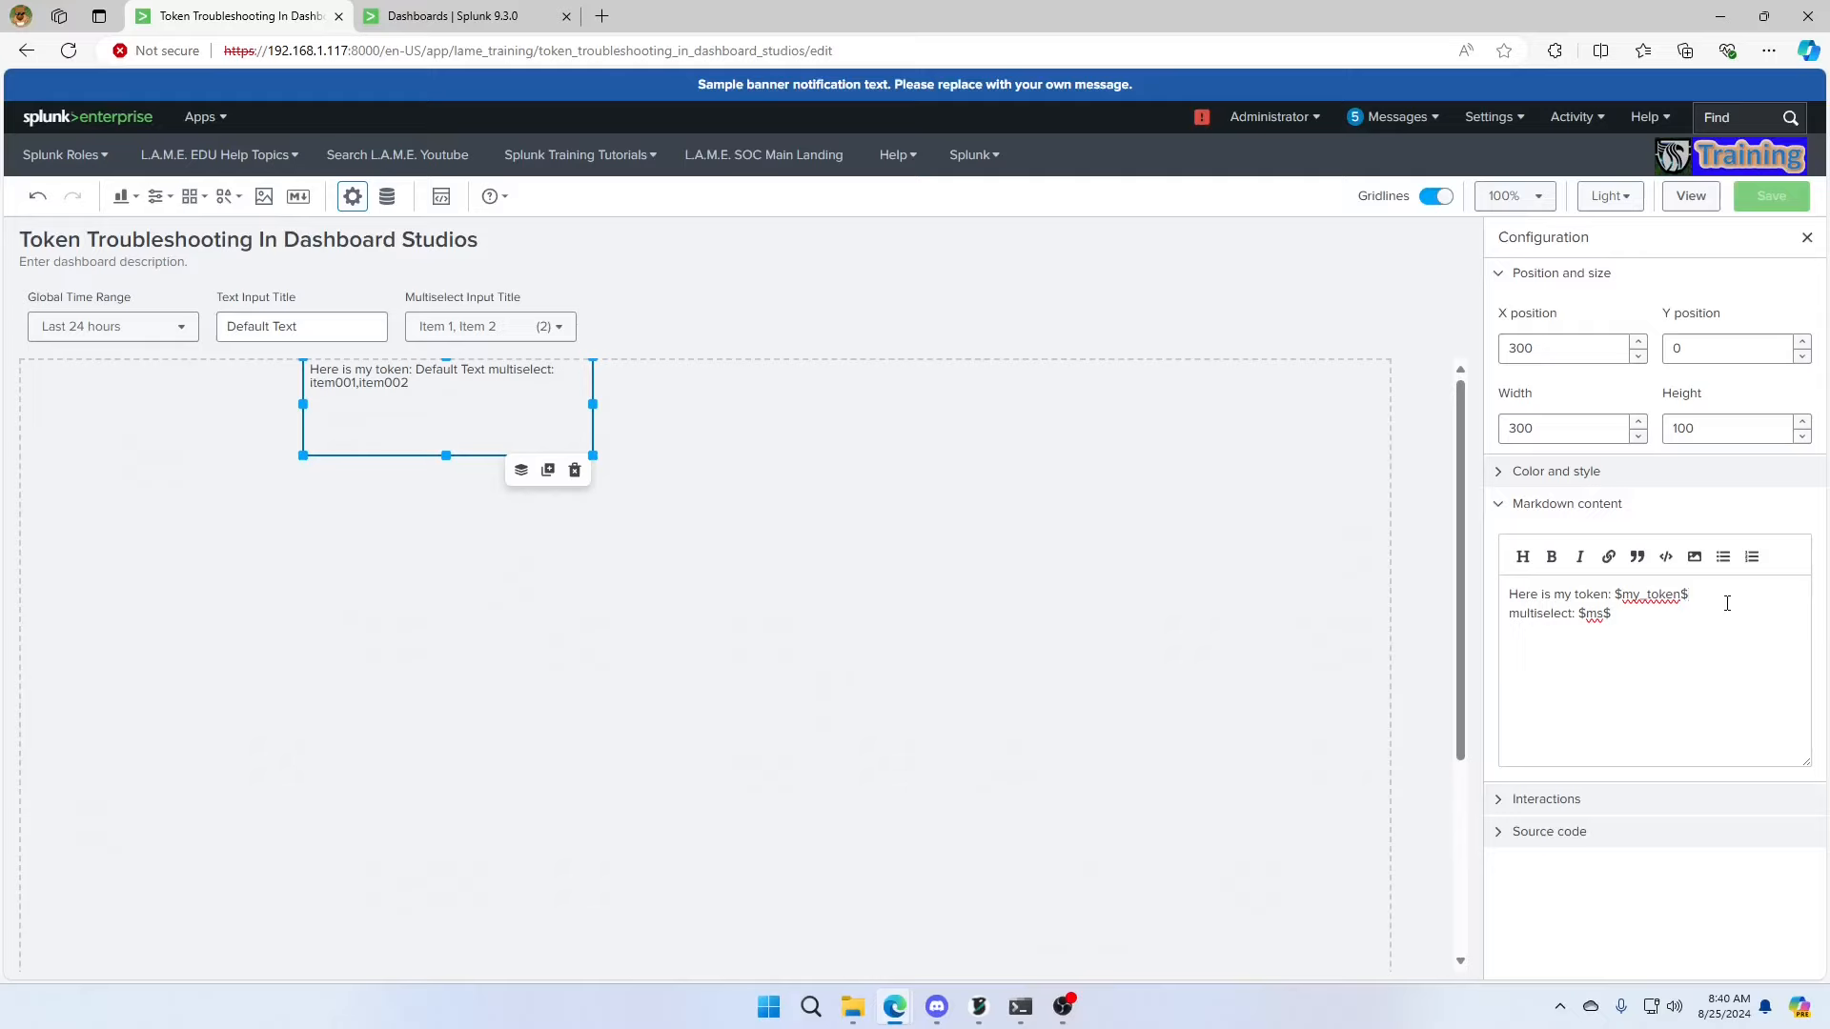
key("Return")
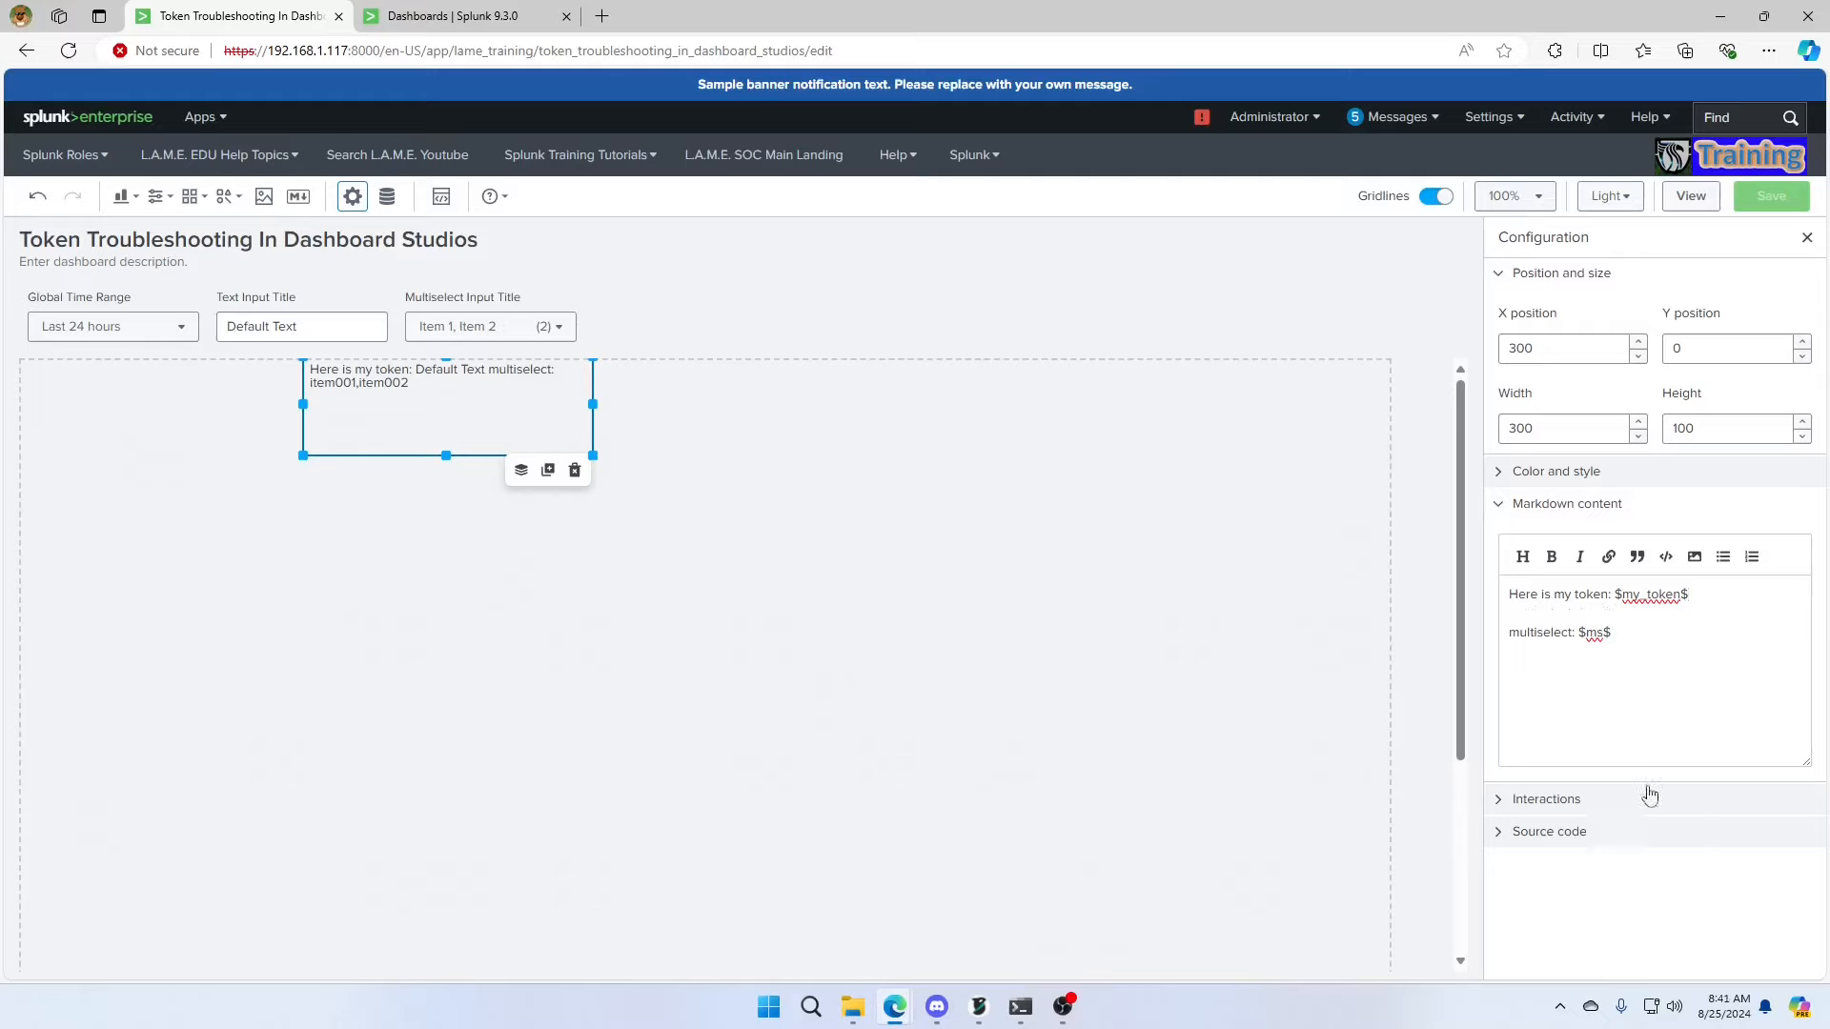
left_click(786, 343)
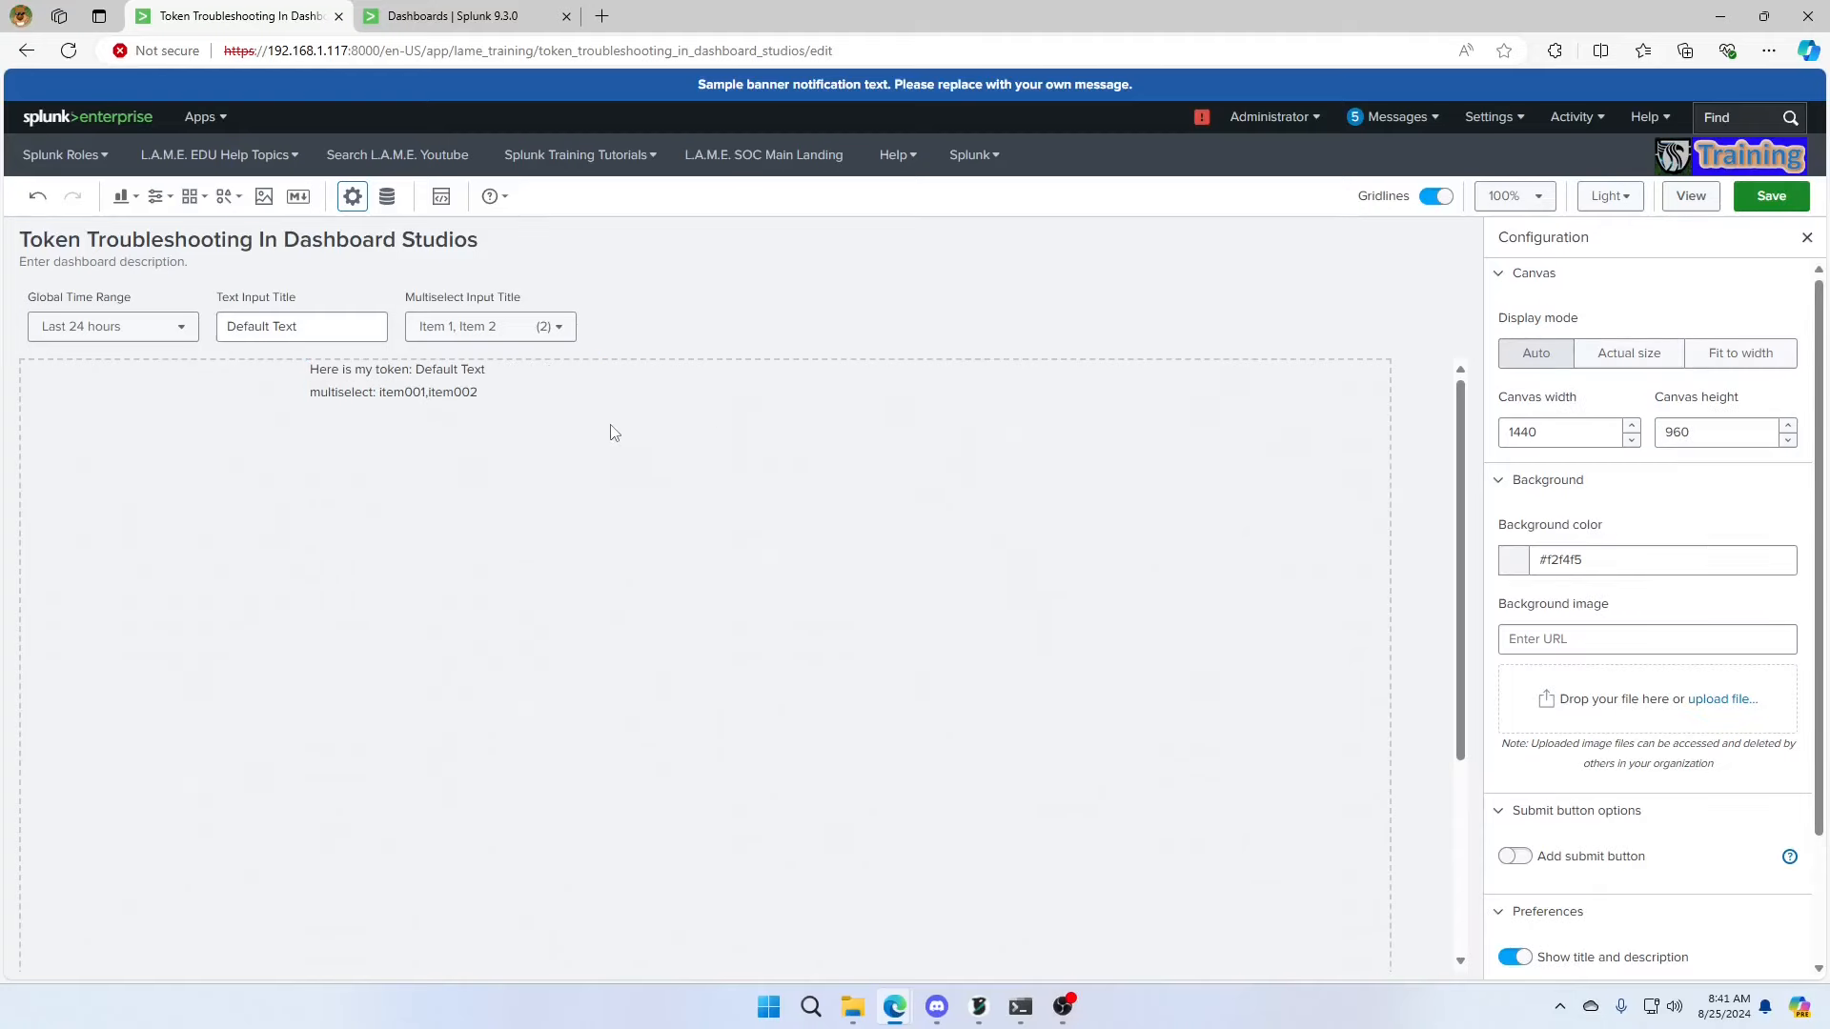
Change the multiselect input's selection by removing Item 2 and adding All.
mouse_move(420, 413)
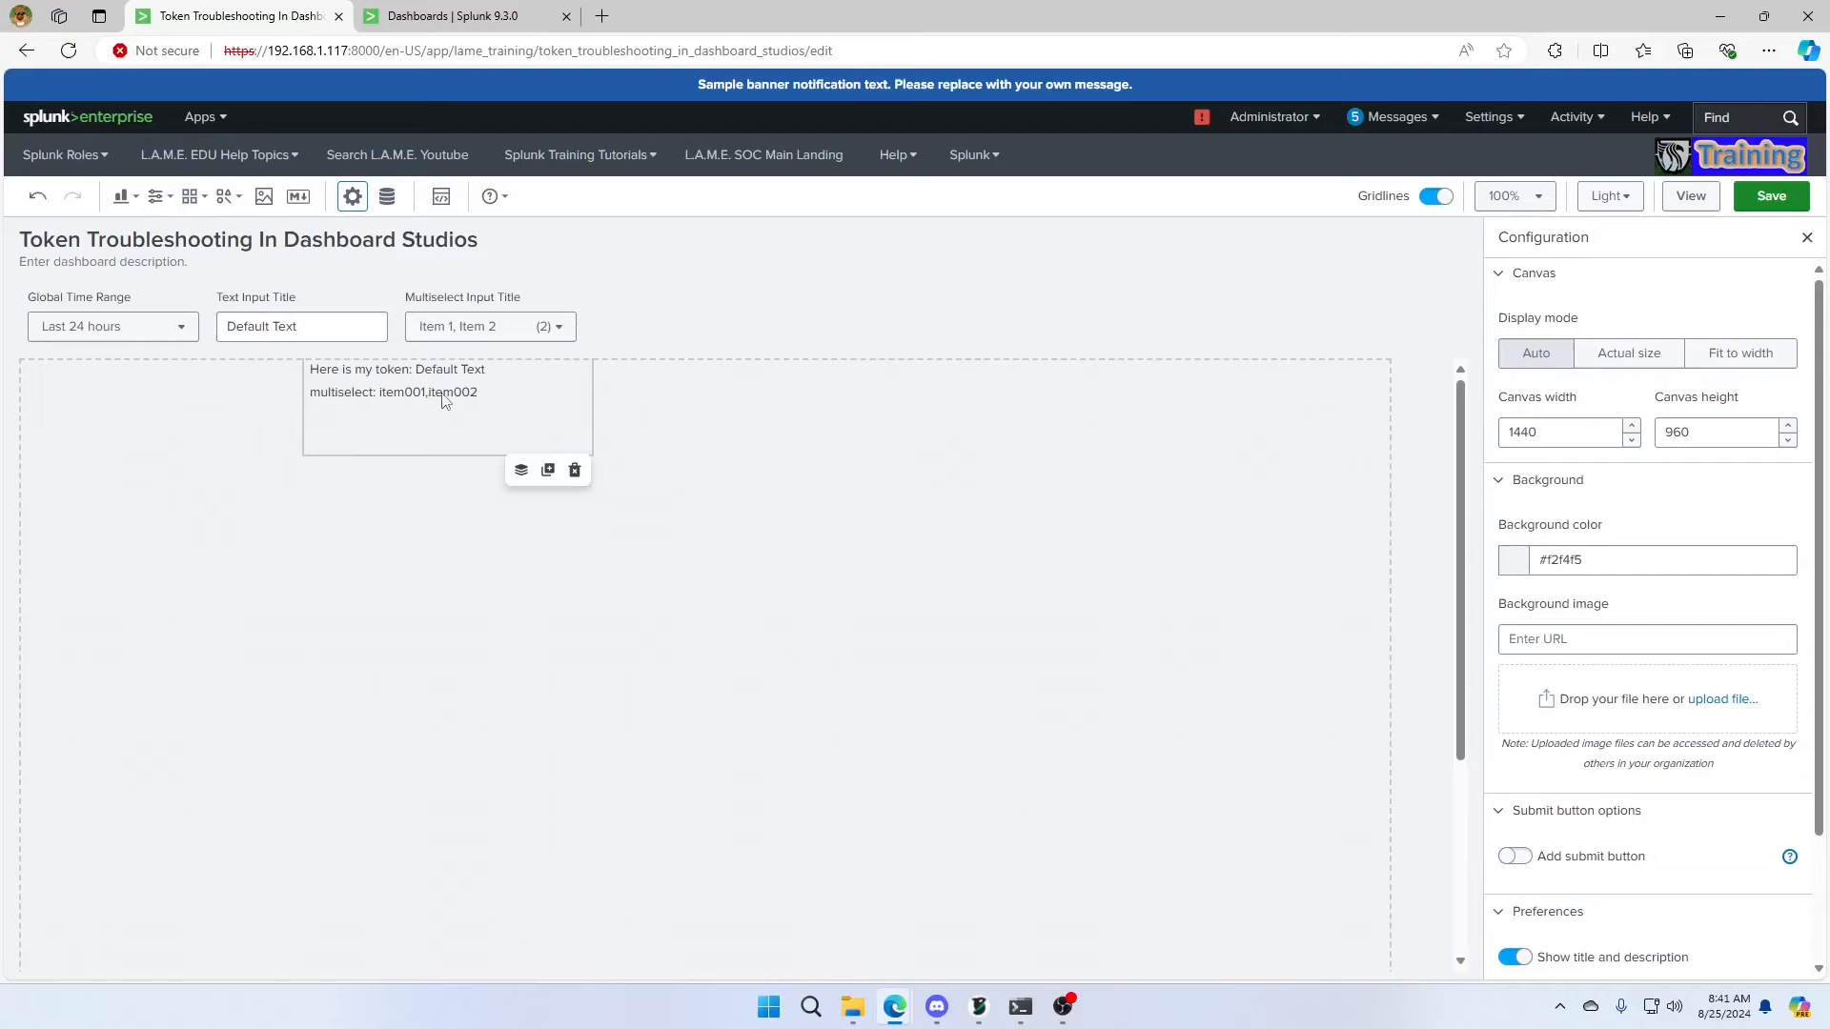
left_click(477, 327)
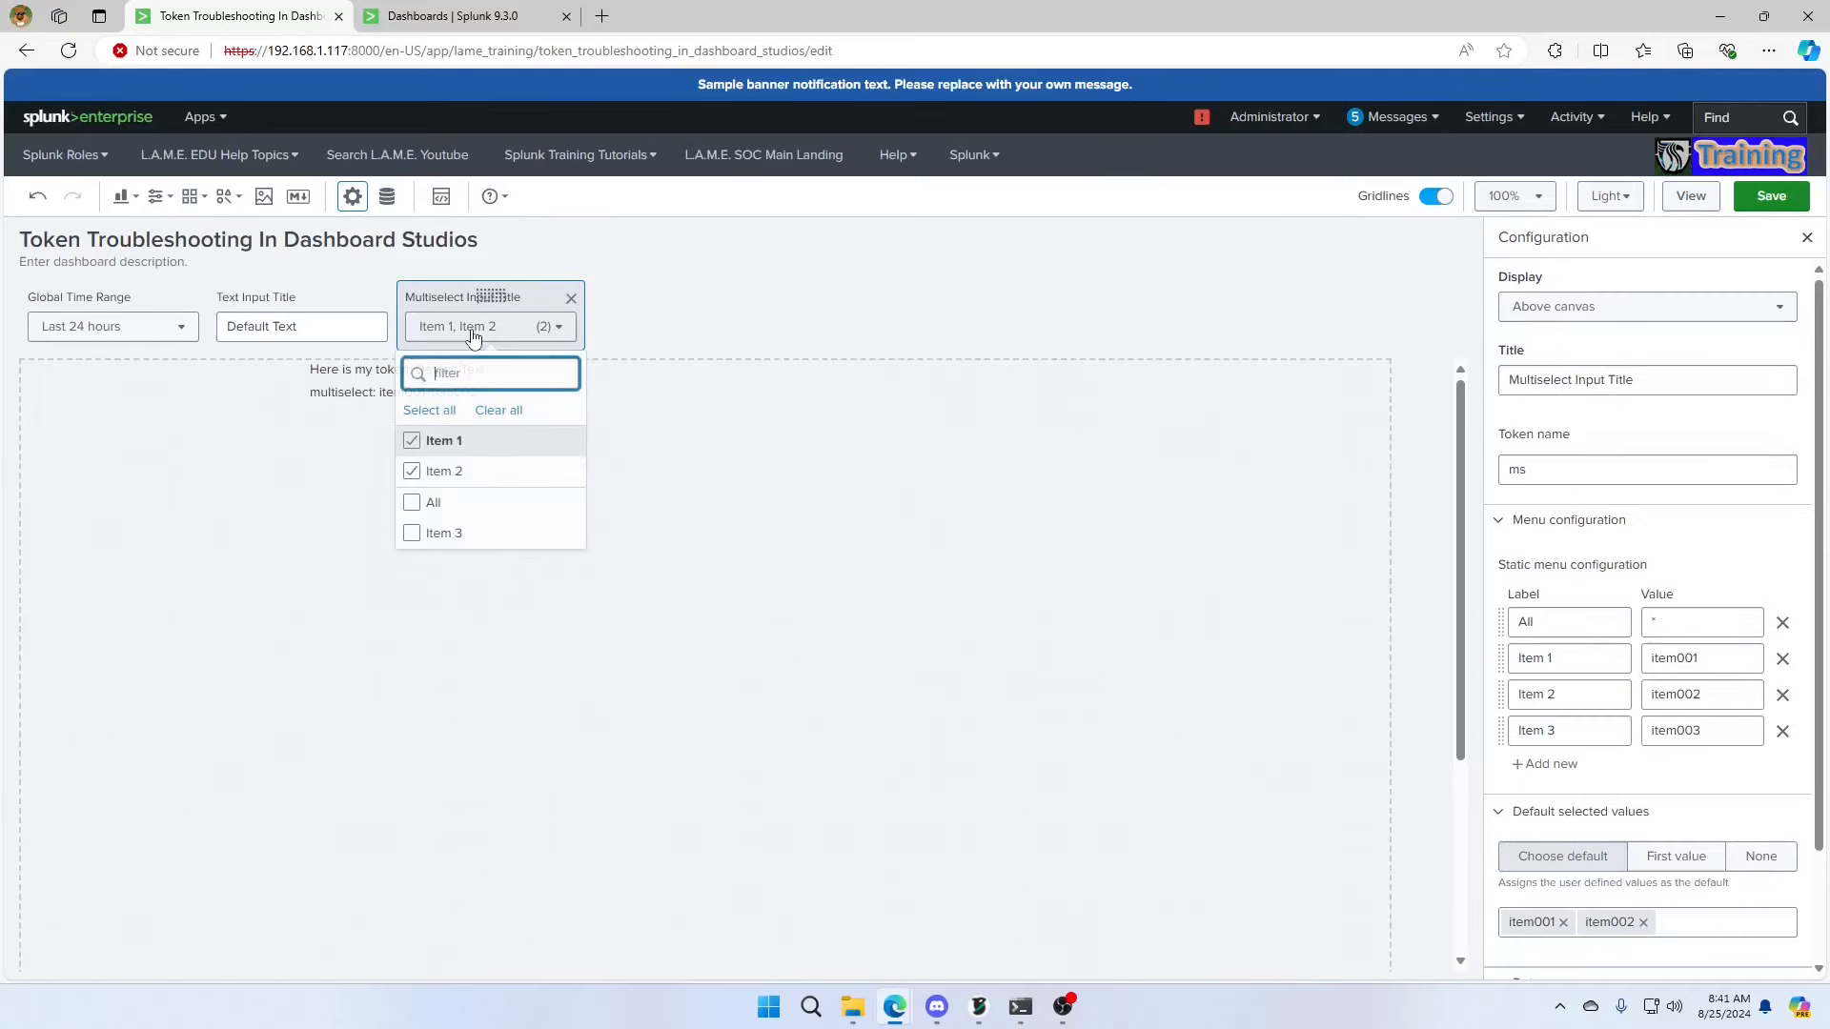
left_click(417, 471)
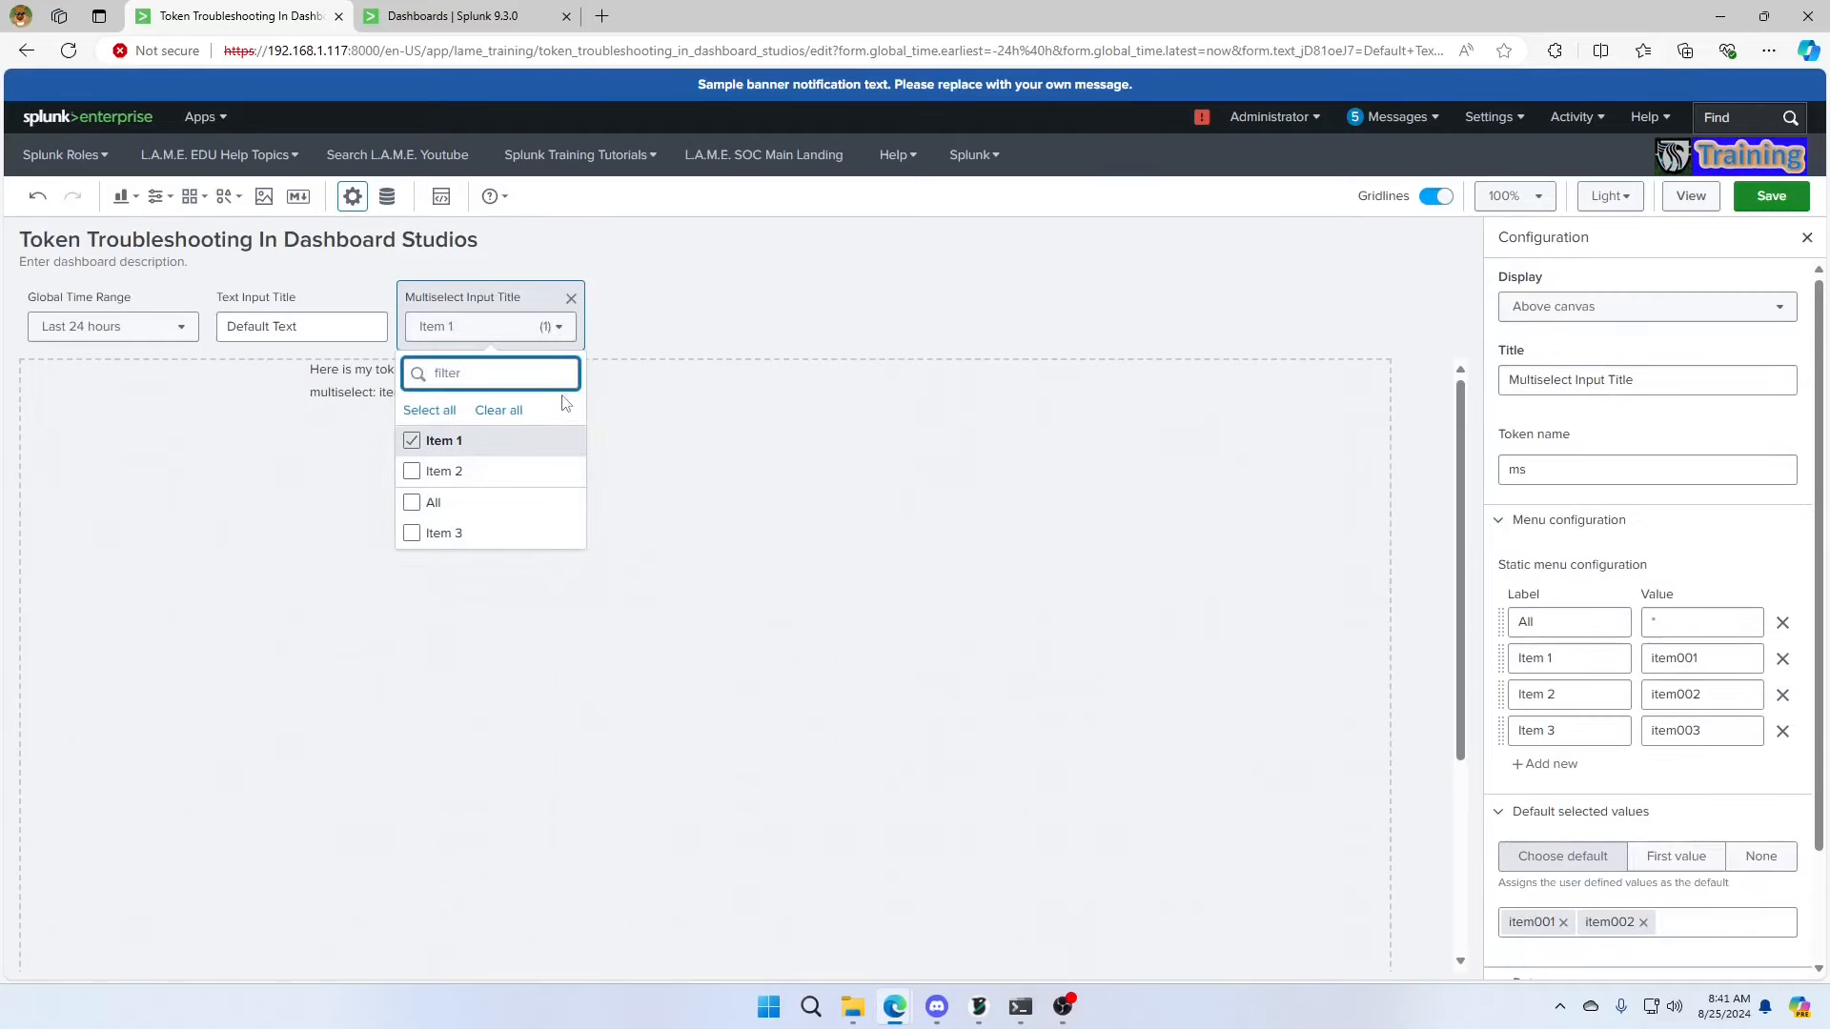
left_click(732, 311)
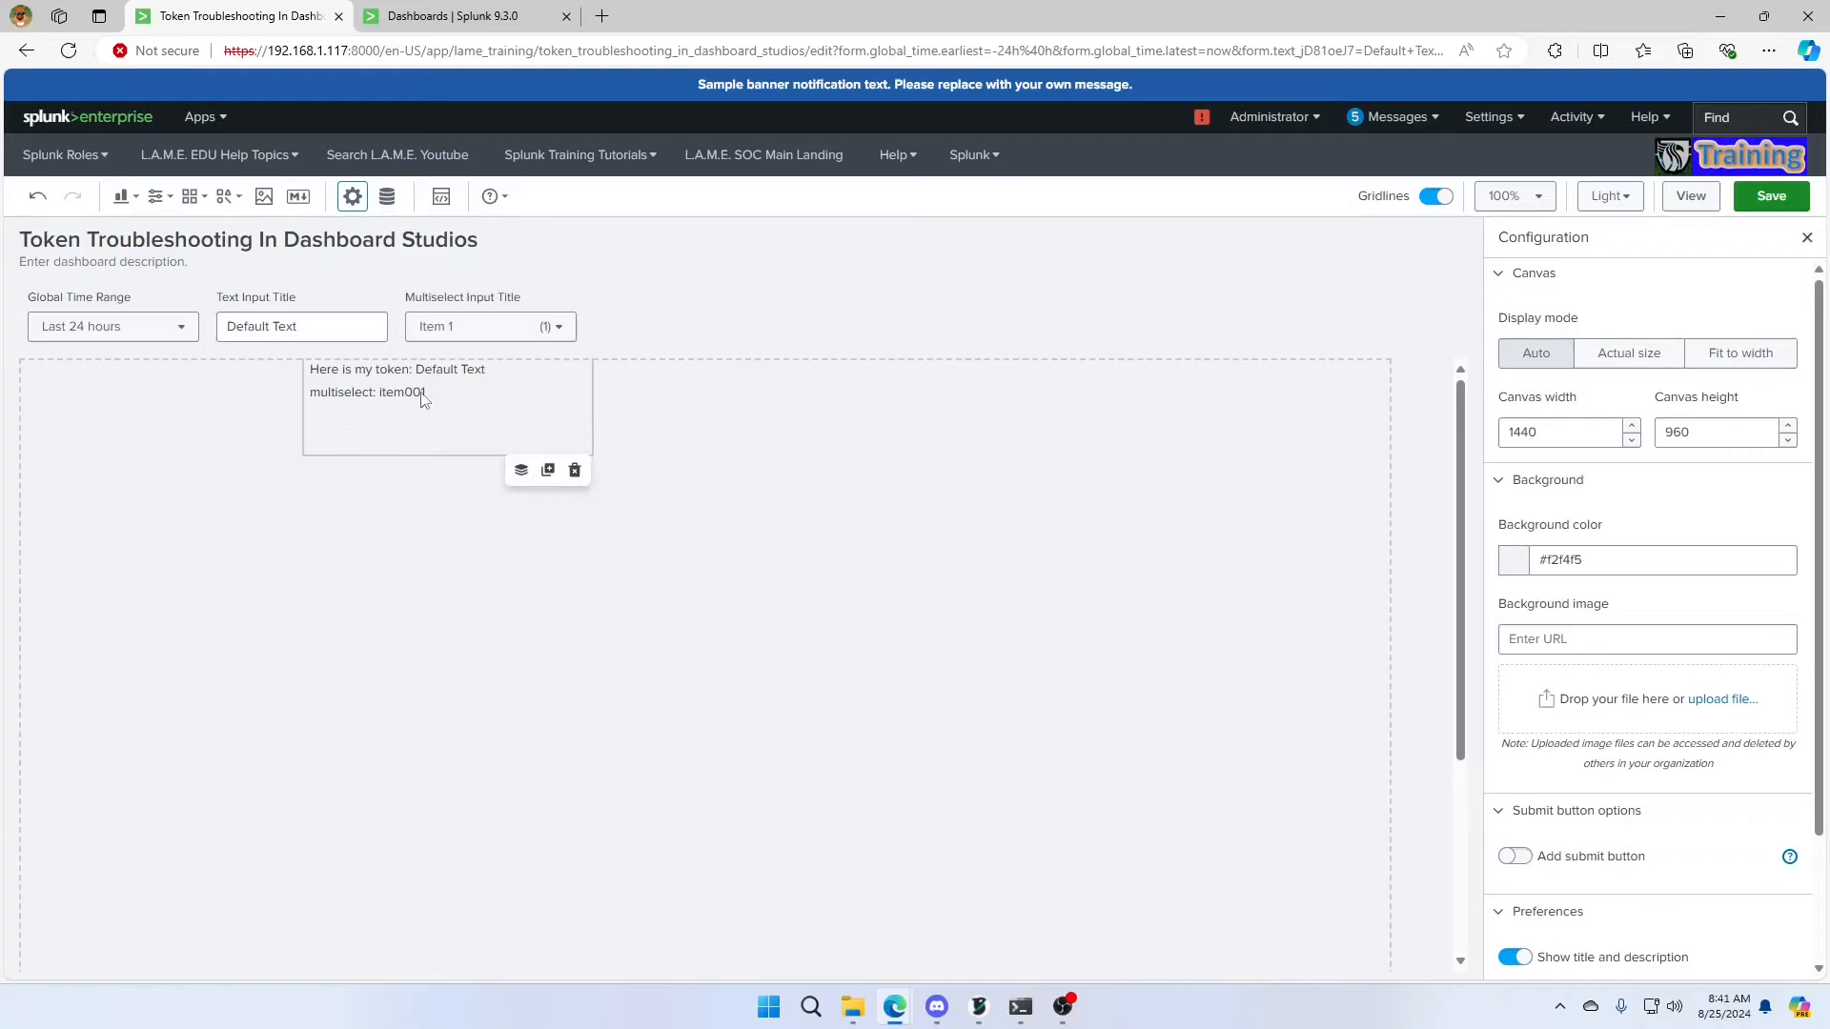
left_click(494, 342)
left_click(417, 471)
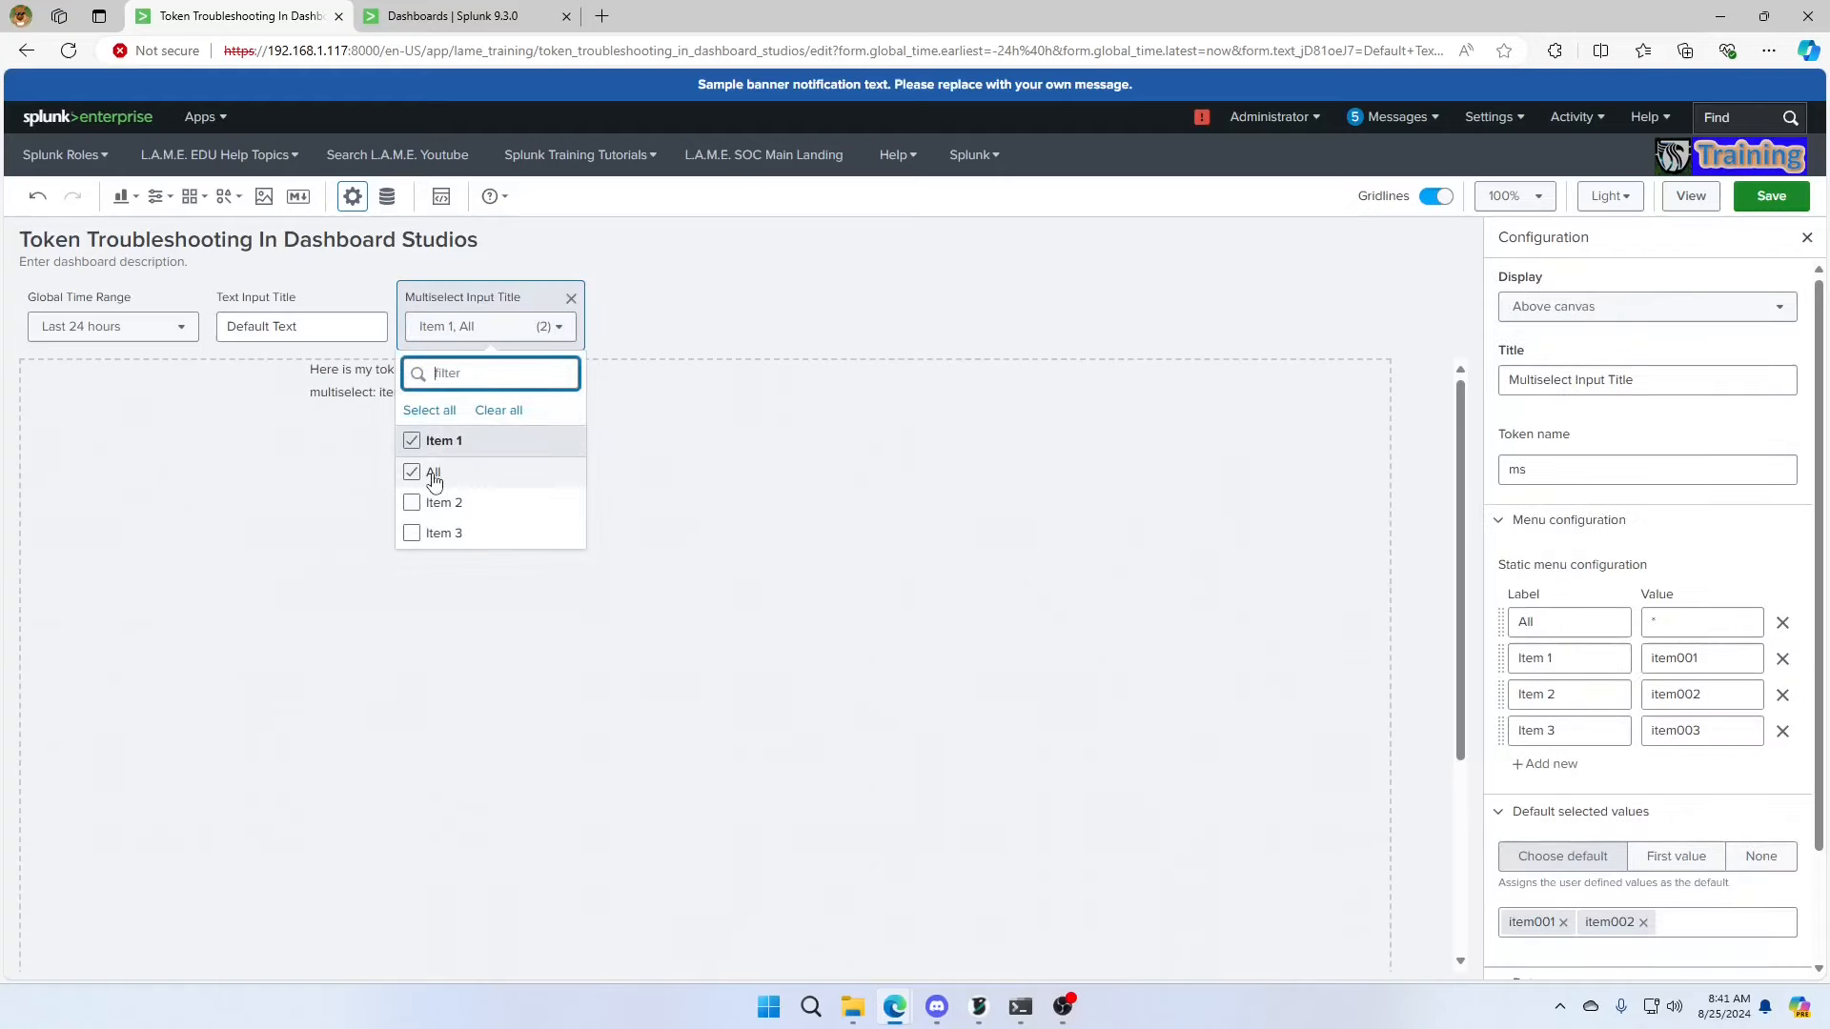
left_click(446, 335)
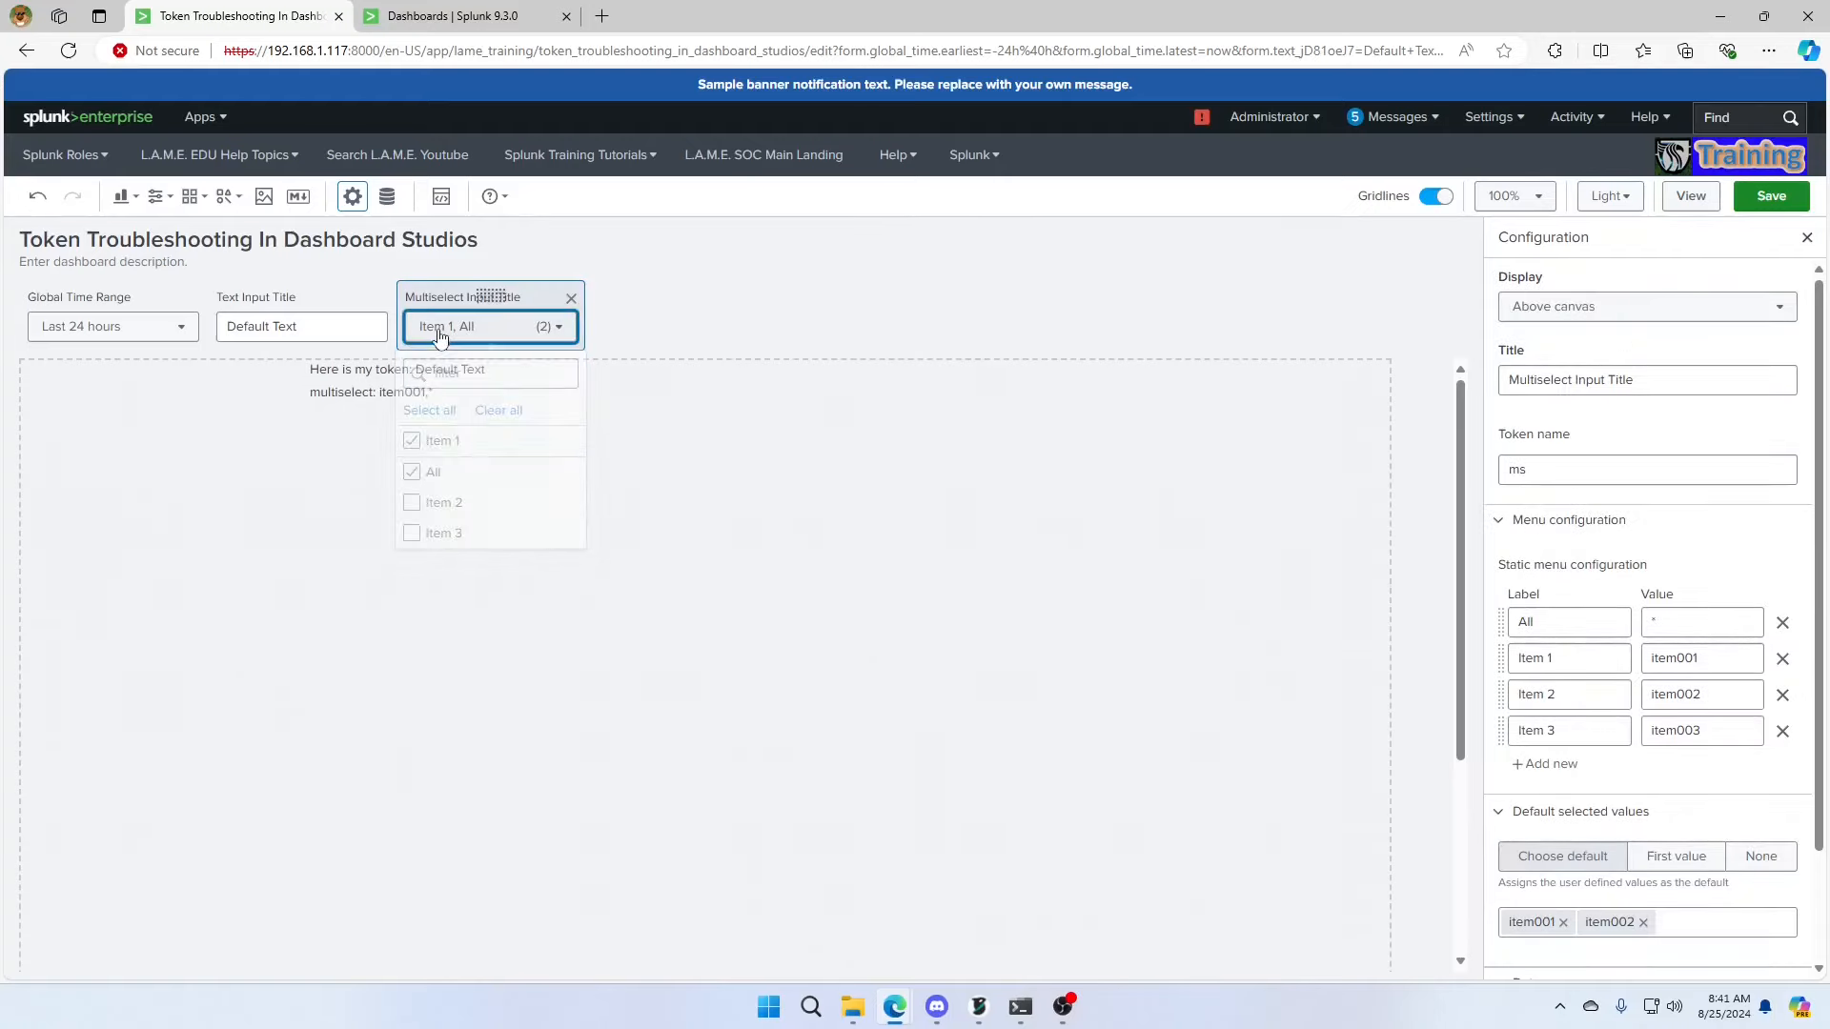
Deselect Item 1 in the multiselect input so that only All is selected.
left_click(443, 336)
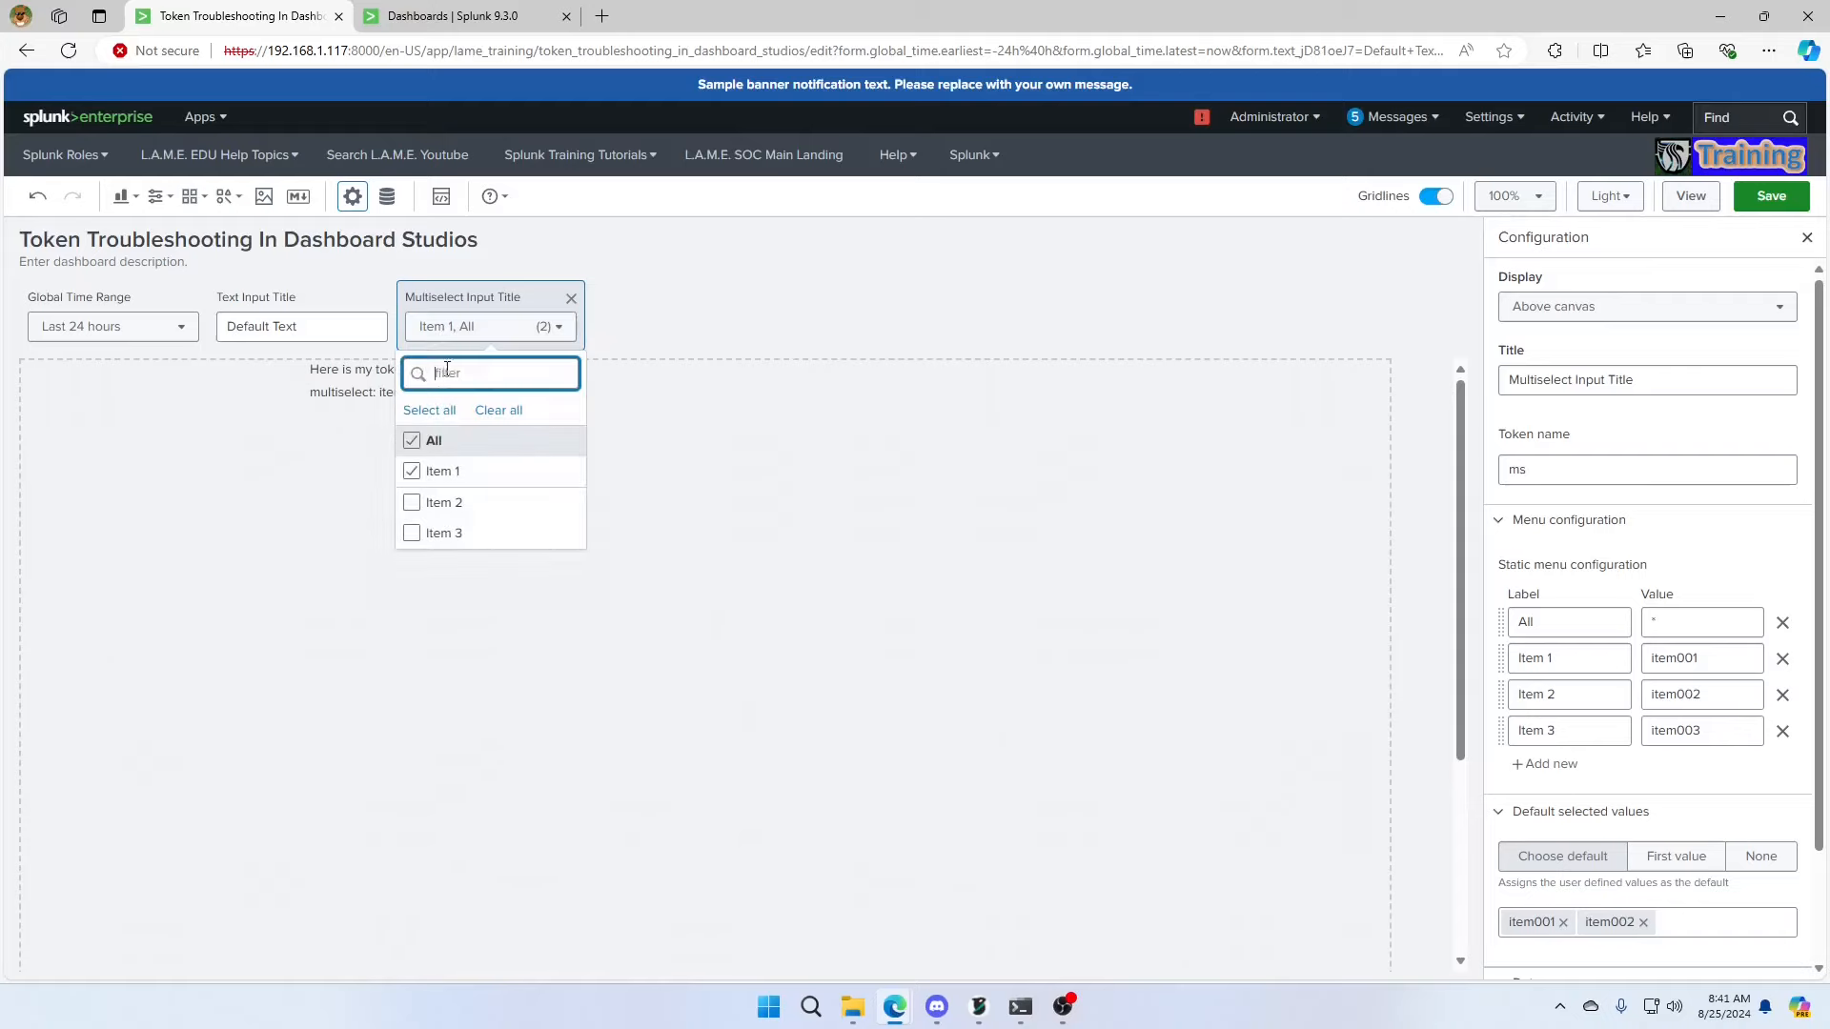
left_click(425, 471)
left_click(697, 360)
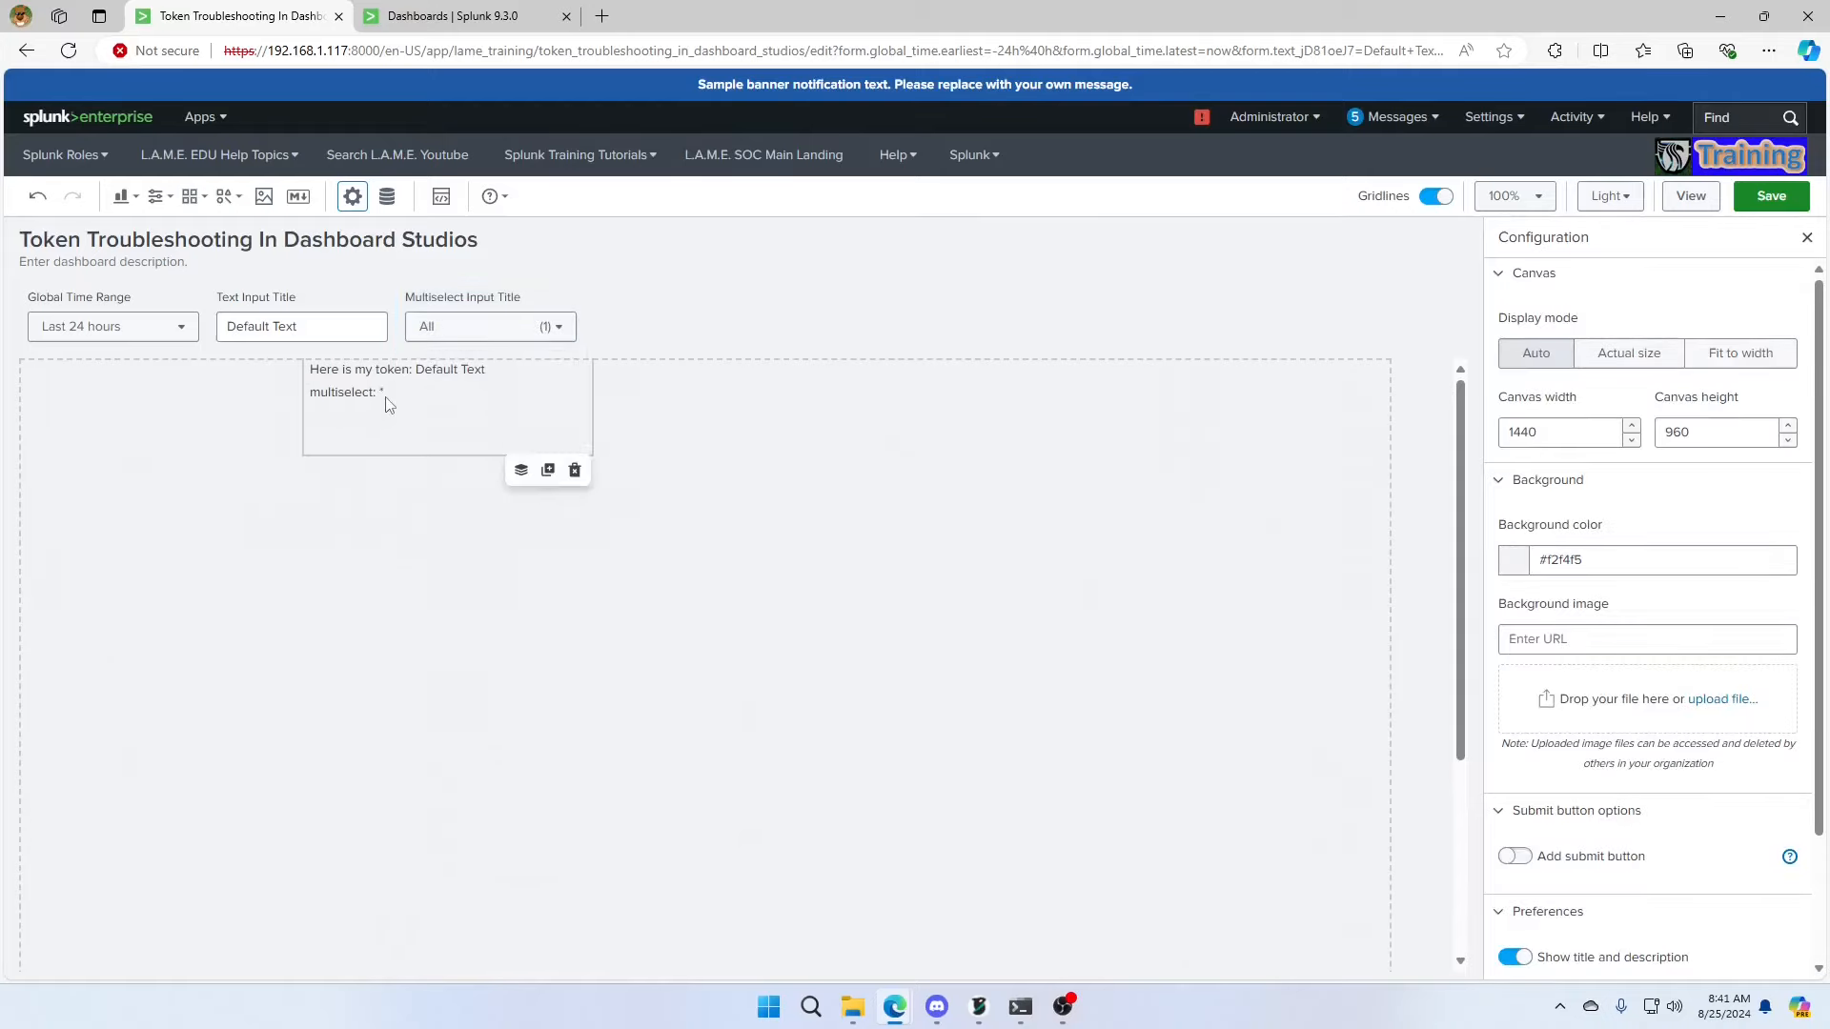
Select Item 1 alongside All in the multiselect input.
left_click(477, 338)
left_click(414, 474)
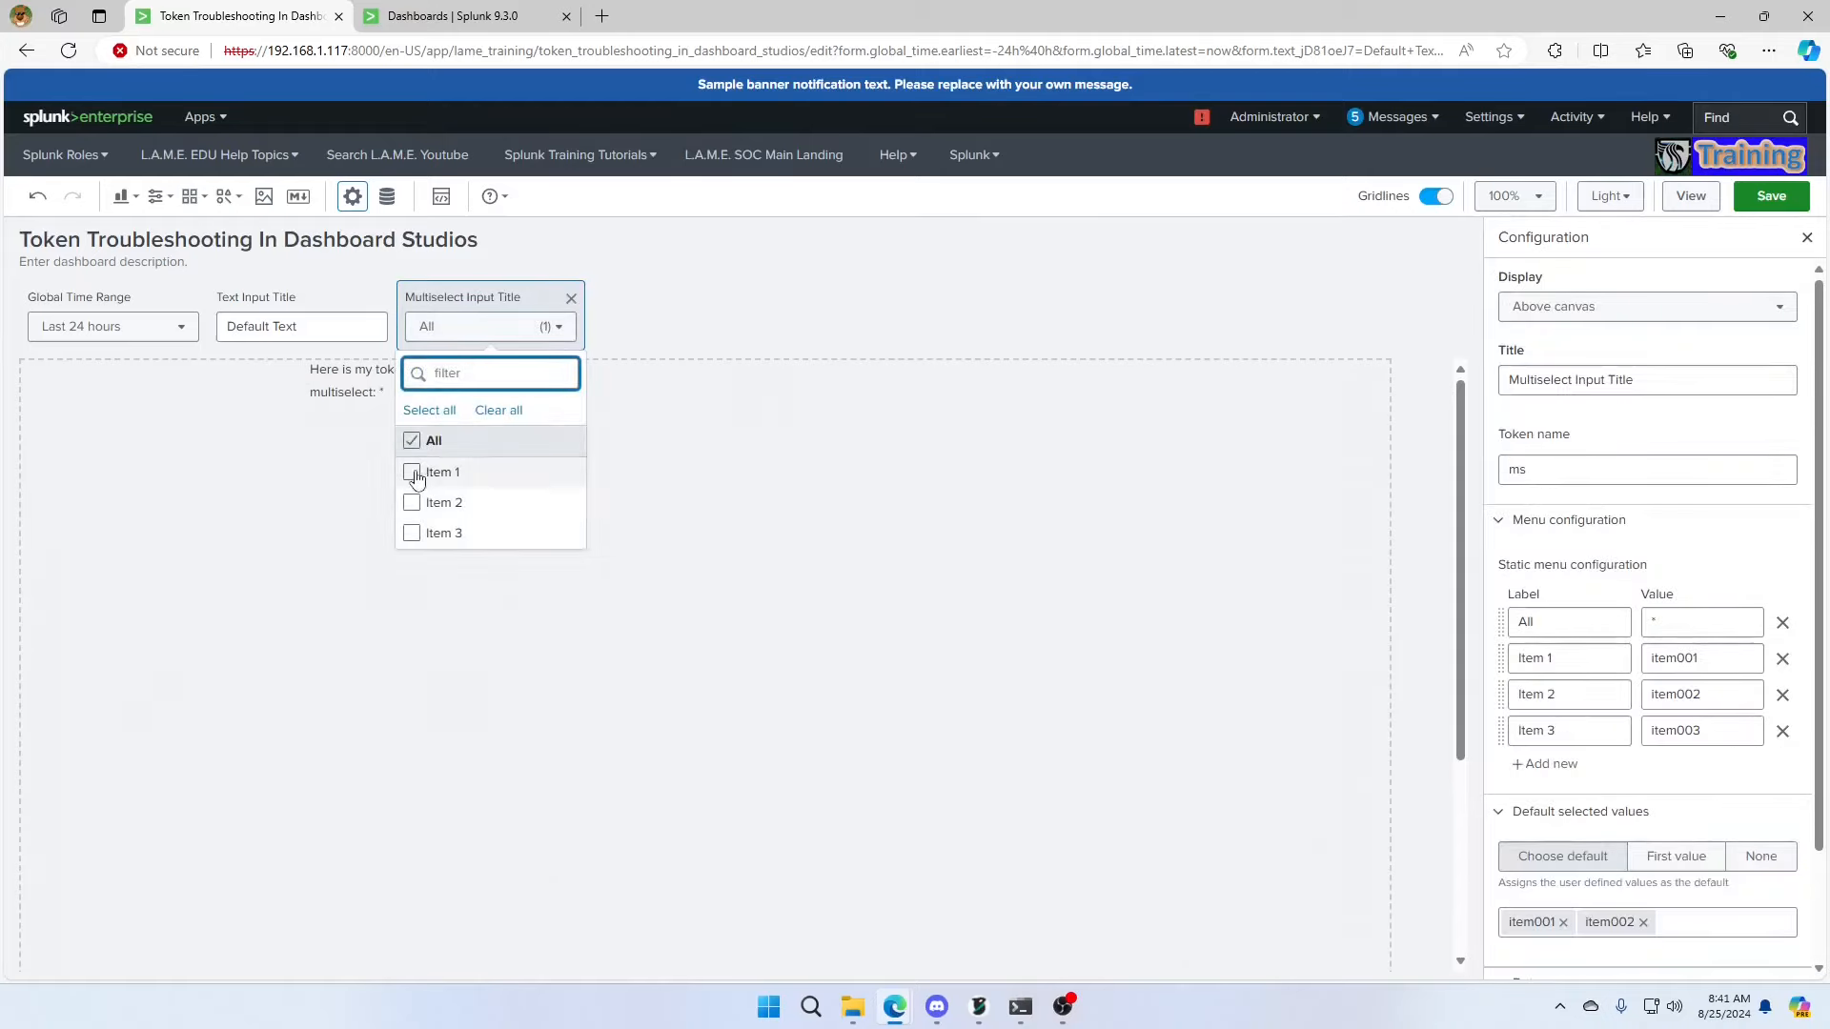
left_click(670, 357)
mouse_move(536, 438)
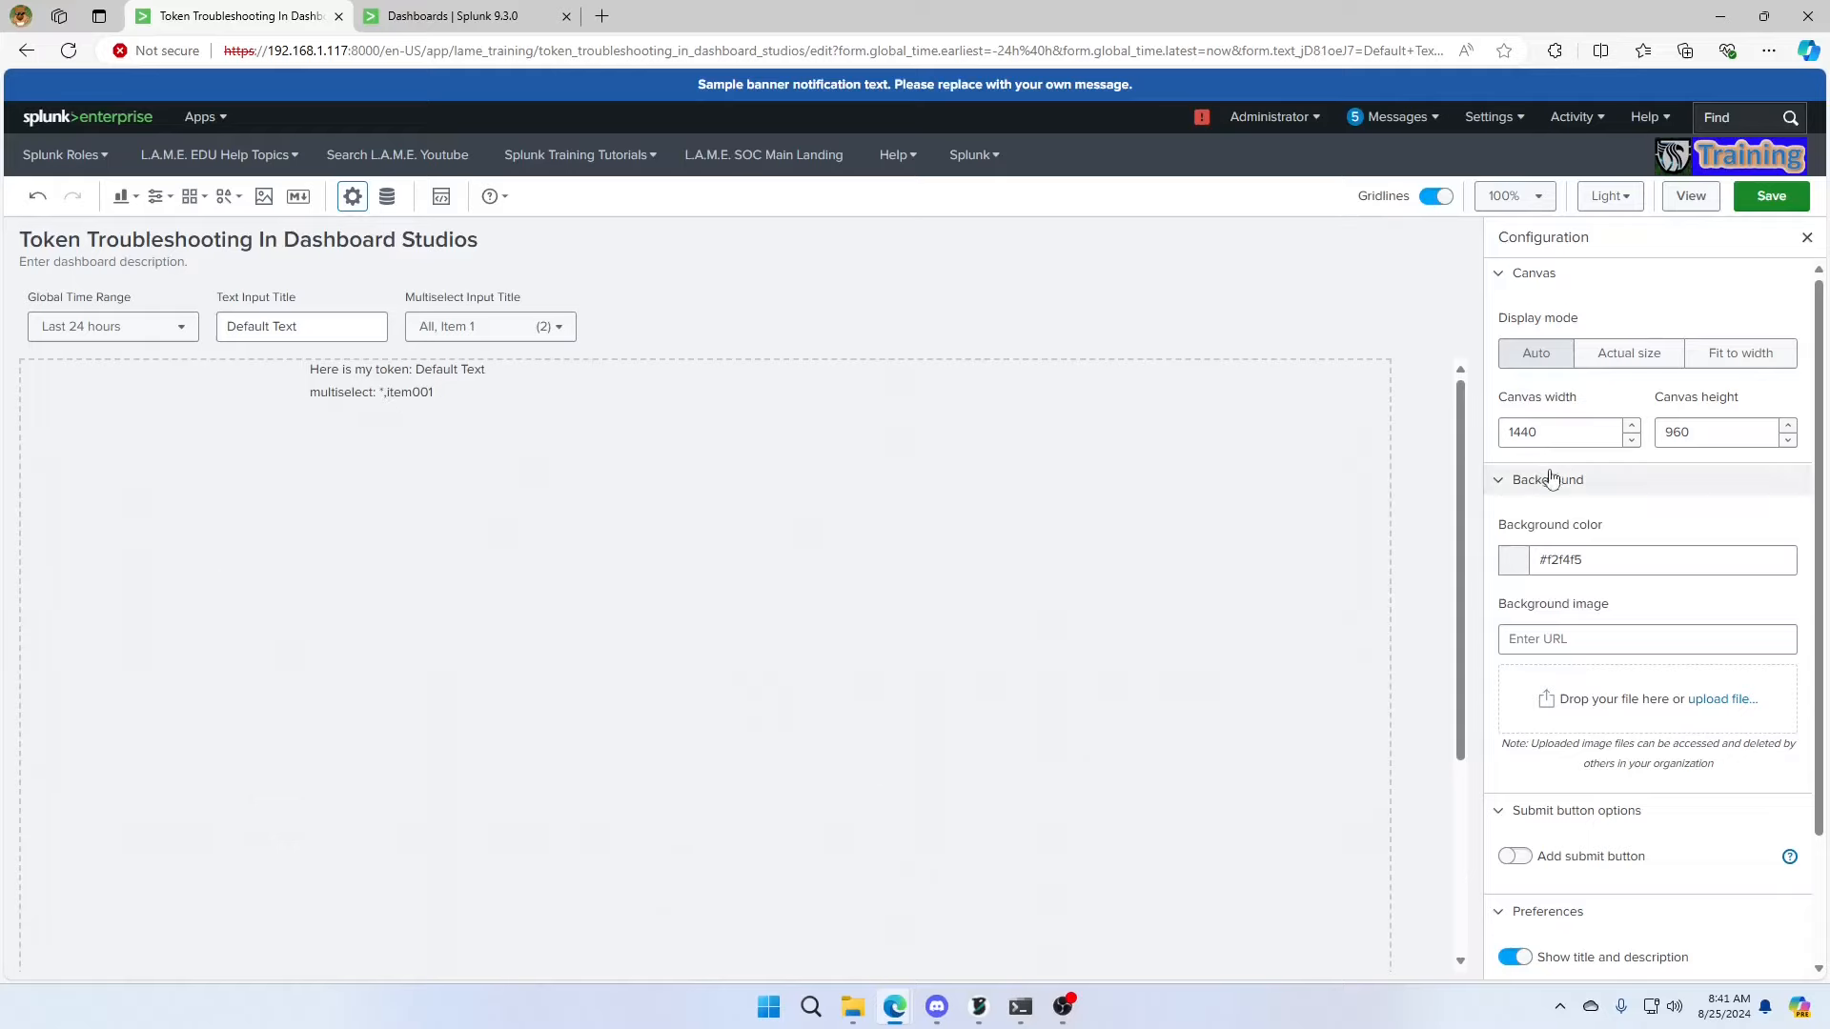
Clear all selections in the multiselect input so it falls back to its default values.
left_click(553, 326)
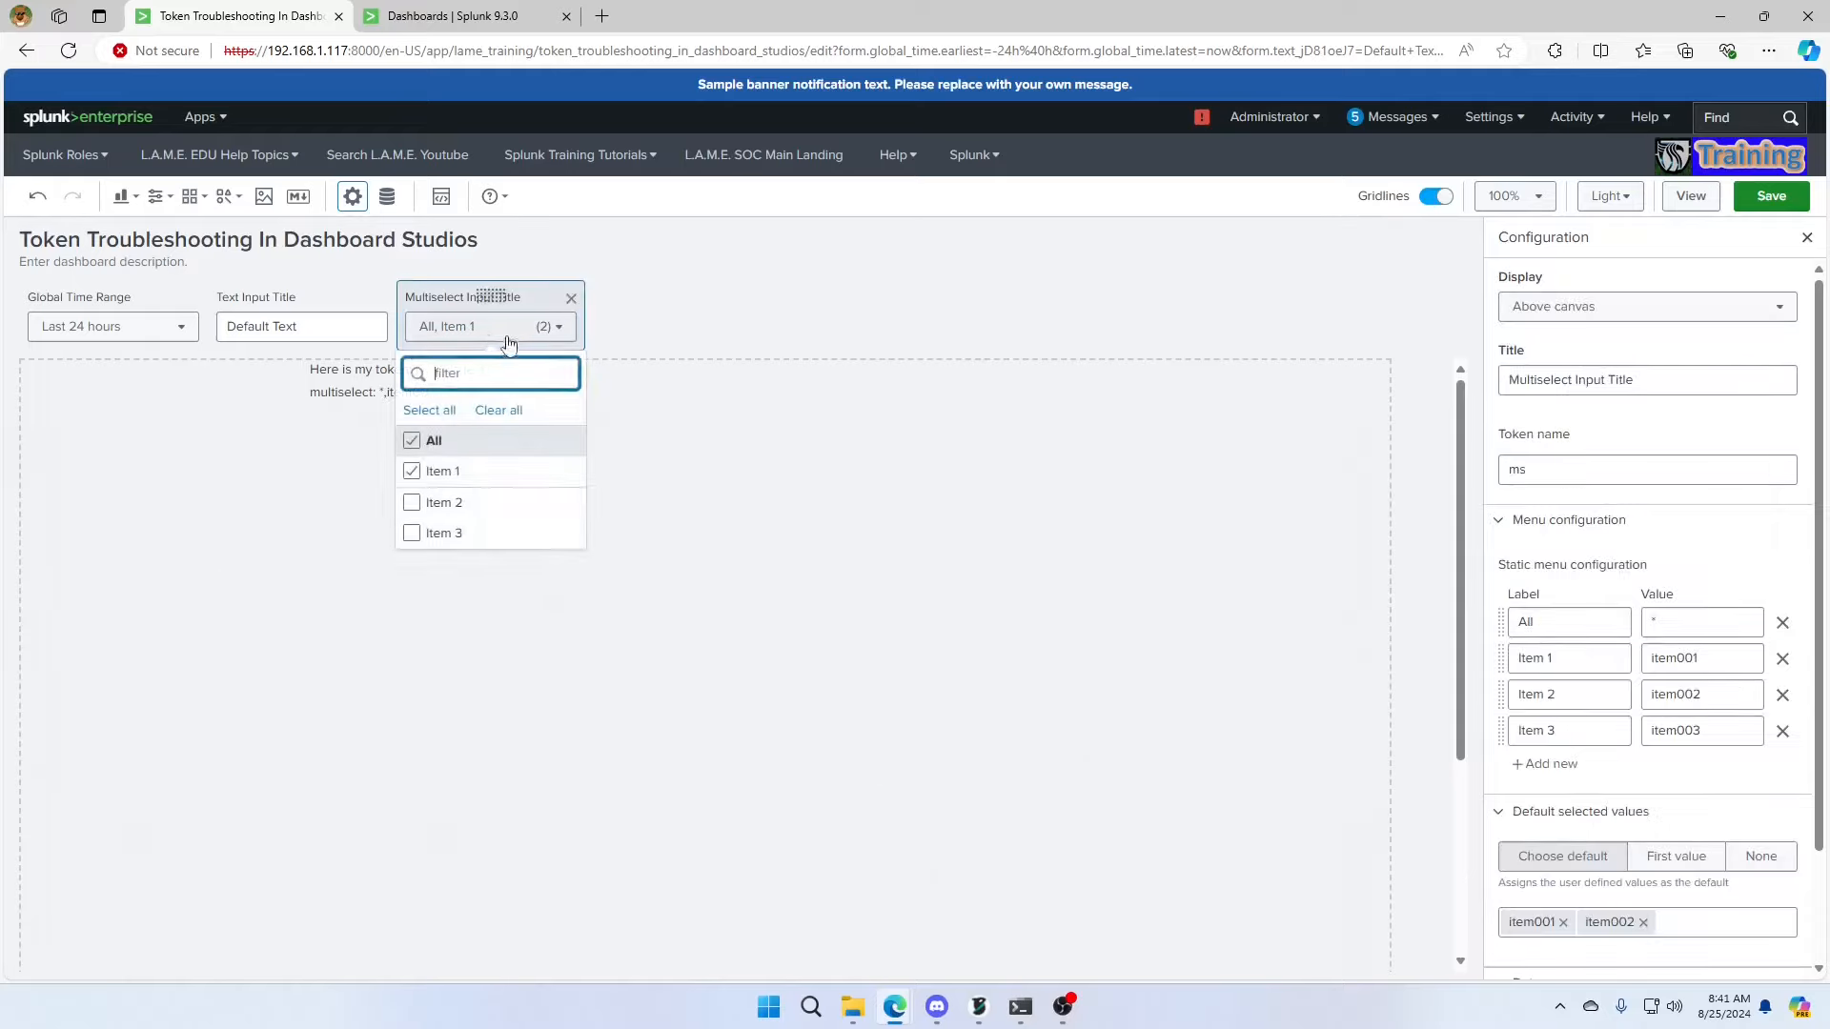
scroll(1639, 789, "down", 3)
scroll(1639, 789, "up", 2)
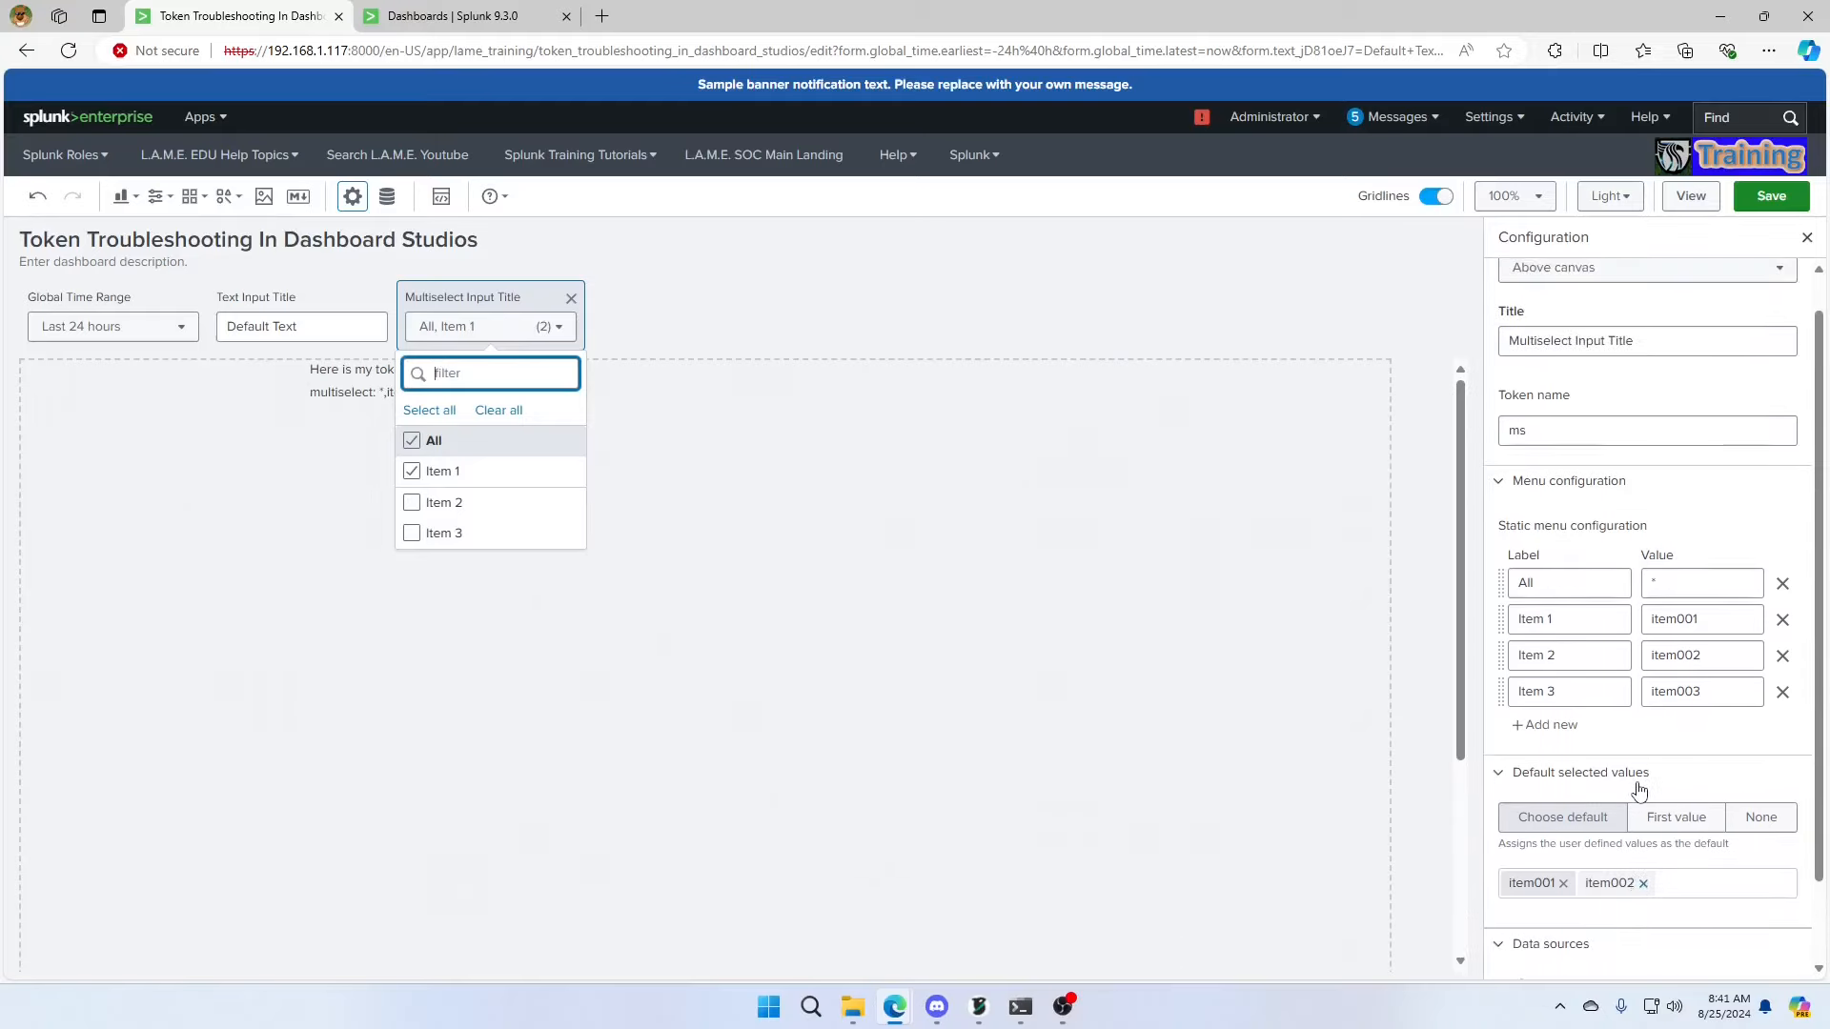
scroll(1640, 789, "up", 1)
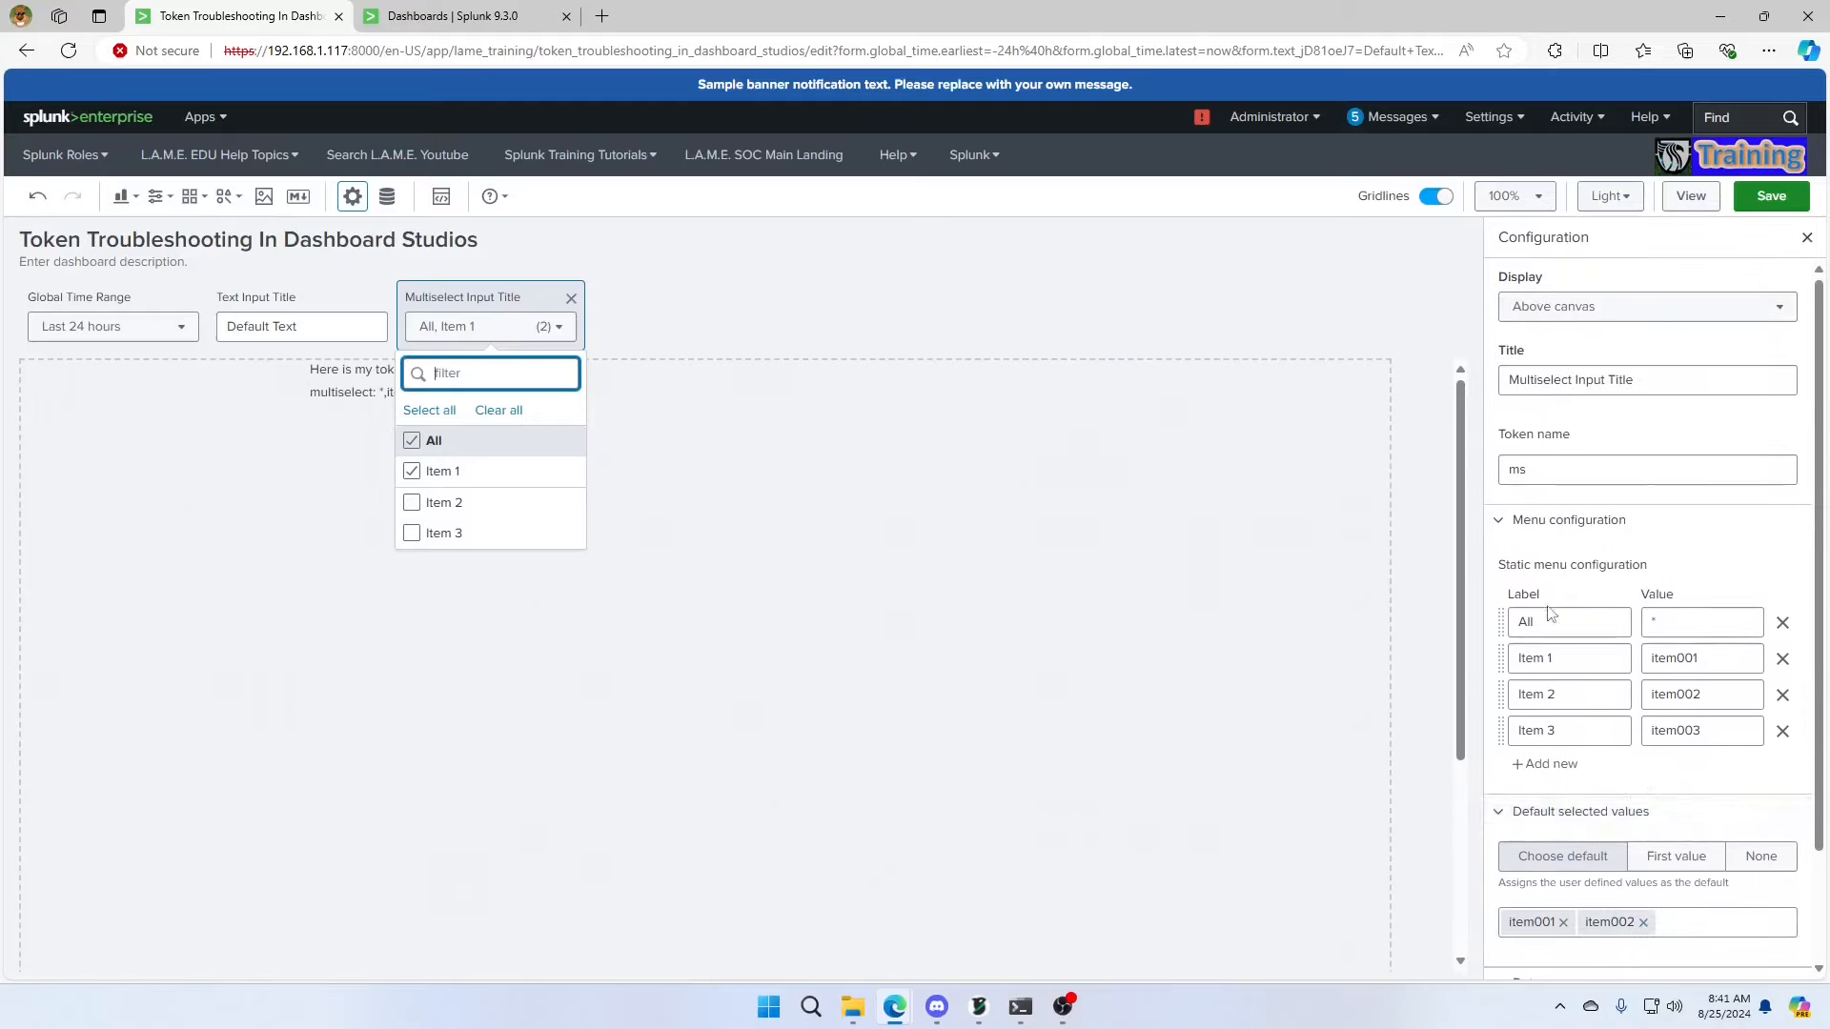
left_click(516, 417)
left_click(631, 405)
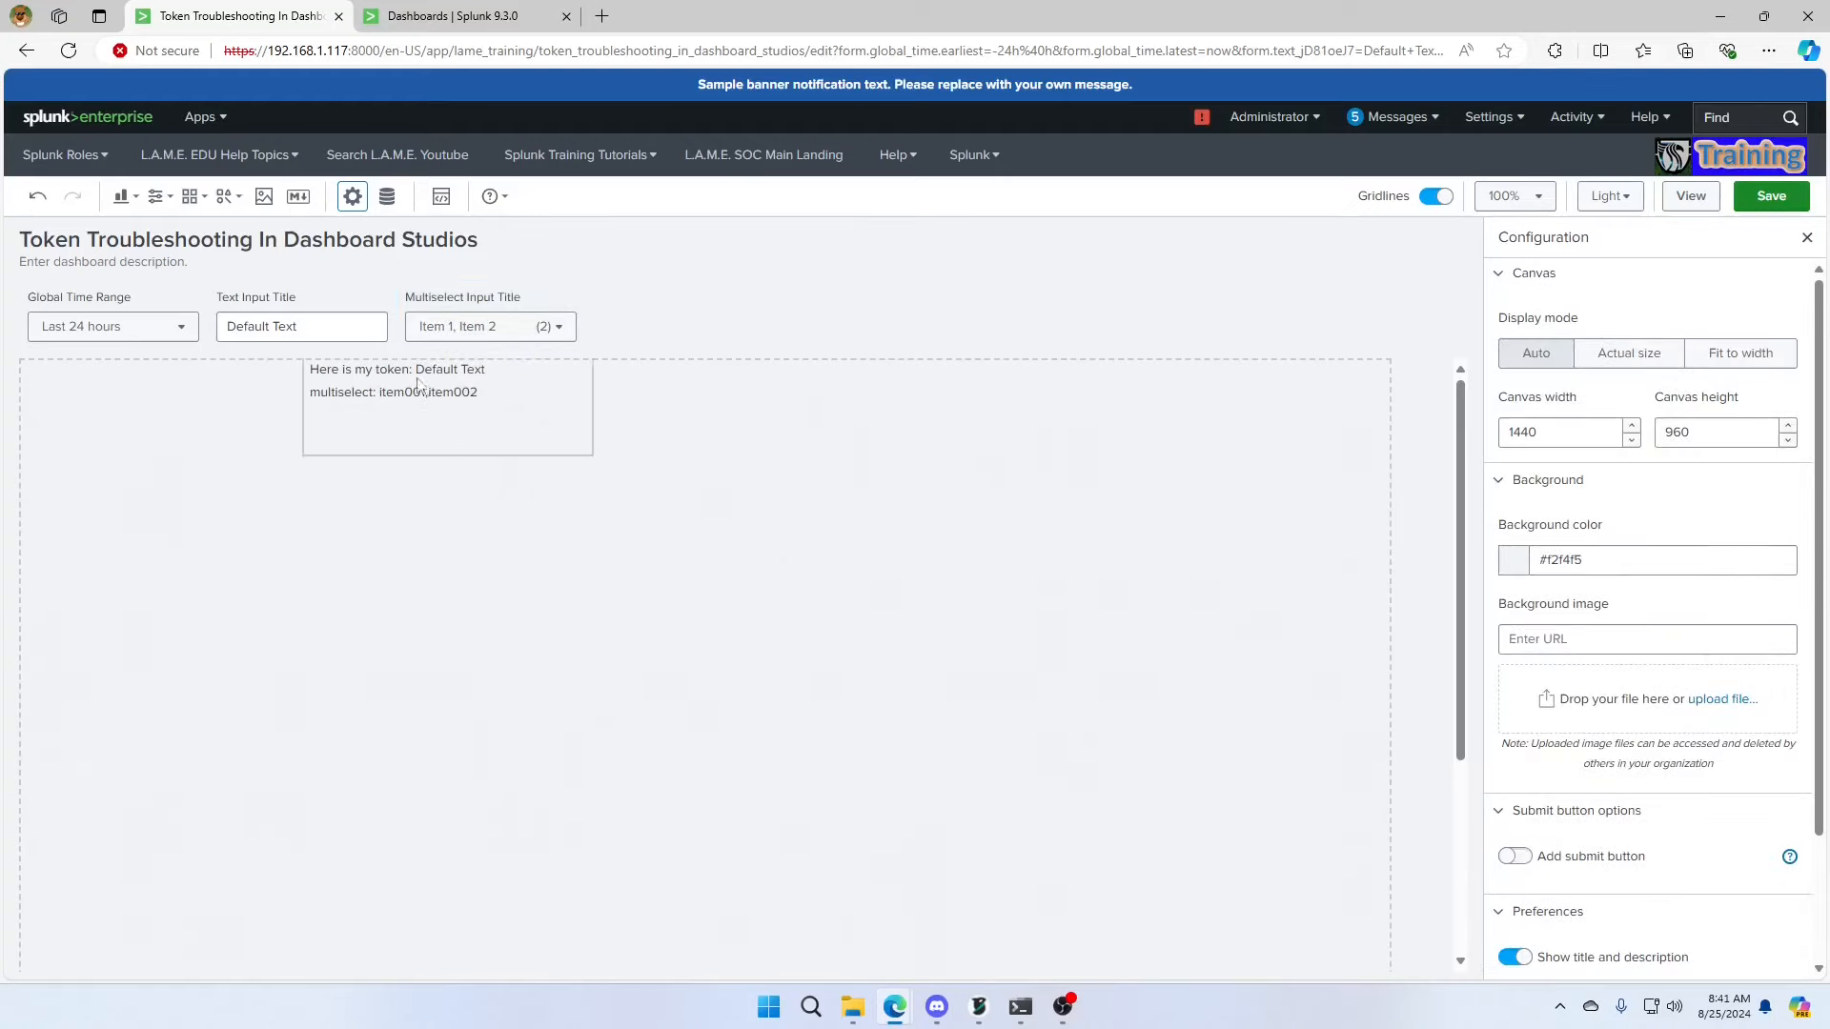
Add a dropdown input above the canvas with the token name dropdown and save the dashboard.
left_click(158, 196)
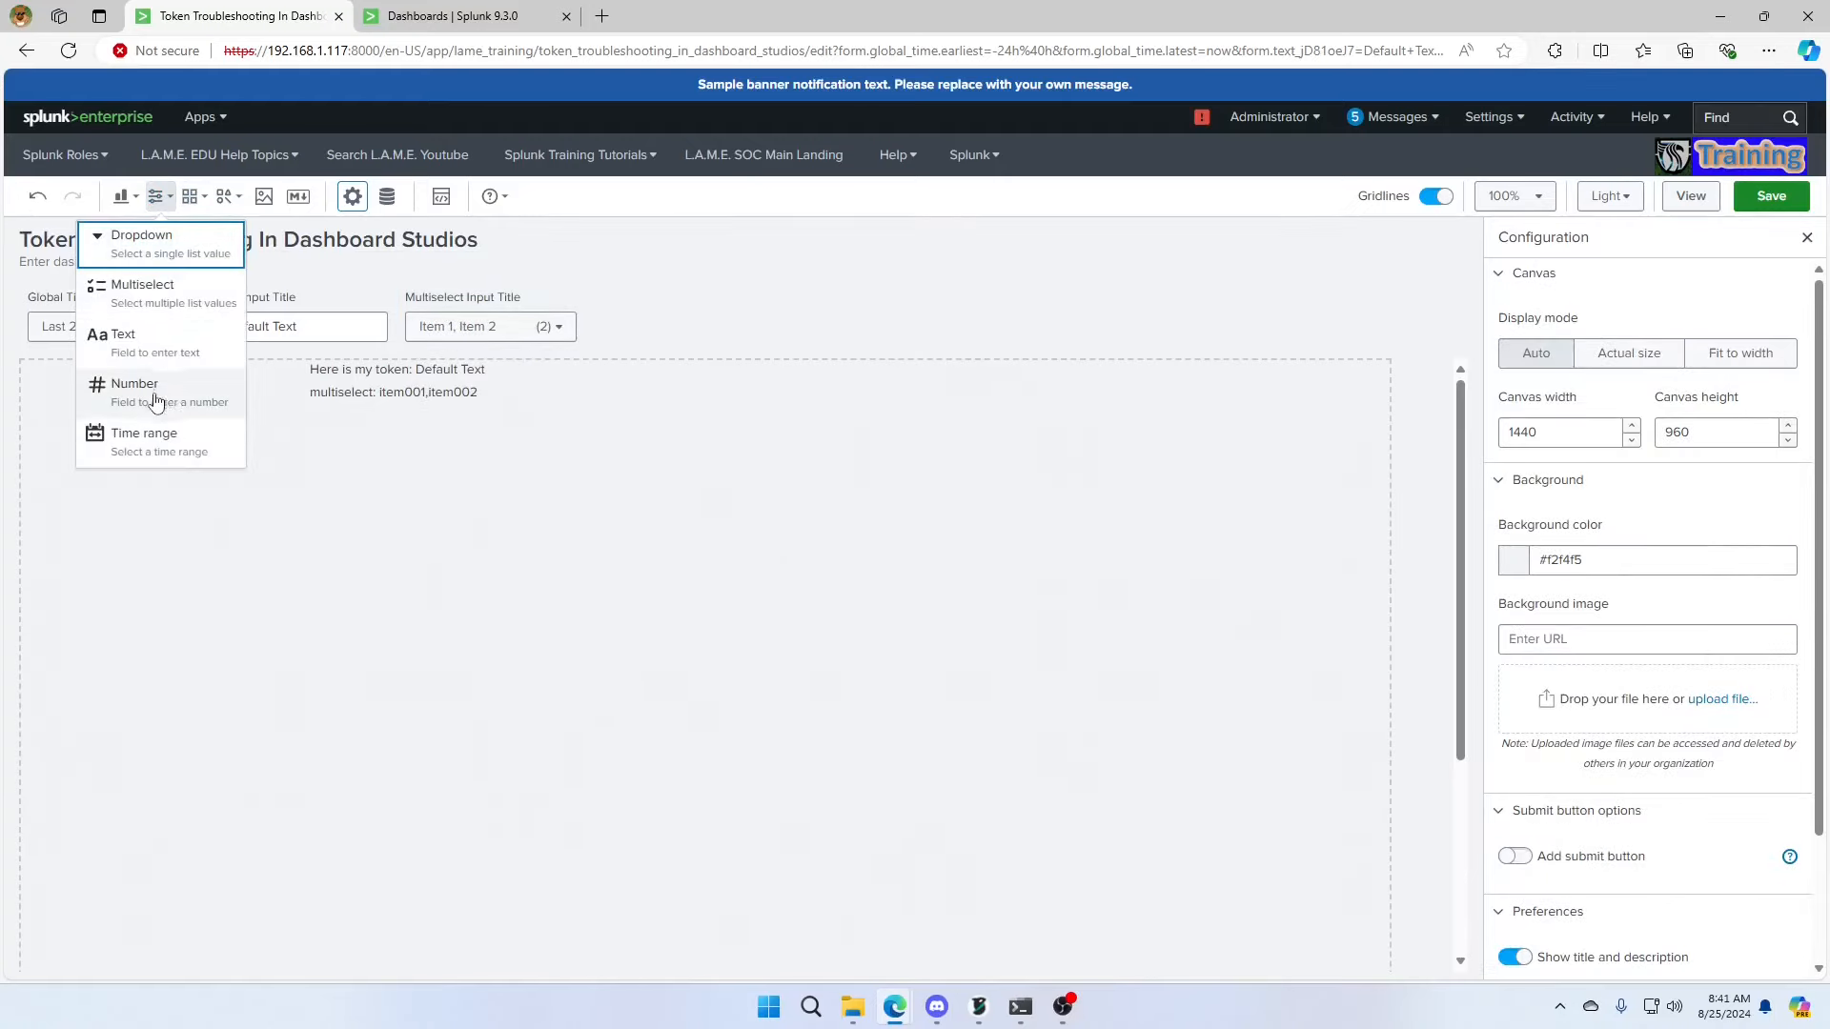
left_click(141, 243)
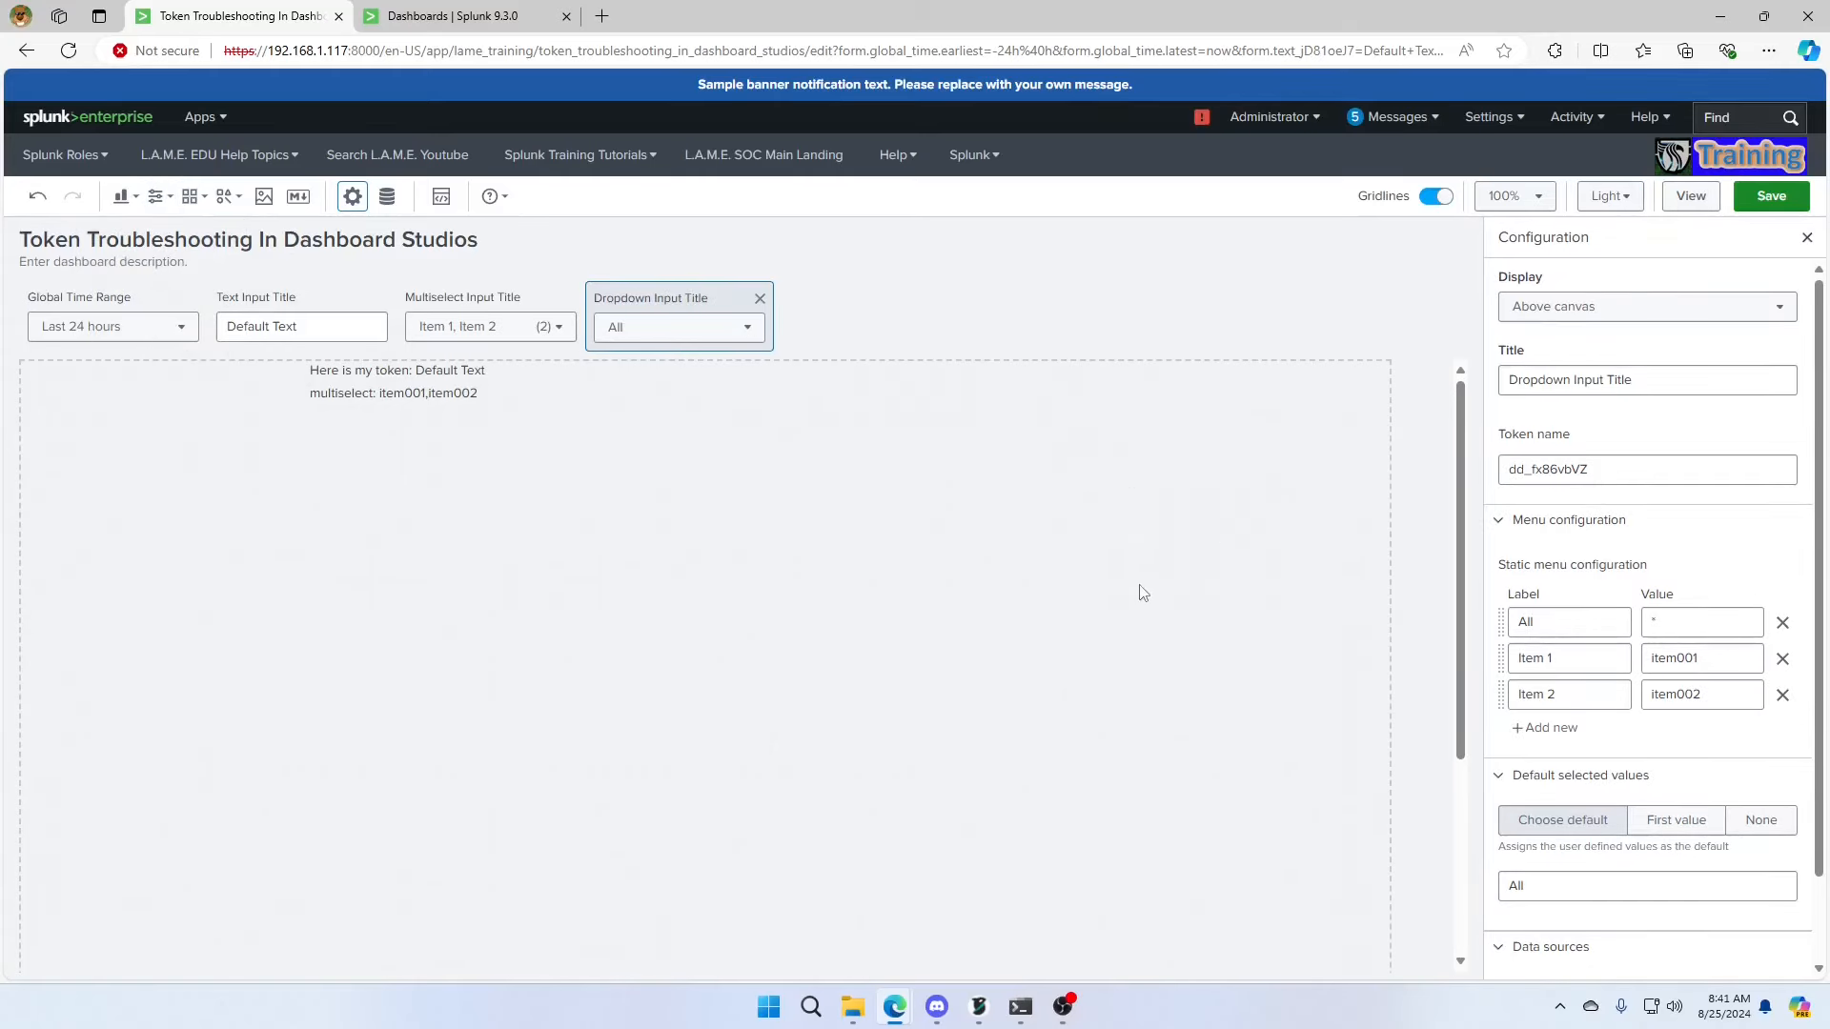
left_click(1583, 467)
double_click(1583, 467)
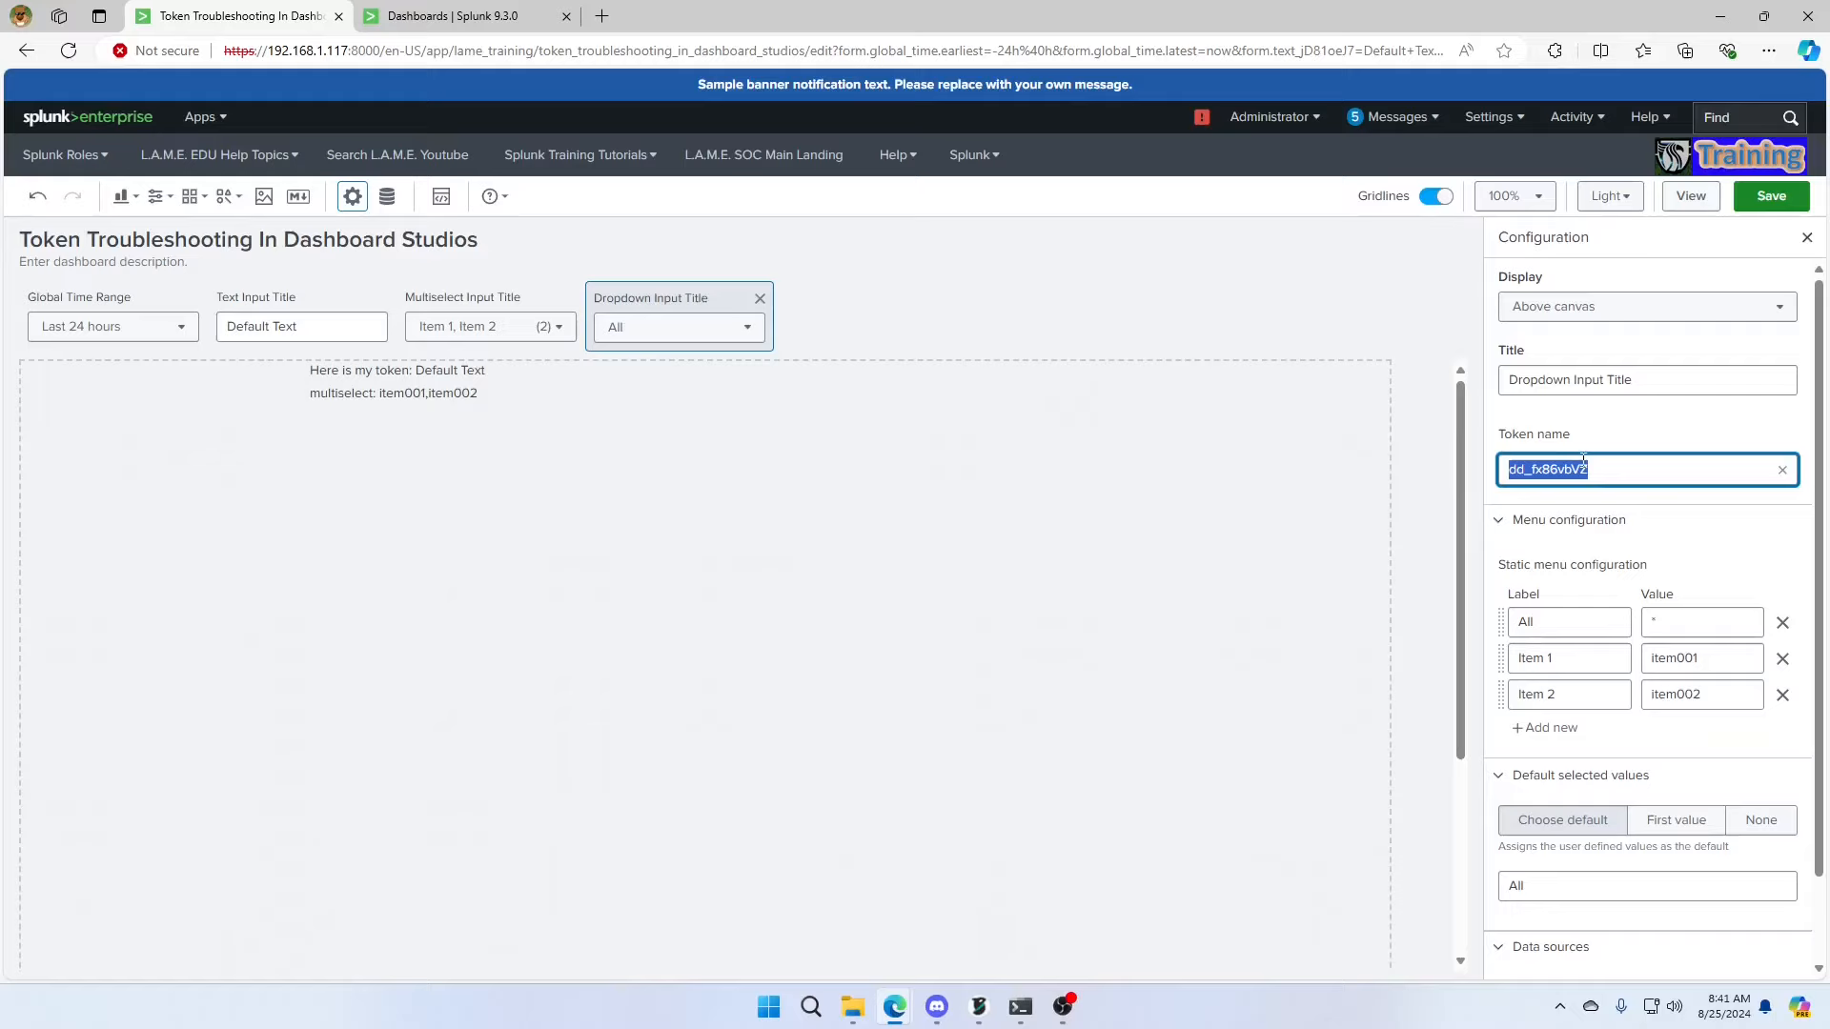
type("dropdown")
key("Return")
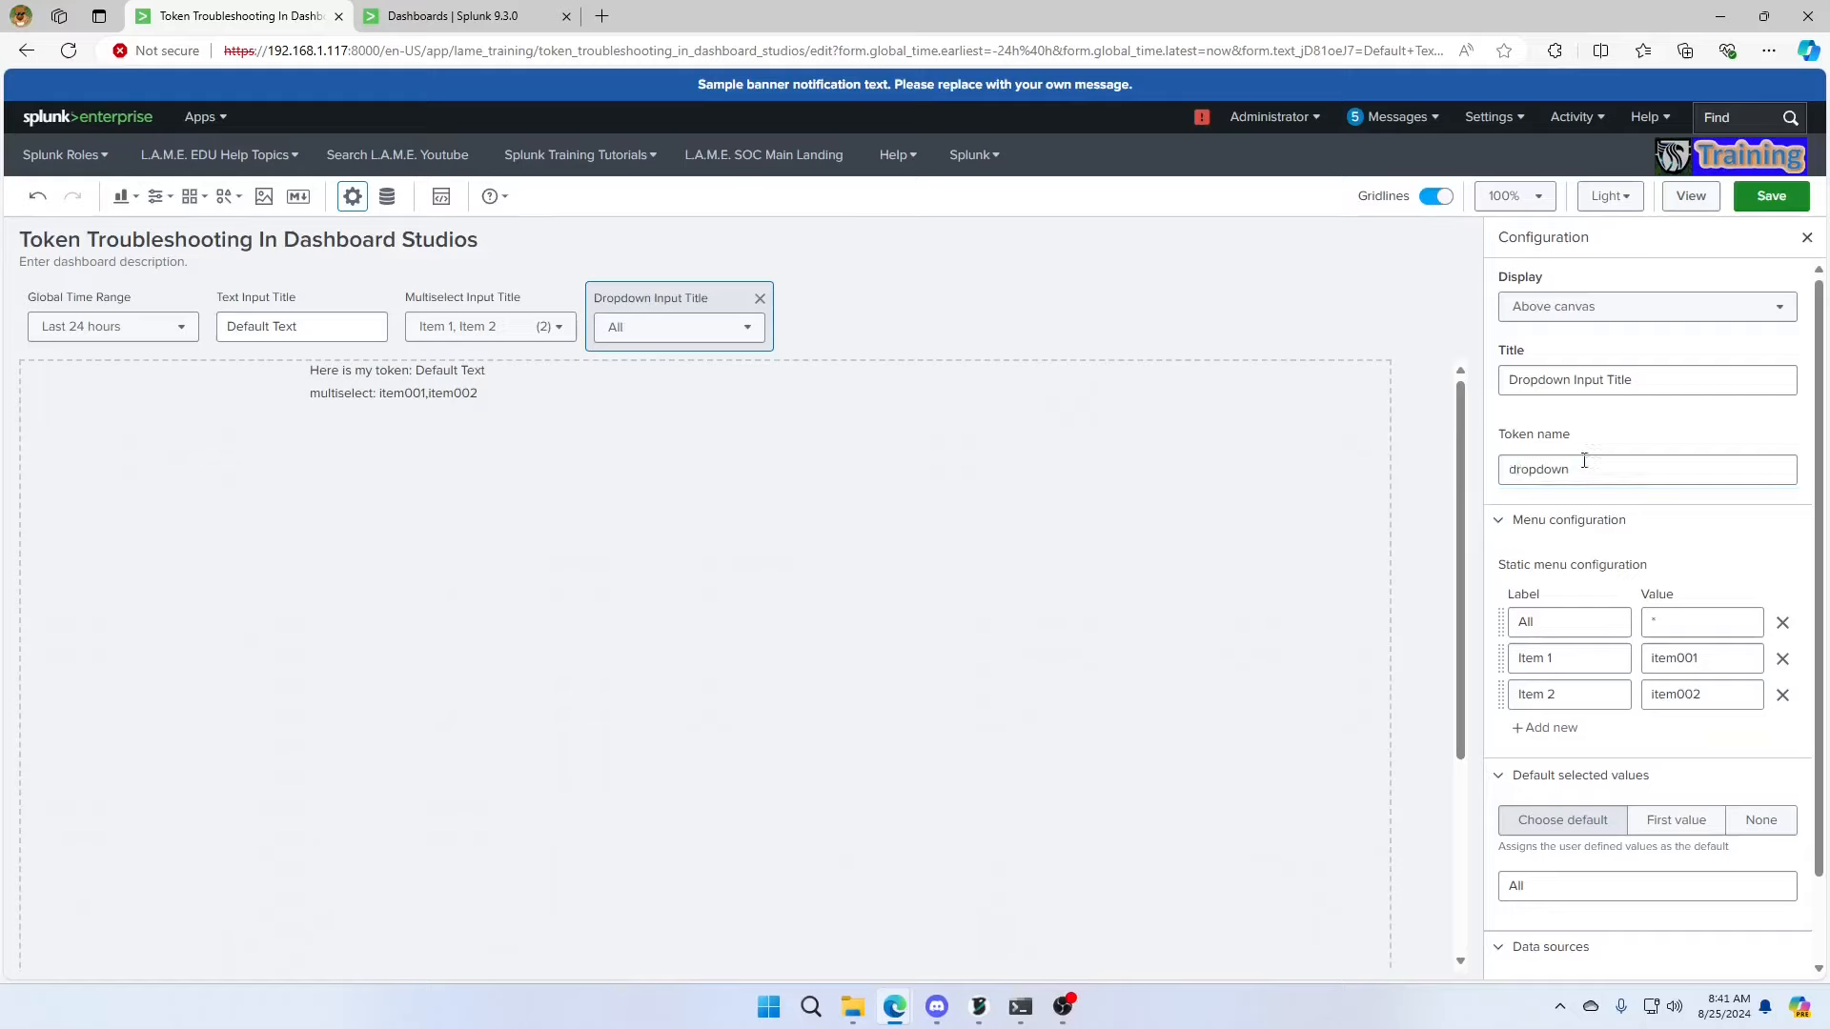
left_click(1782, 194)
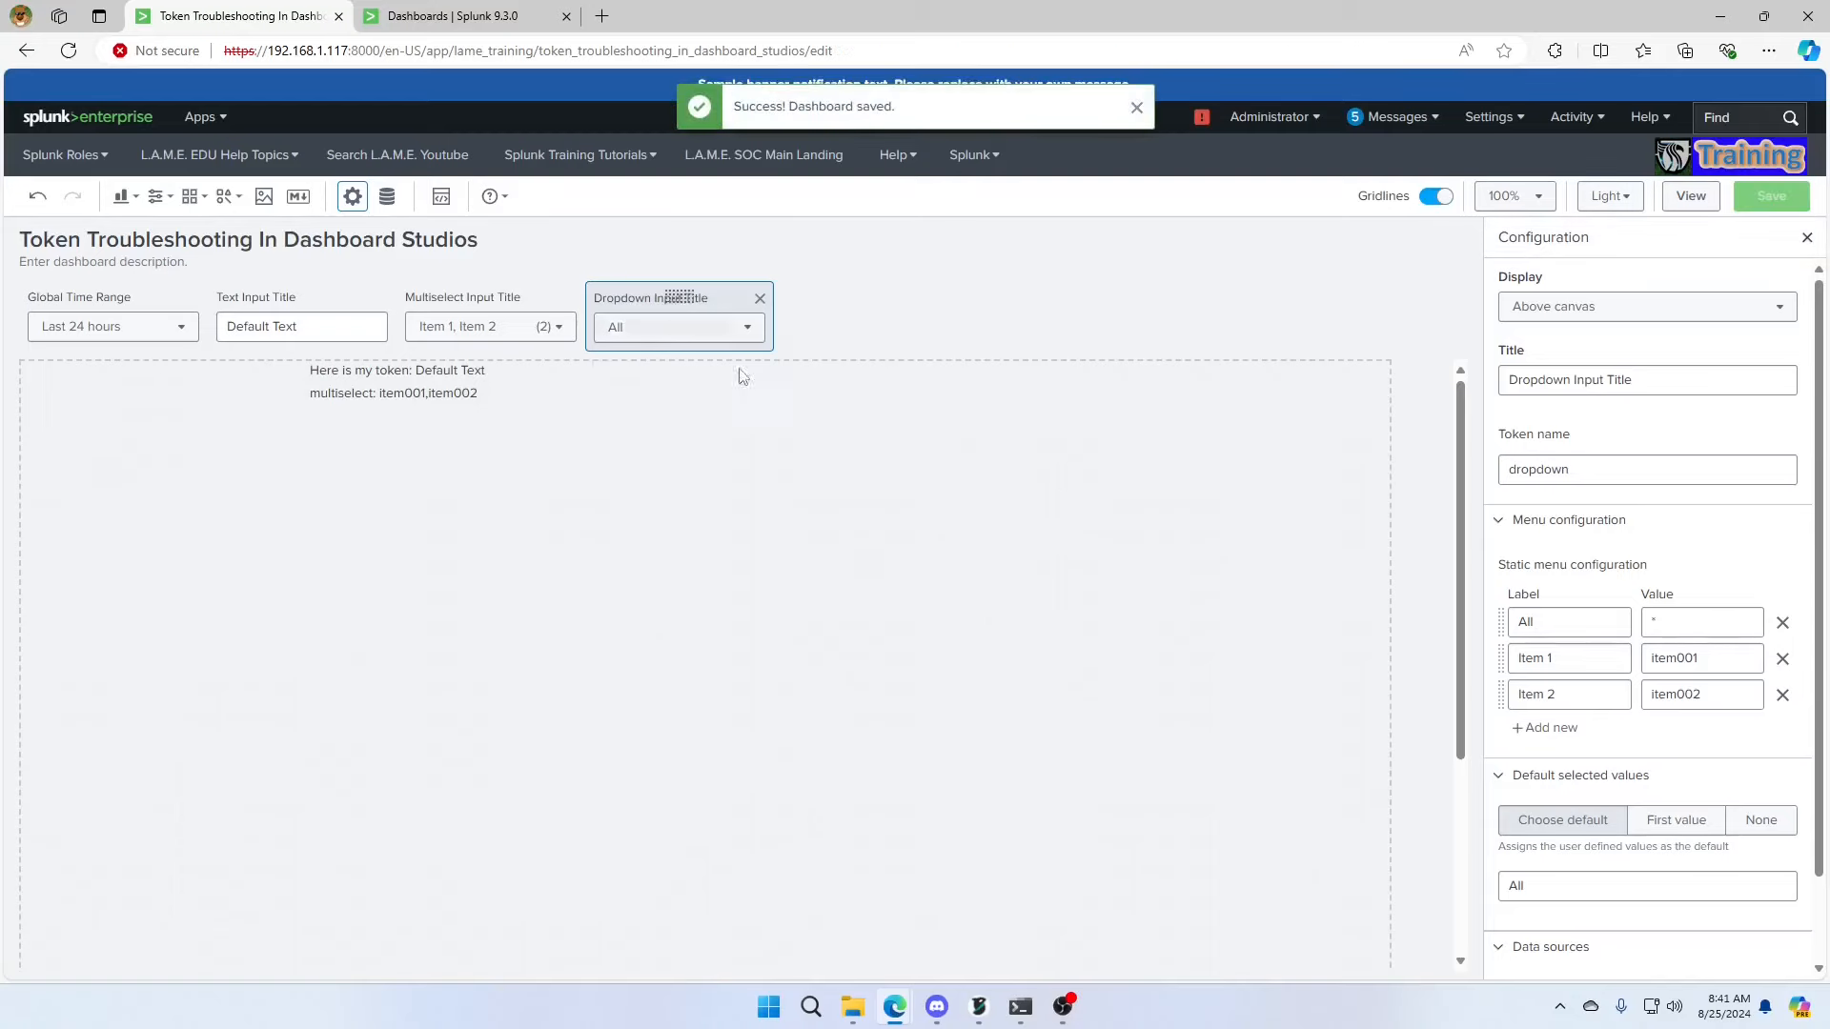
Add a separate line reading "dropdown: $dropdown$" below the multiselect line in the Markdown block and save the dashboard.
left_click(438, 395)
left_click(1631, 631)
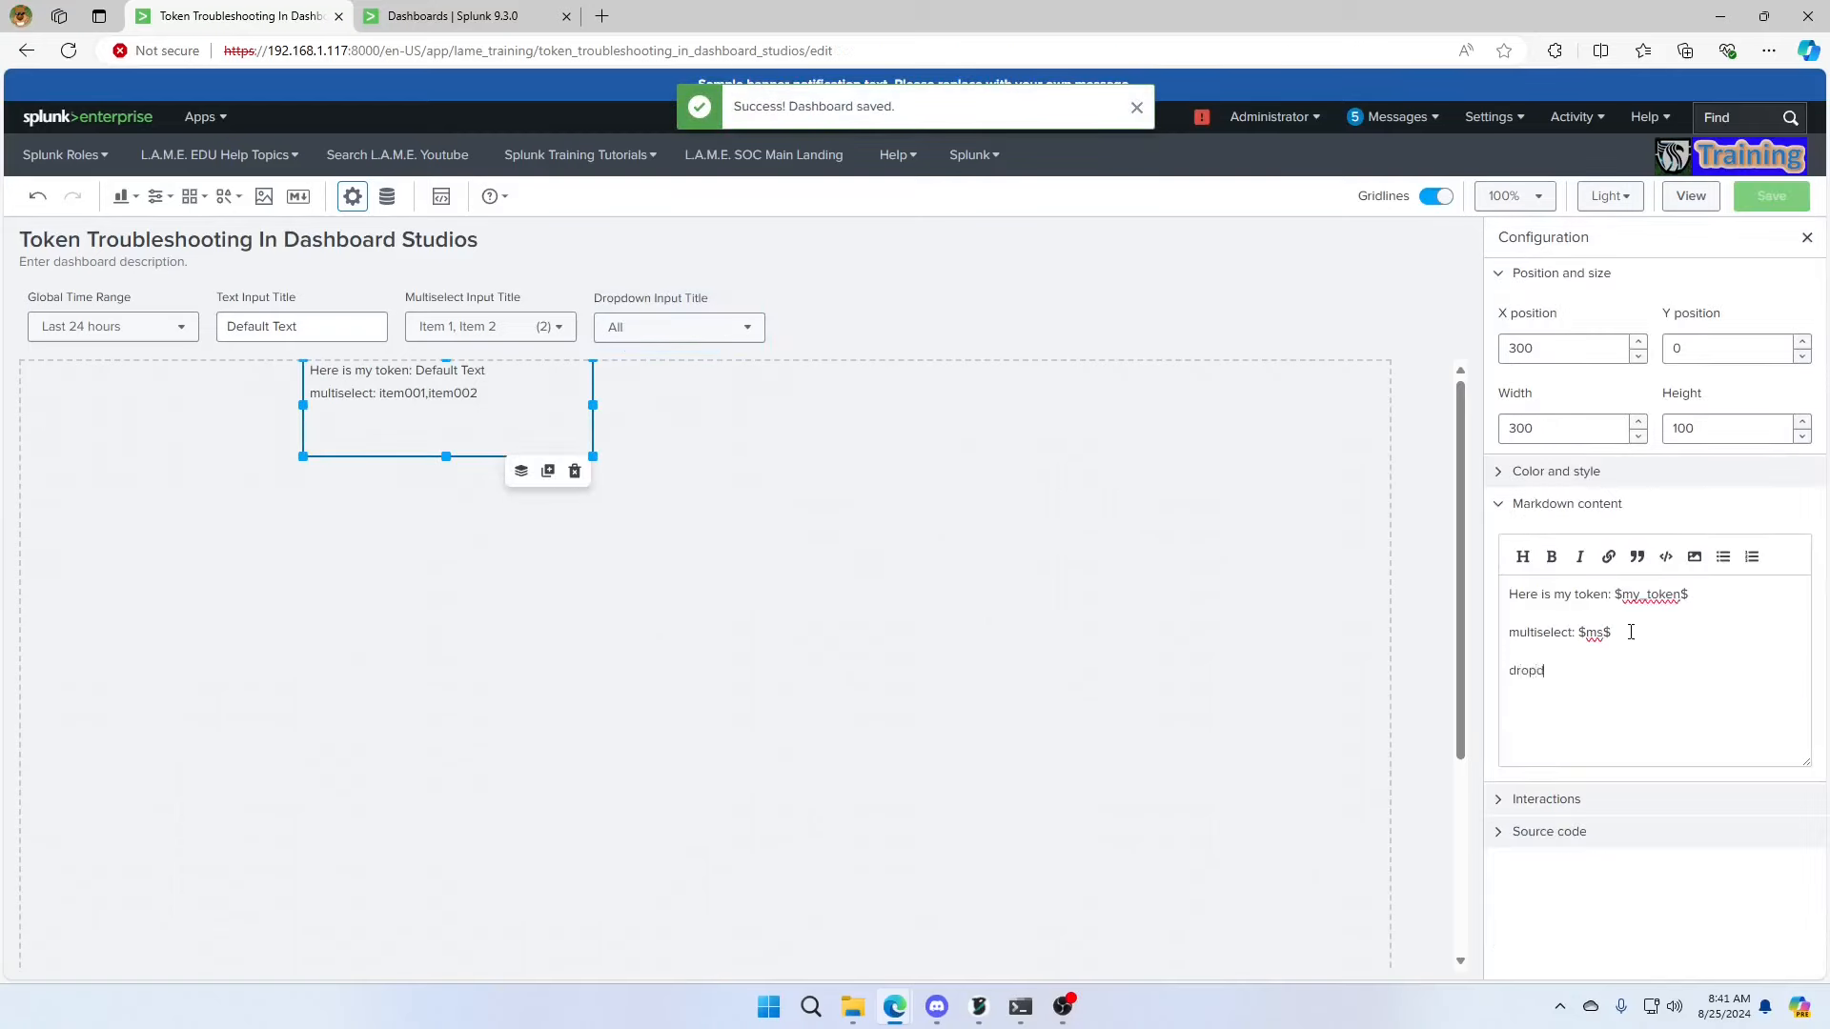
type("dropdown: $")
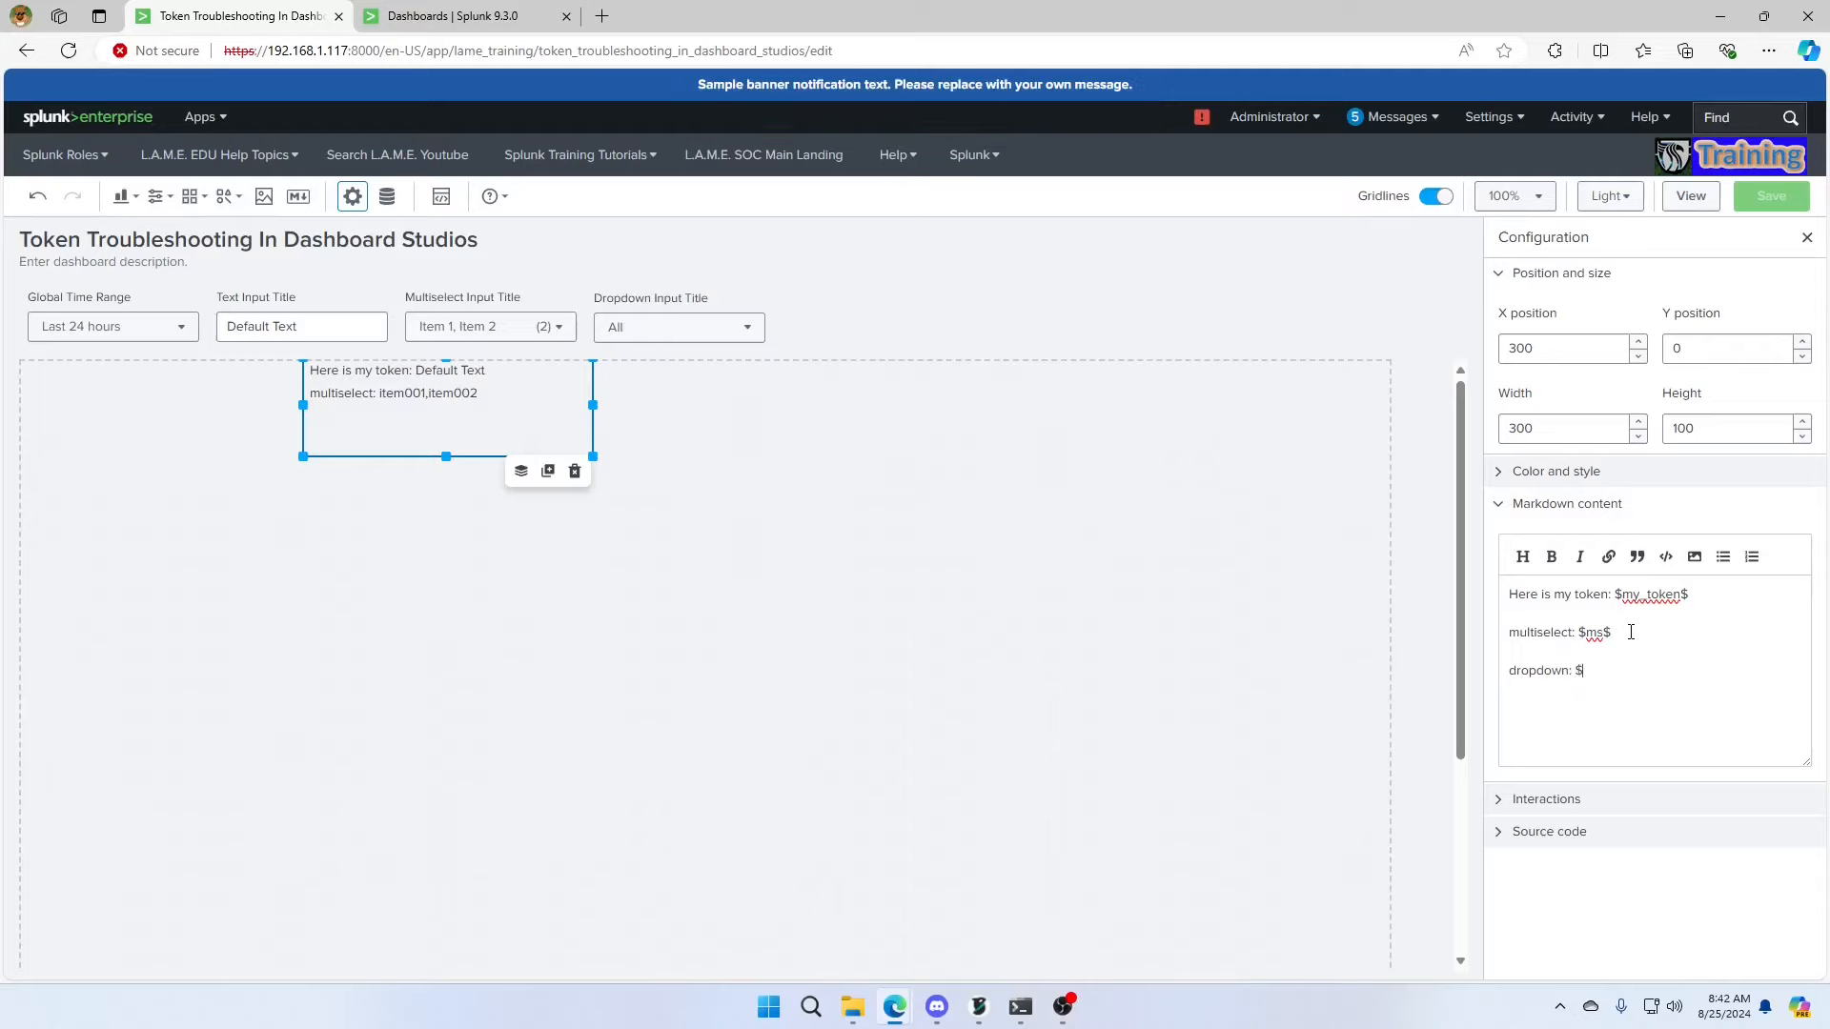
type("drowp")
key("BackSpace")
key("BackSpace")
type("p")
left_click(1708, 275)
left_click(1768, 196)
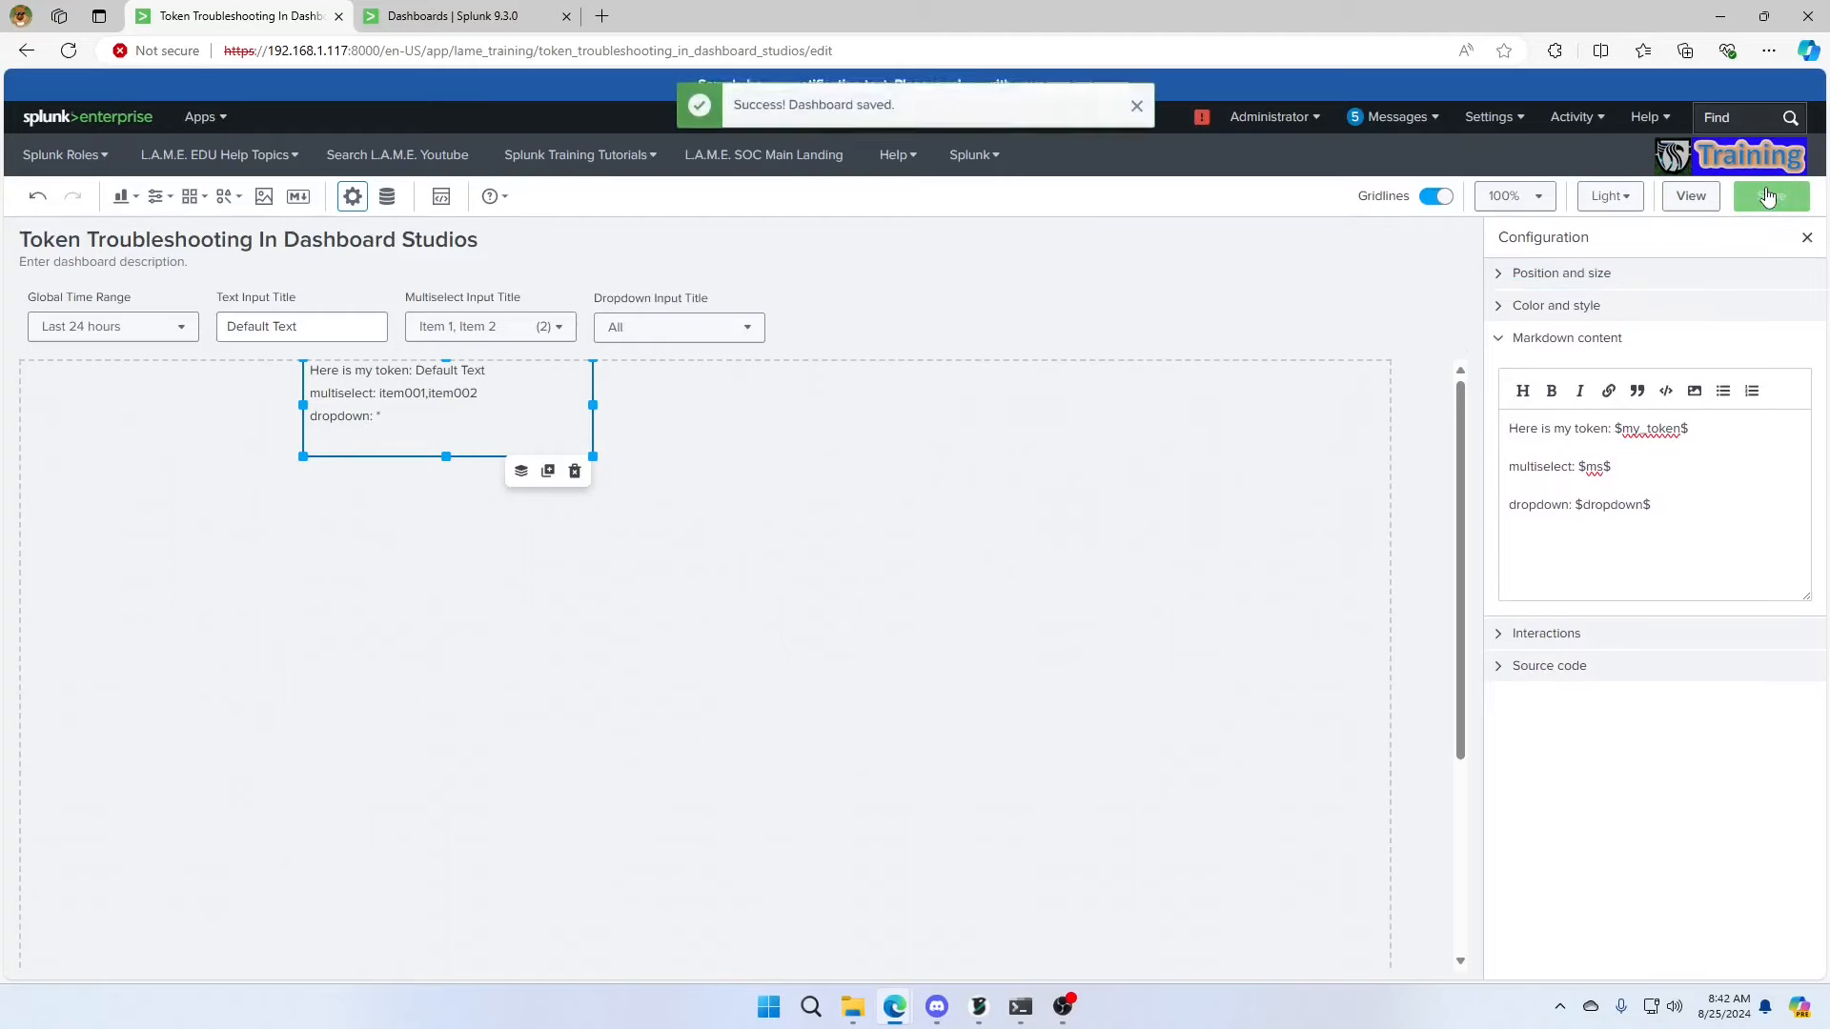
Set the dropdown input's selection to Item 1.
left_click(670, 333)
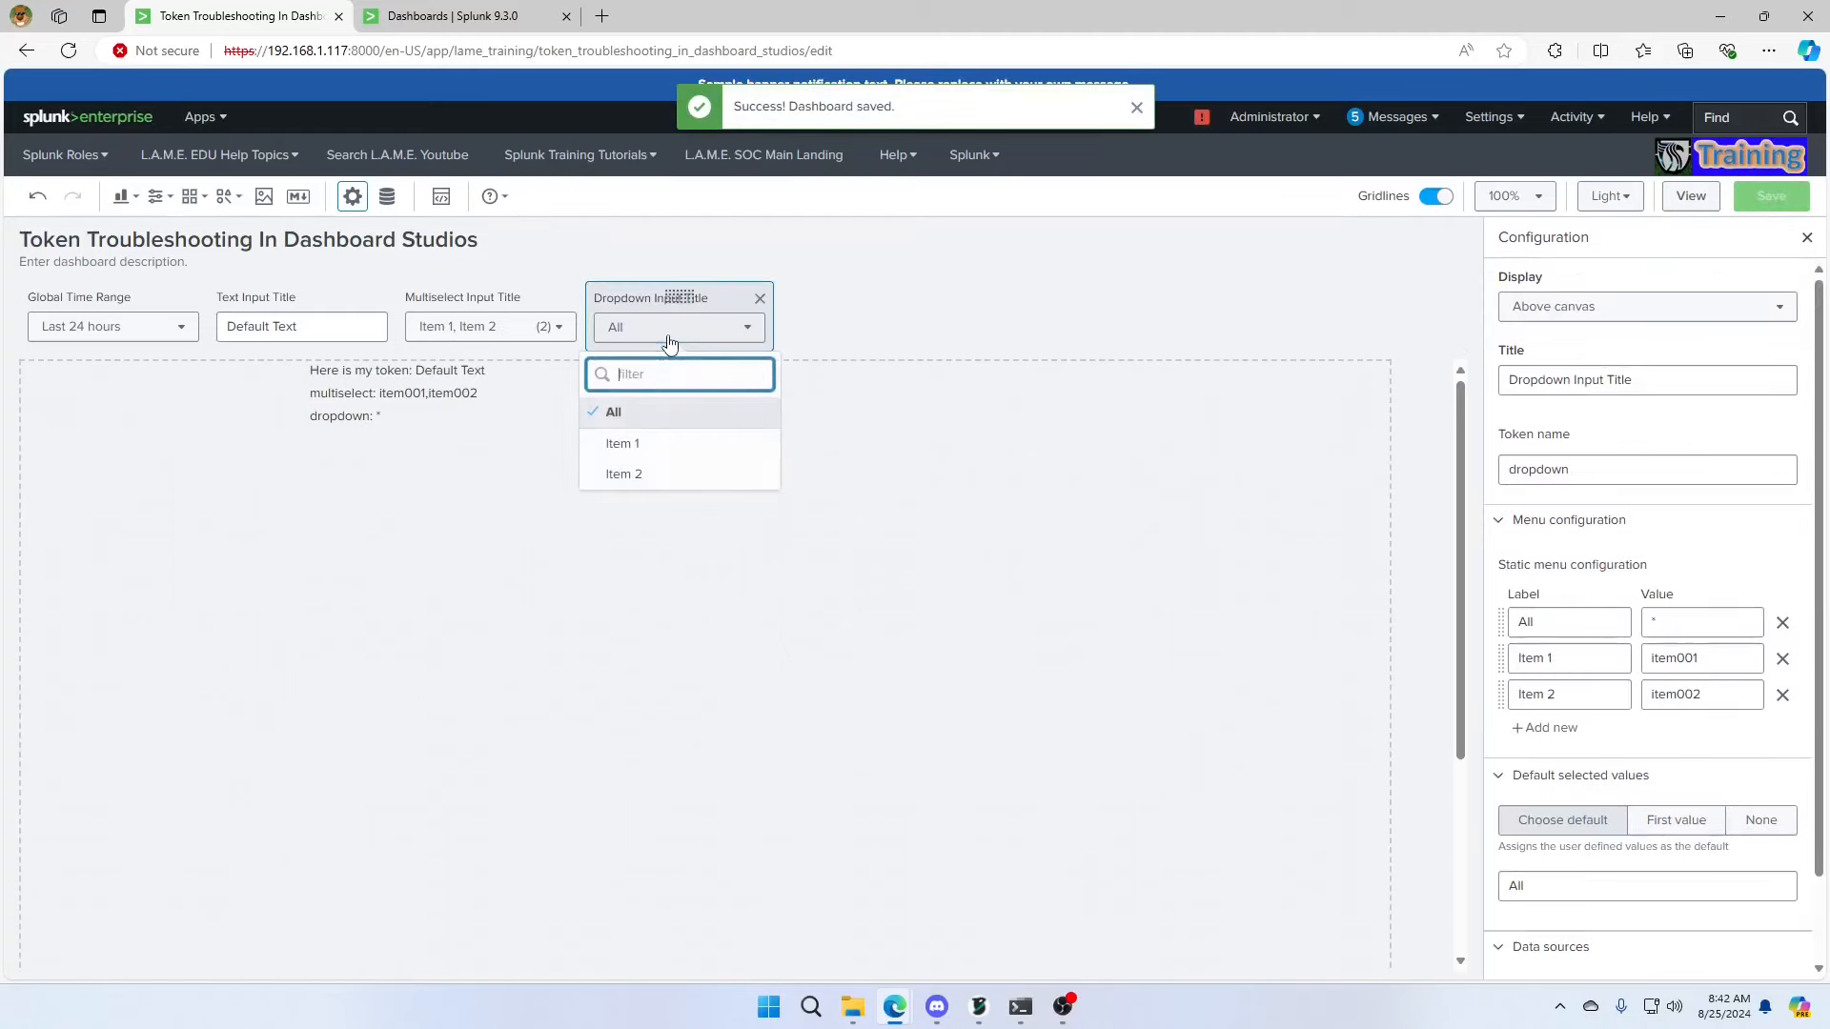
left_click(621, 444)
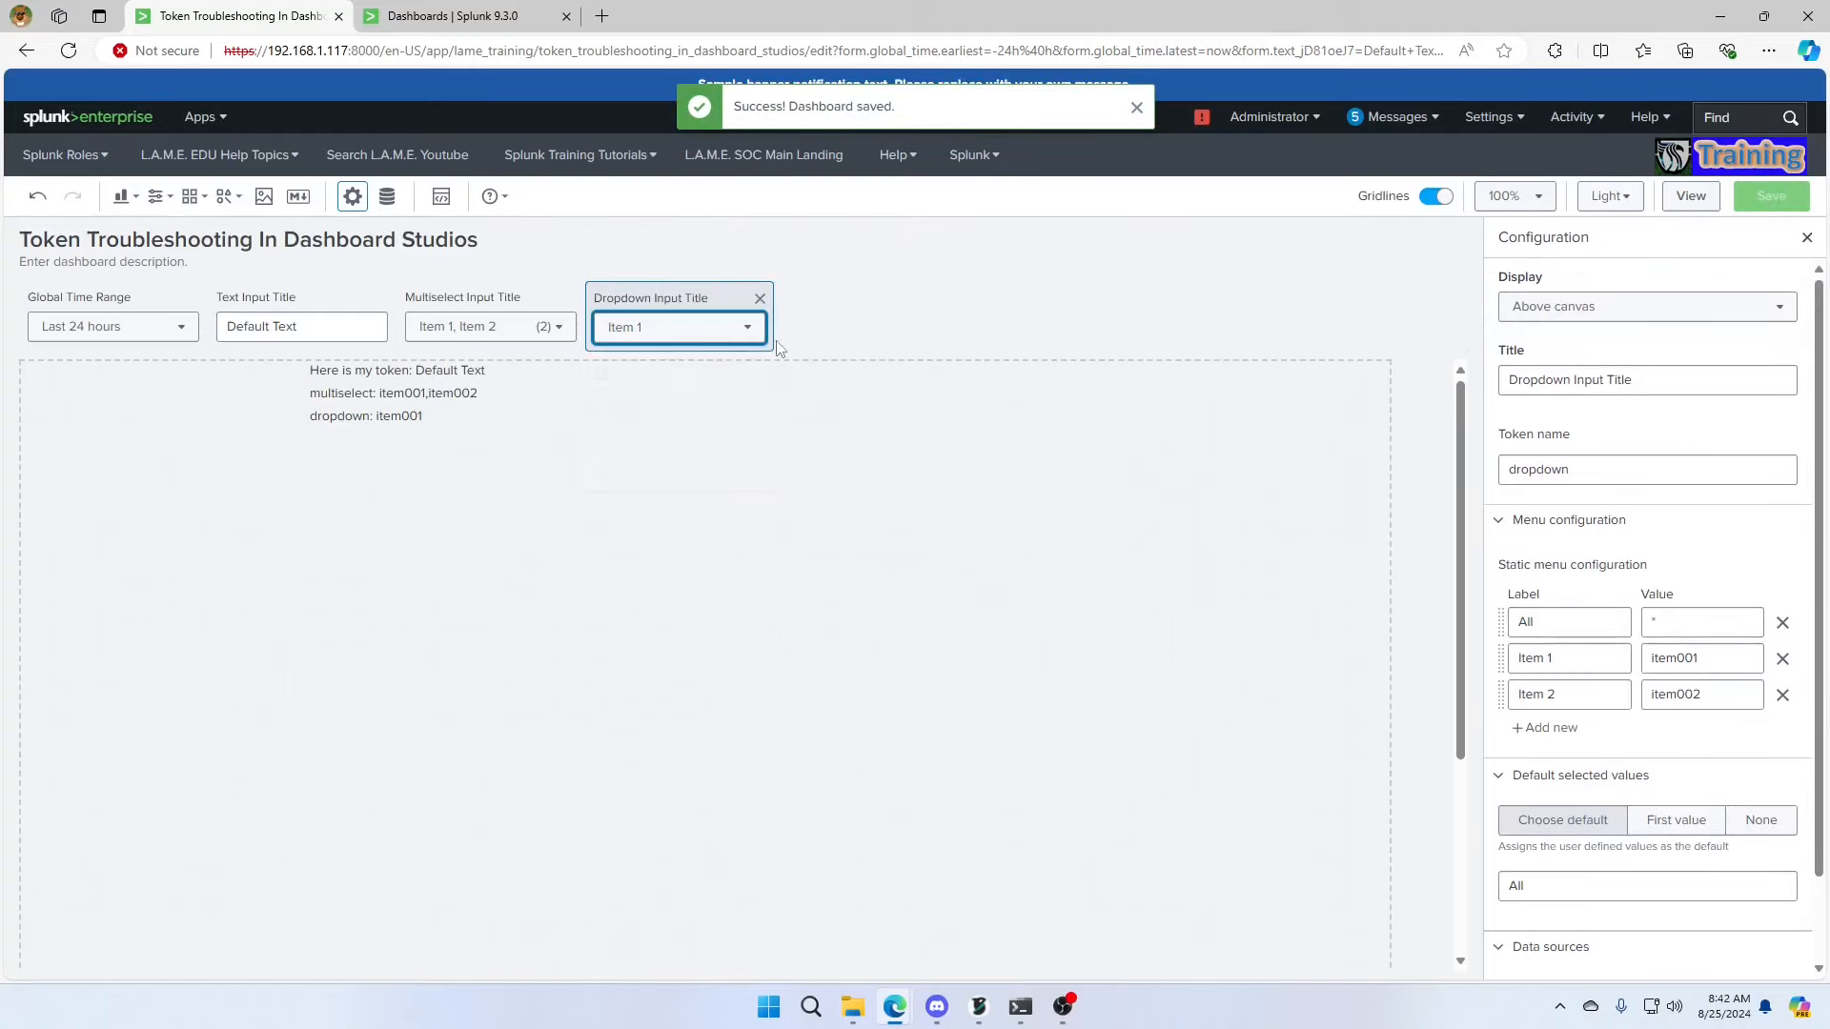
left_click(807, 329)
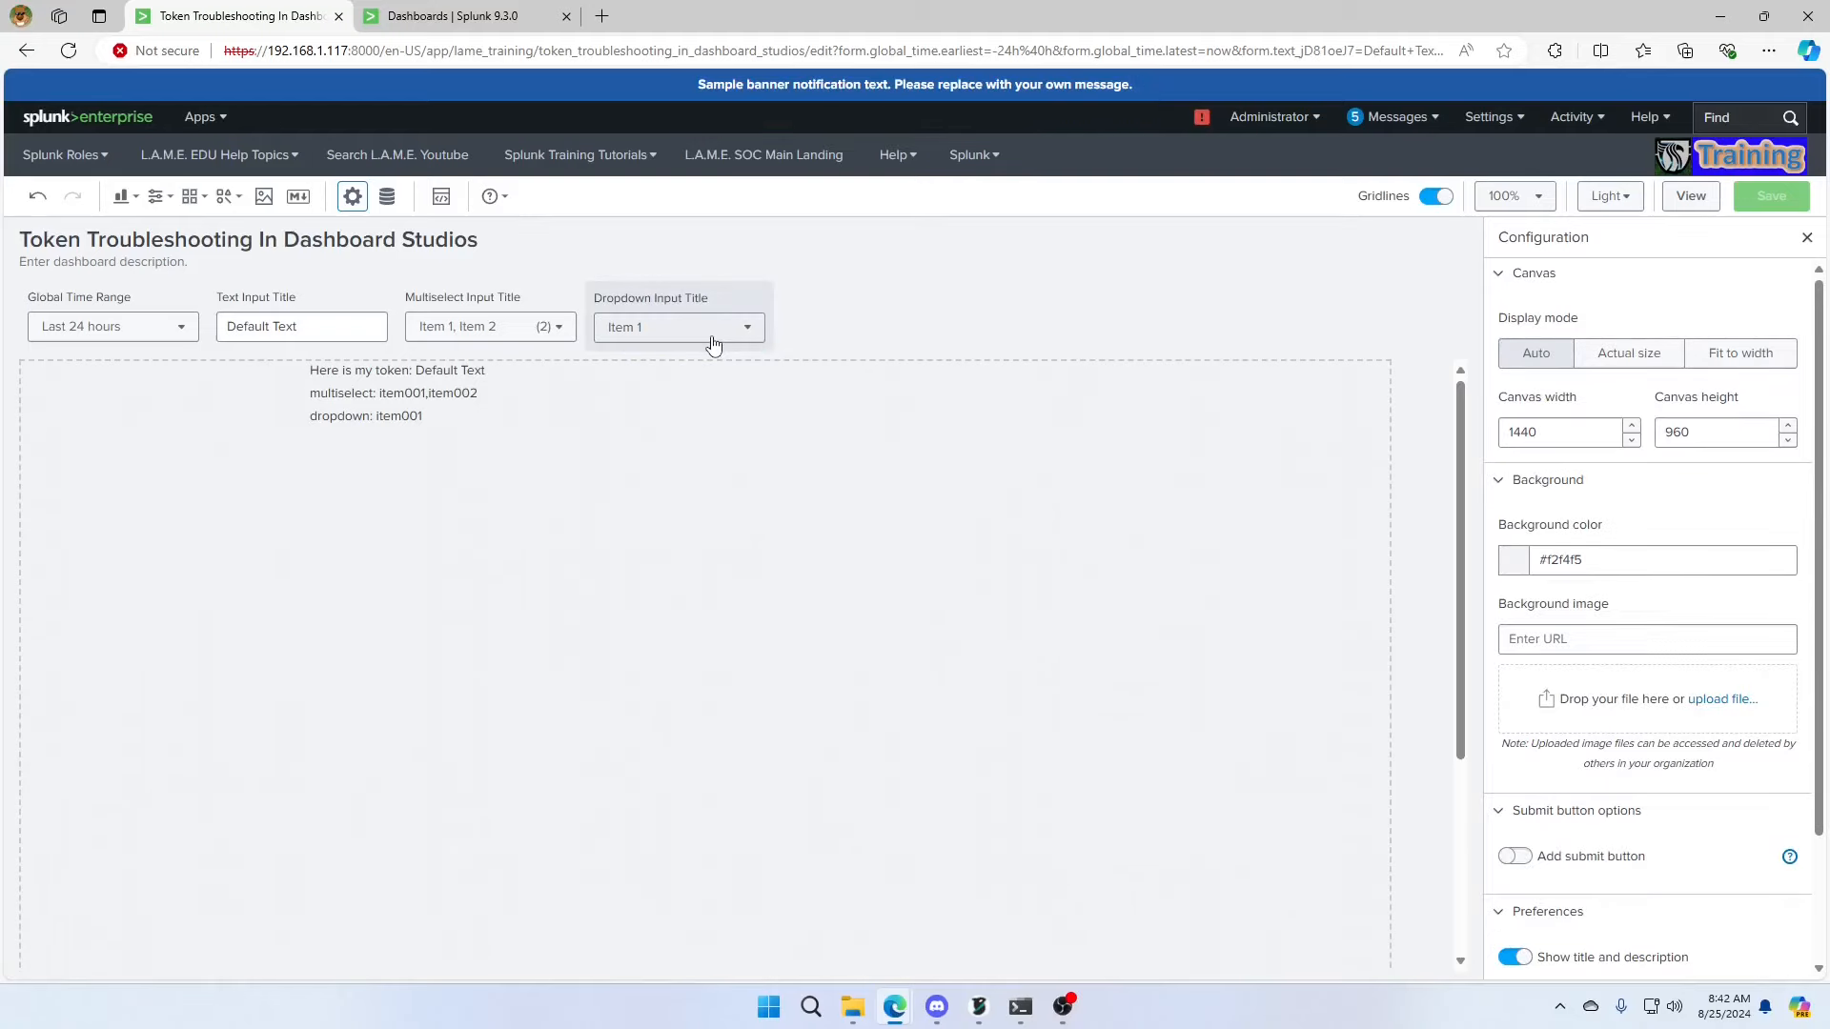
Move the Markdown block to the upper-left corner of the canvas.
left_click_drag(420, 376, 187, 428)
left_click(470, 448)
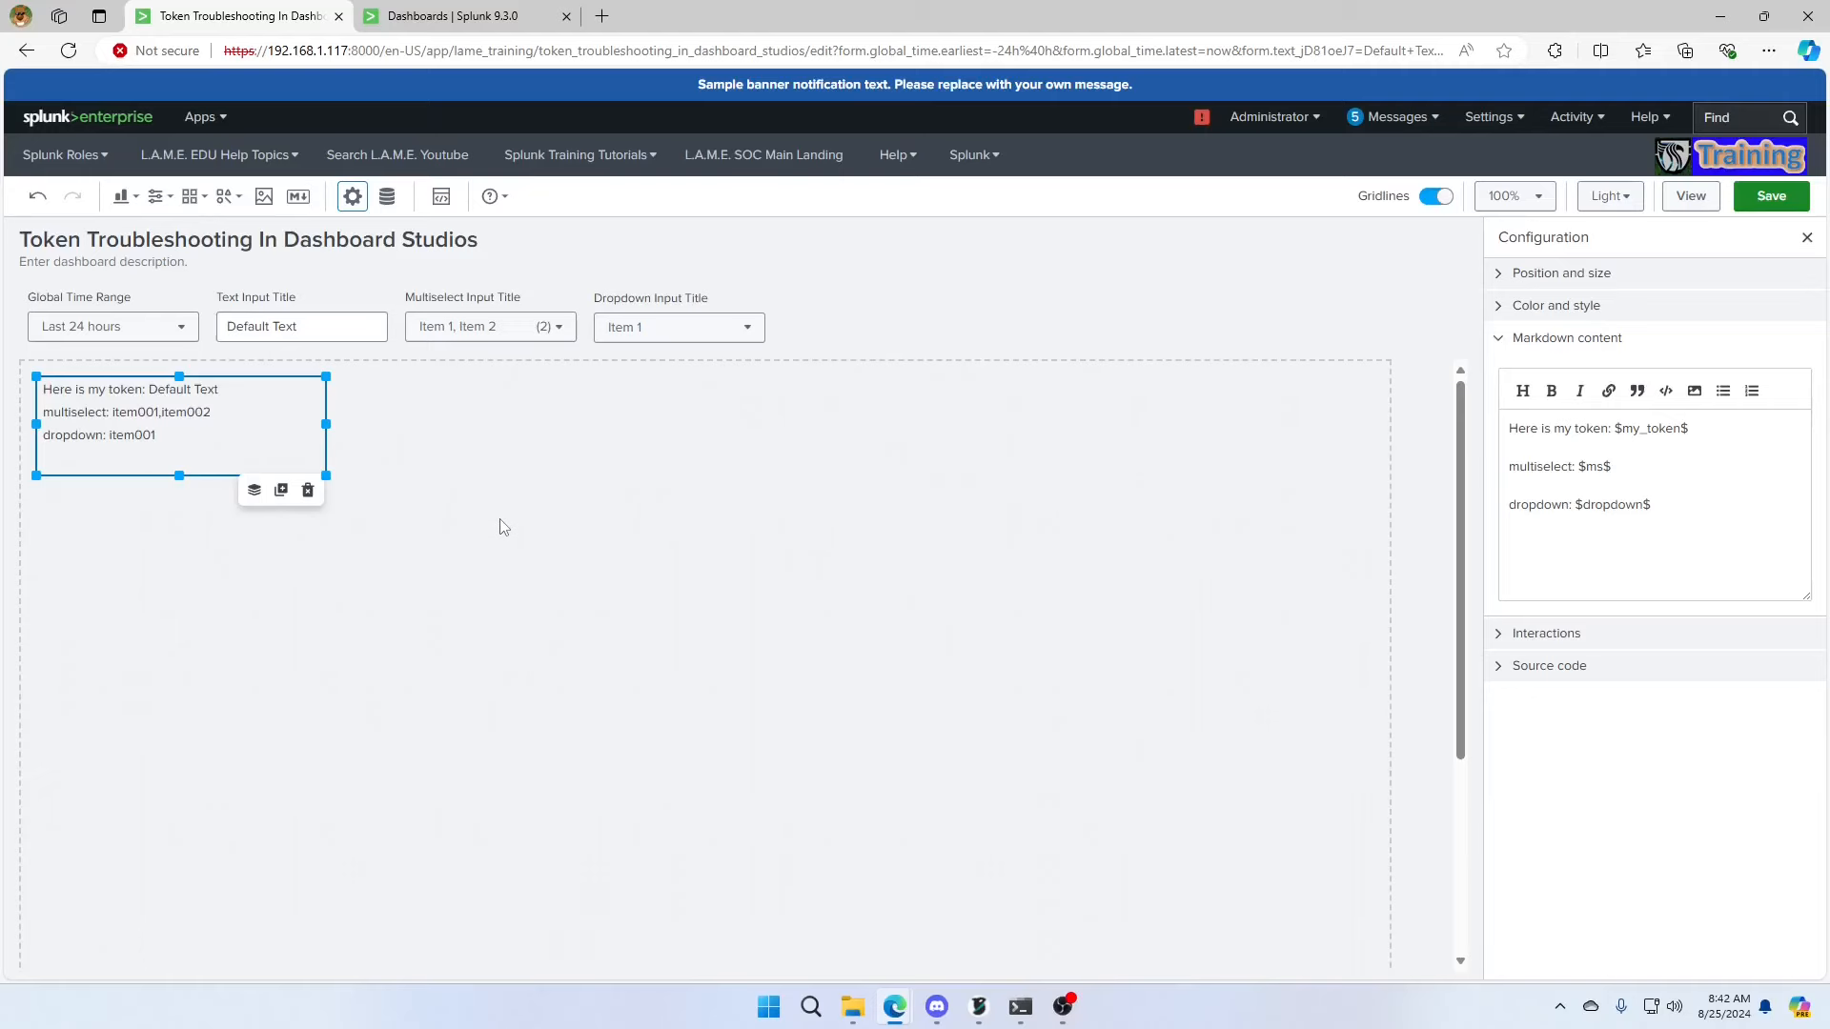
From the dashboards list, create a classic dashboard titled "Token Troubleshooting in Classic" with Shared in App permissions.
left_click(472, 19)
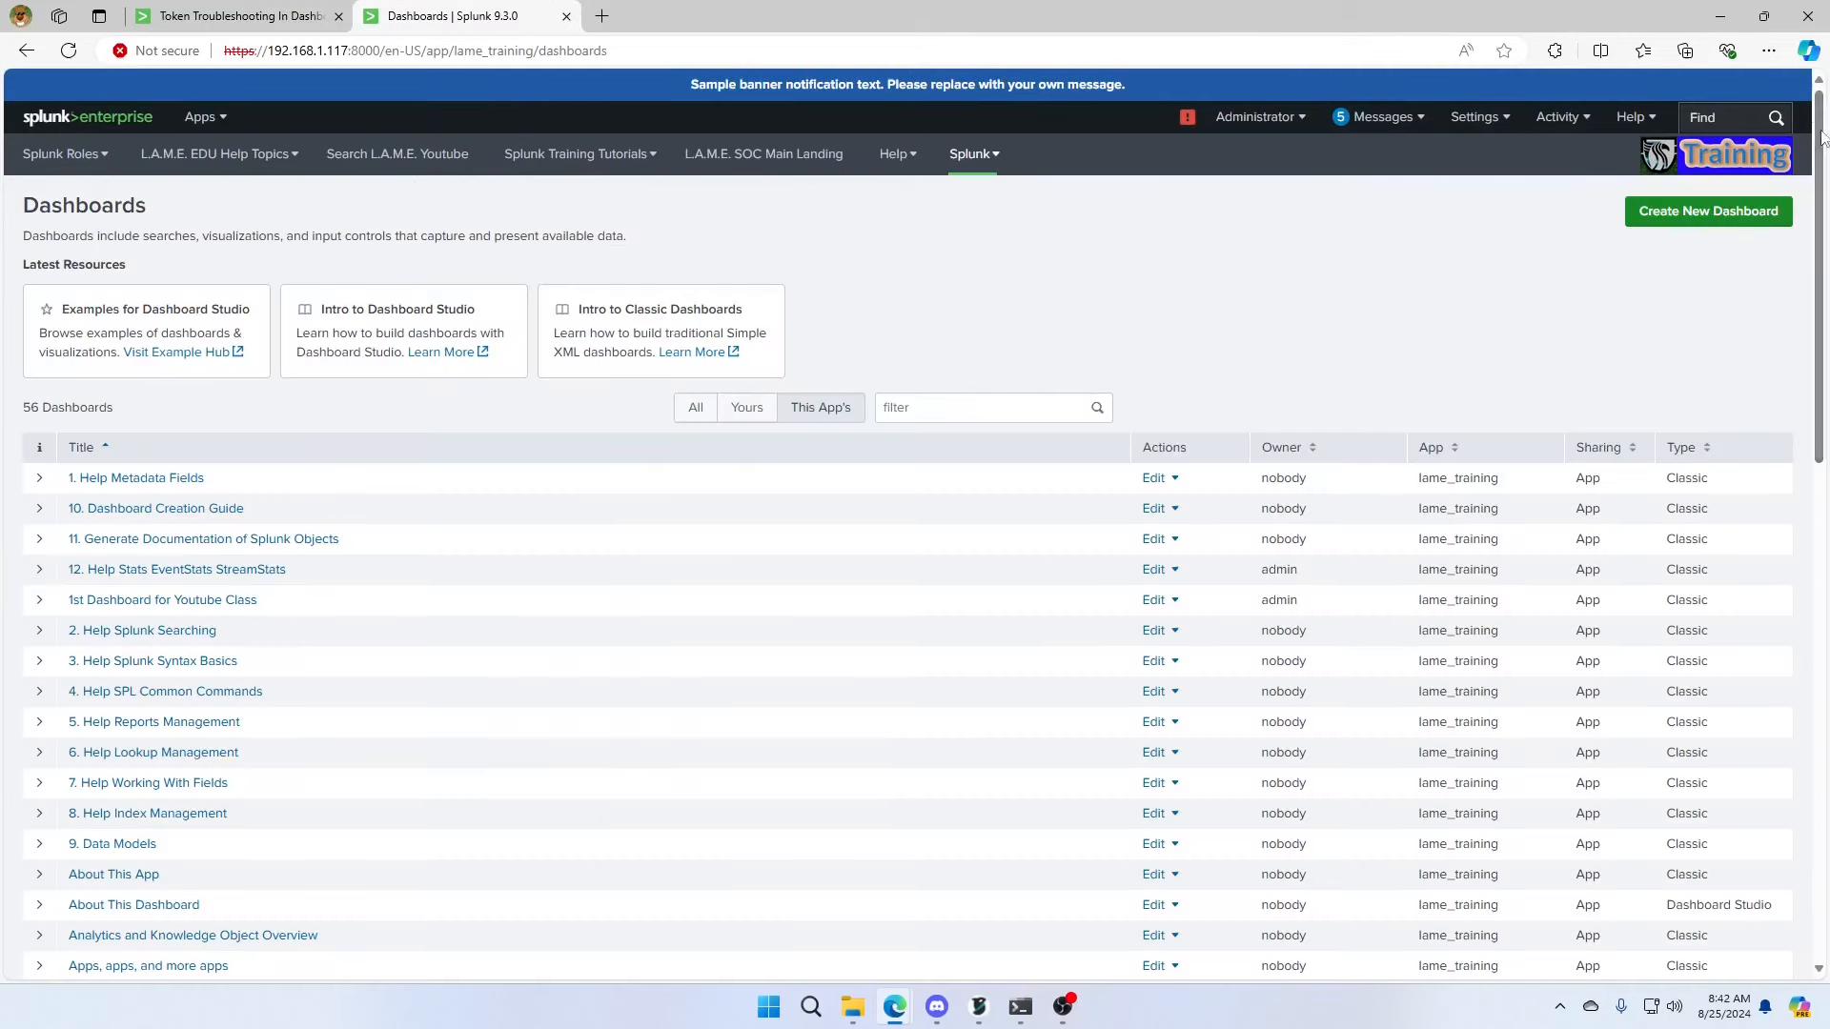
left_click(1706, 211)
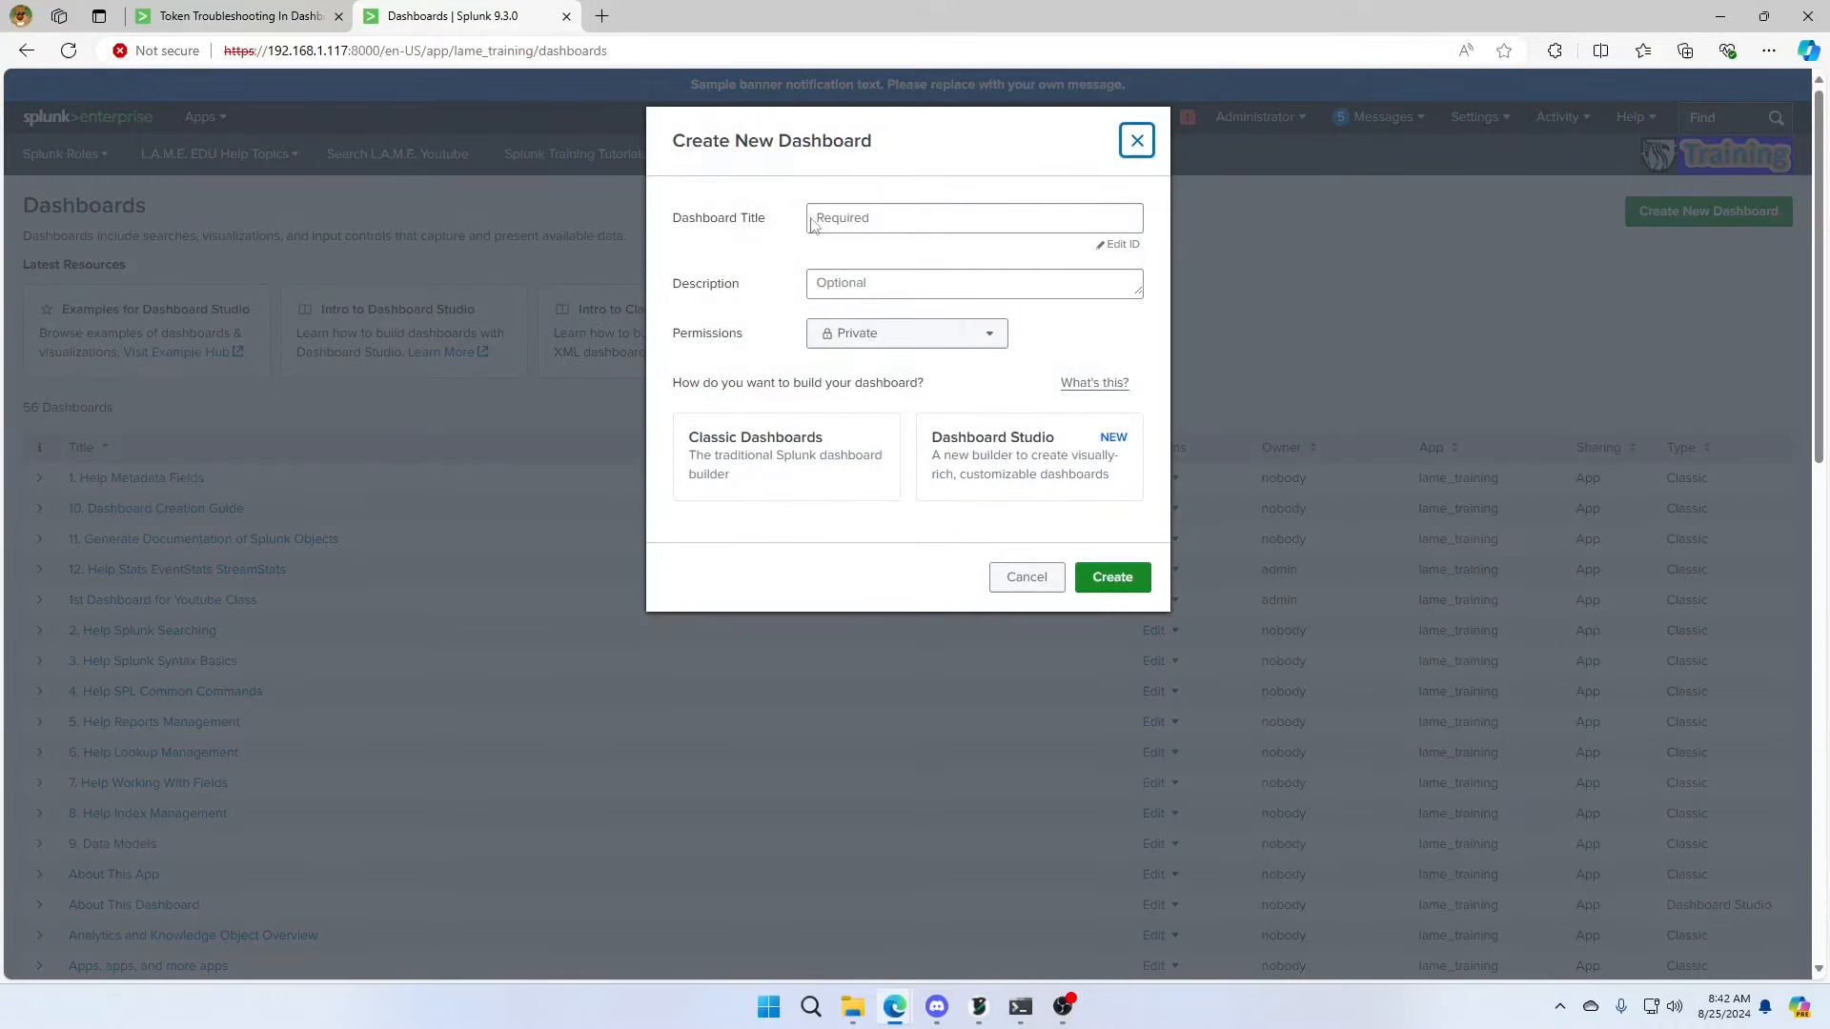
type("Token")
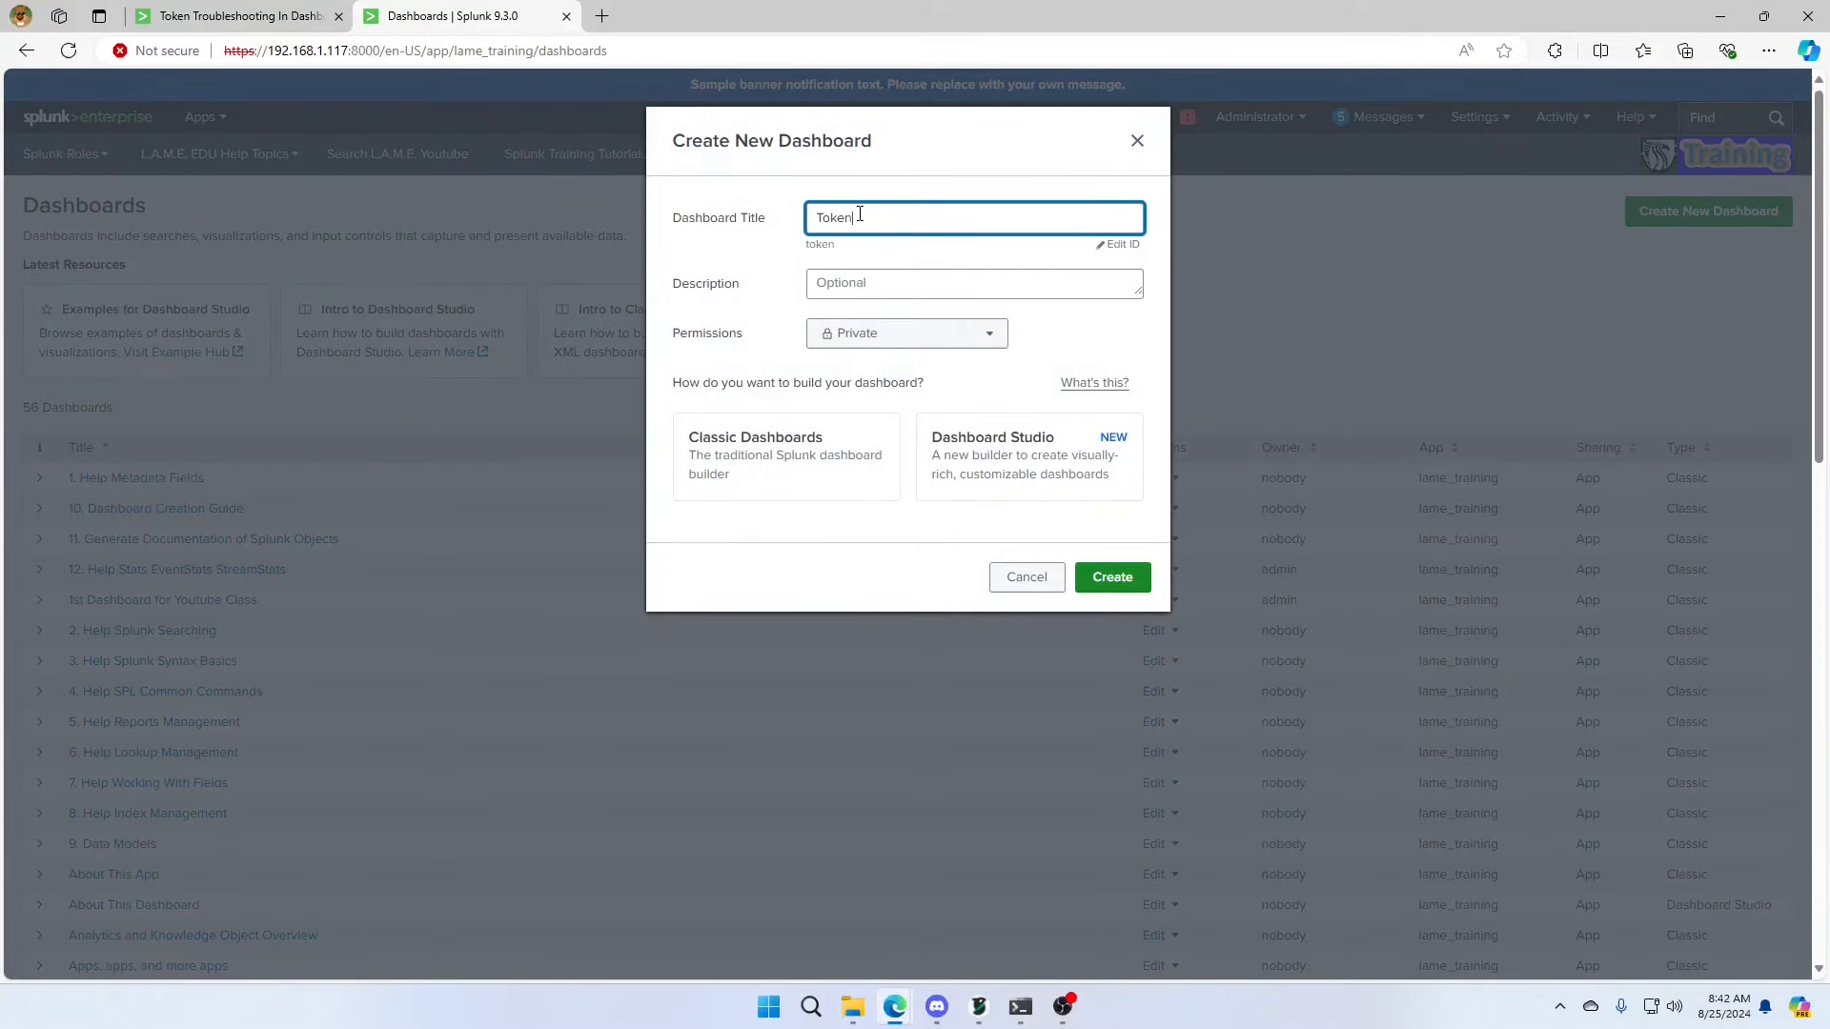
type(" troubleshooting in Classic")
left_click(858, 340)
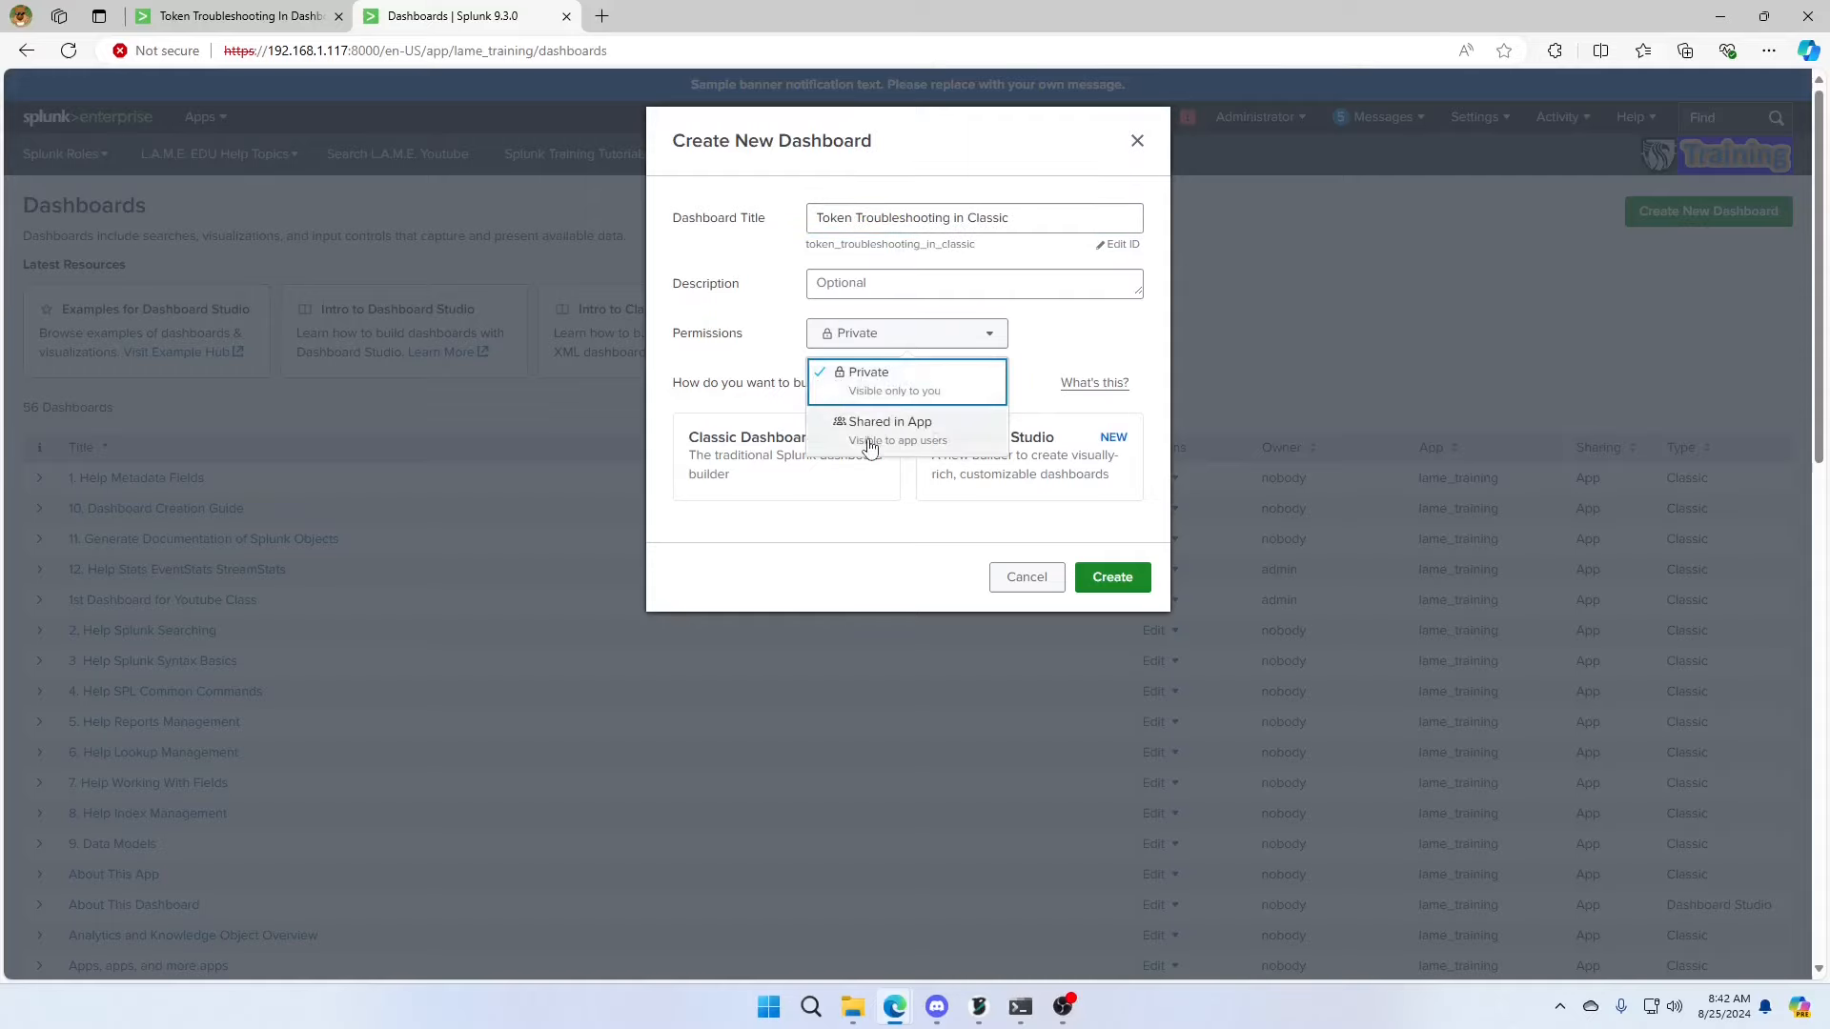
left_click(868, 439)
left_click(772, 464)
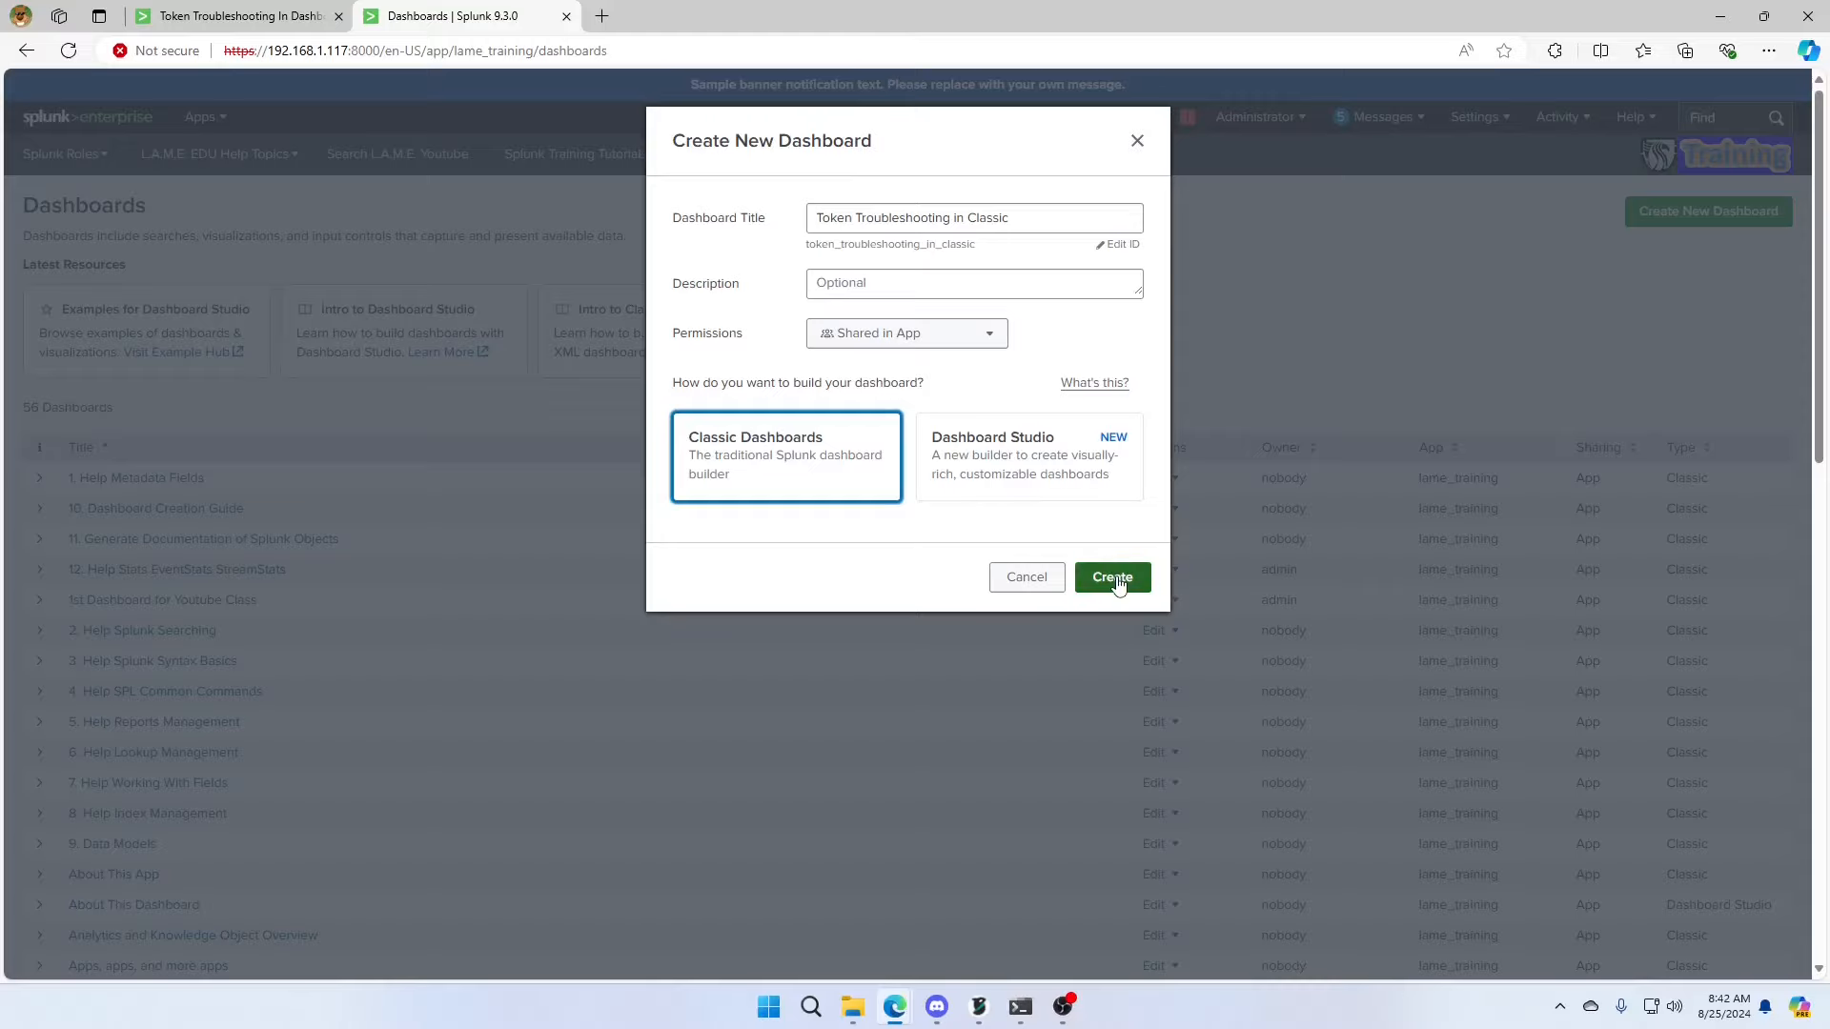
left_click(1115, 577)
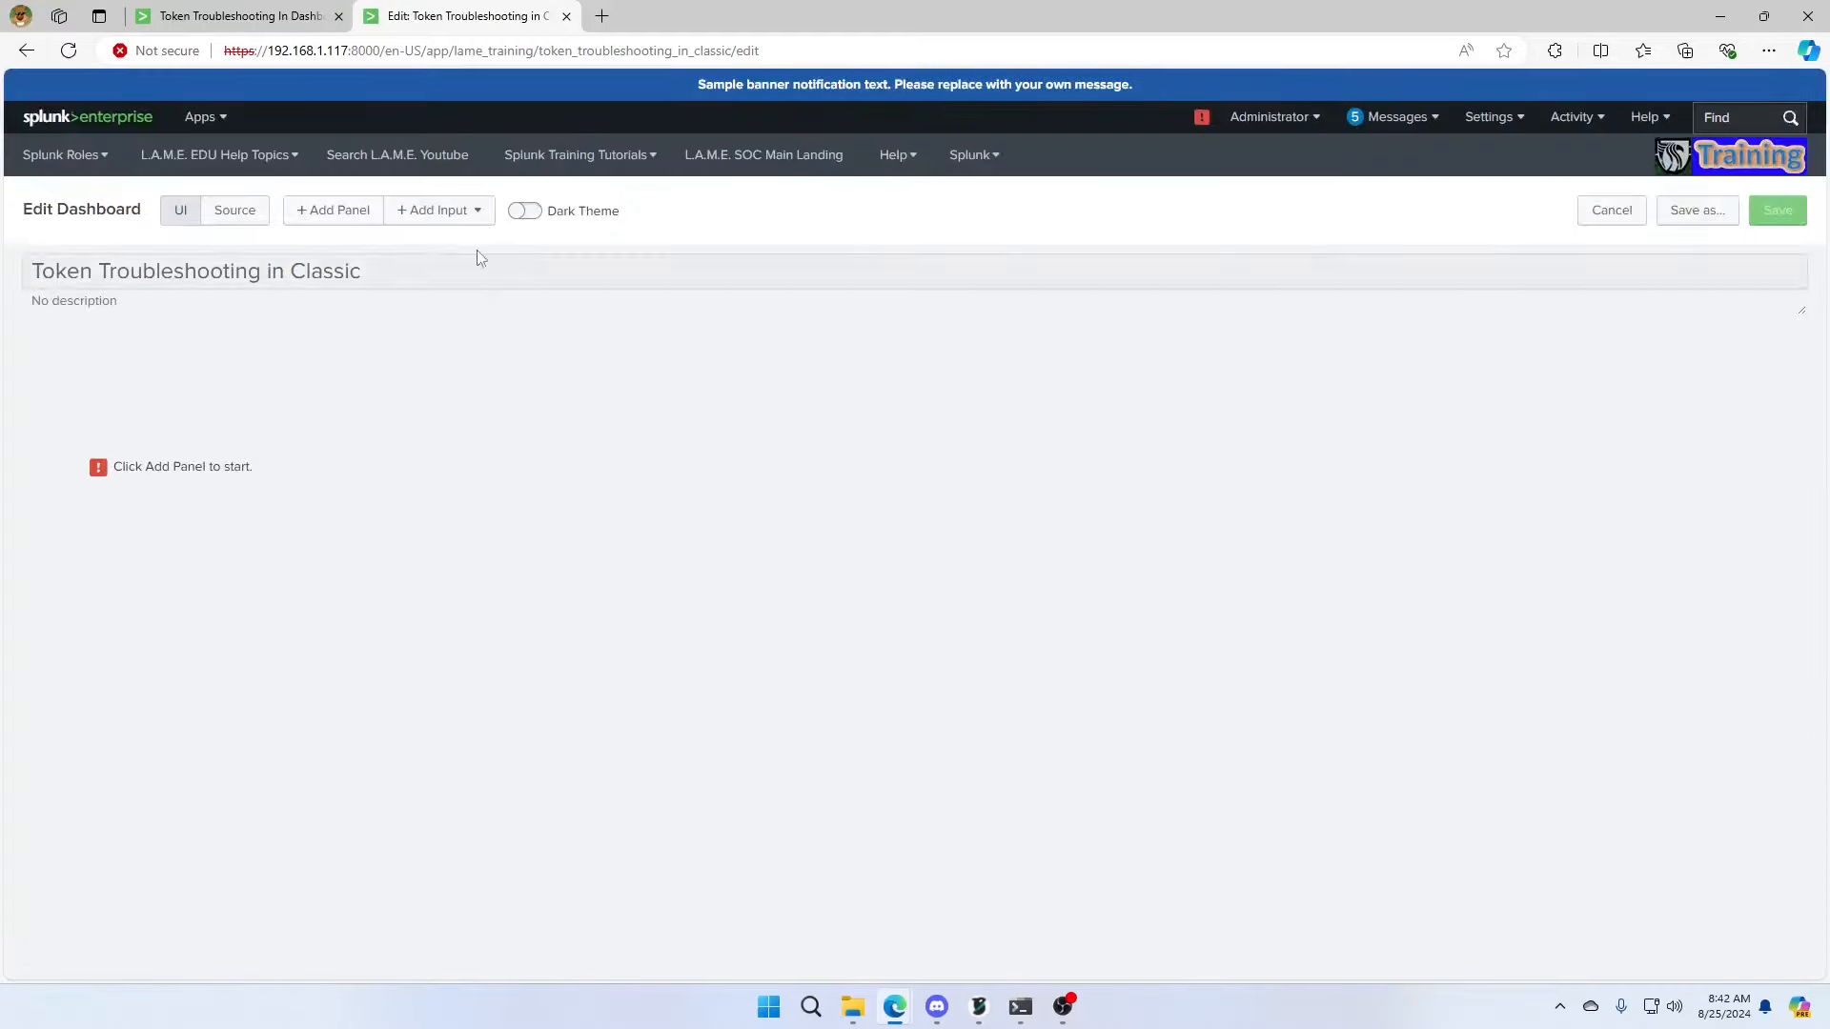
Add a text input to the classic dashboard and set its token to tb.
left_click(345, 227)
left_click(421, 225)
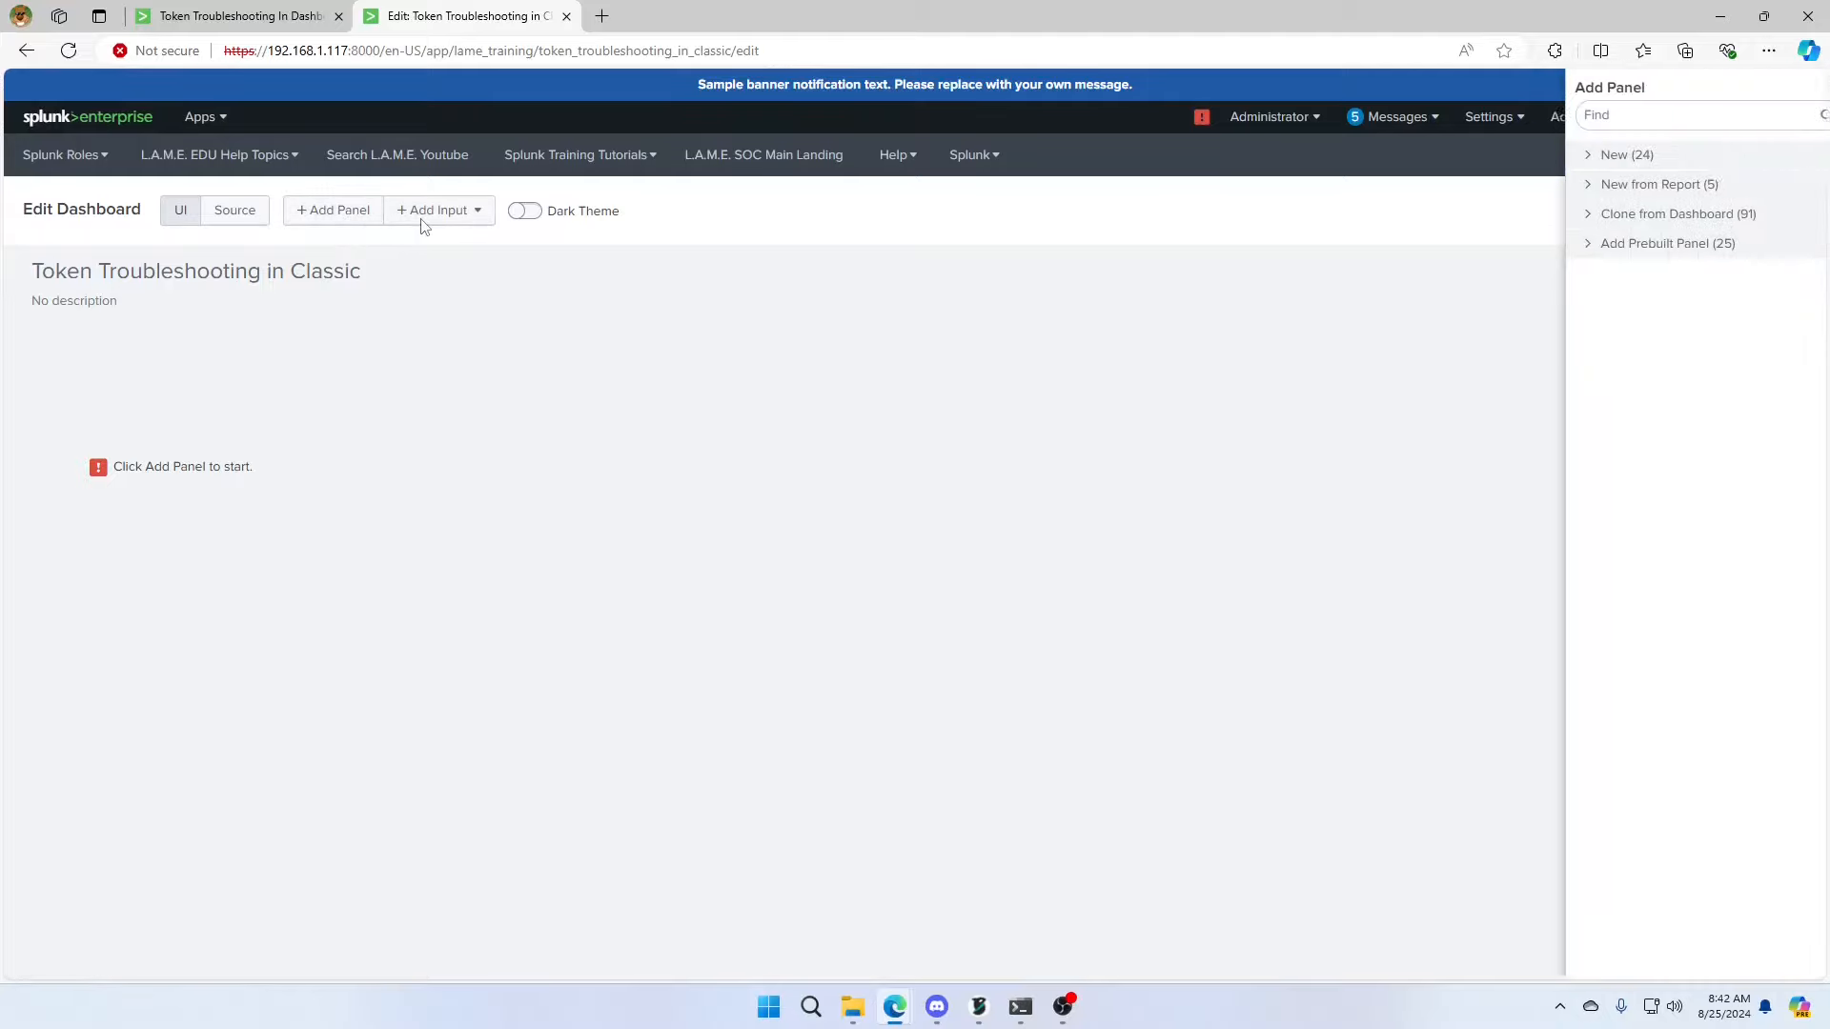
left_click(401, 253)
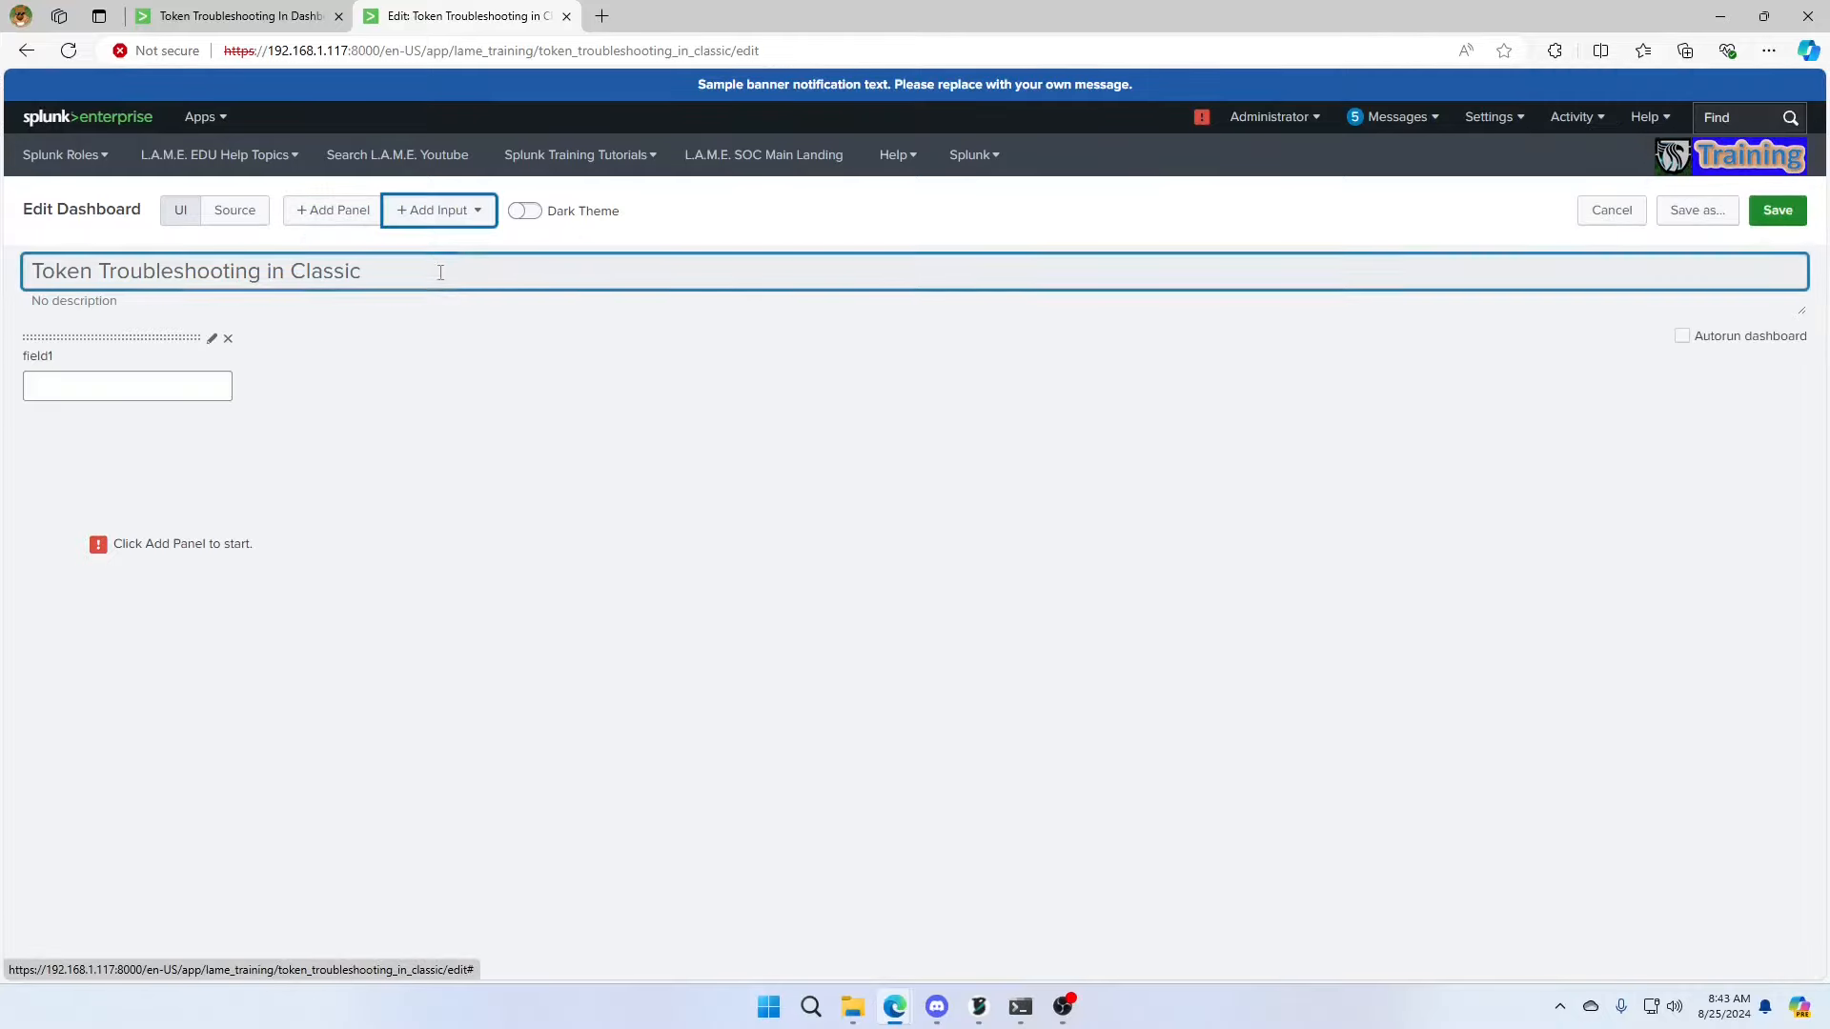
left_click(213, 340)
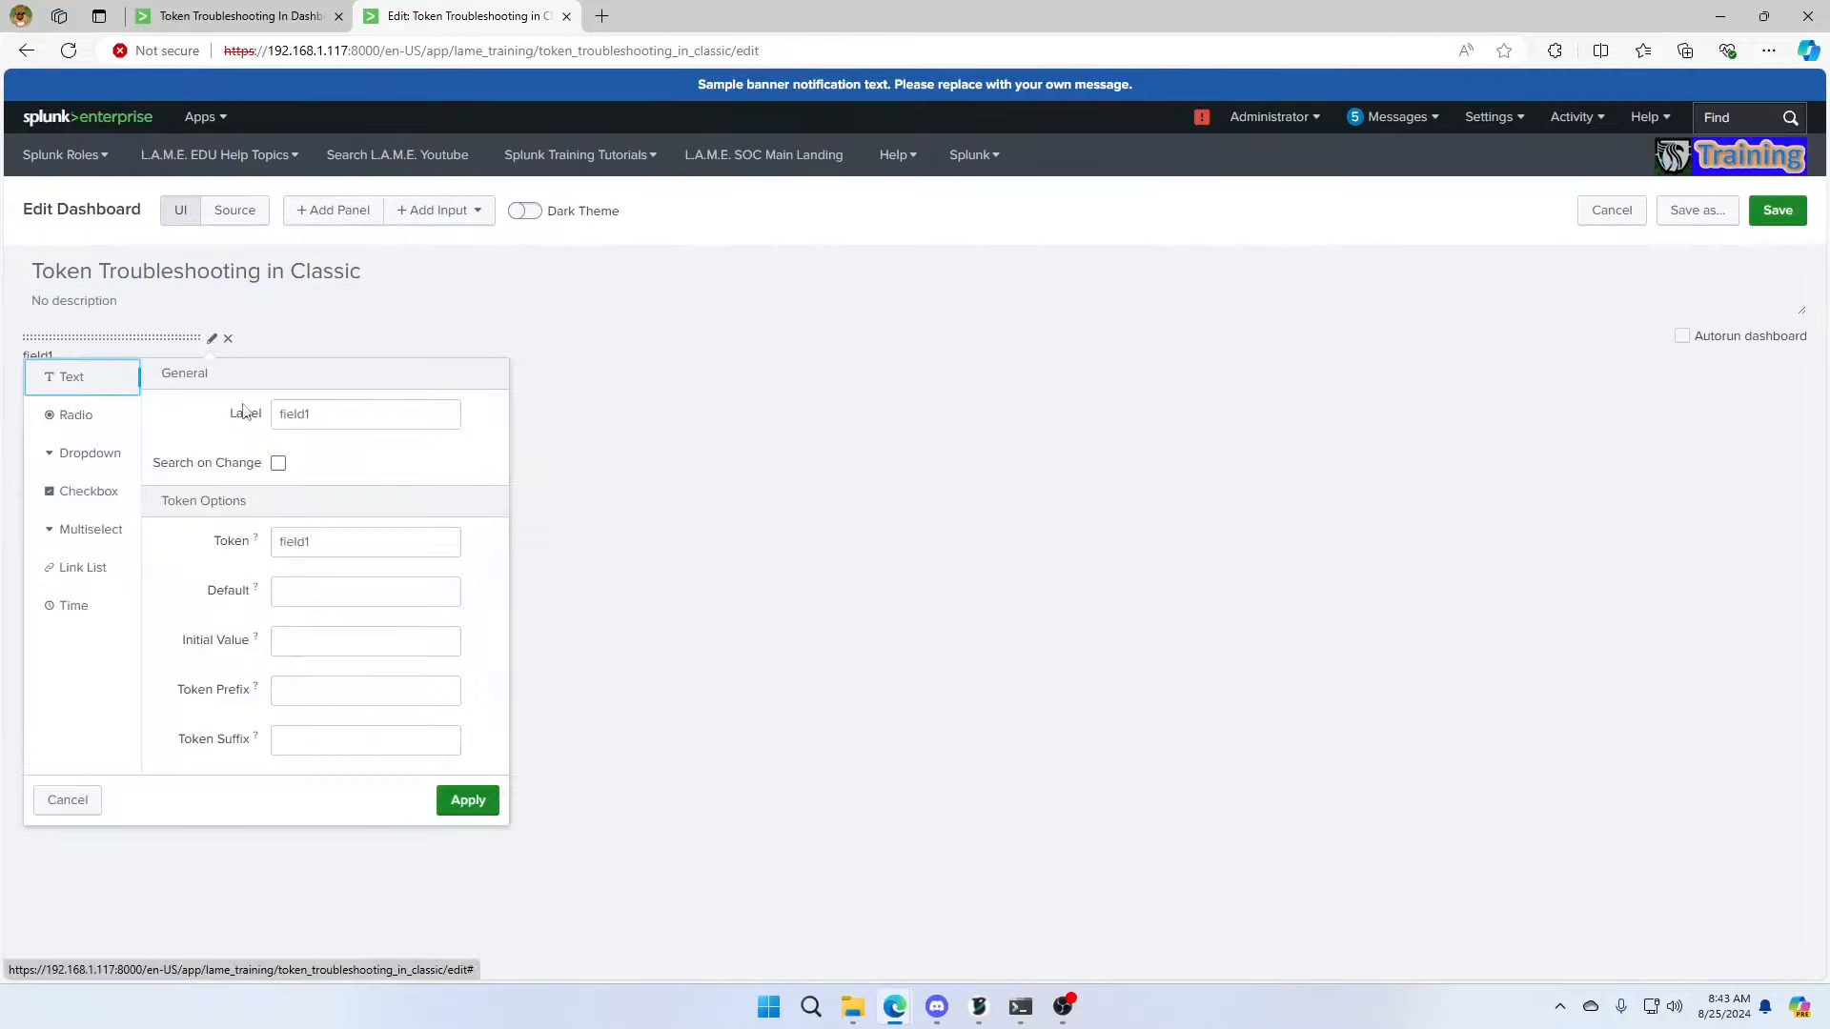
double_click(359, 543)
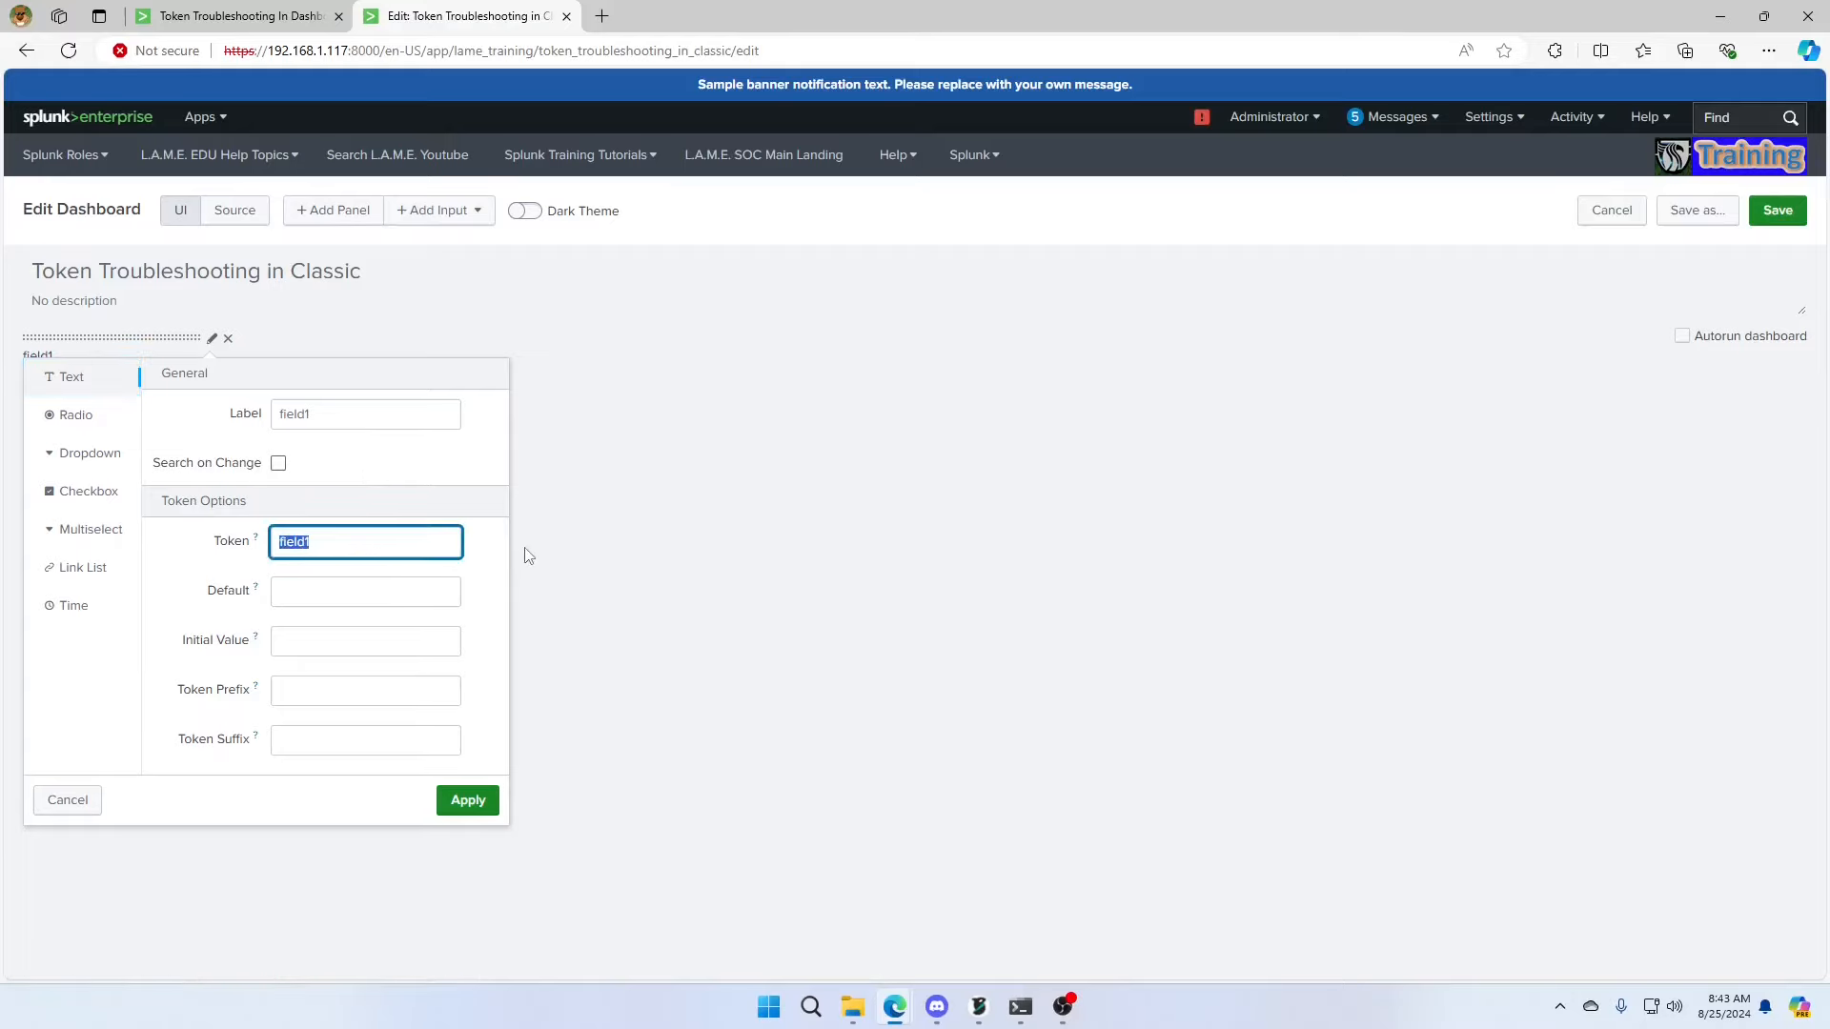
type("tb")
left_click(468, 800)
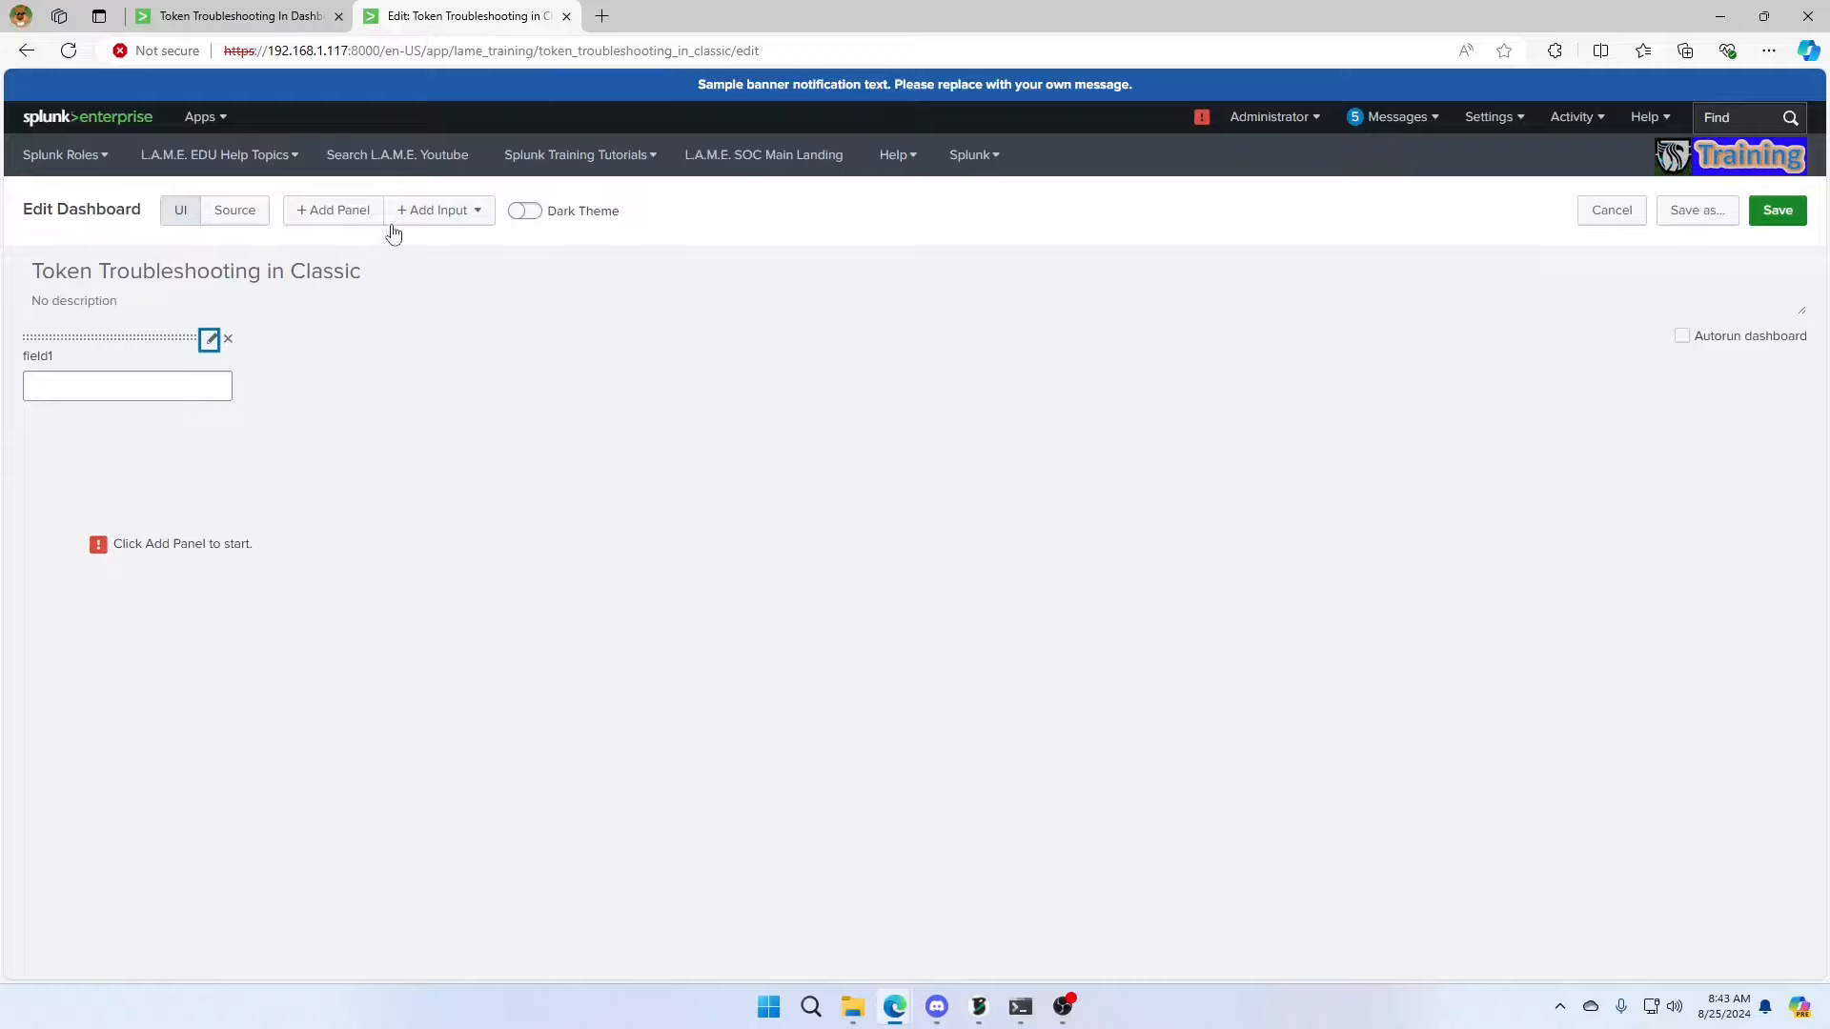
In the dashboard's source, add a row containing a panel with an html element below the fieldset.
left_click(236, 225)
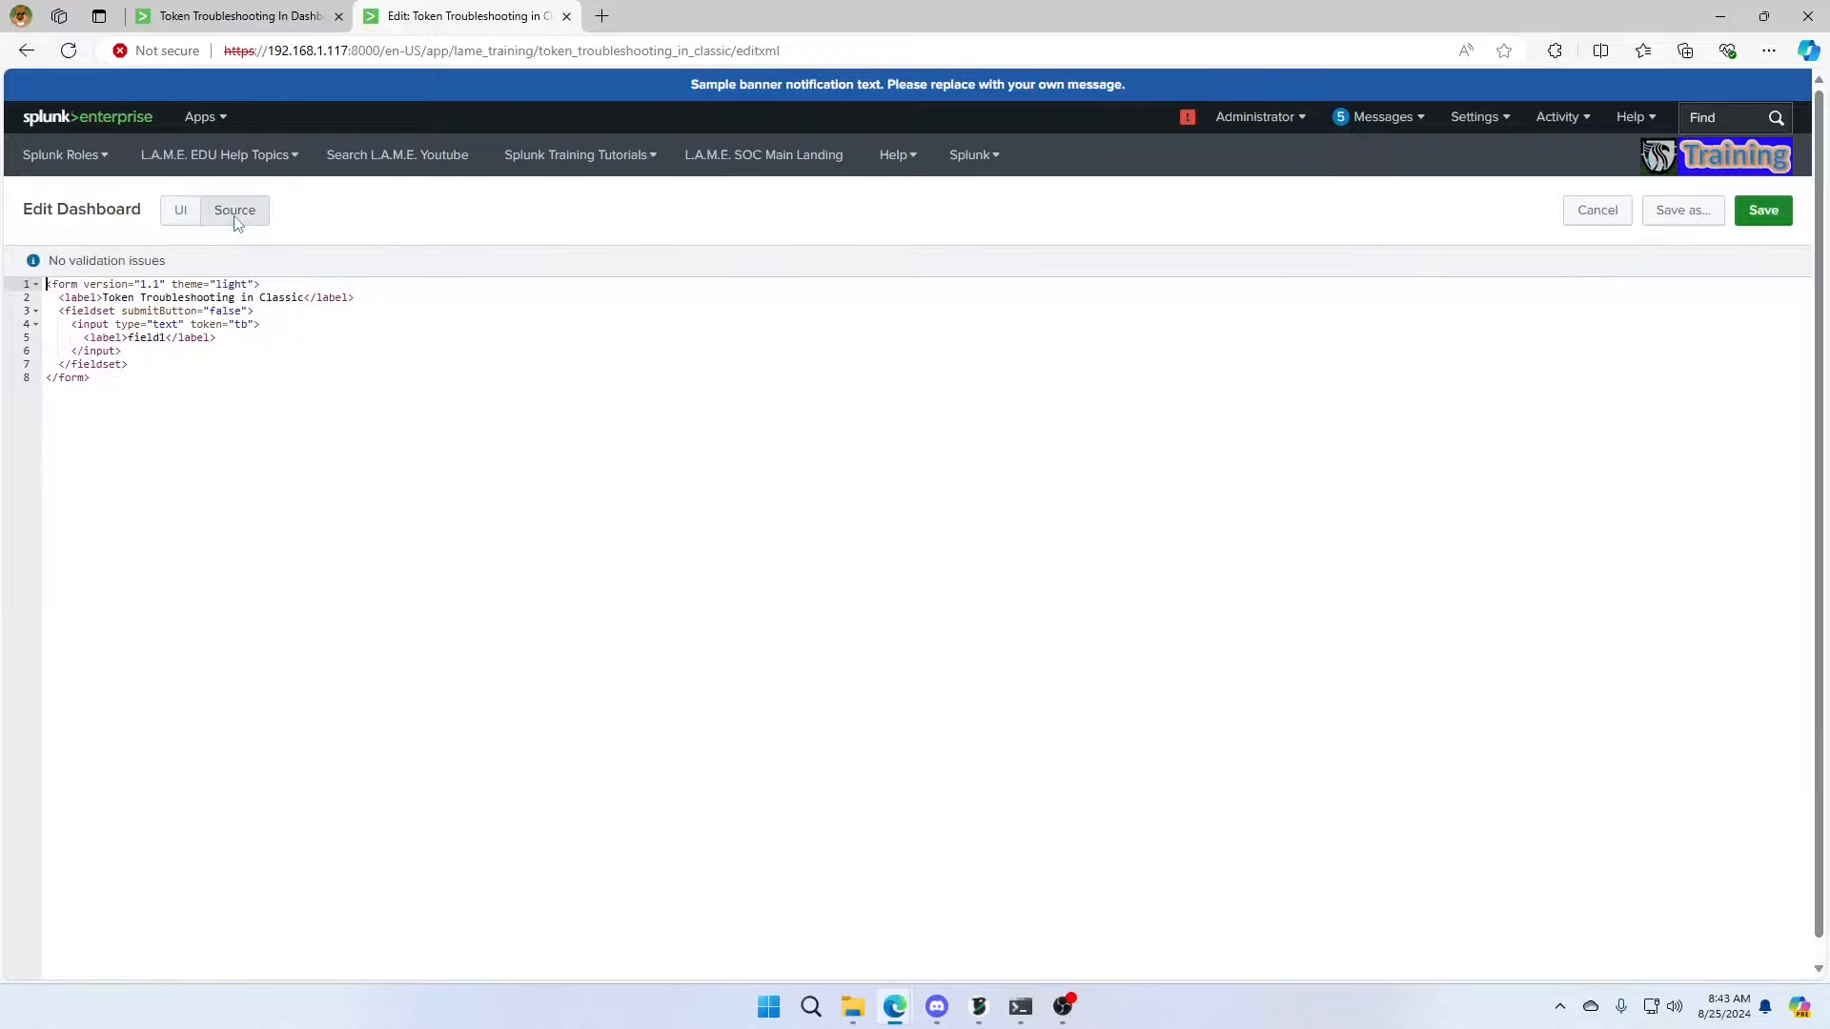
left_click(149, 364)
key("Return")
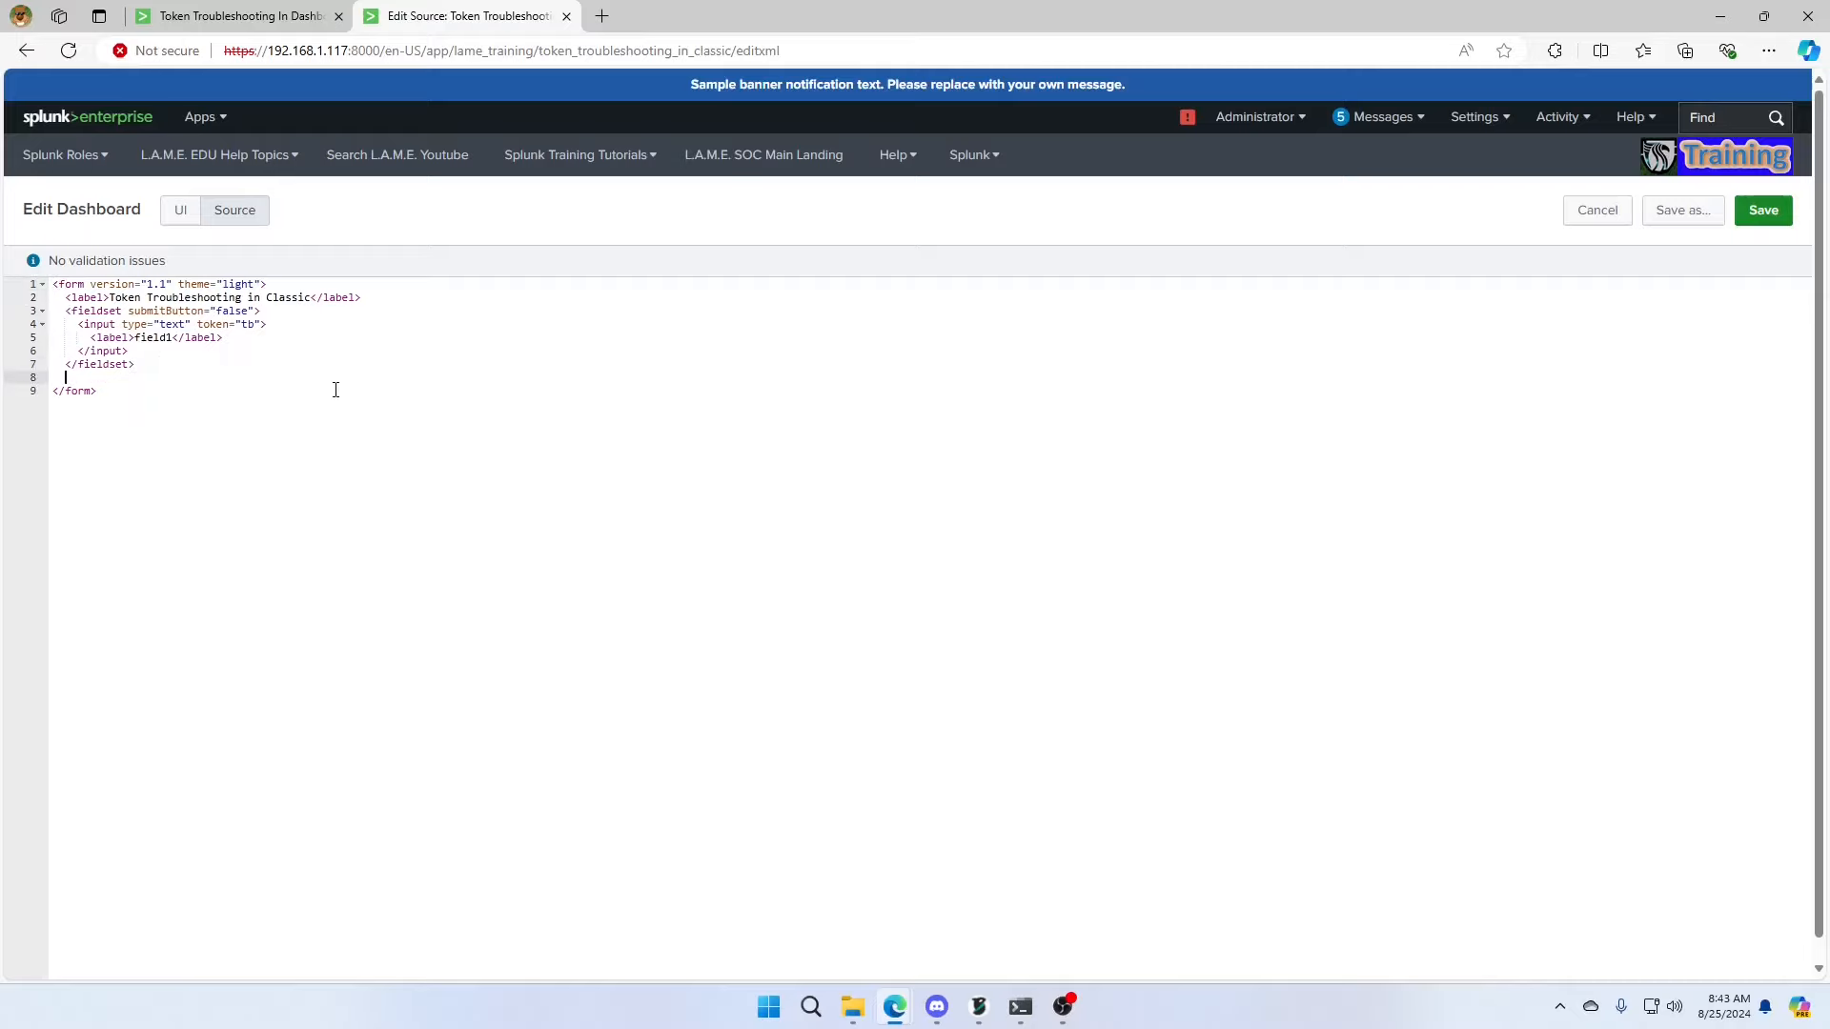
type("<row>")
key("Return")
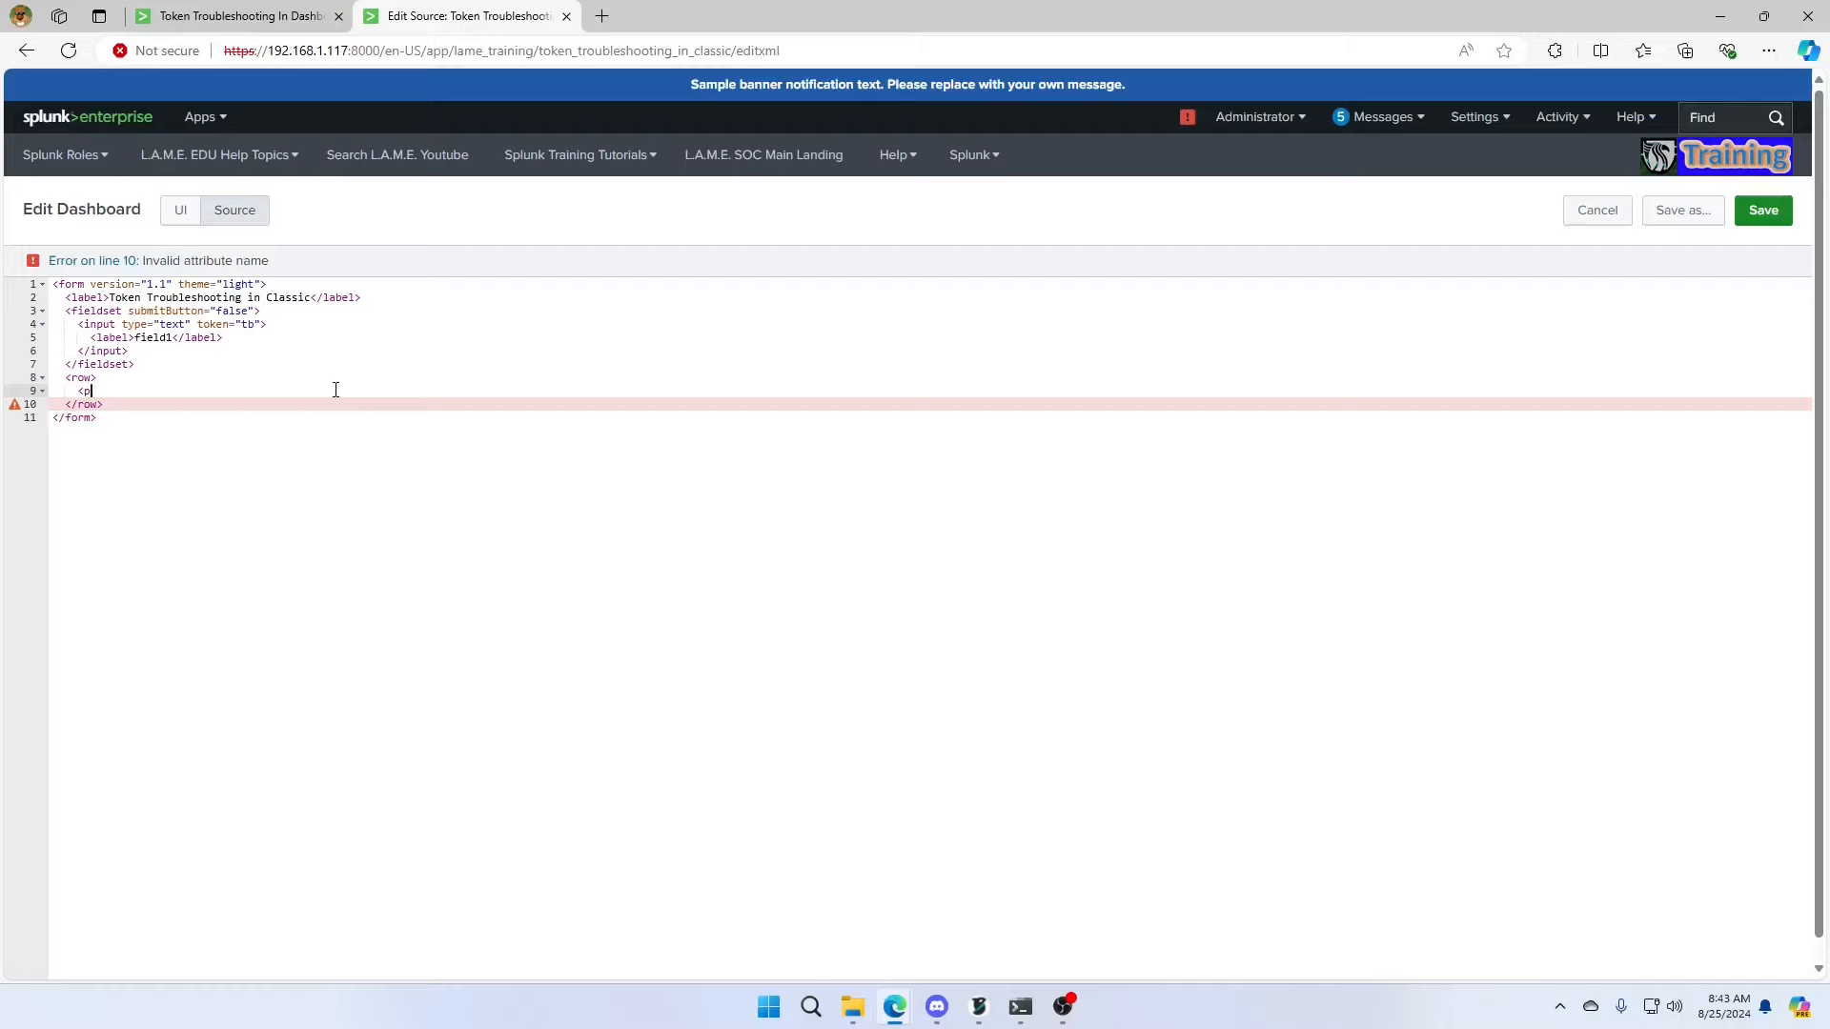
type("<panel>")
key("Return")
type("<htm")
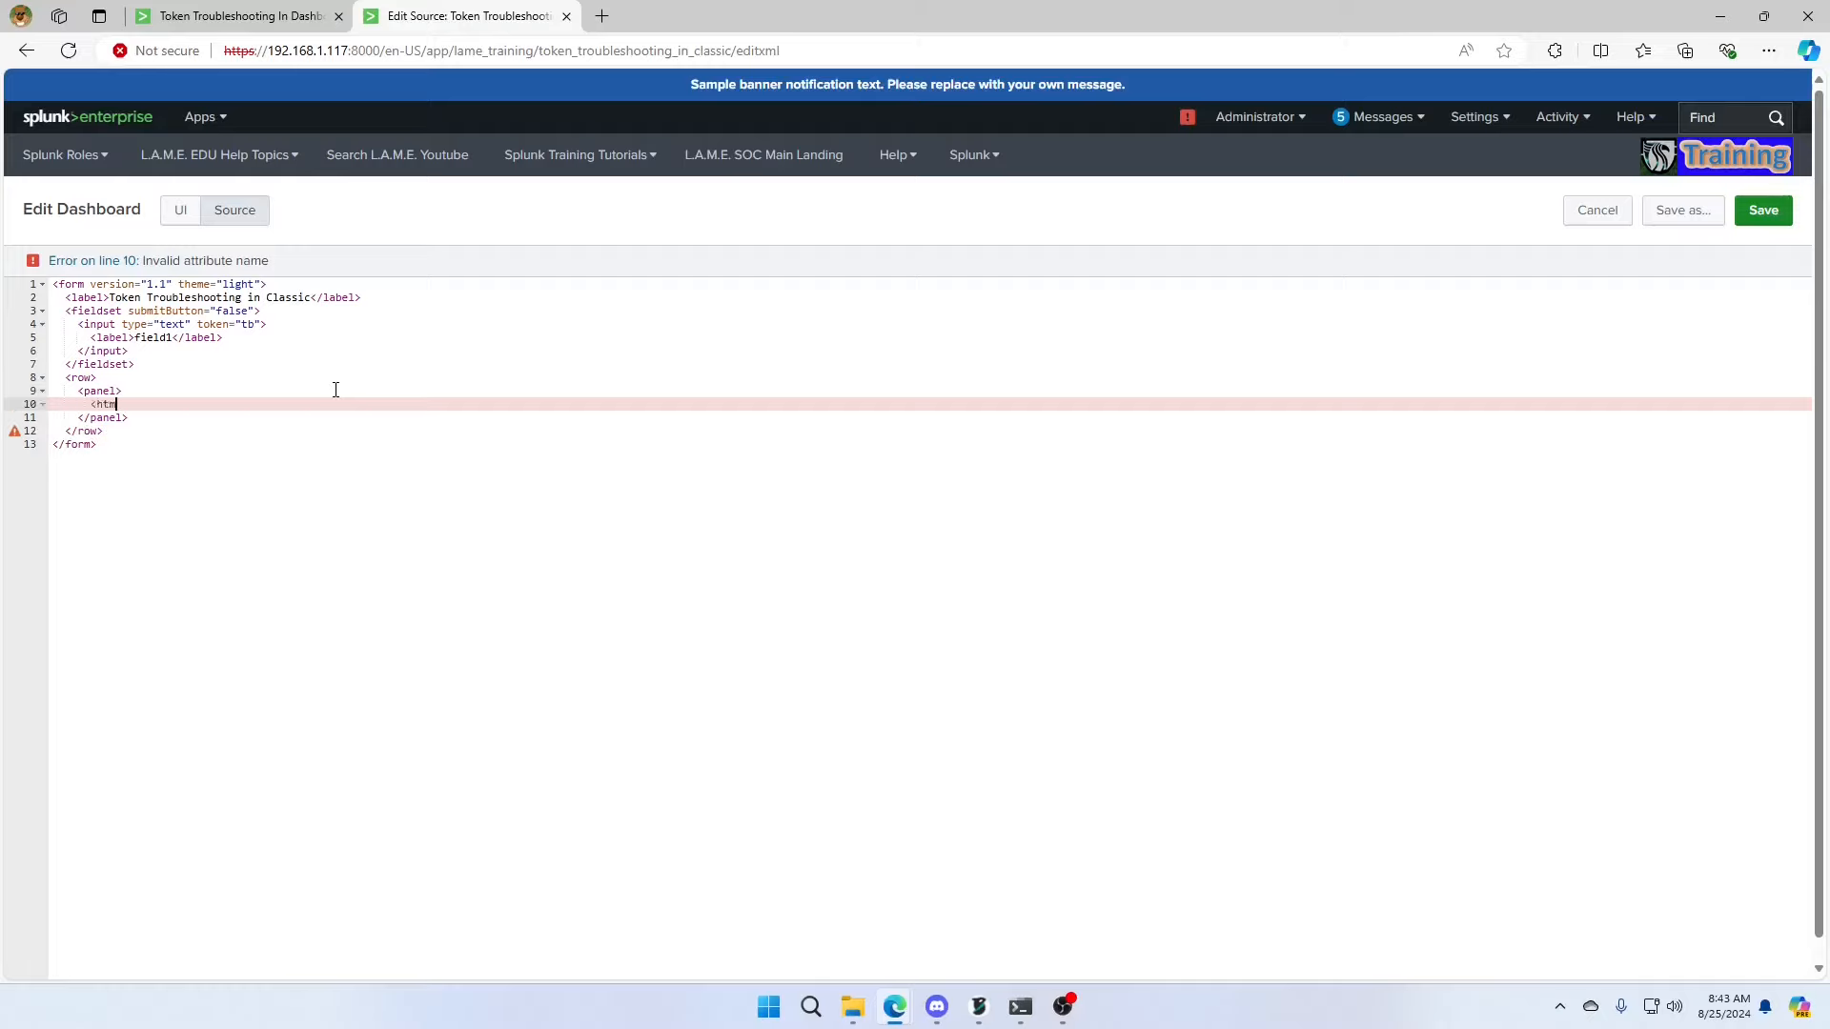
type("l>")
key("Return")
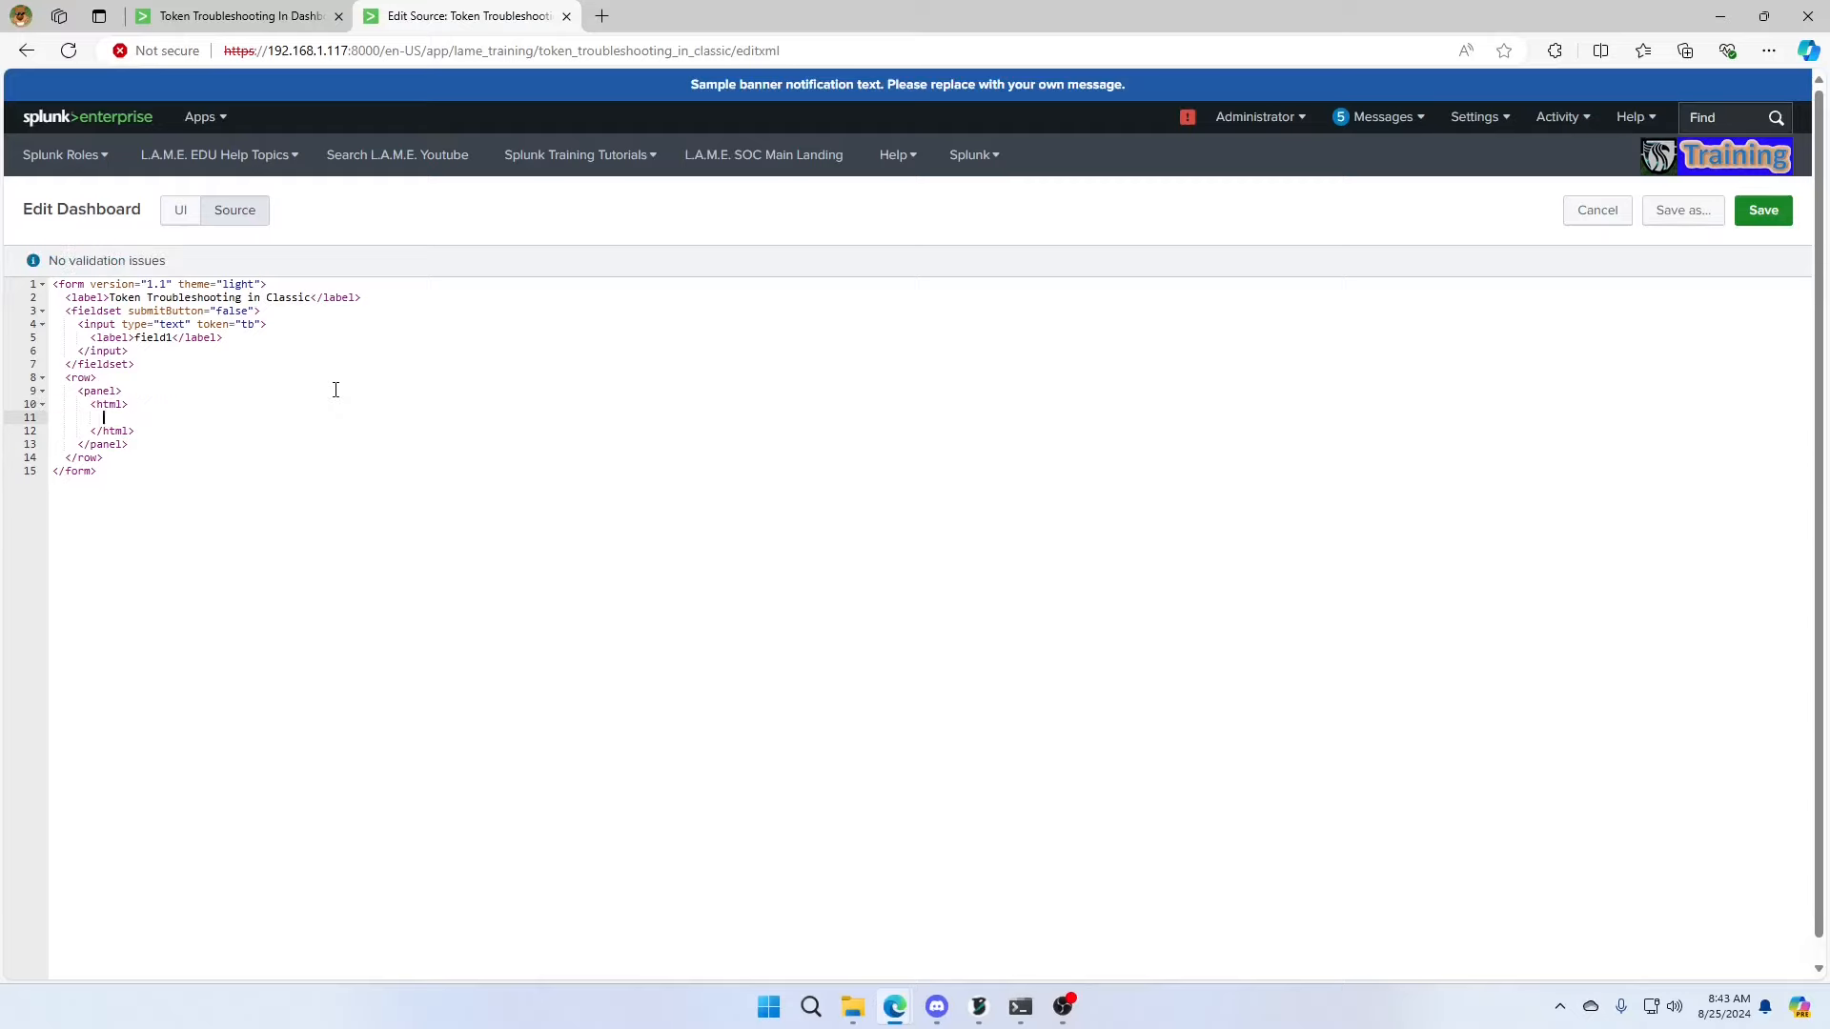
Add an h1 heading reading "textbox value = $tb$" inside the html element and save the dashboard.
type(">")
key("Return")
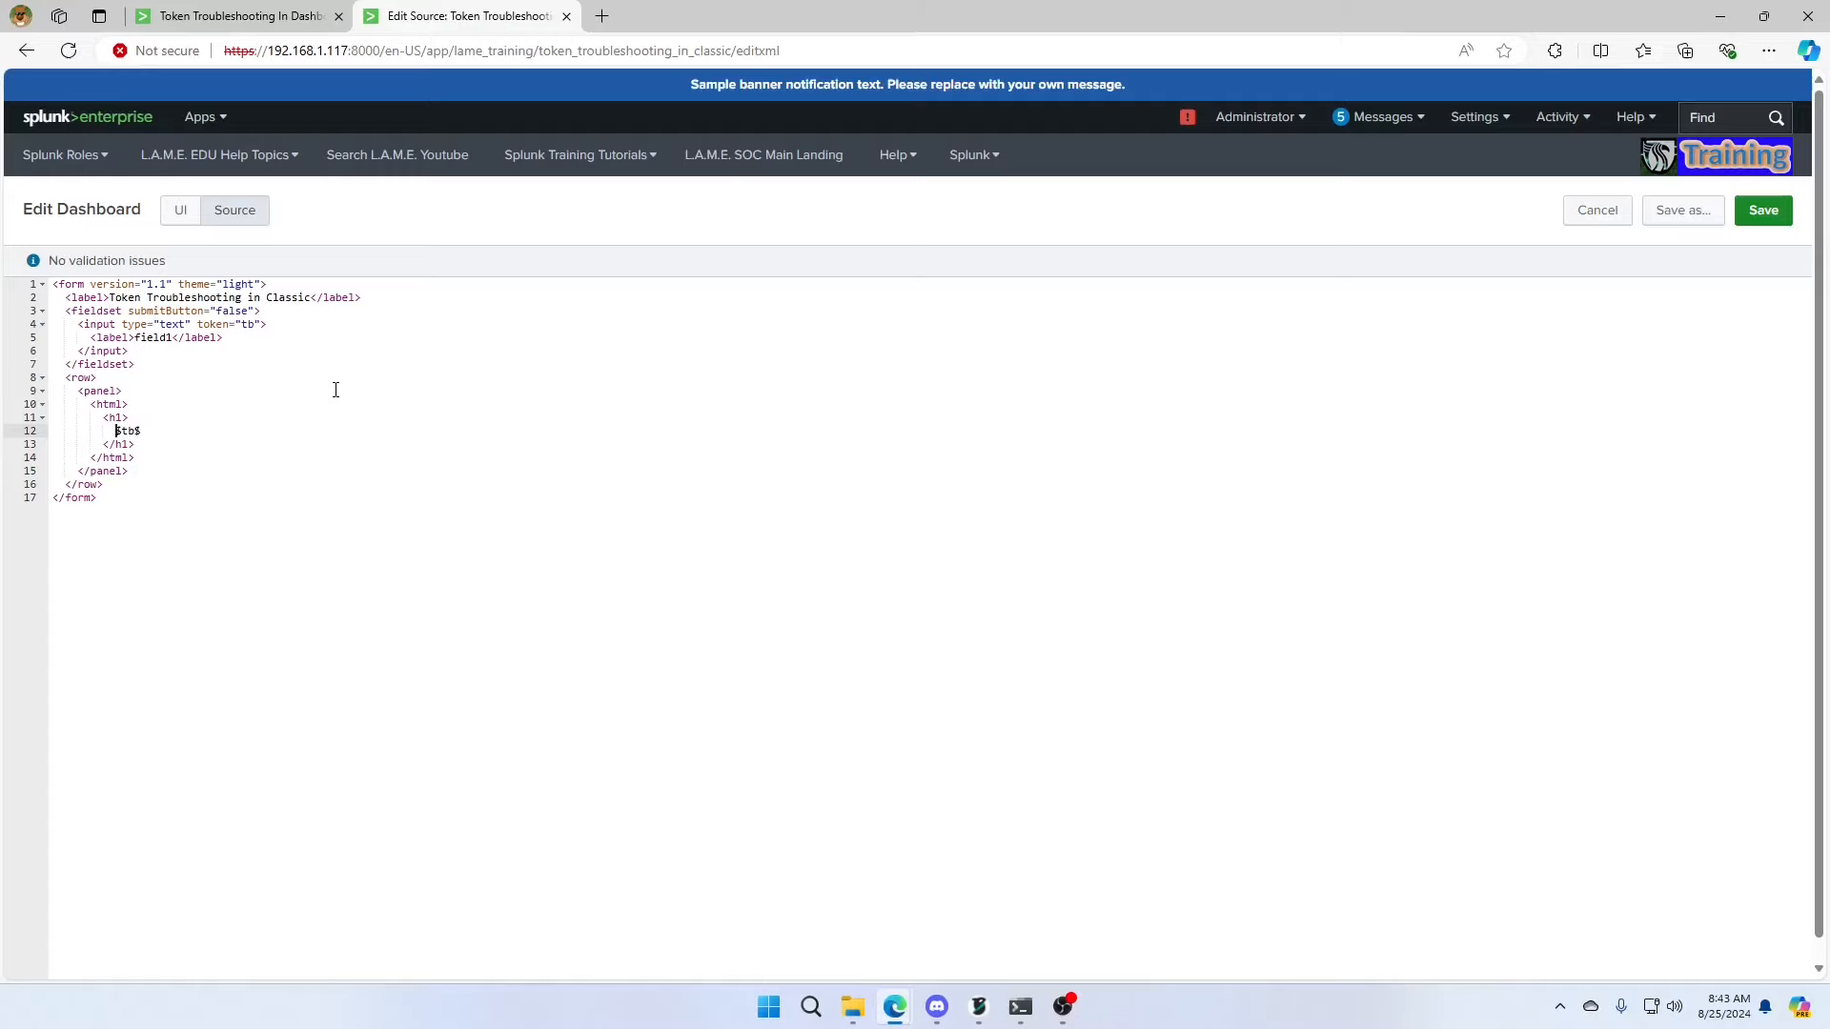
type("textbox value =")
left_click(1763, 210)
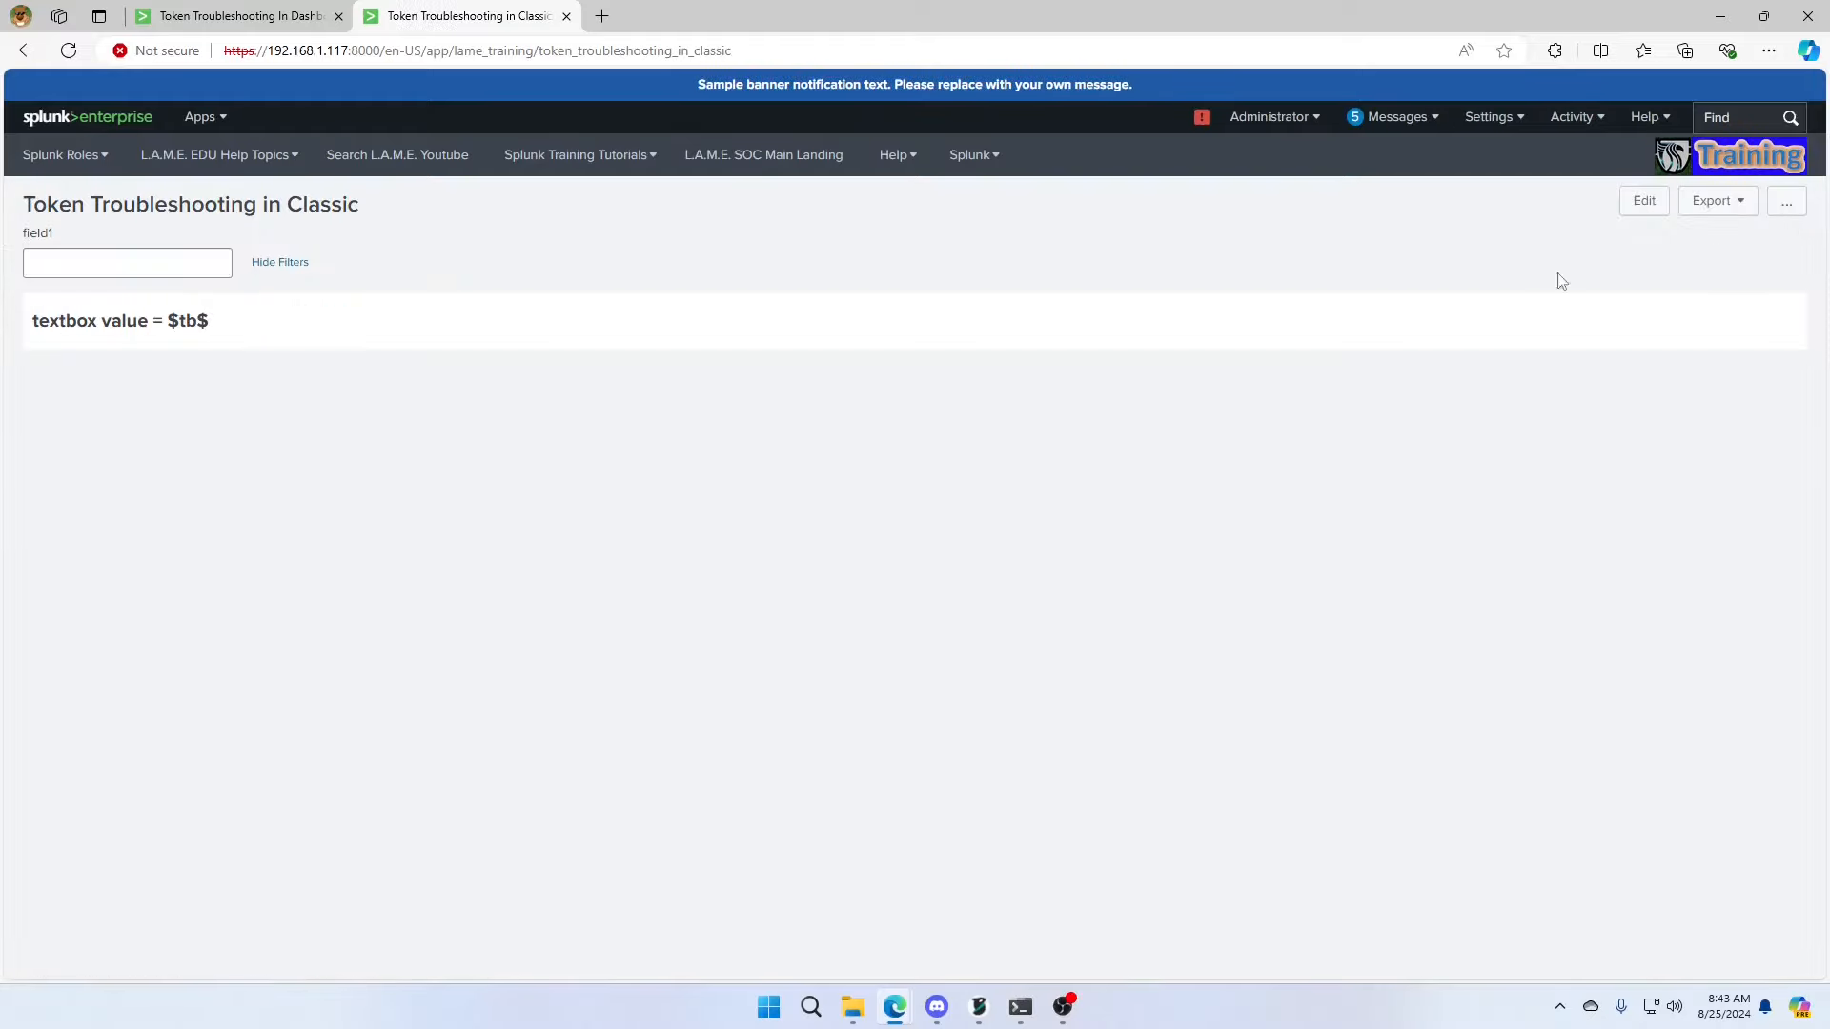
Enter "lame rocks" in the dashboard's text input and submit it.
left_click(165, 261)
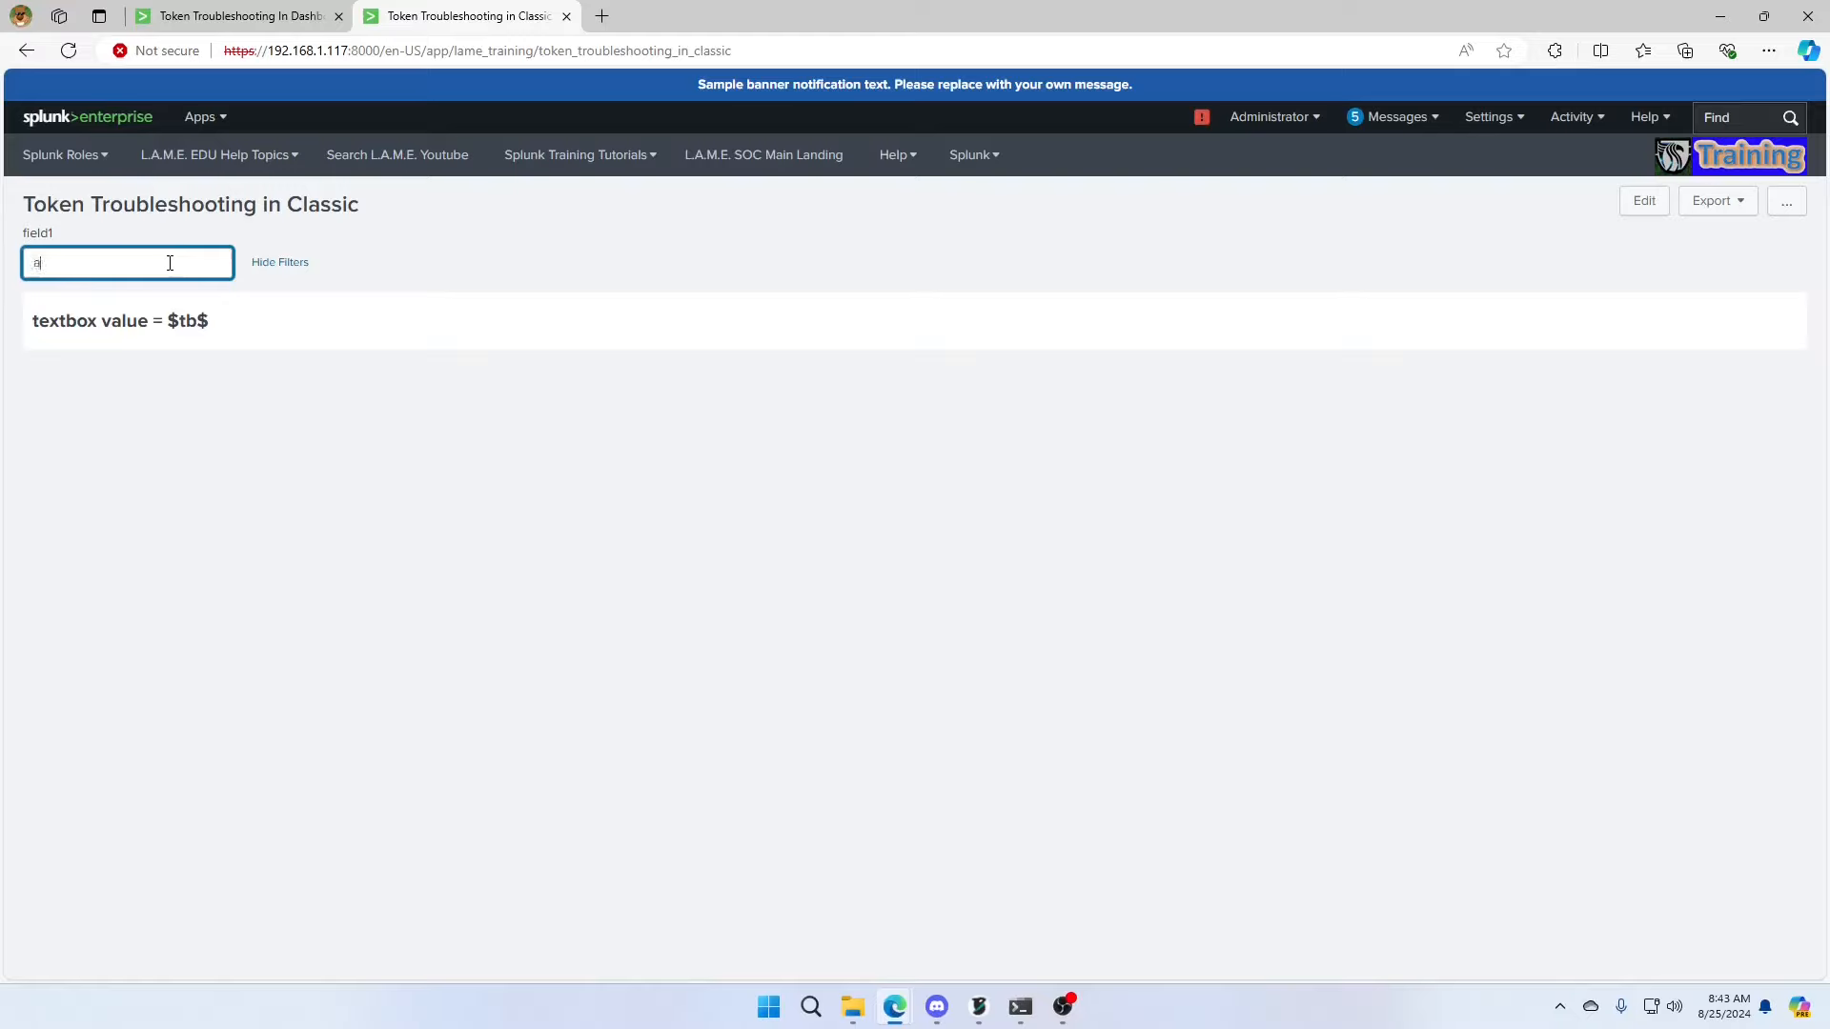
key("Return")
key("Return")
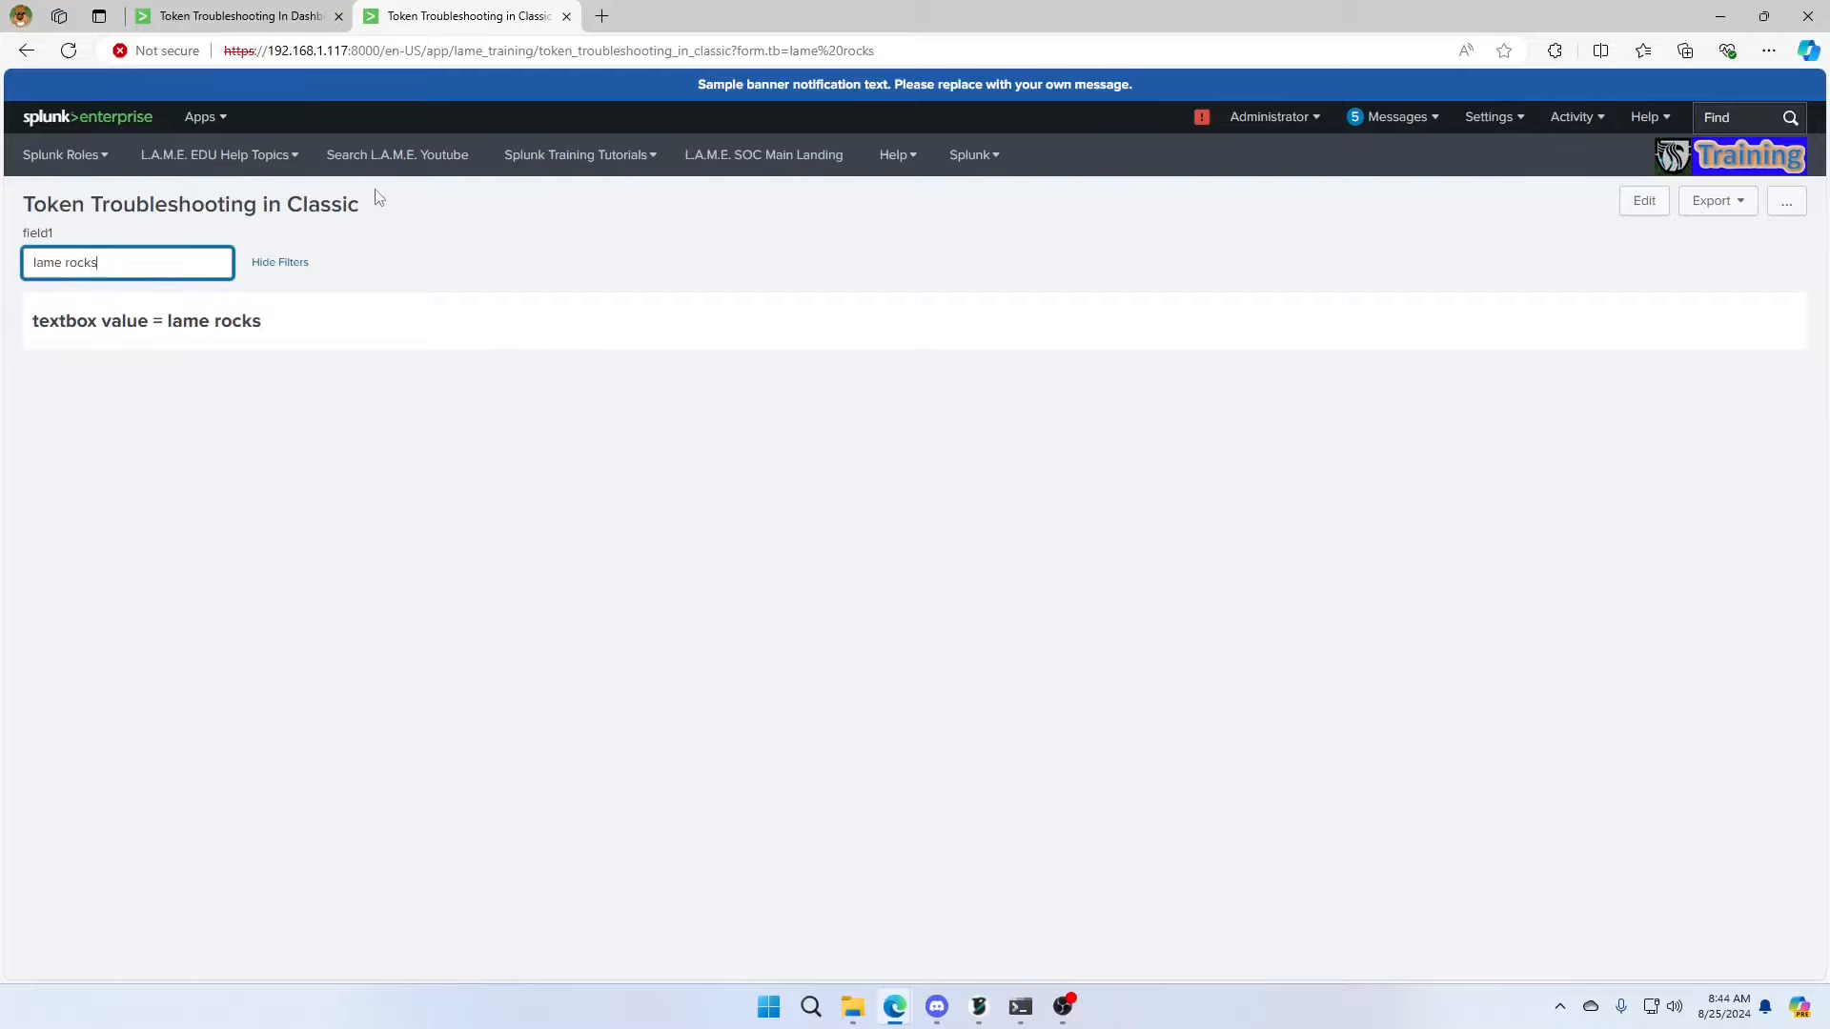
Edit the dashboard to add a dropdown input and set its token to dropdown.
left_click(1647, 224)
left_click(1644, 210)
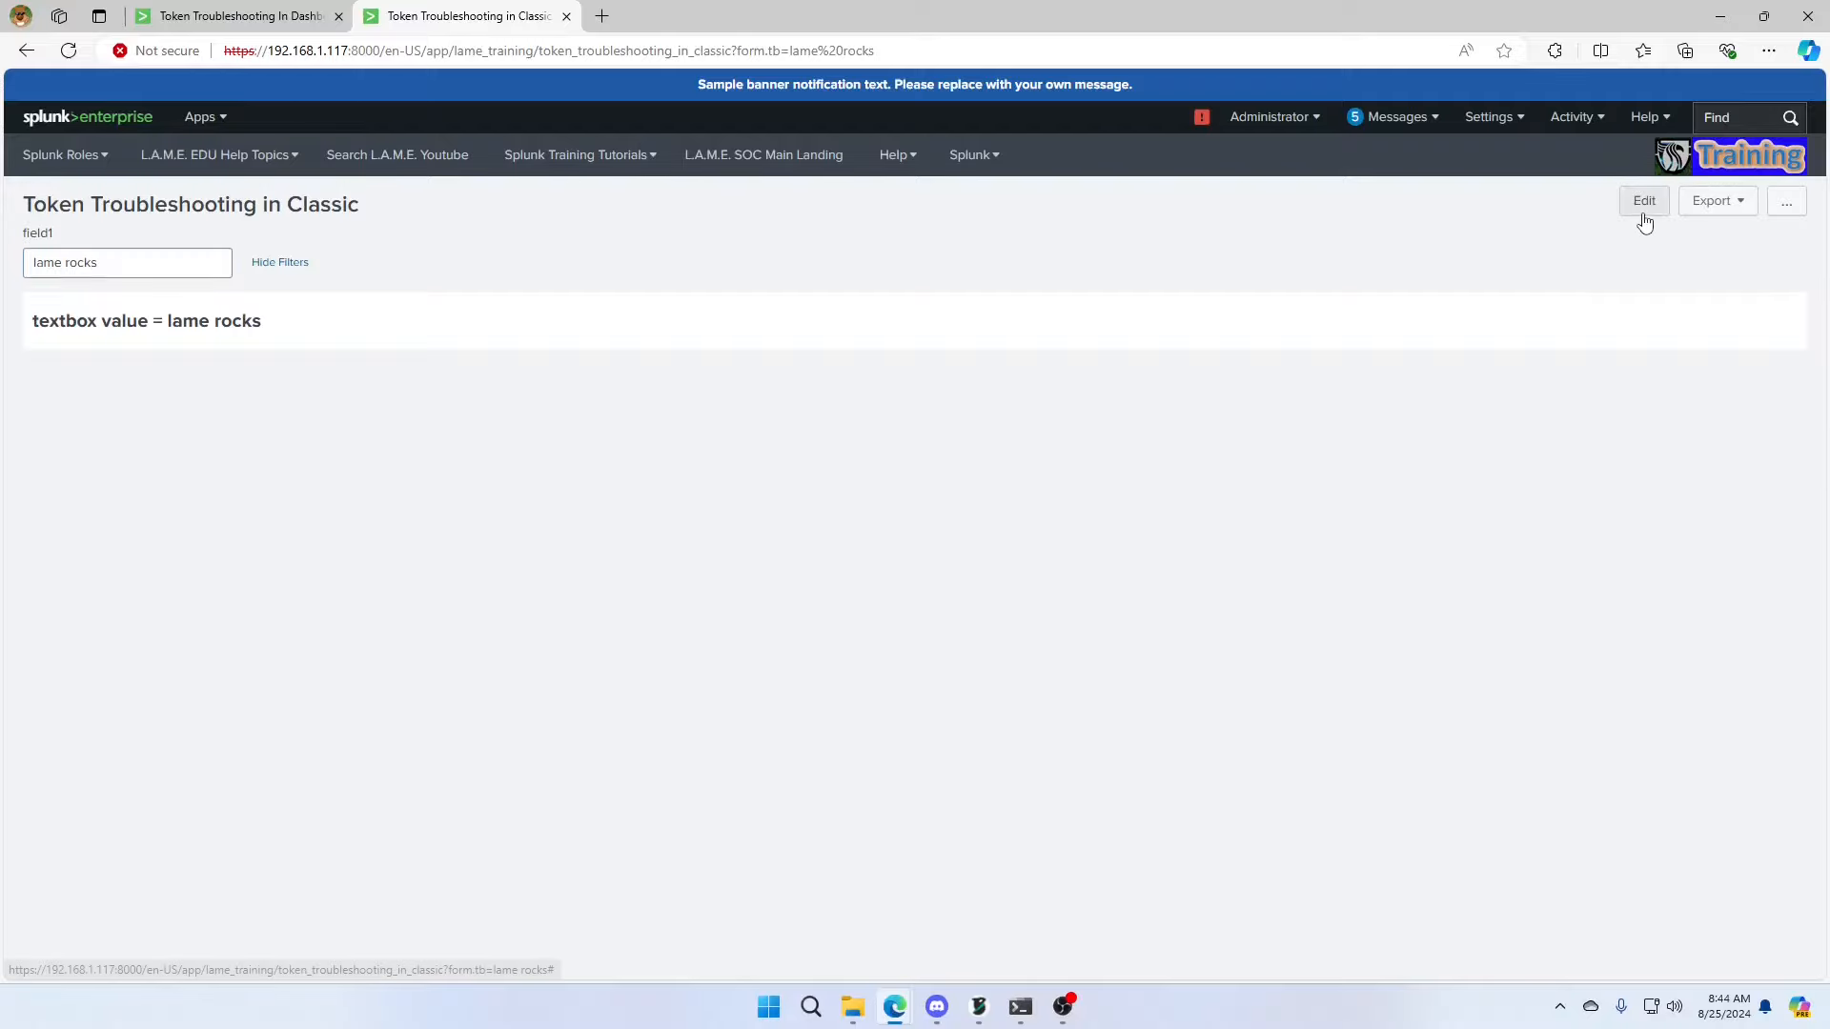
left_click(474, 212)
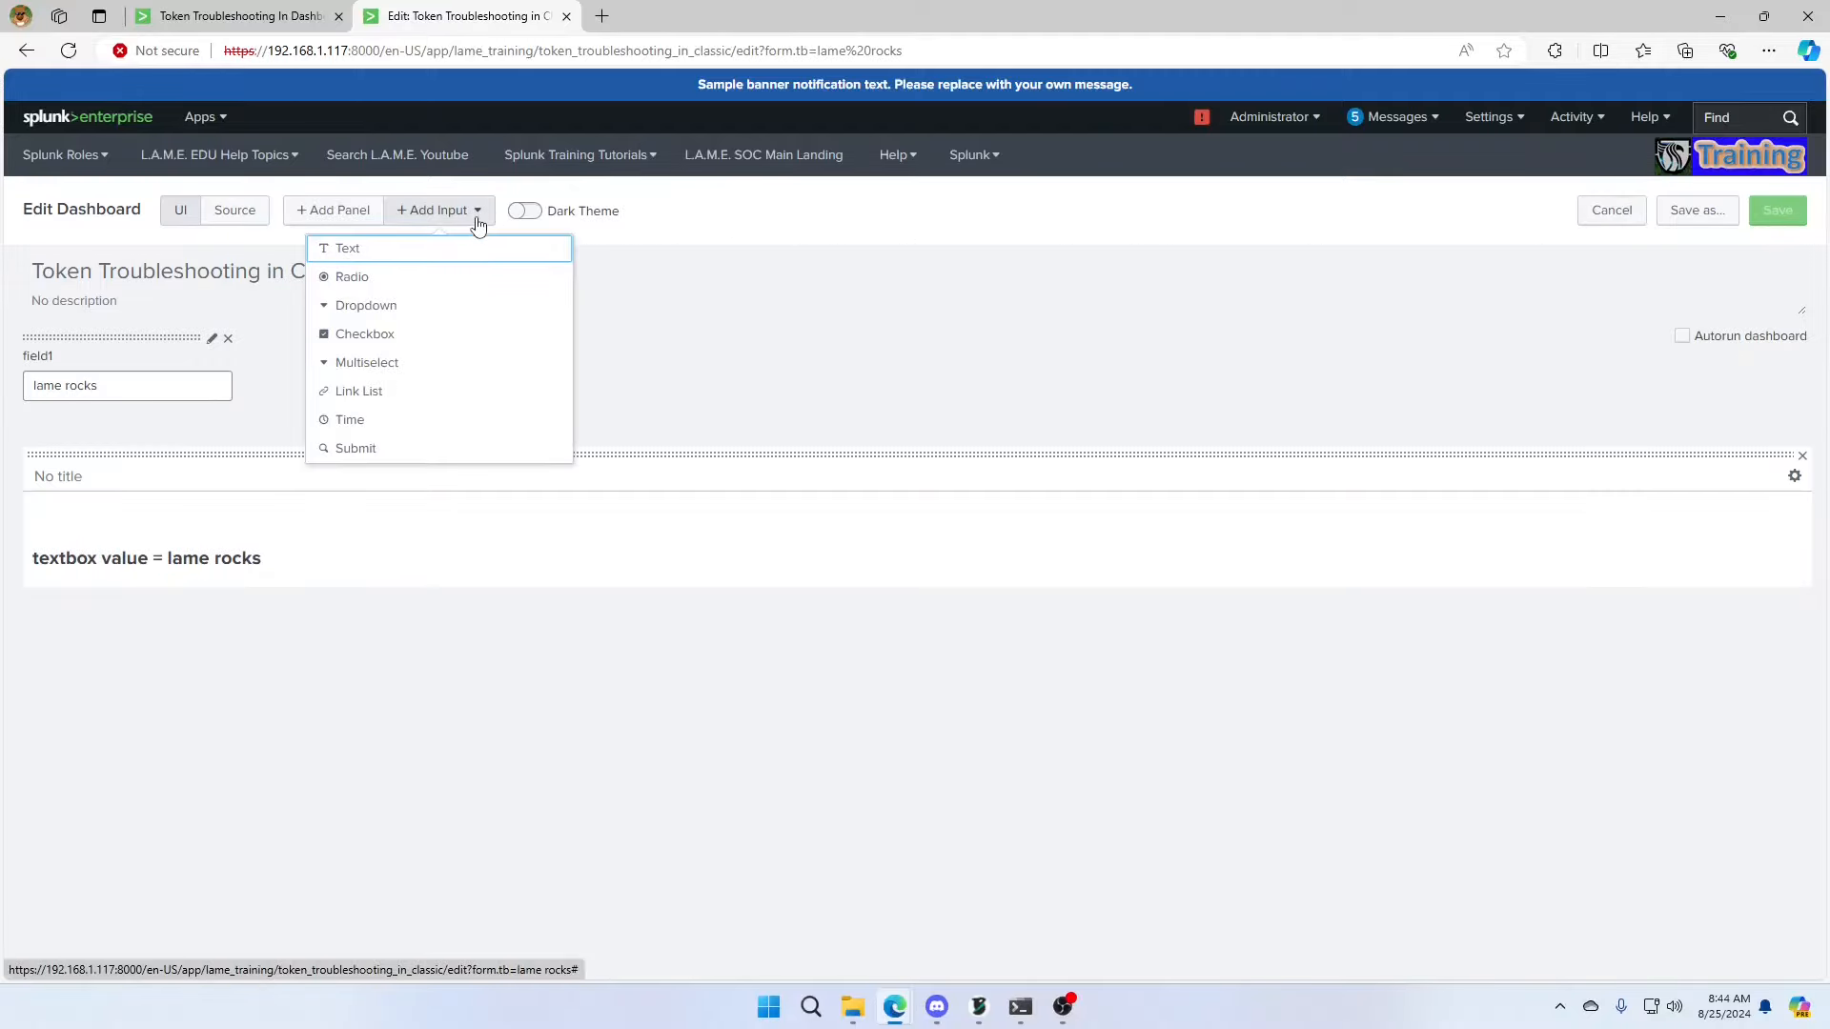
left_click(371, 315)
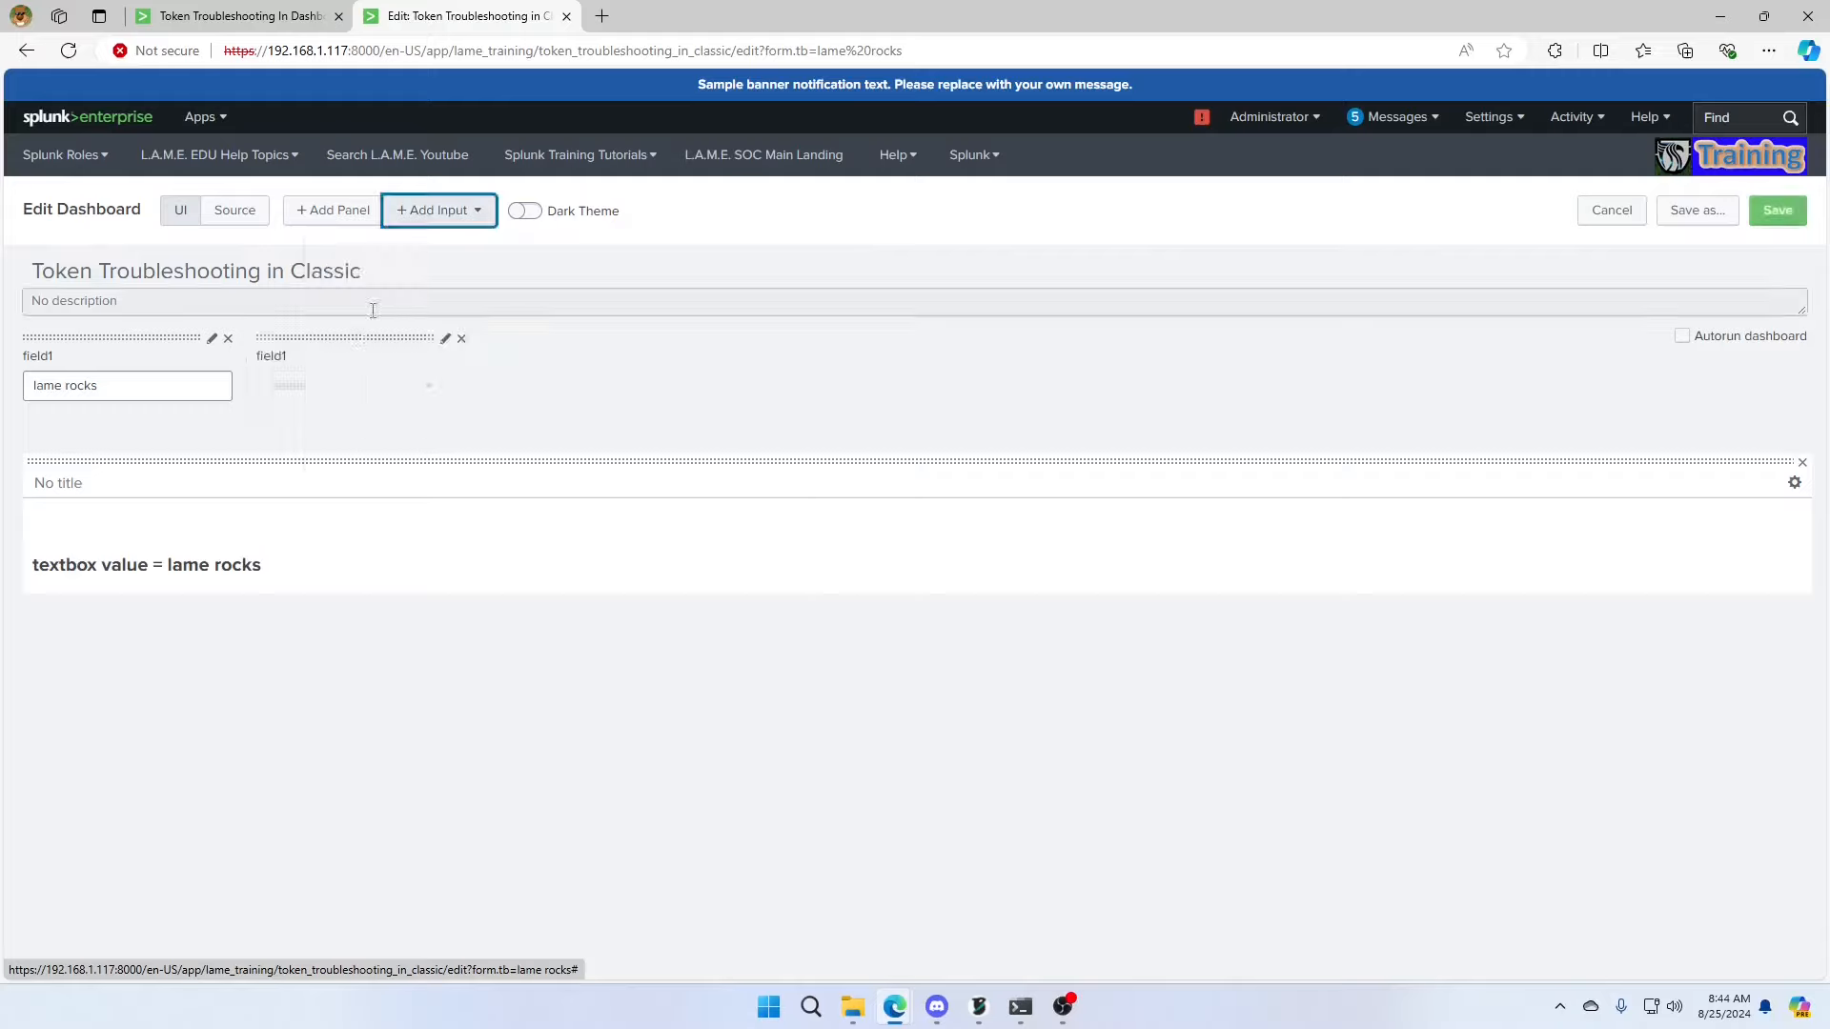
left_click(444, 341)
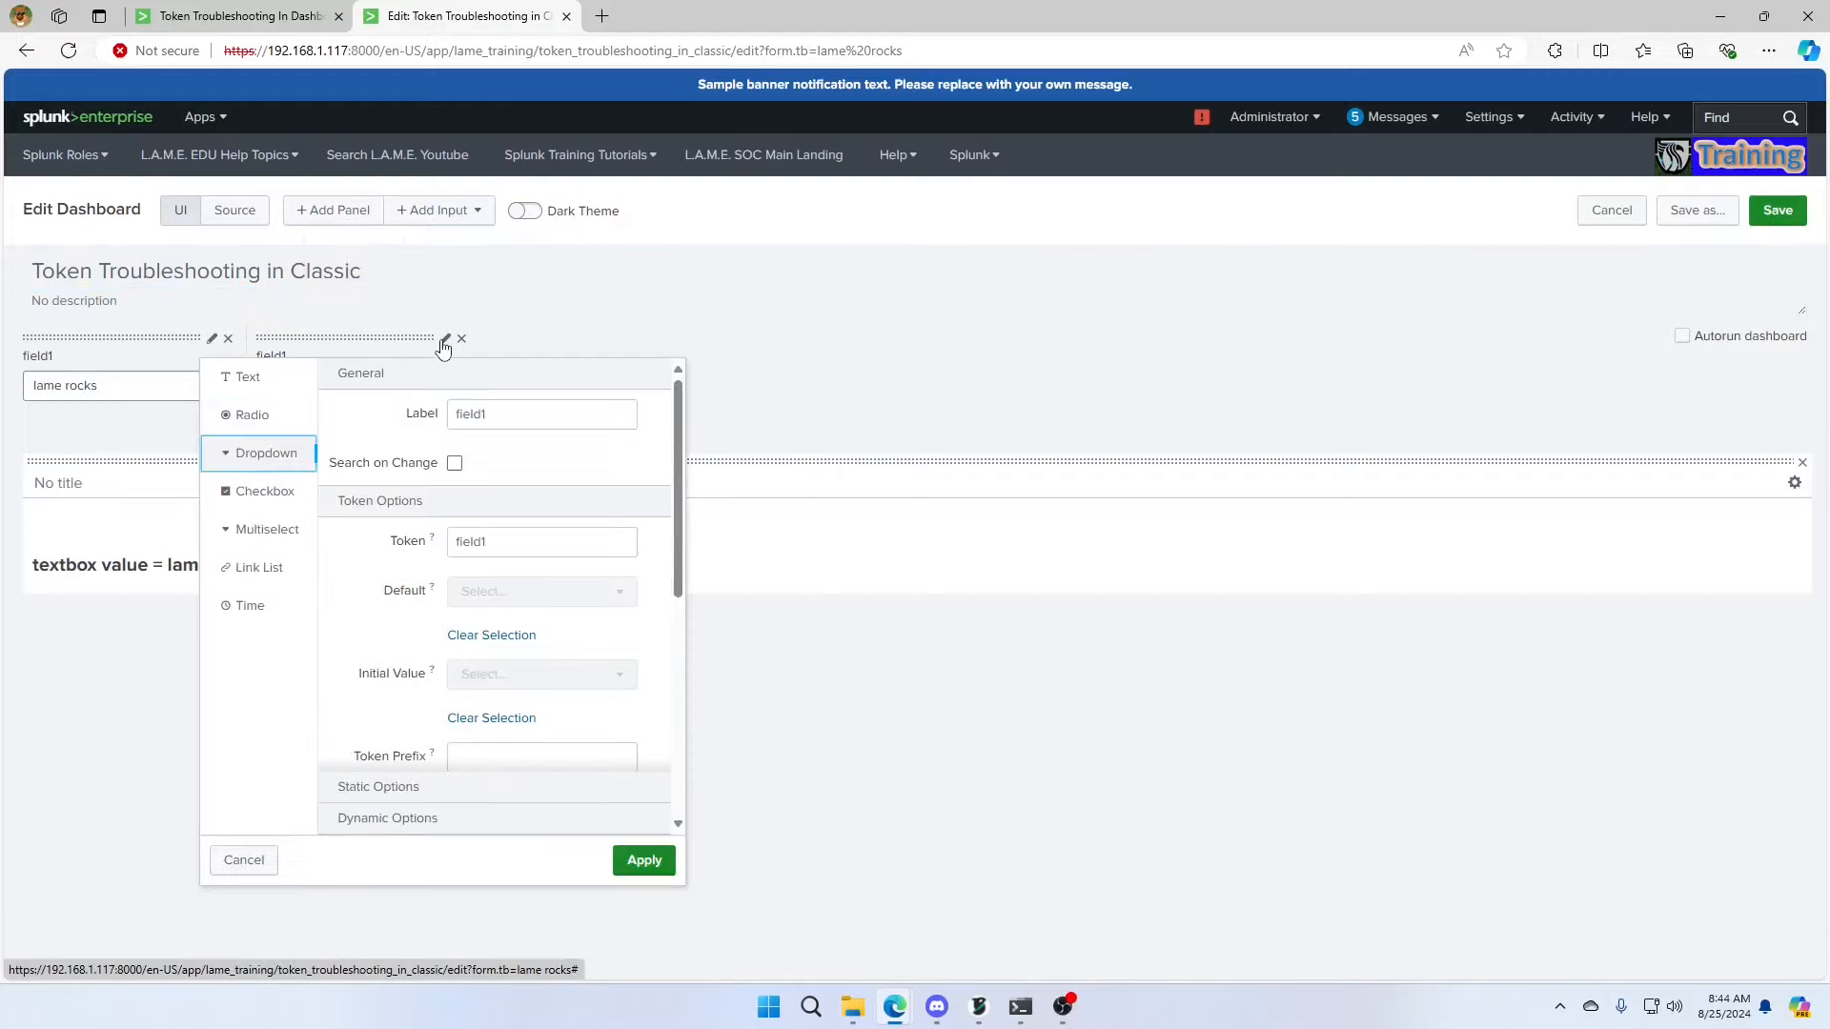
double_click(527, 543)
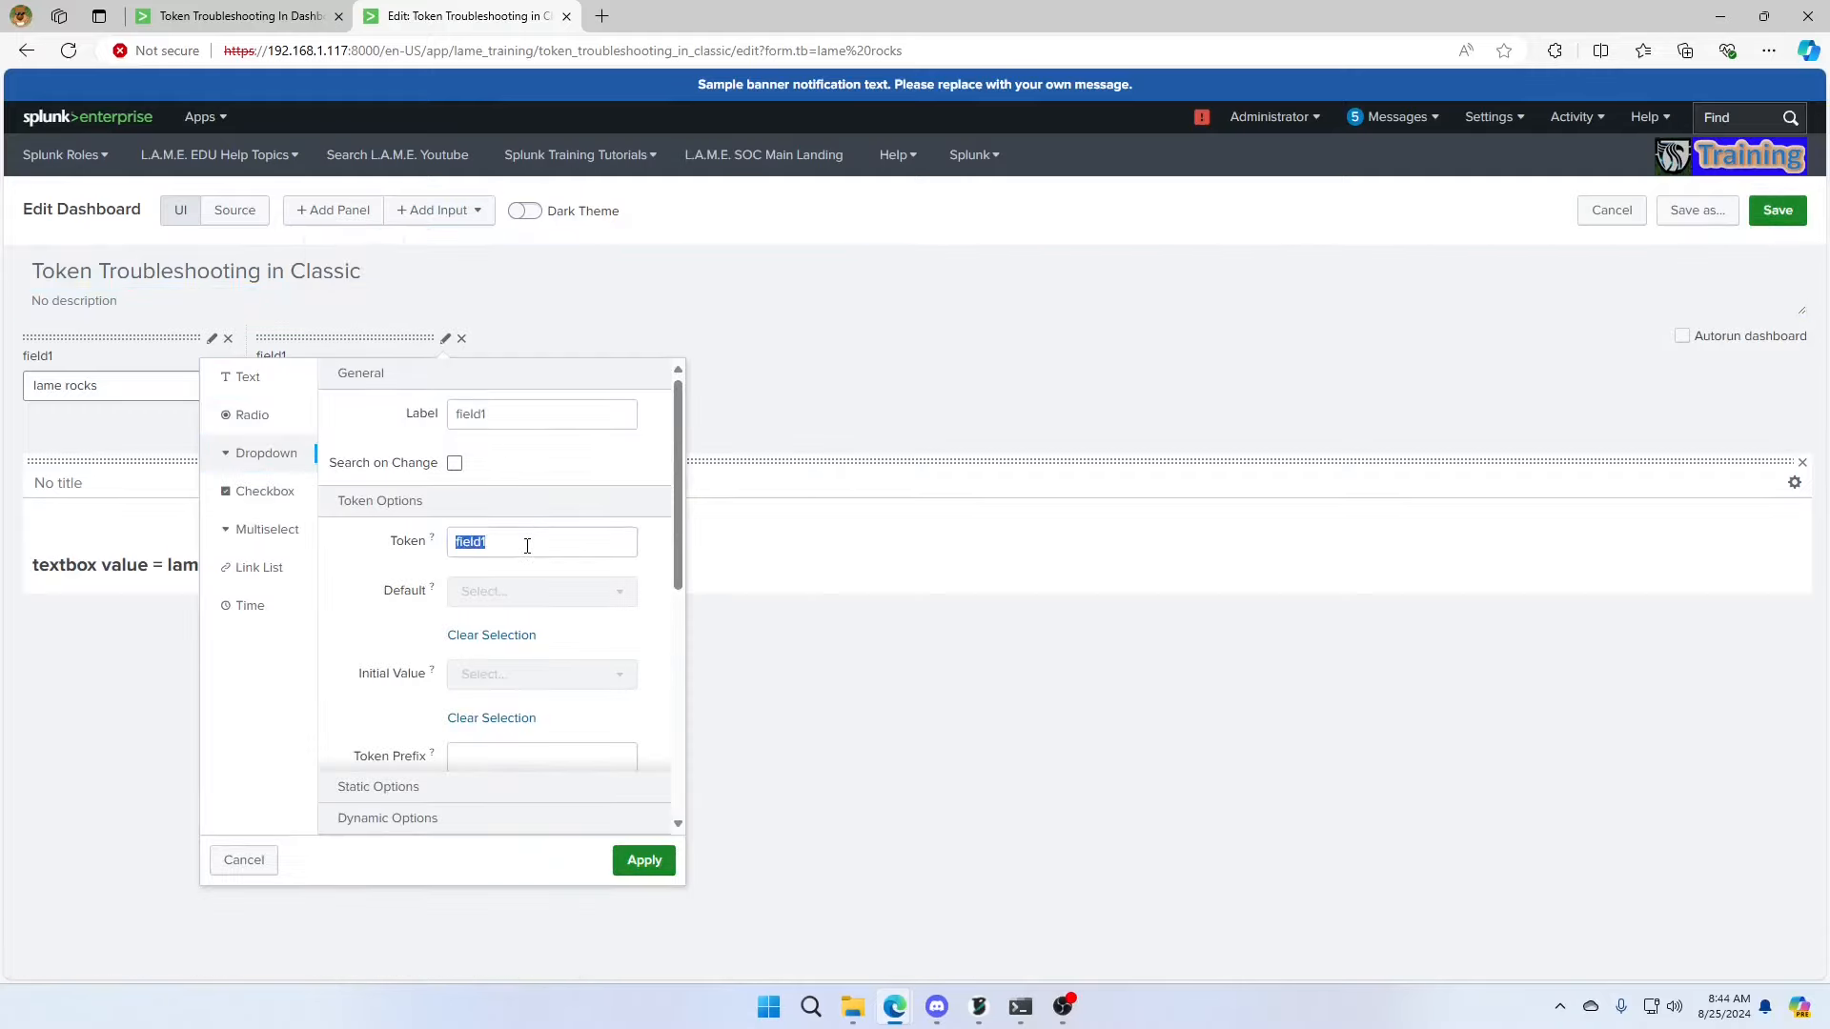
type("dropdown")
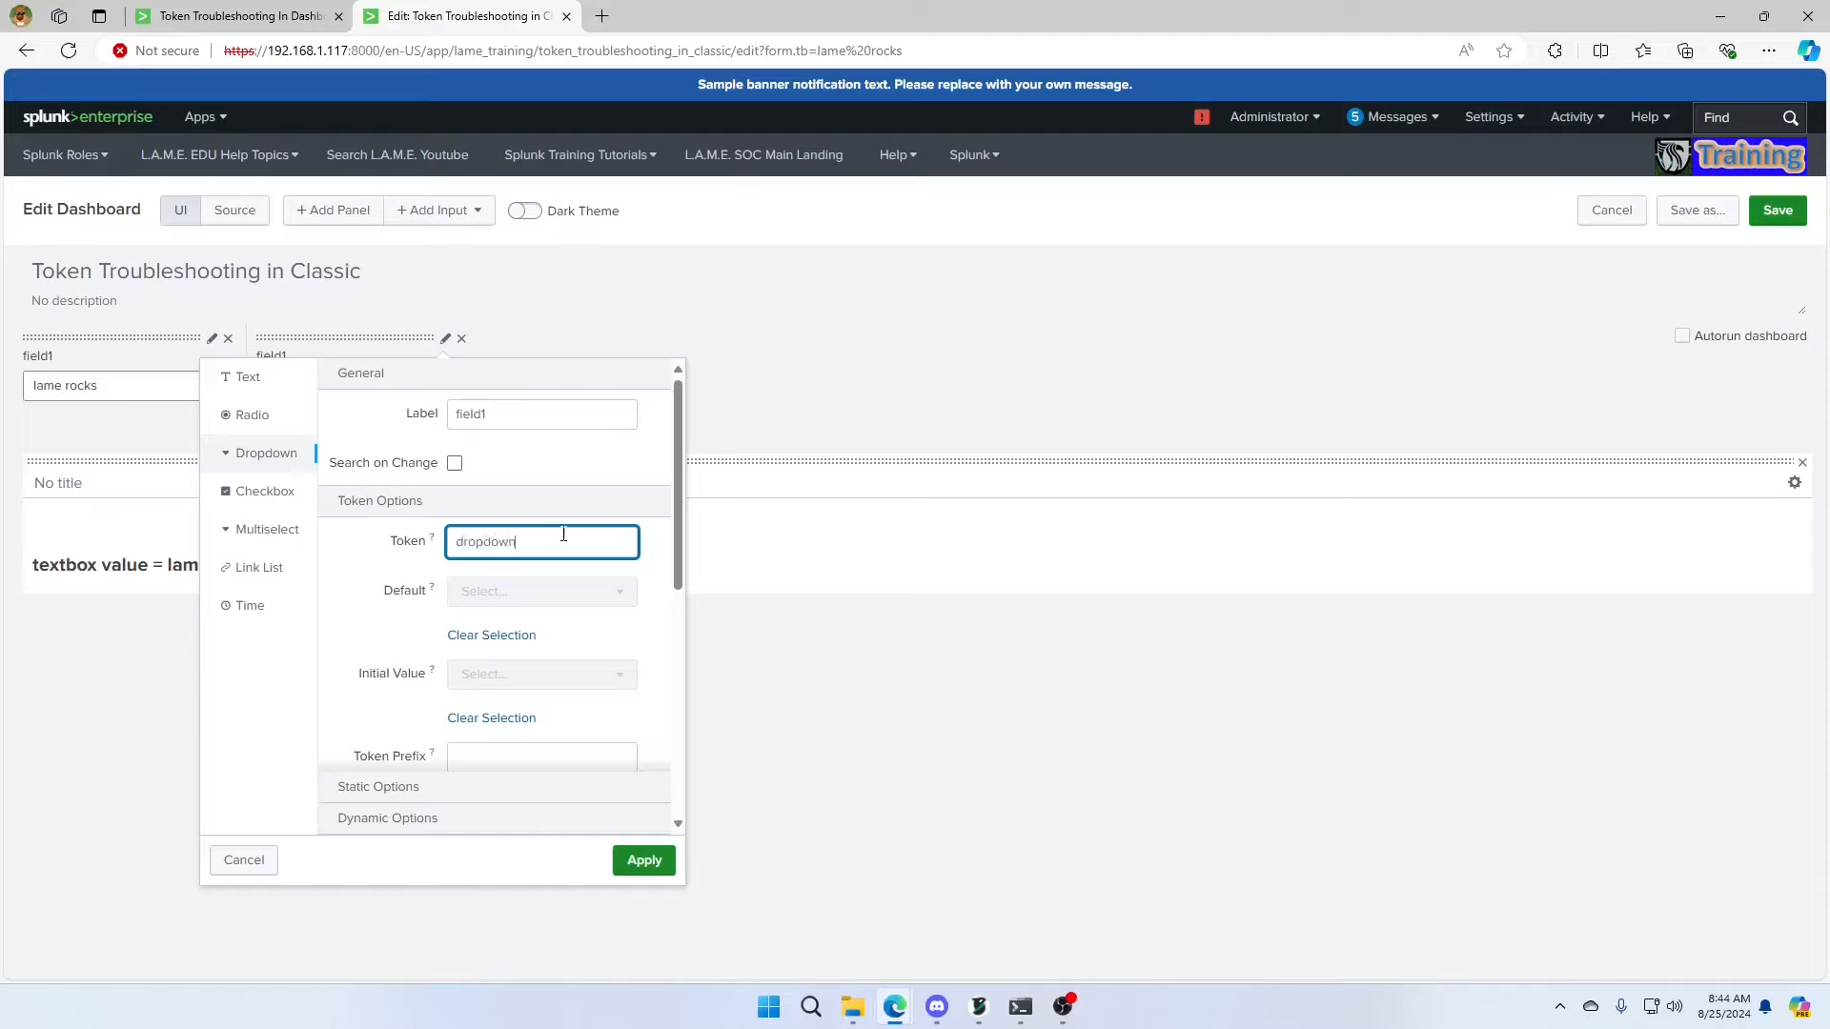
Define the dropdown's static options "all" with value * and "option 1" with value a.
scroll(564, 534, "down", 6)
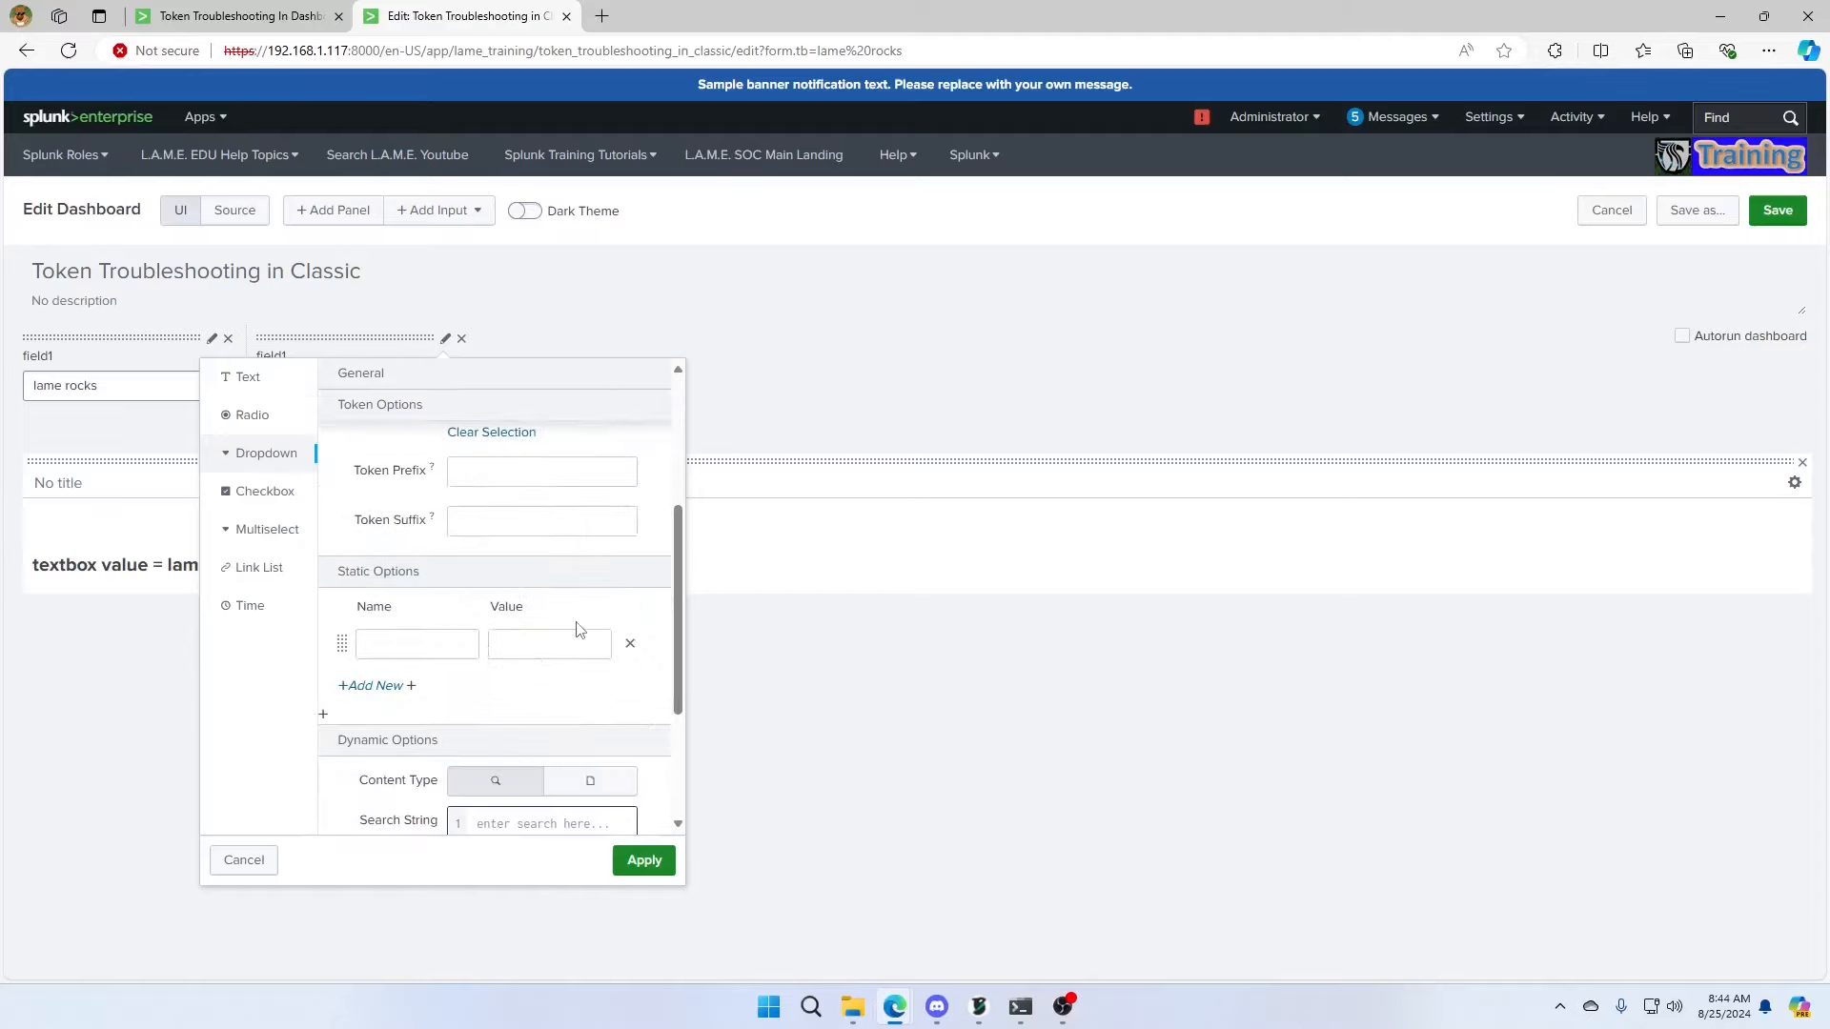
scroll(577, 622, "up", 3)
left_click(396, 705)
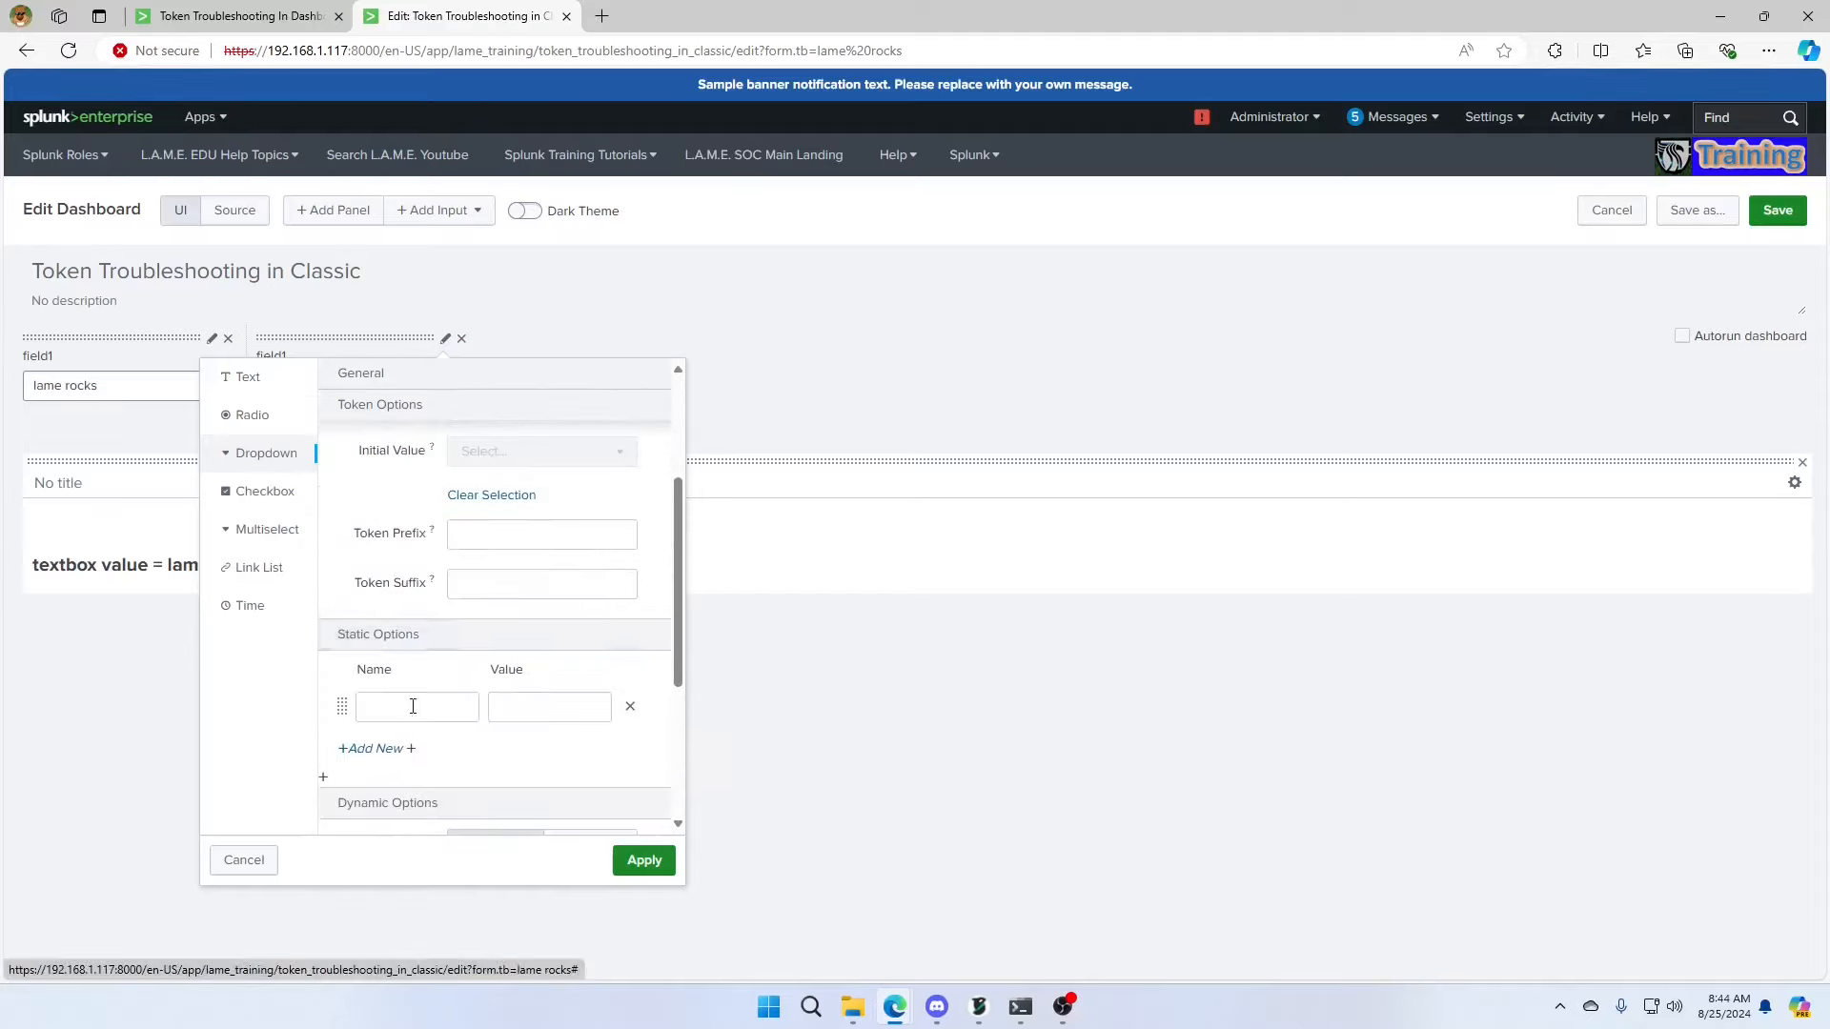
type("all")
left_click(498, 717)
type("*")
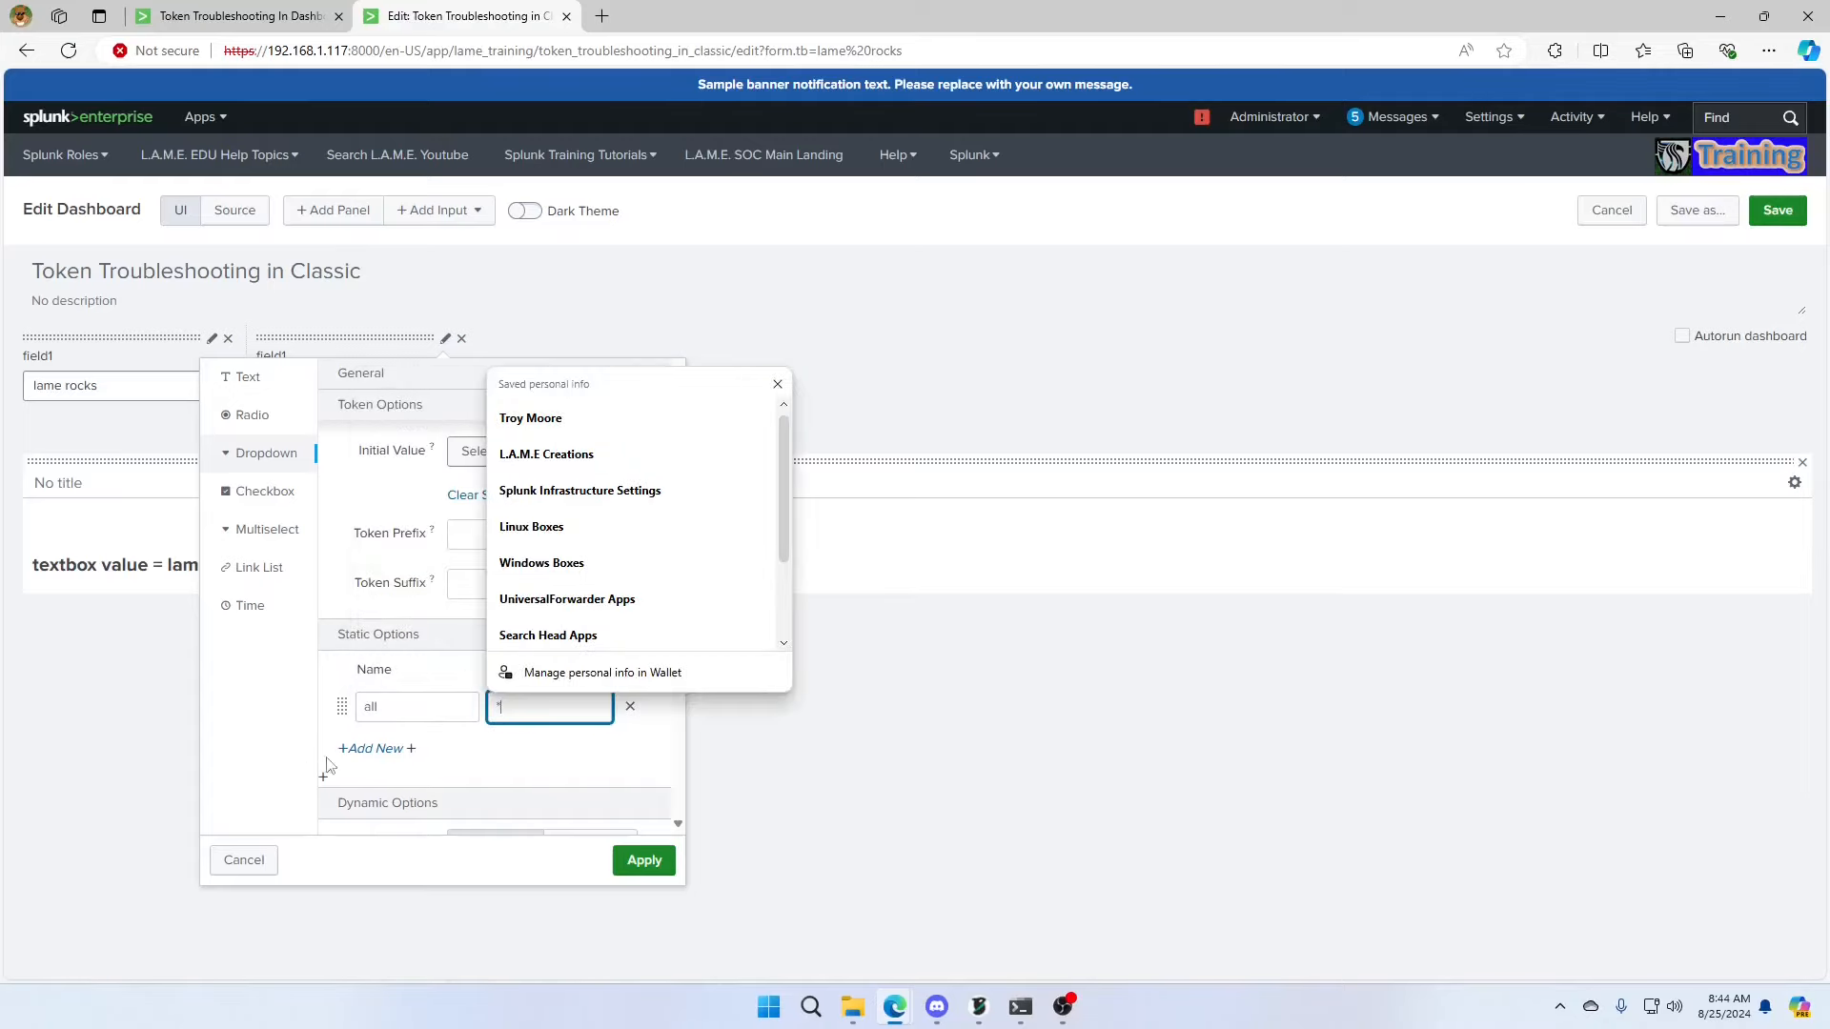
left_click(372, 748)
left_click(406, 753)
type("a")
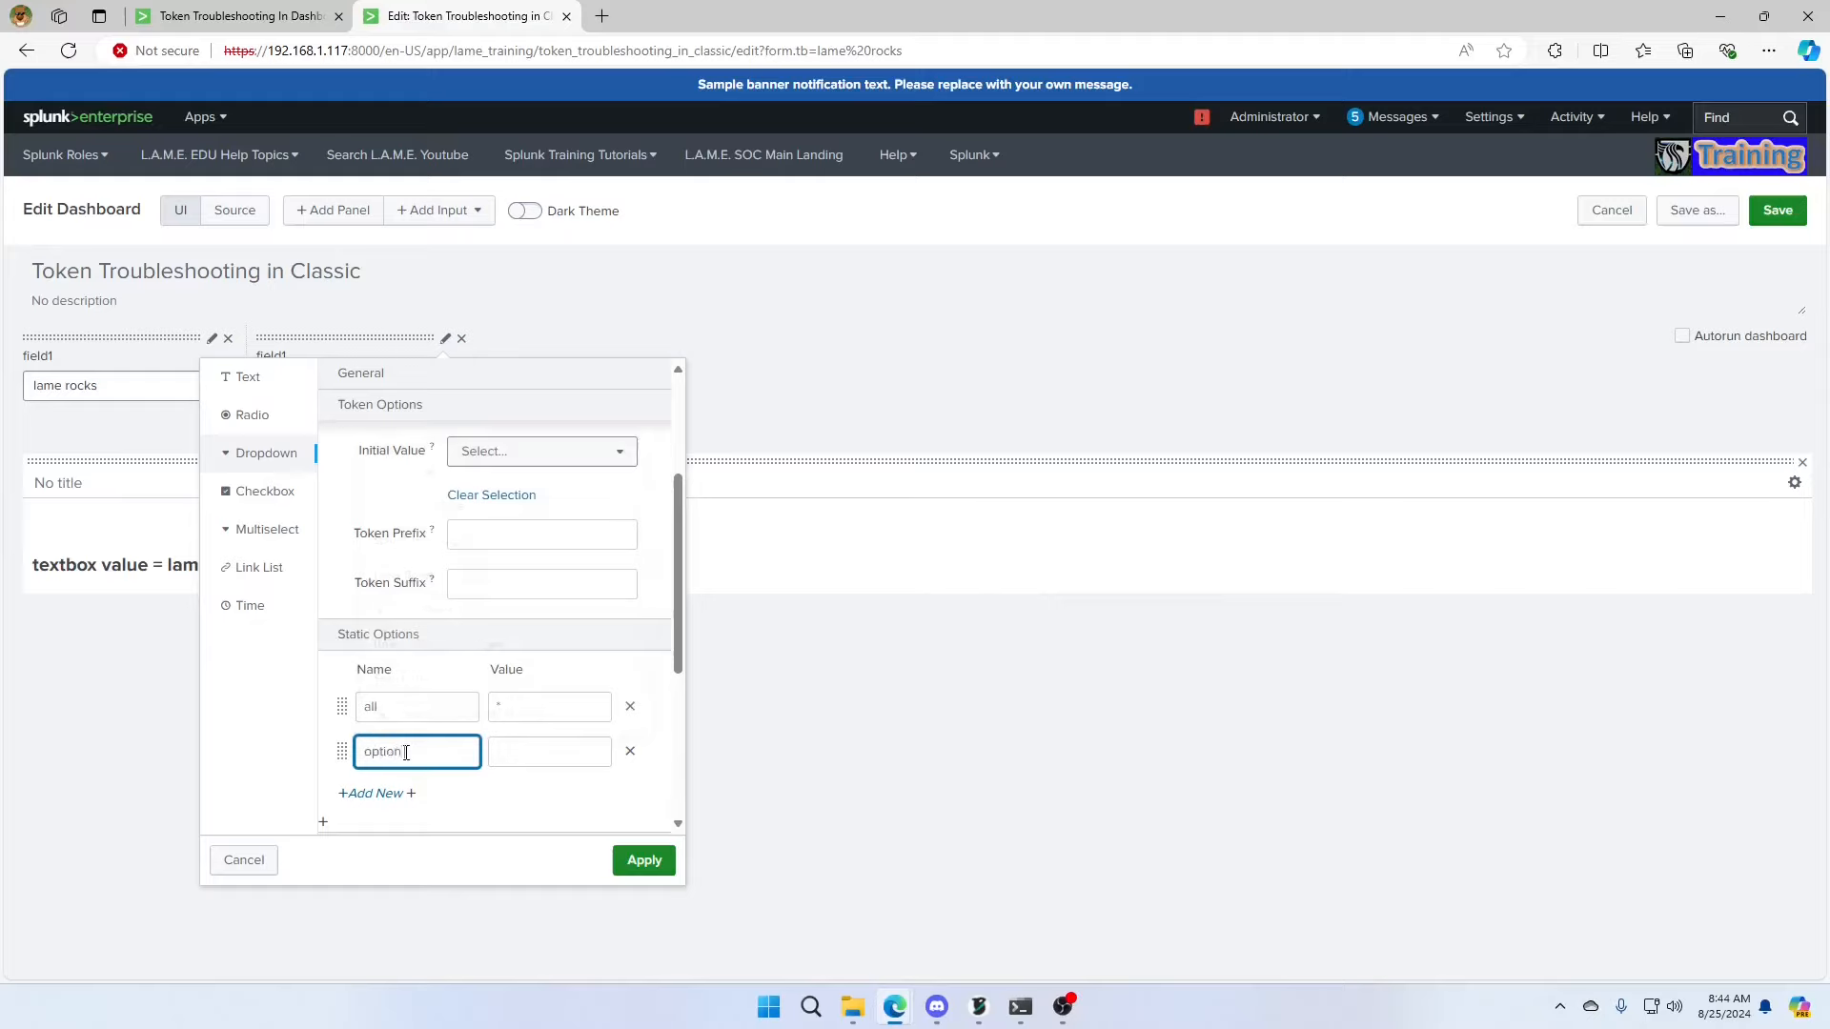
key("Tab")
type("a")
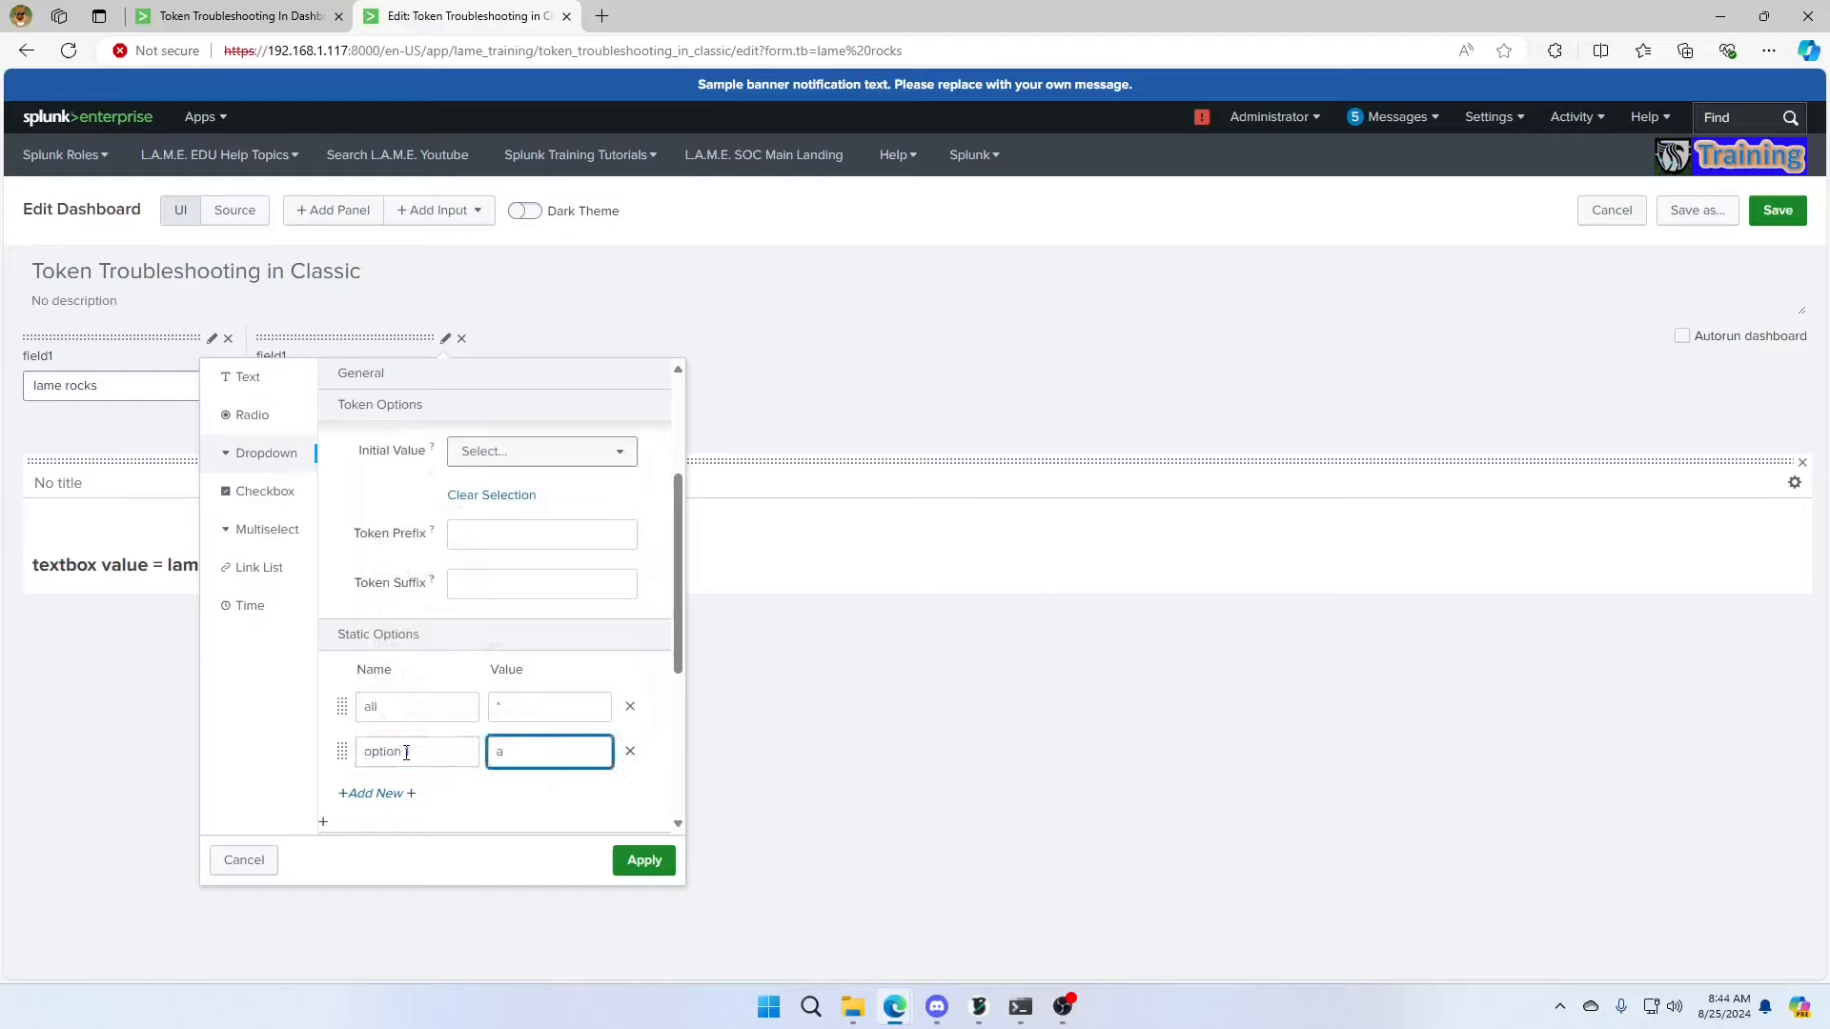
Add the static option "option 2" with value b to the dropdown, apply it and save the dashboard.
left_click(378, 794)
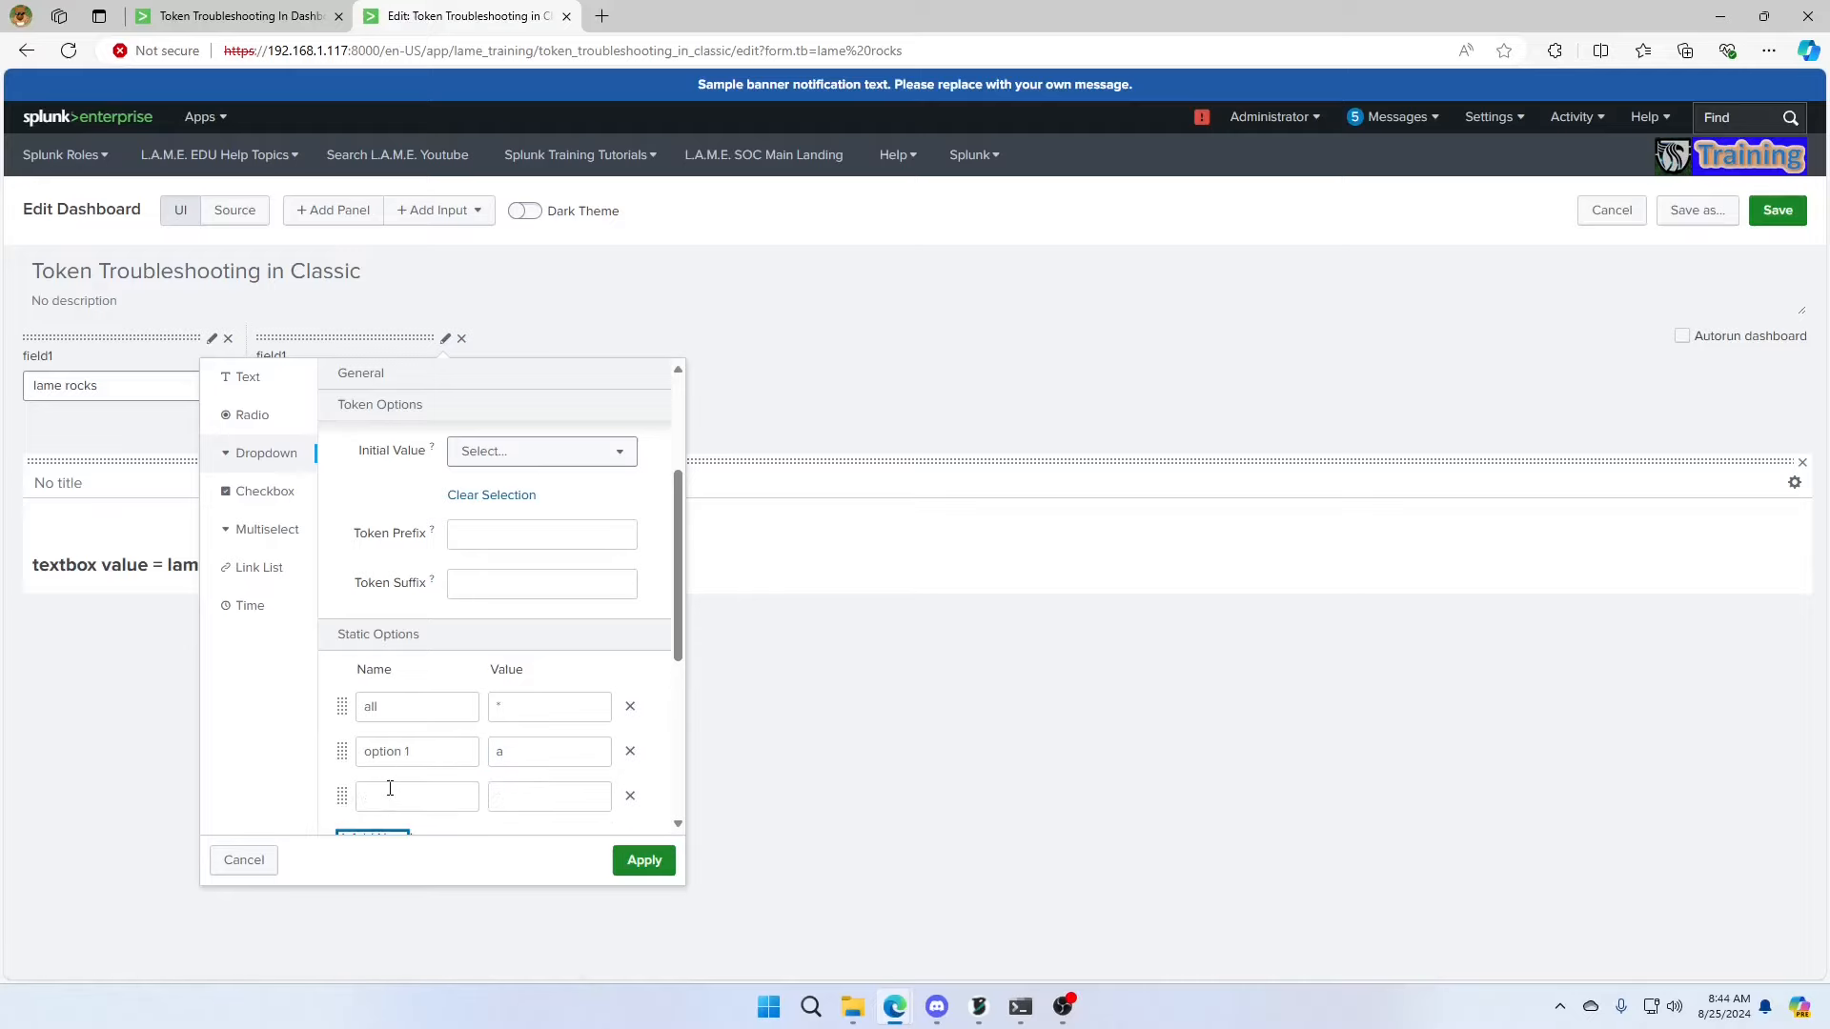
left_click(390, 791)
type("option 2")
key("Tab")
type("b")
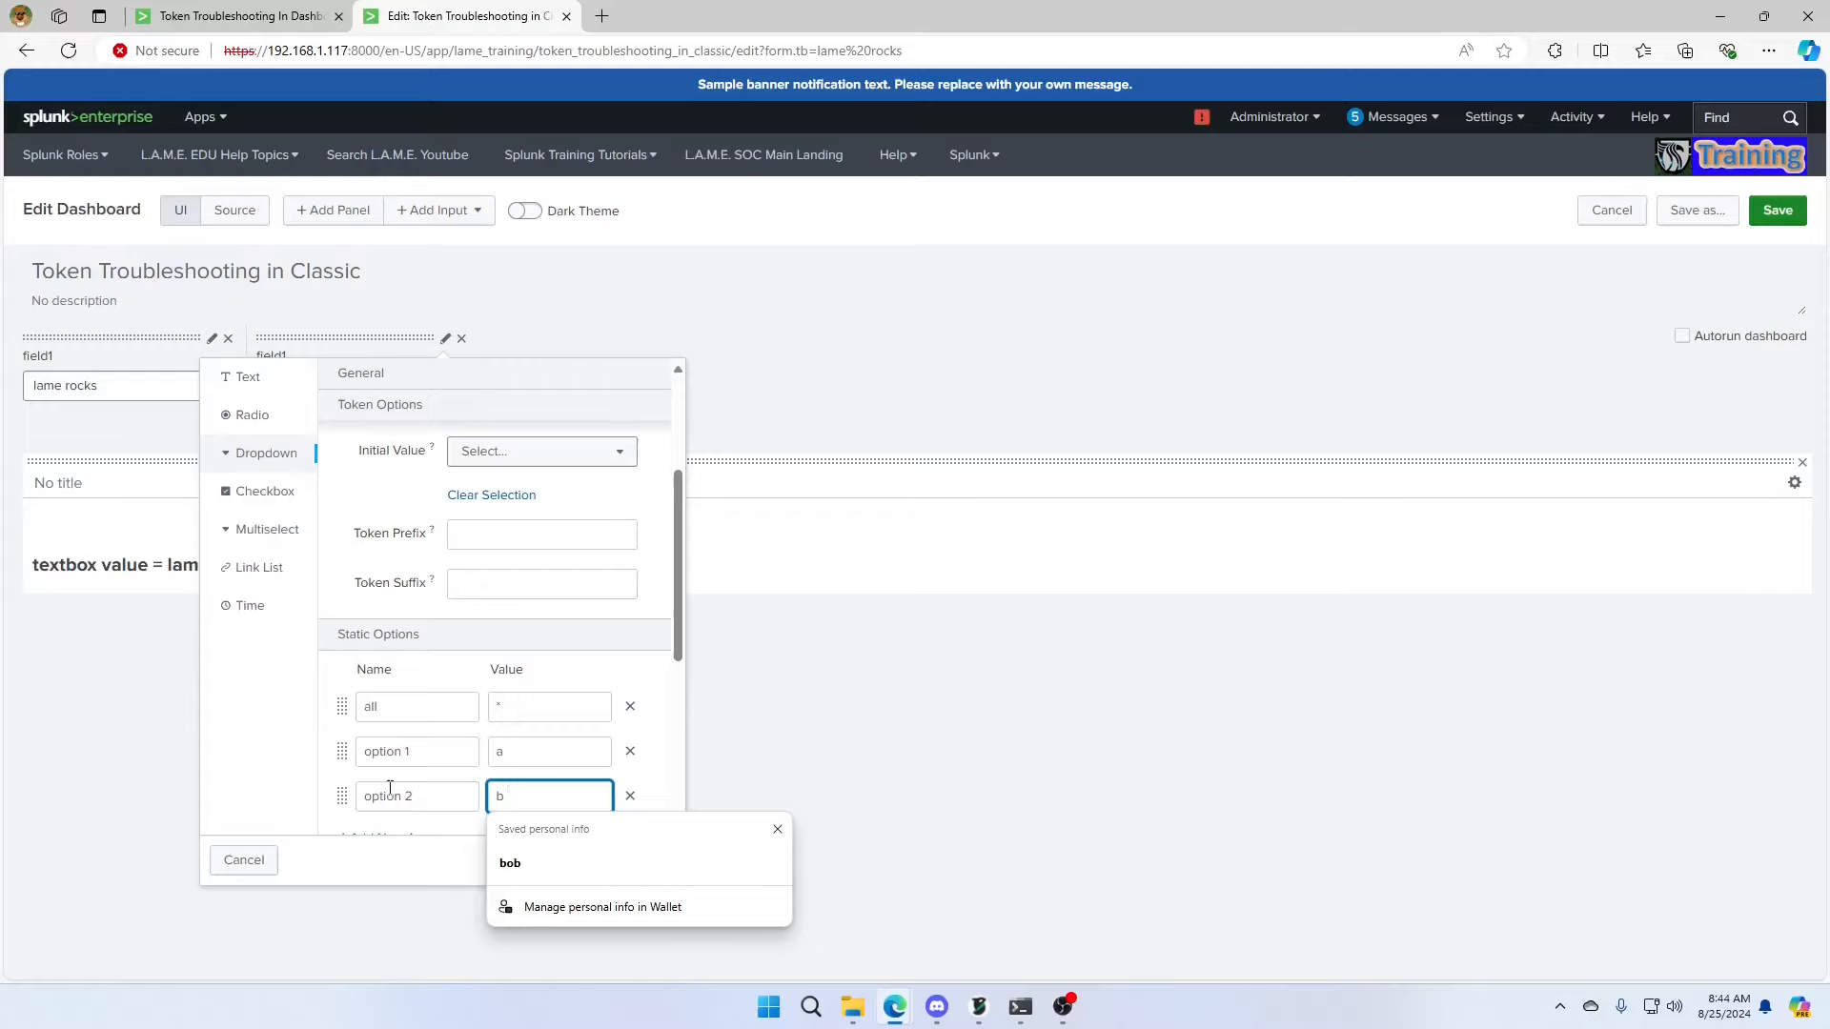
left_click(305, 784)
scroll(534, 781, "down", 2)
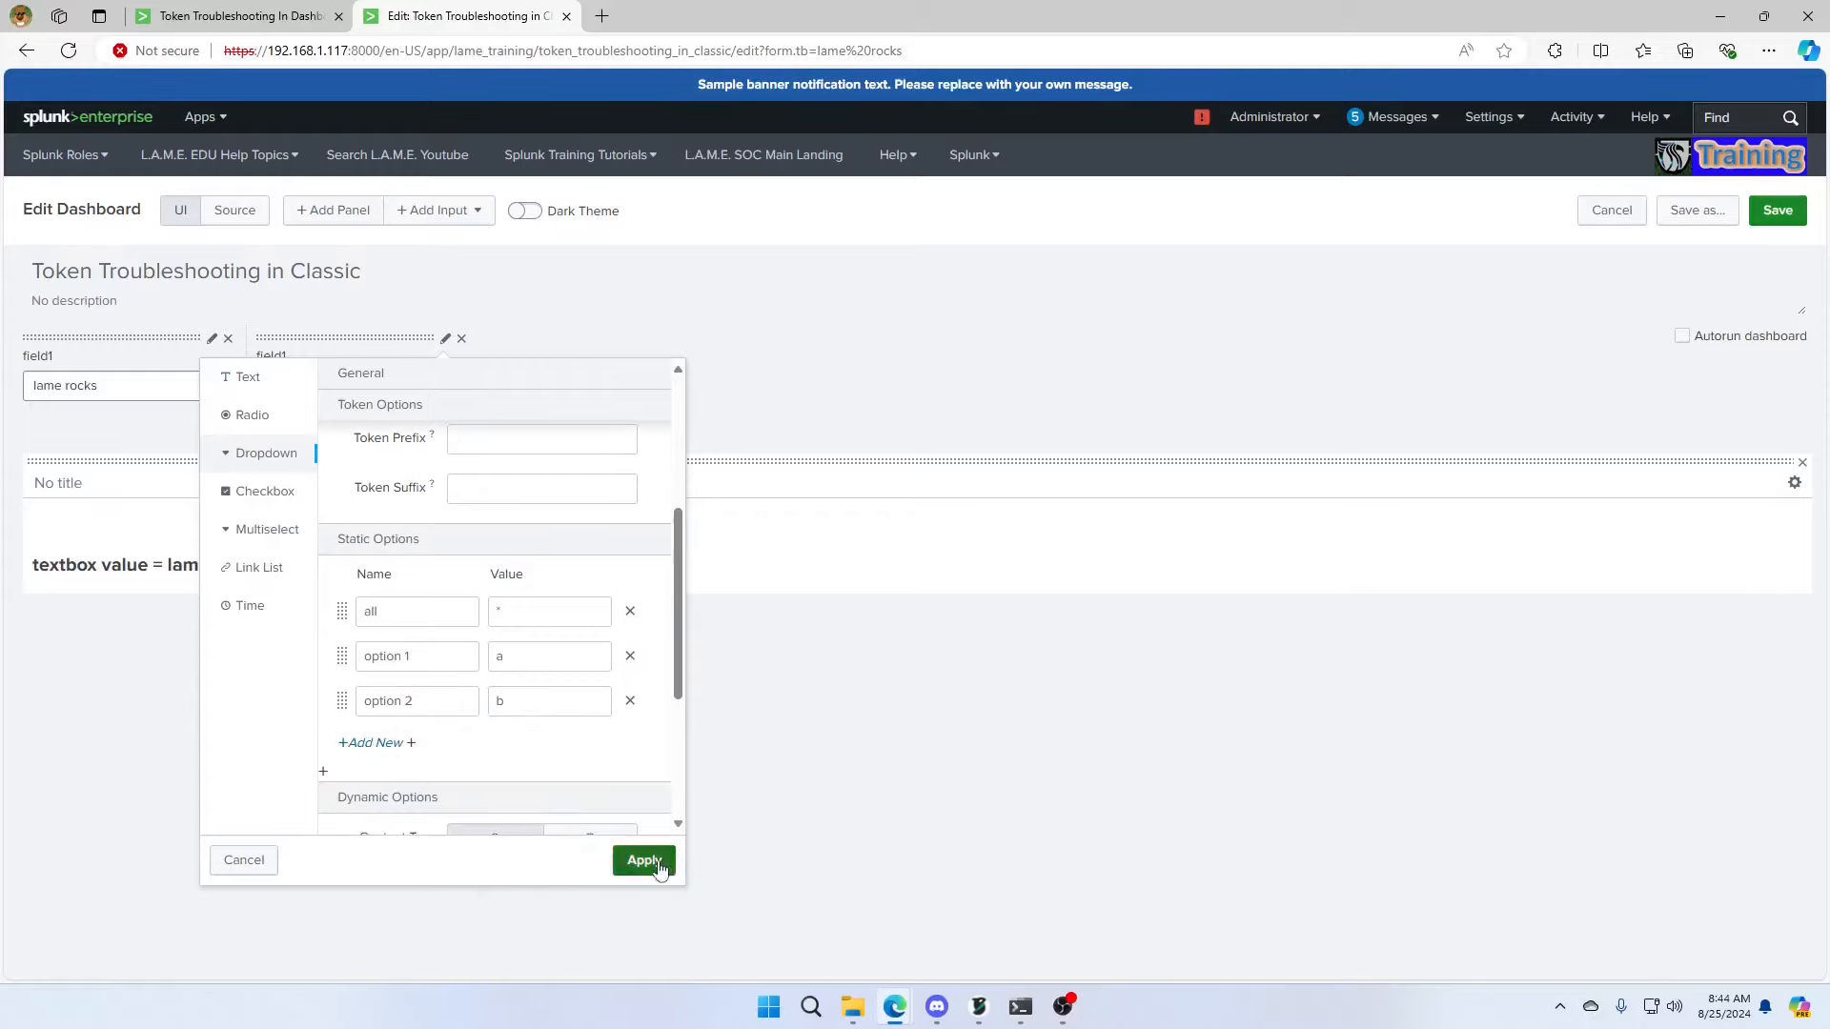
left_click(642, 861)
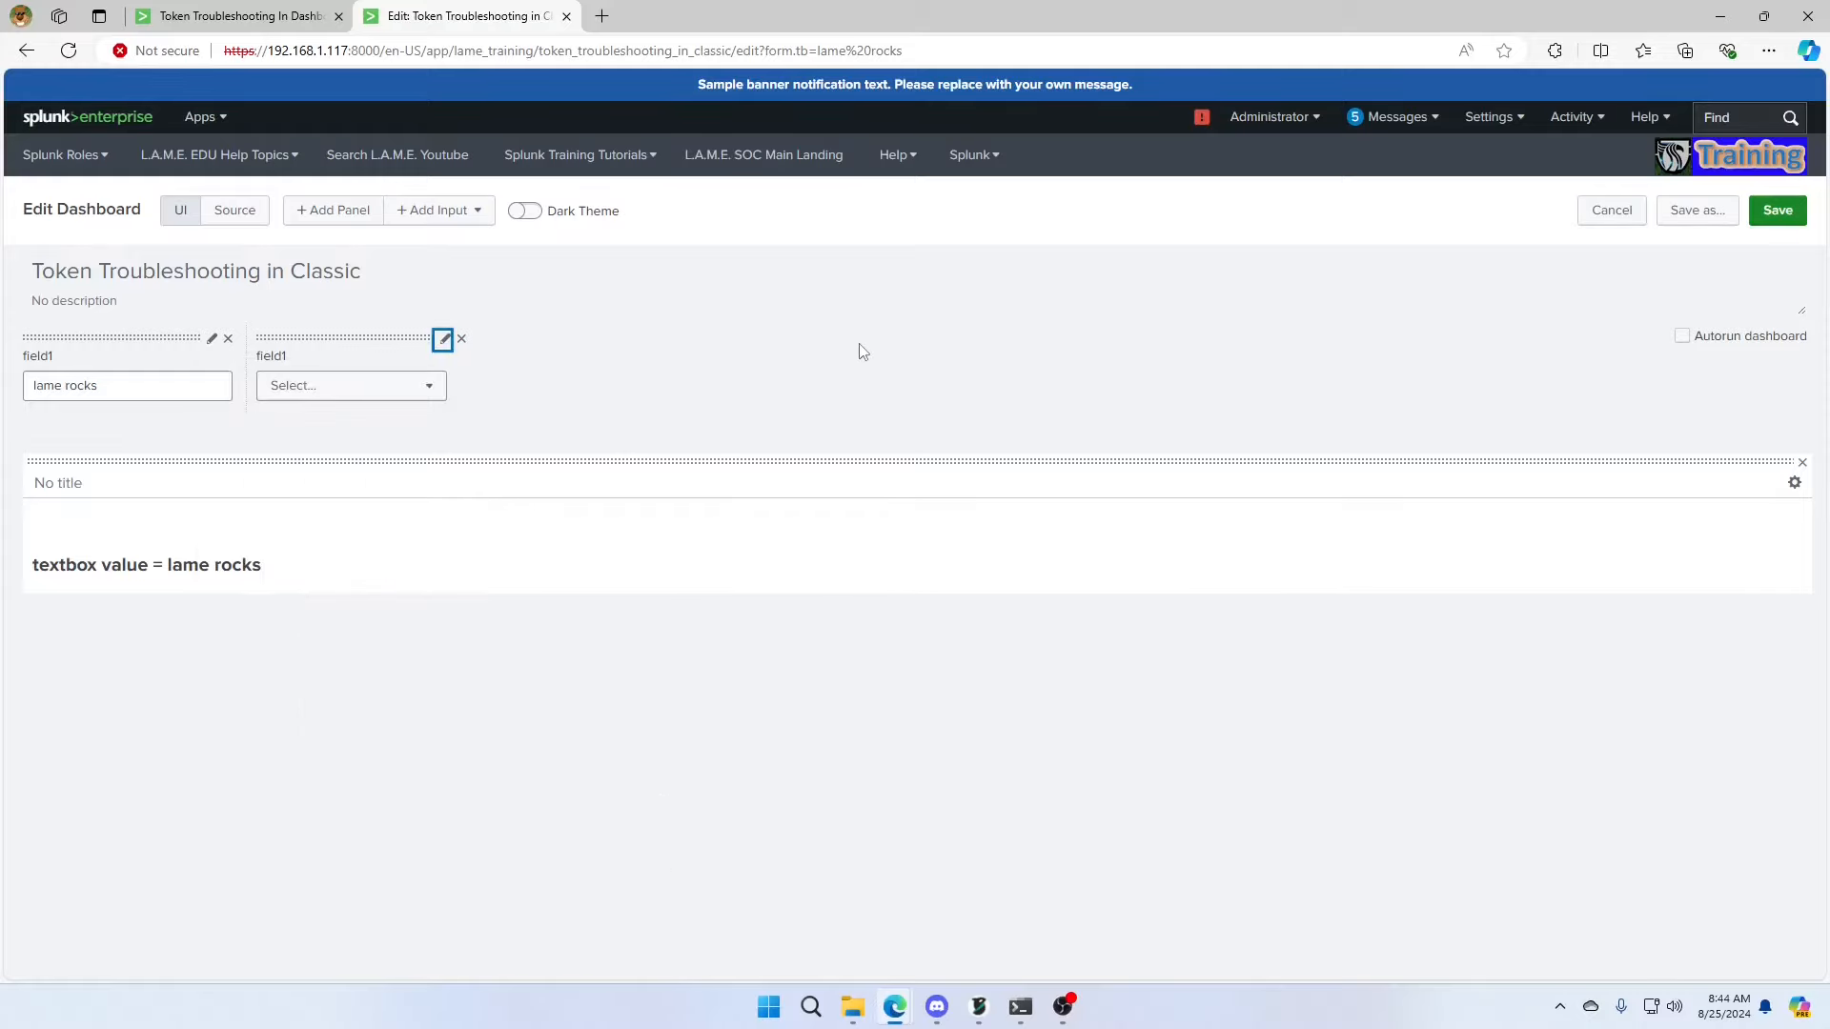
left_click(1778, 209)
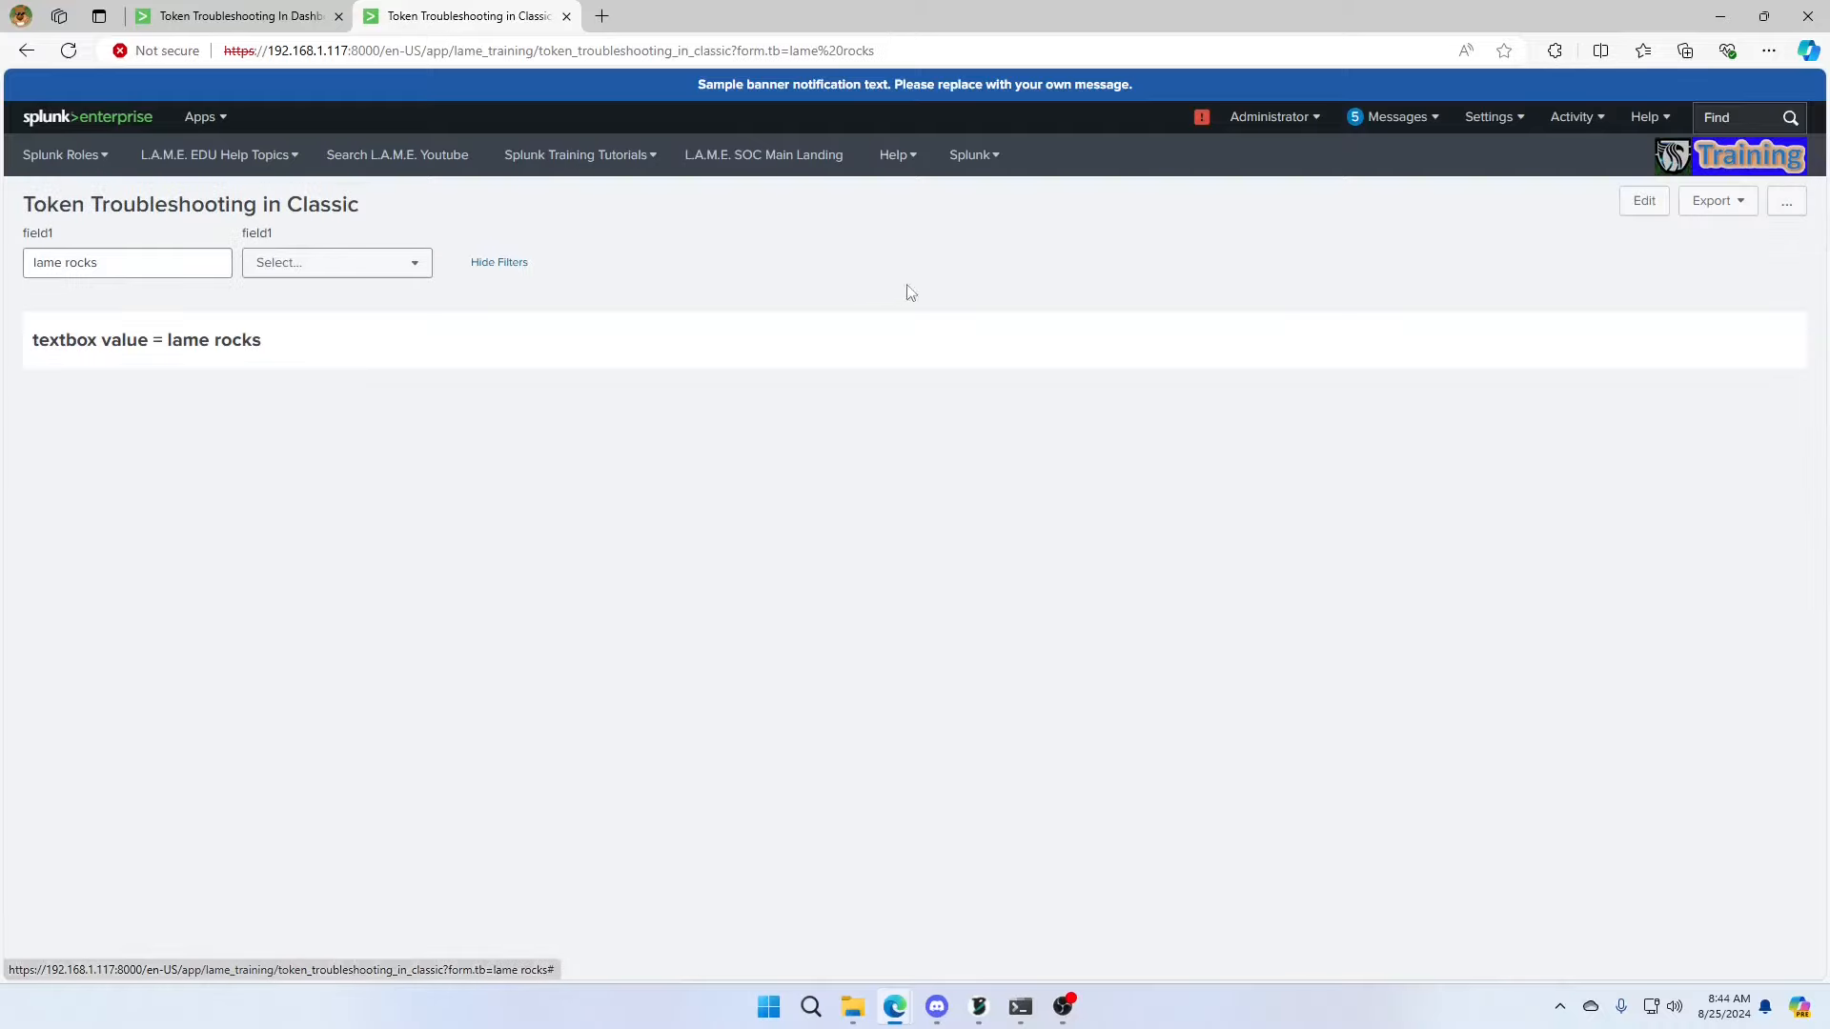
In the dashboard's source, duplicate the h1 block showing the textbox value directly below the original.
left_click(1641, 202)
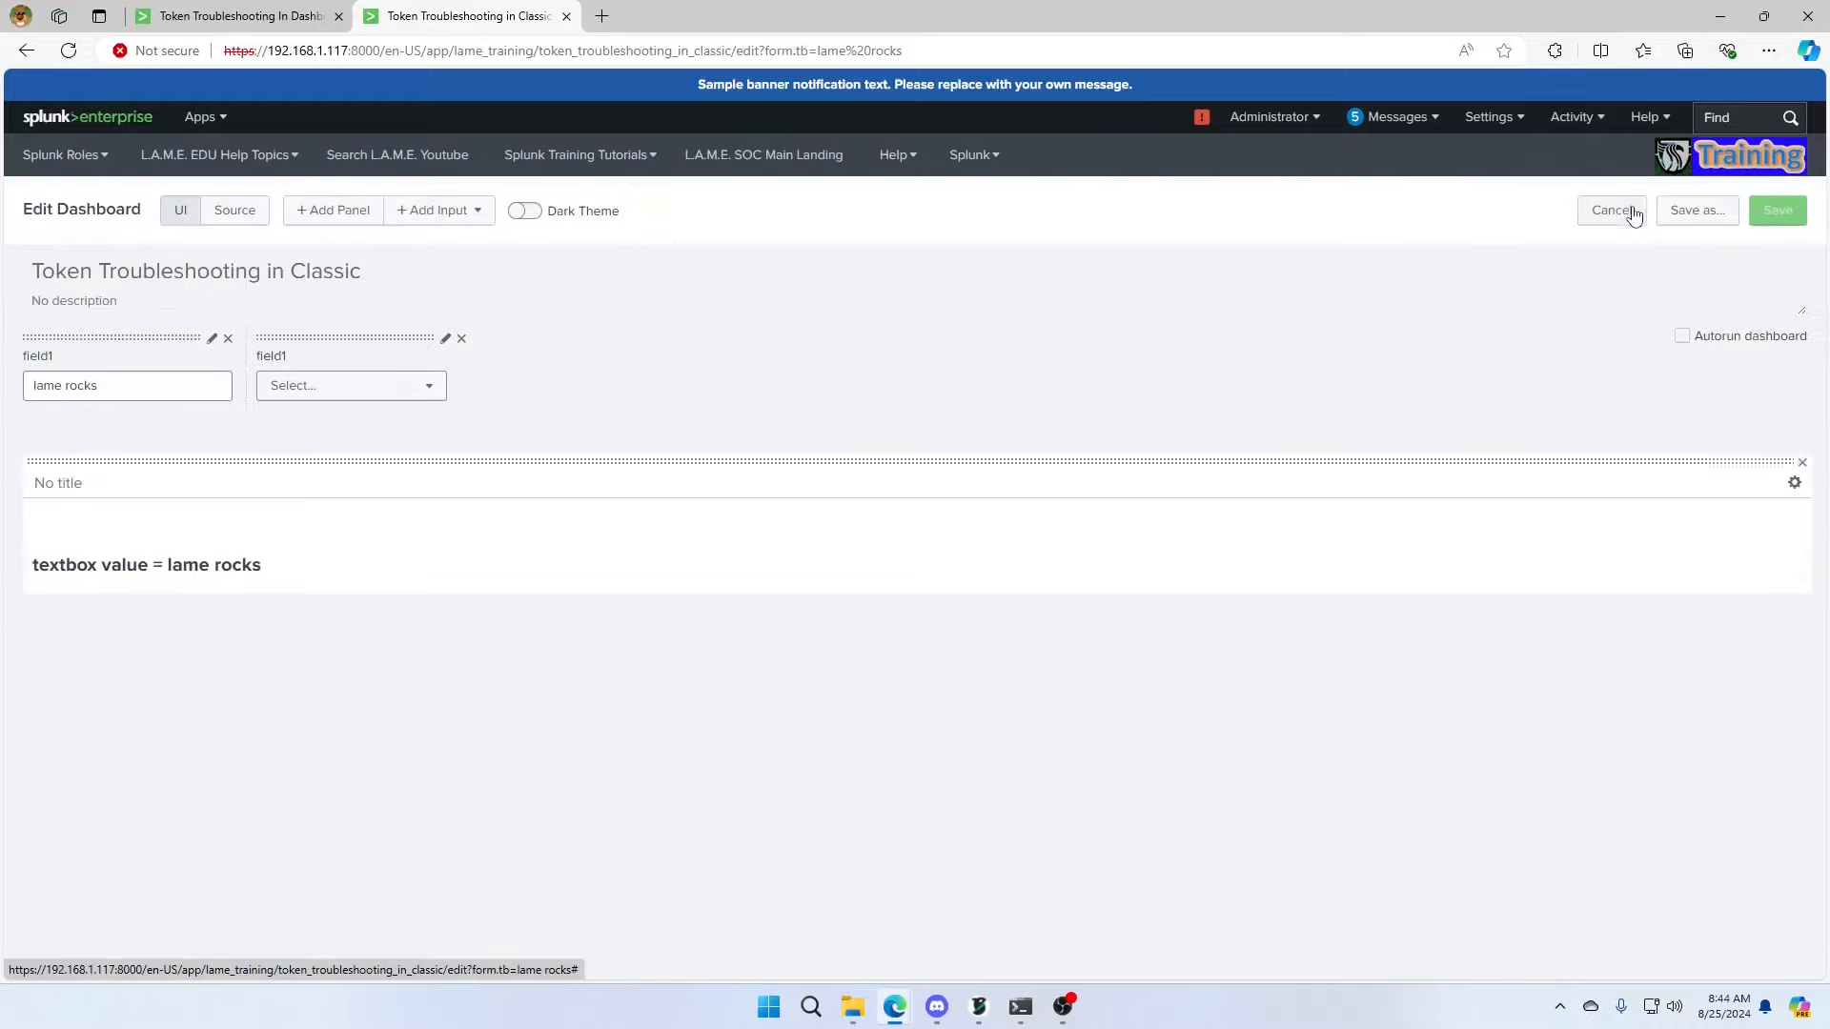
left_click(254, 219)
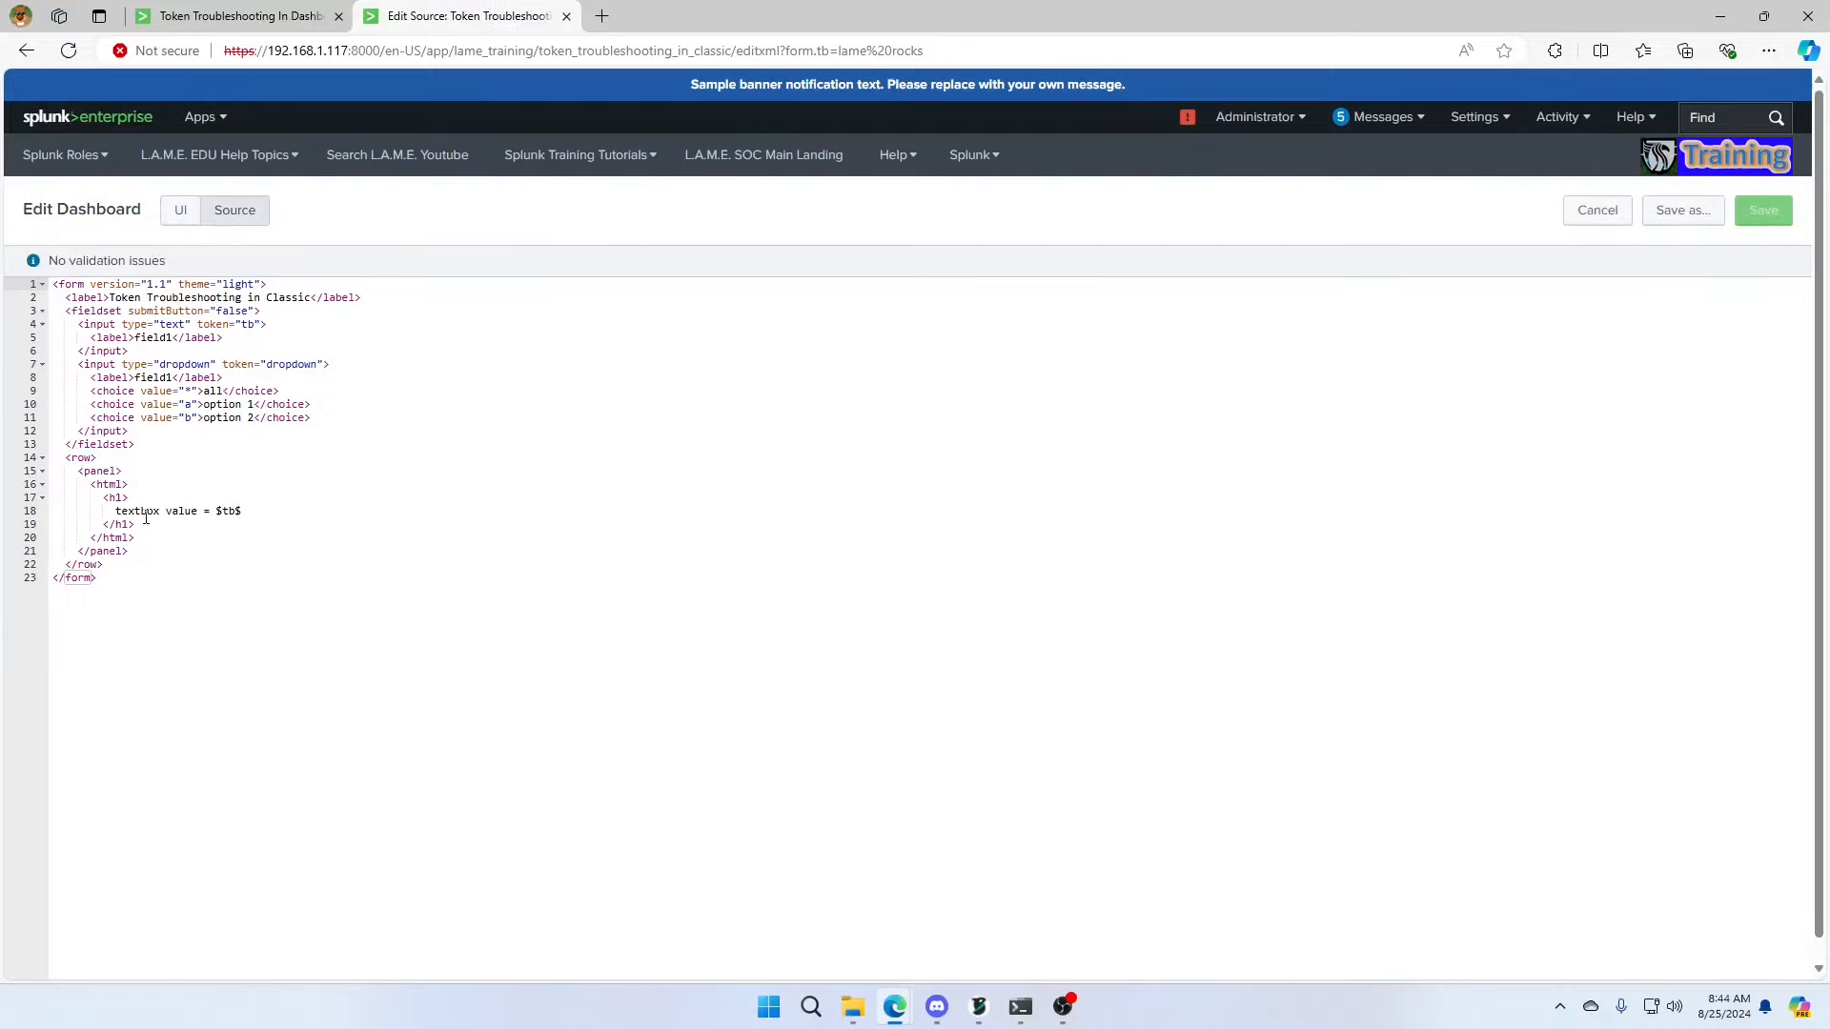
left_click_drag(178, 525, 78, 493)
key("ctrl+c")
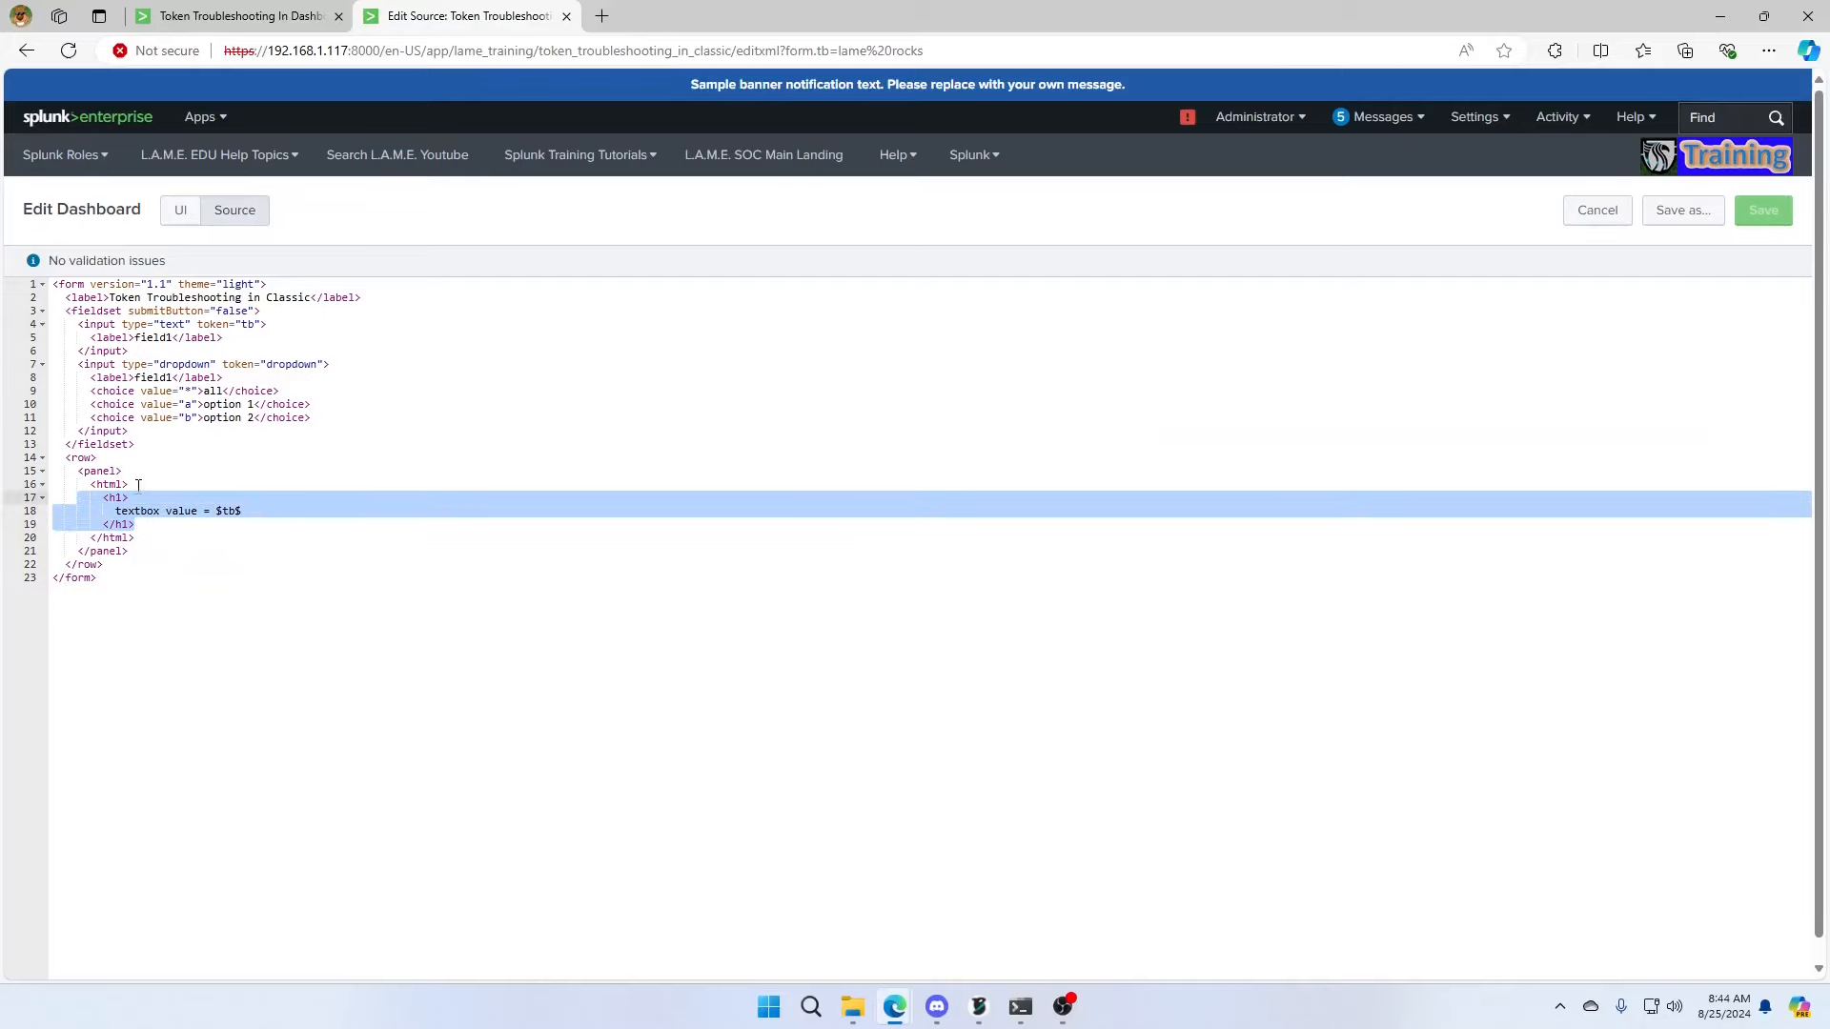
left_click(187, 525)
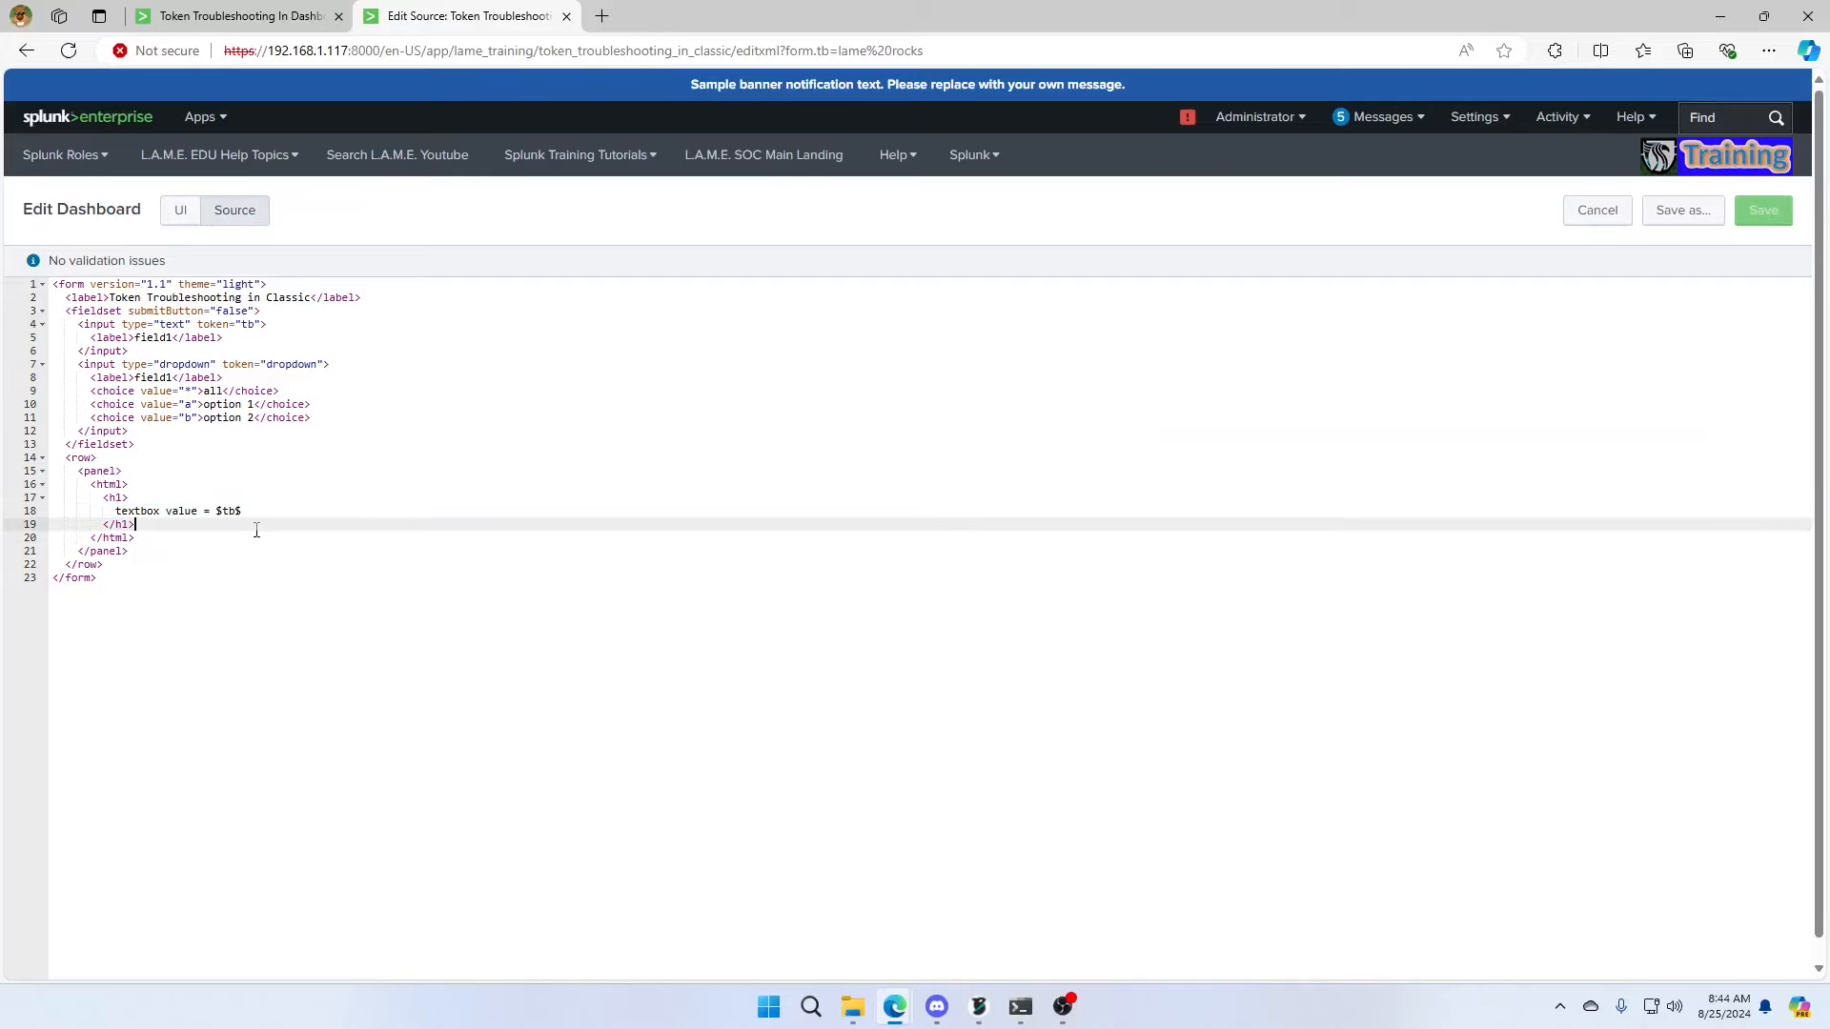
key("Return")
key("ctrl+v")
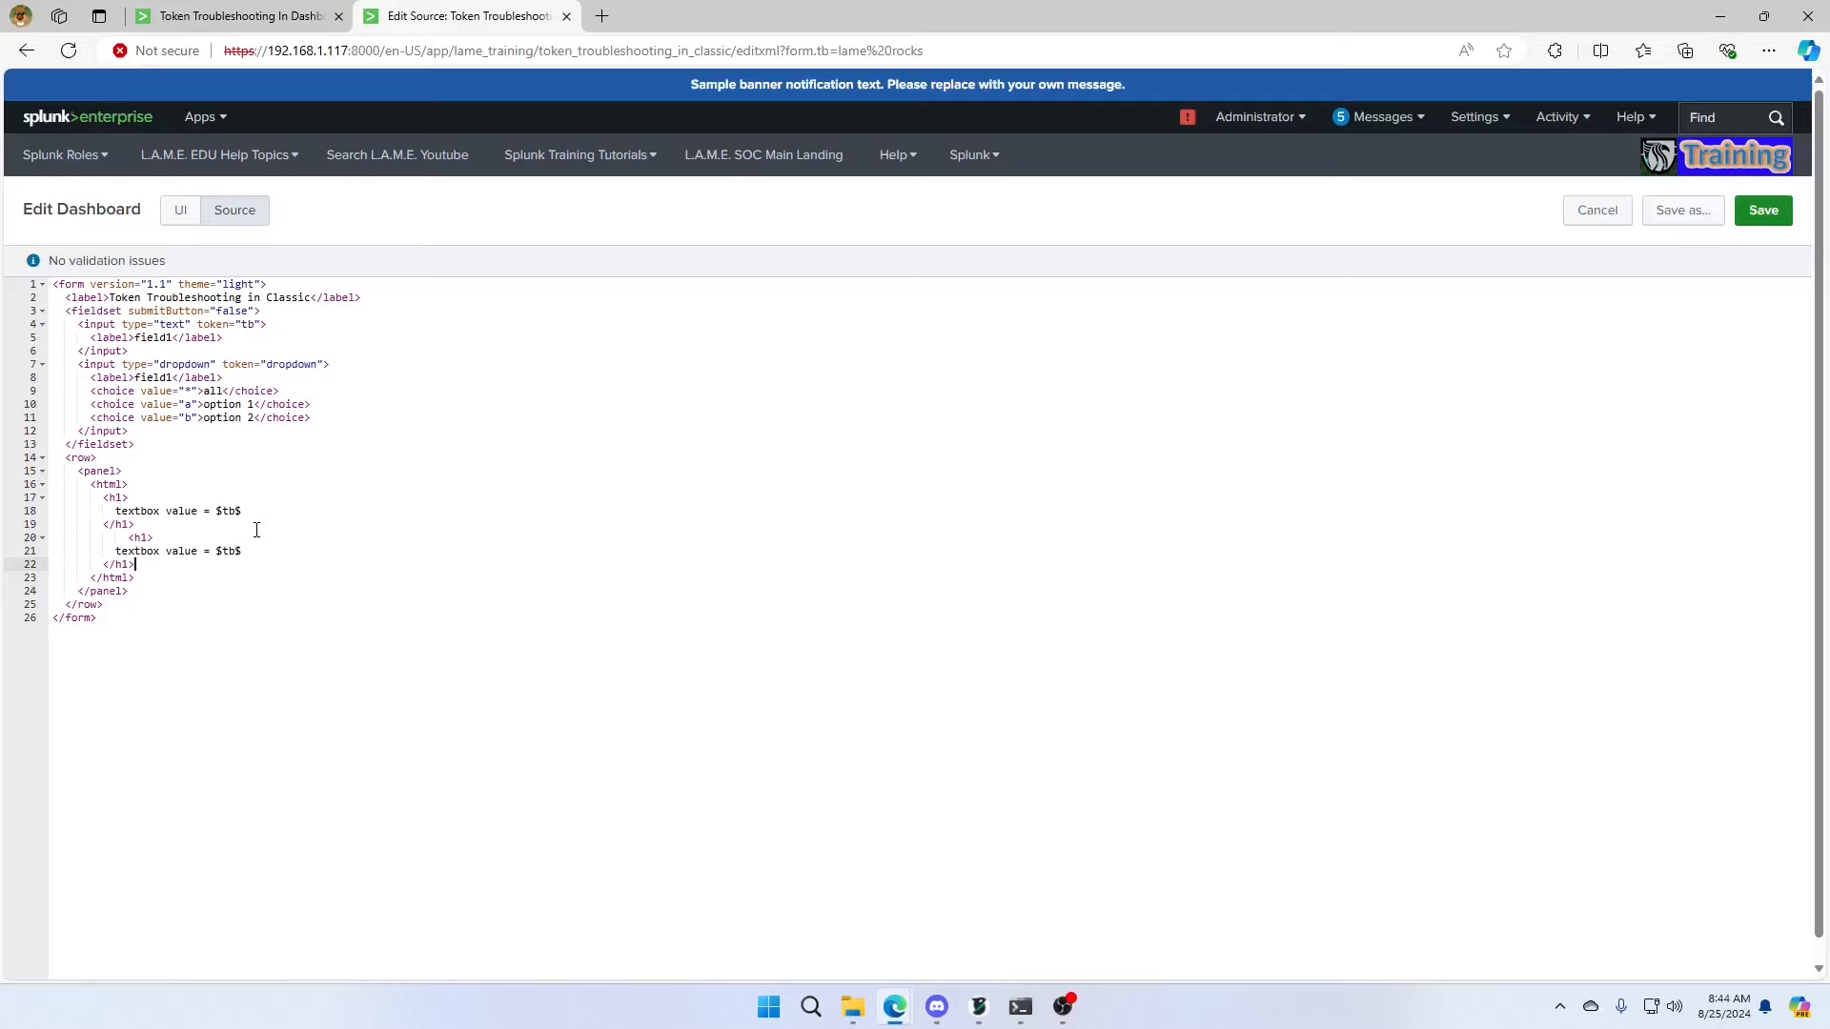
Align the duplicated h1 block, change its text to "dropdown value = $dropdown$" and save the dashboard.
key("Up")
key("Up")
key("Home")
key("BackSpace")
key("BackSpace")
key("Down")
key("Delete")
key("Delete")
key("Delete")
key("Delete")
key("Delete")
key("Delete")
key("Delete")
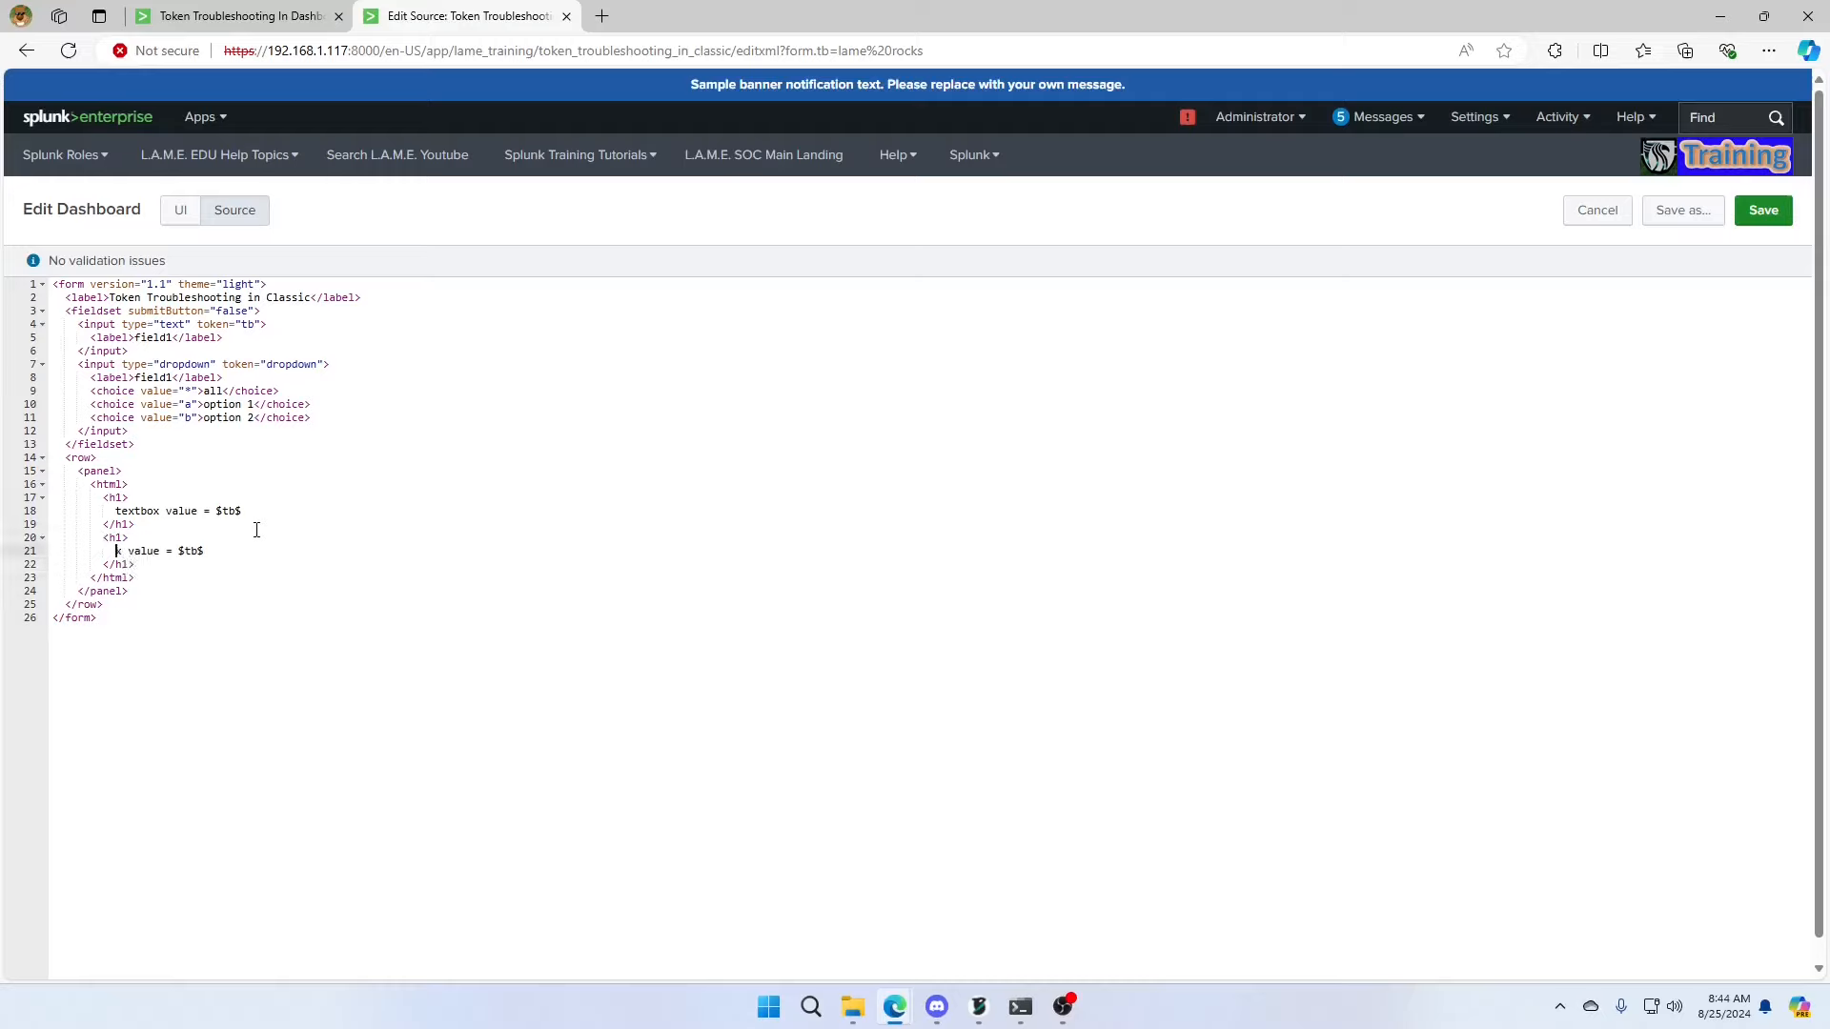
type("drlp")
key("BackSpace")
key("BackSpace")
key("BackSpace")
type("ropdown")
left_click(1763, 210)
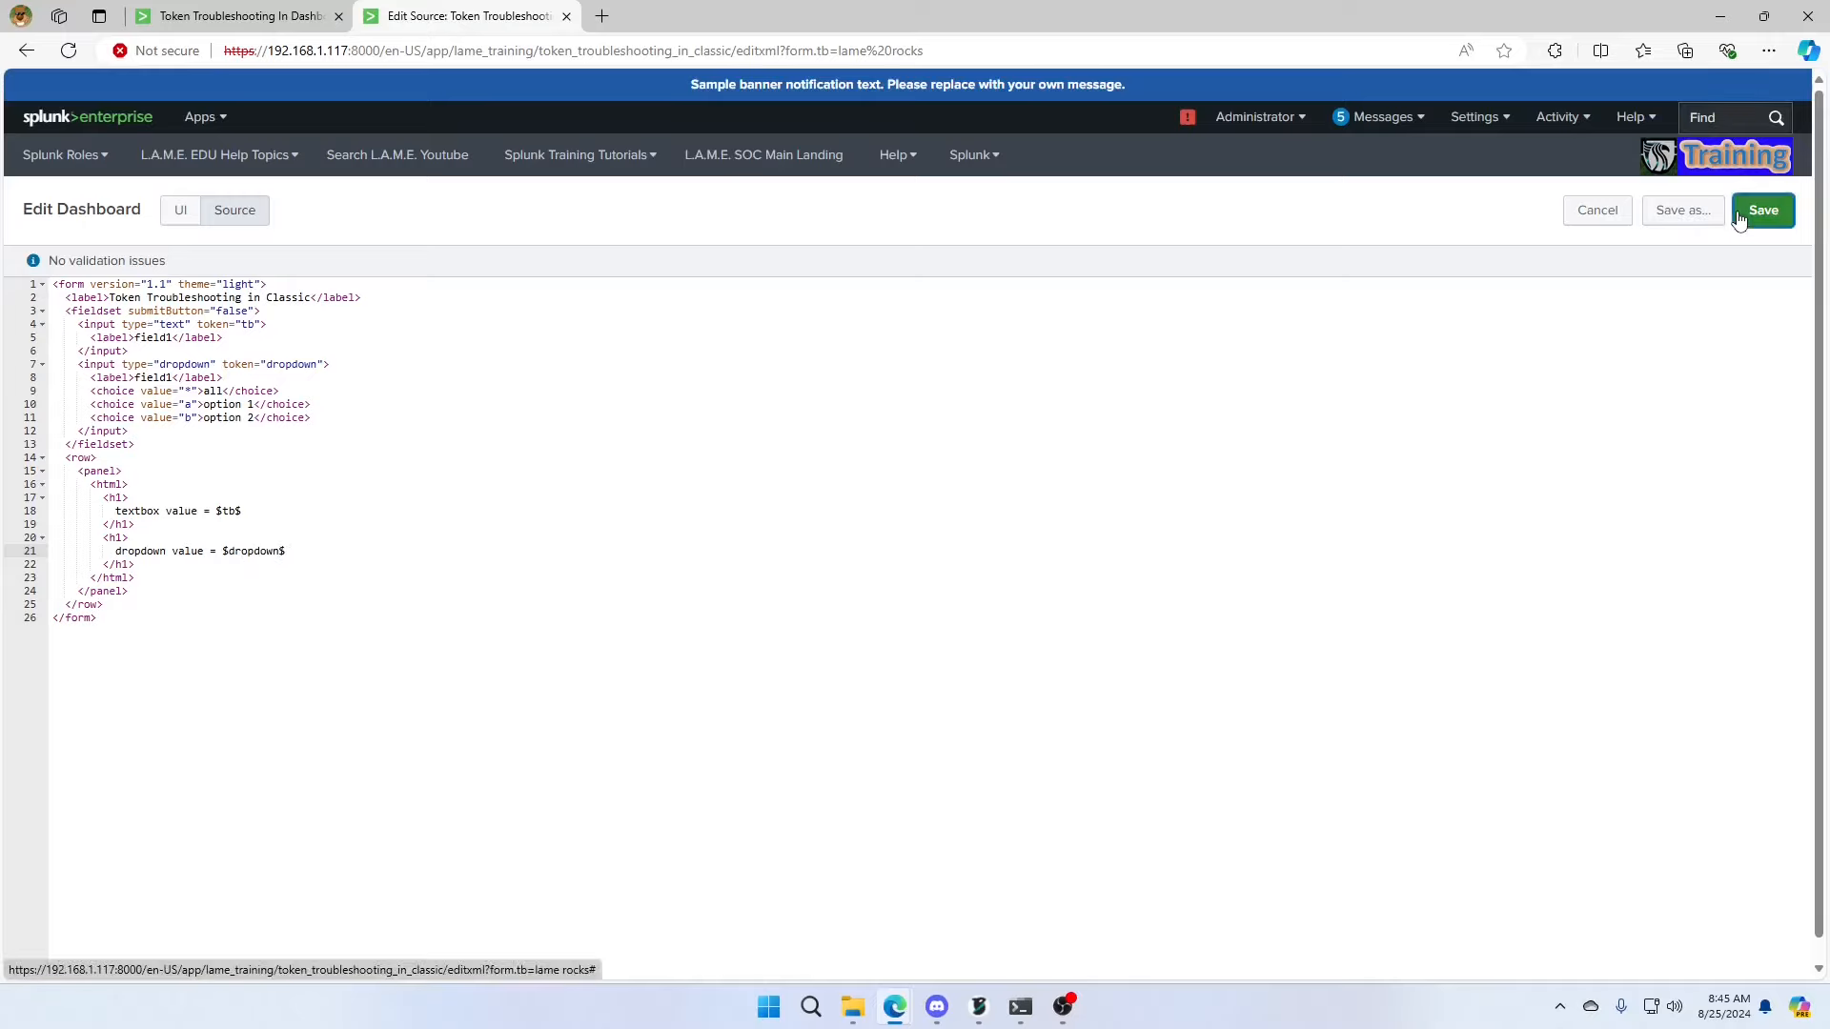
Test the dropdown token by selecting option 1, option 2 and finally all.
left_click(408, 265)
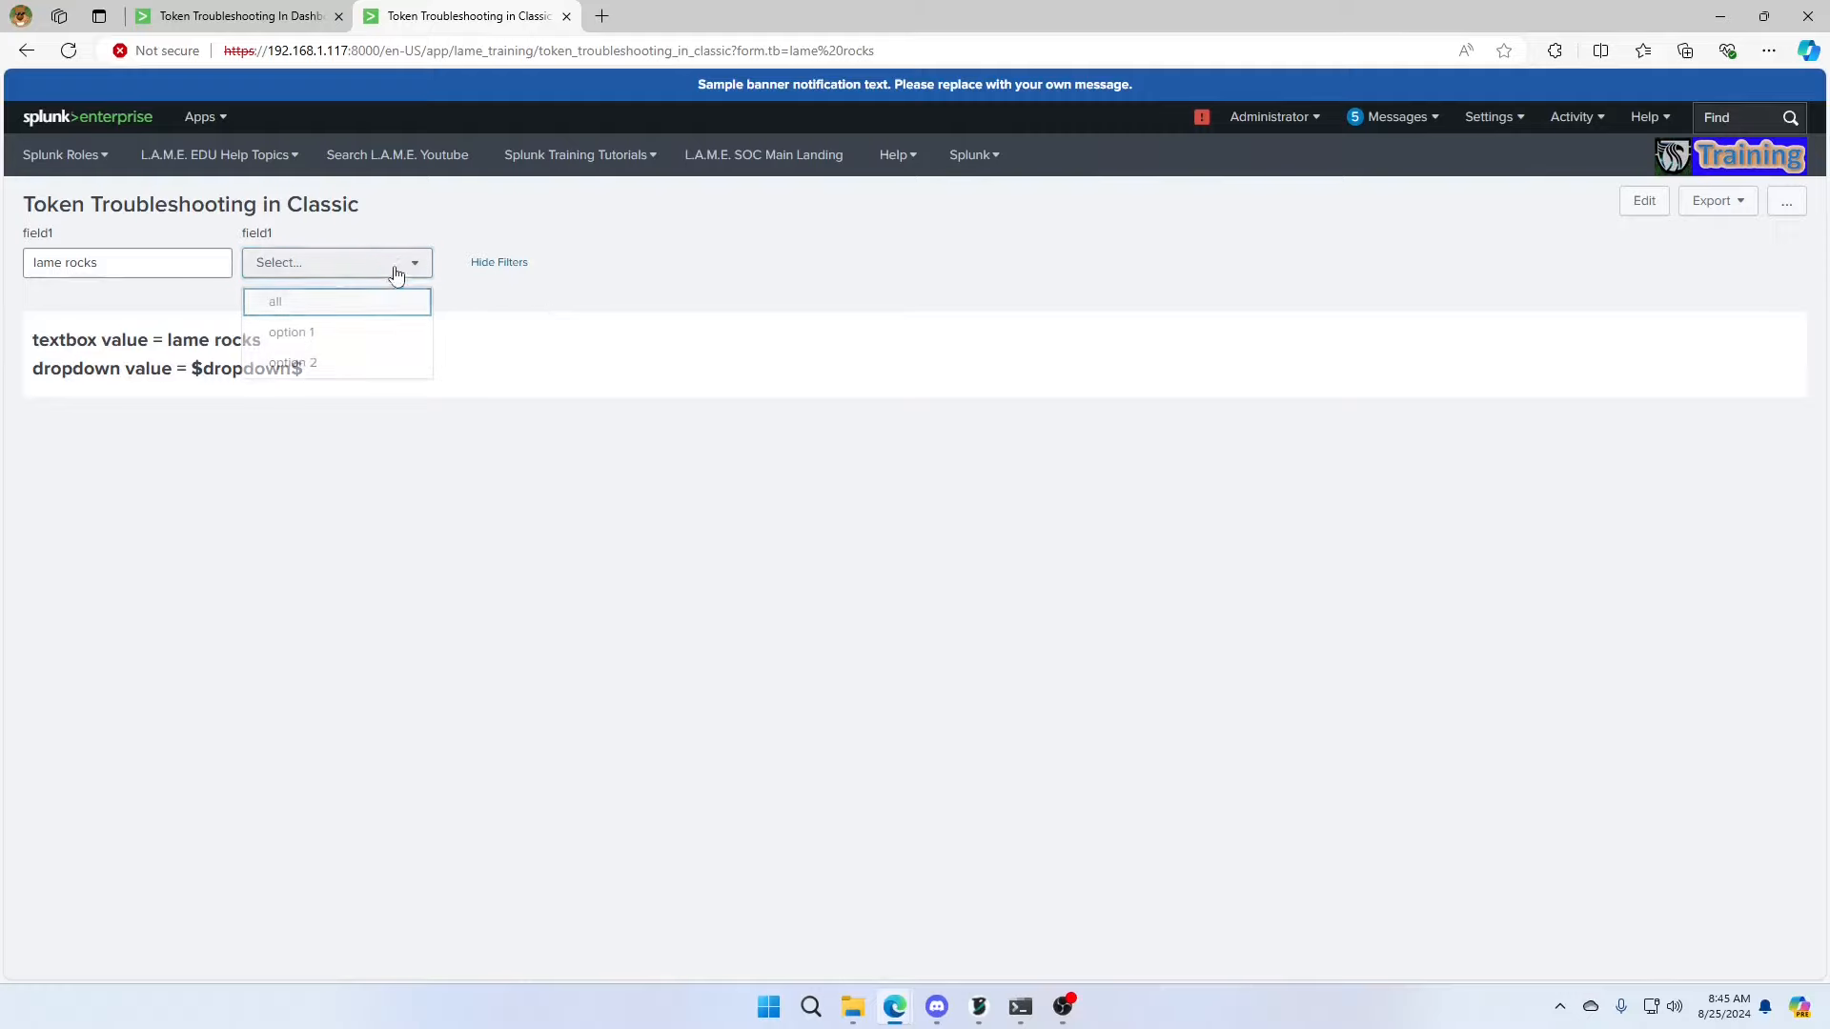
left_click(314, 332)
left_click(353, 267)
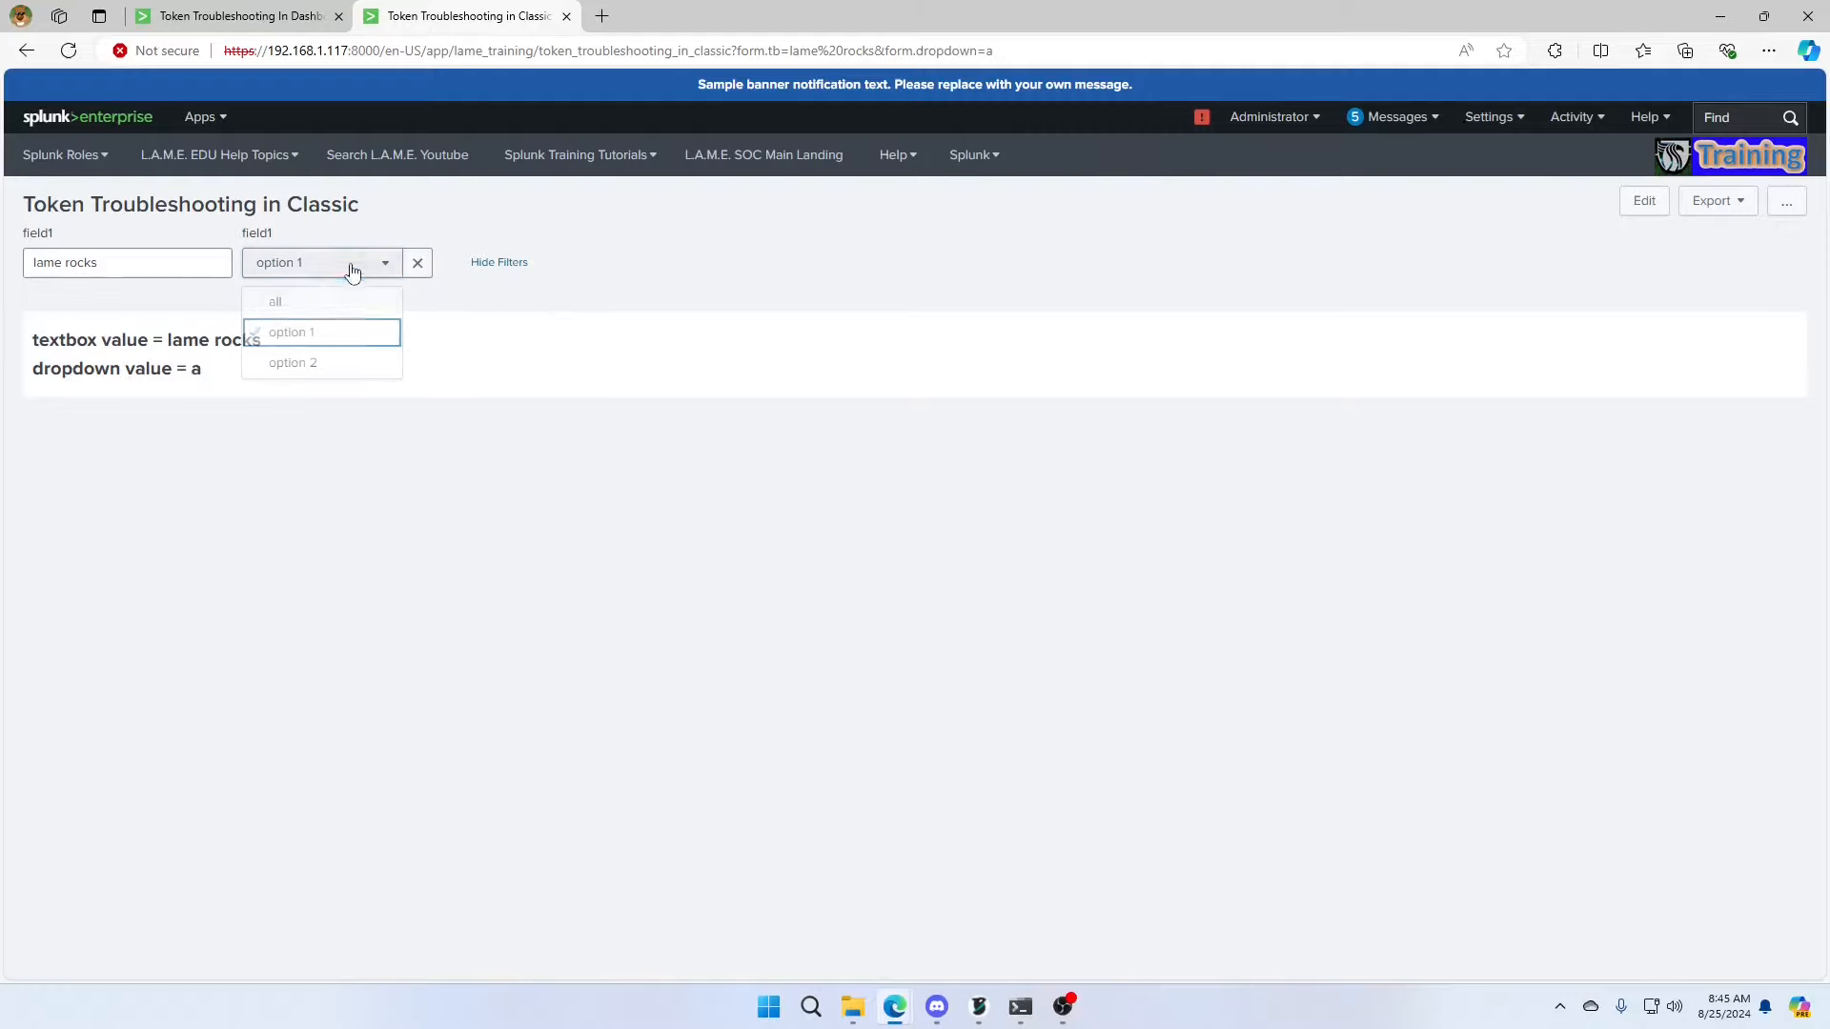
left_click(297, 363)
left_click(311, 273)
left_click(282, 299)
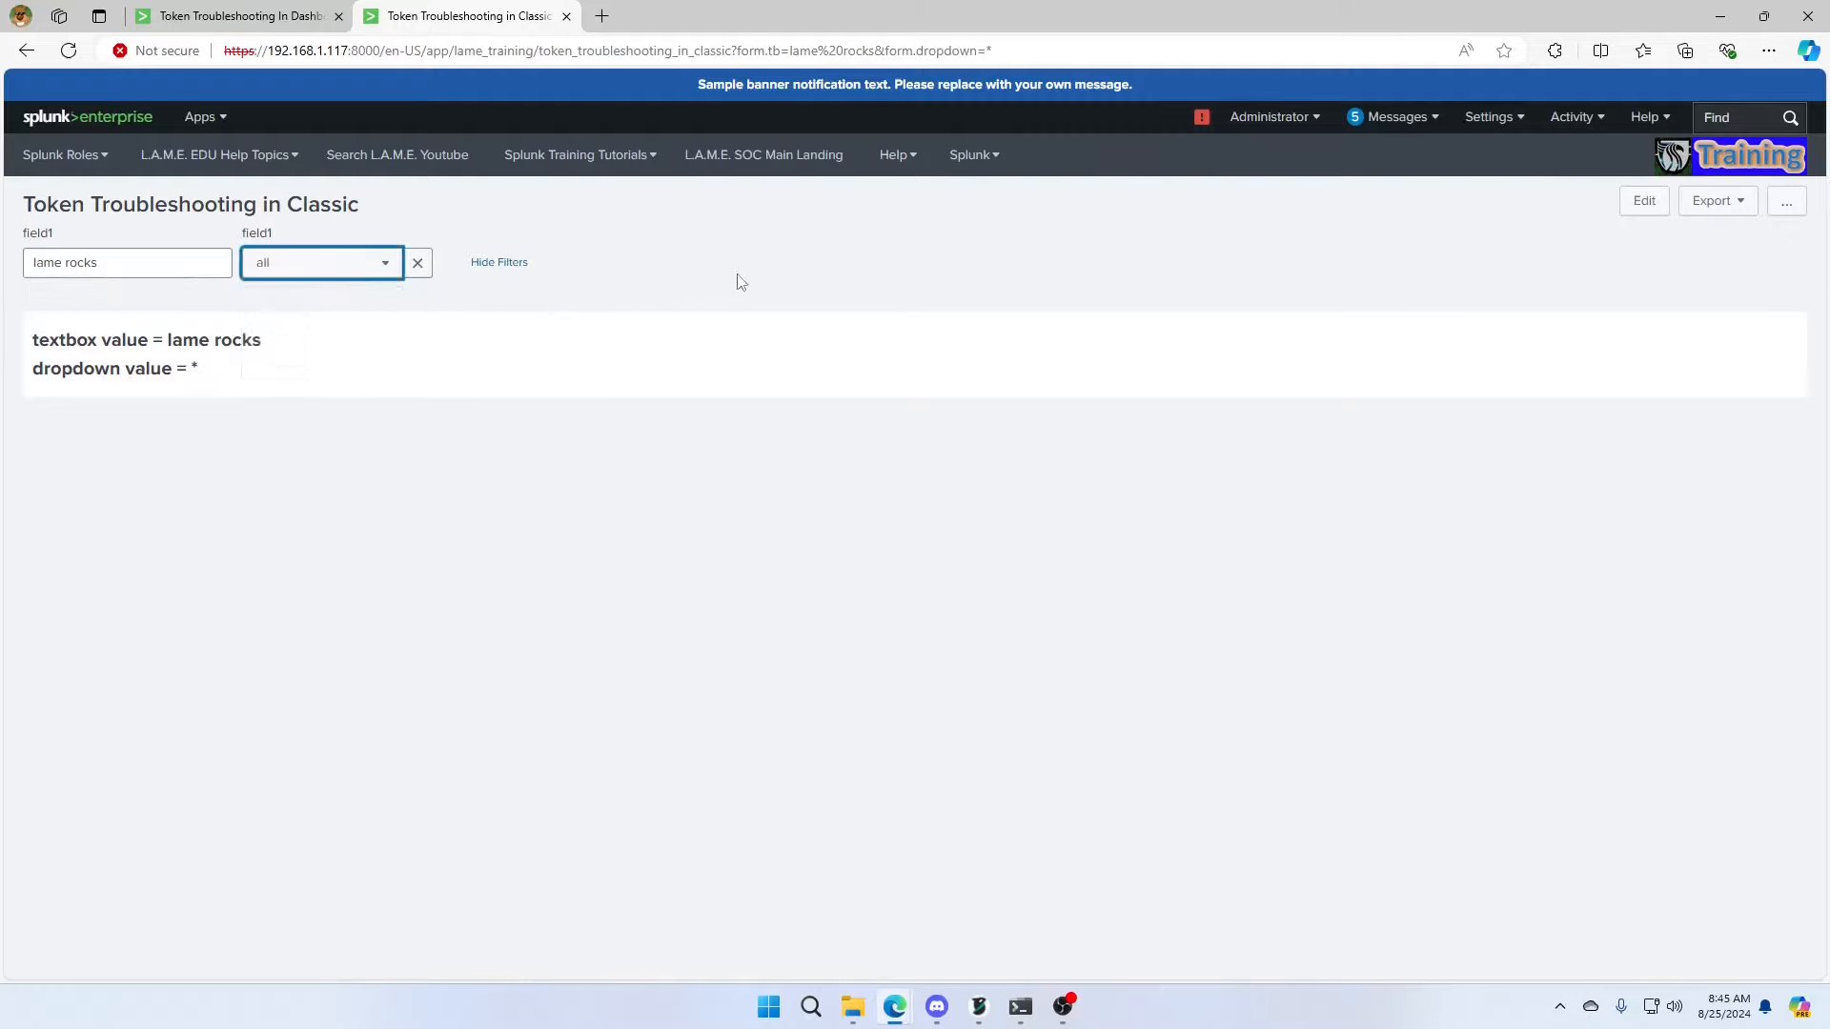
left_click(662, 299)
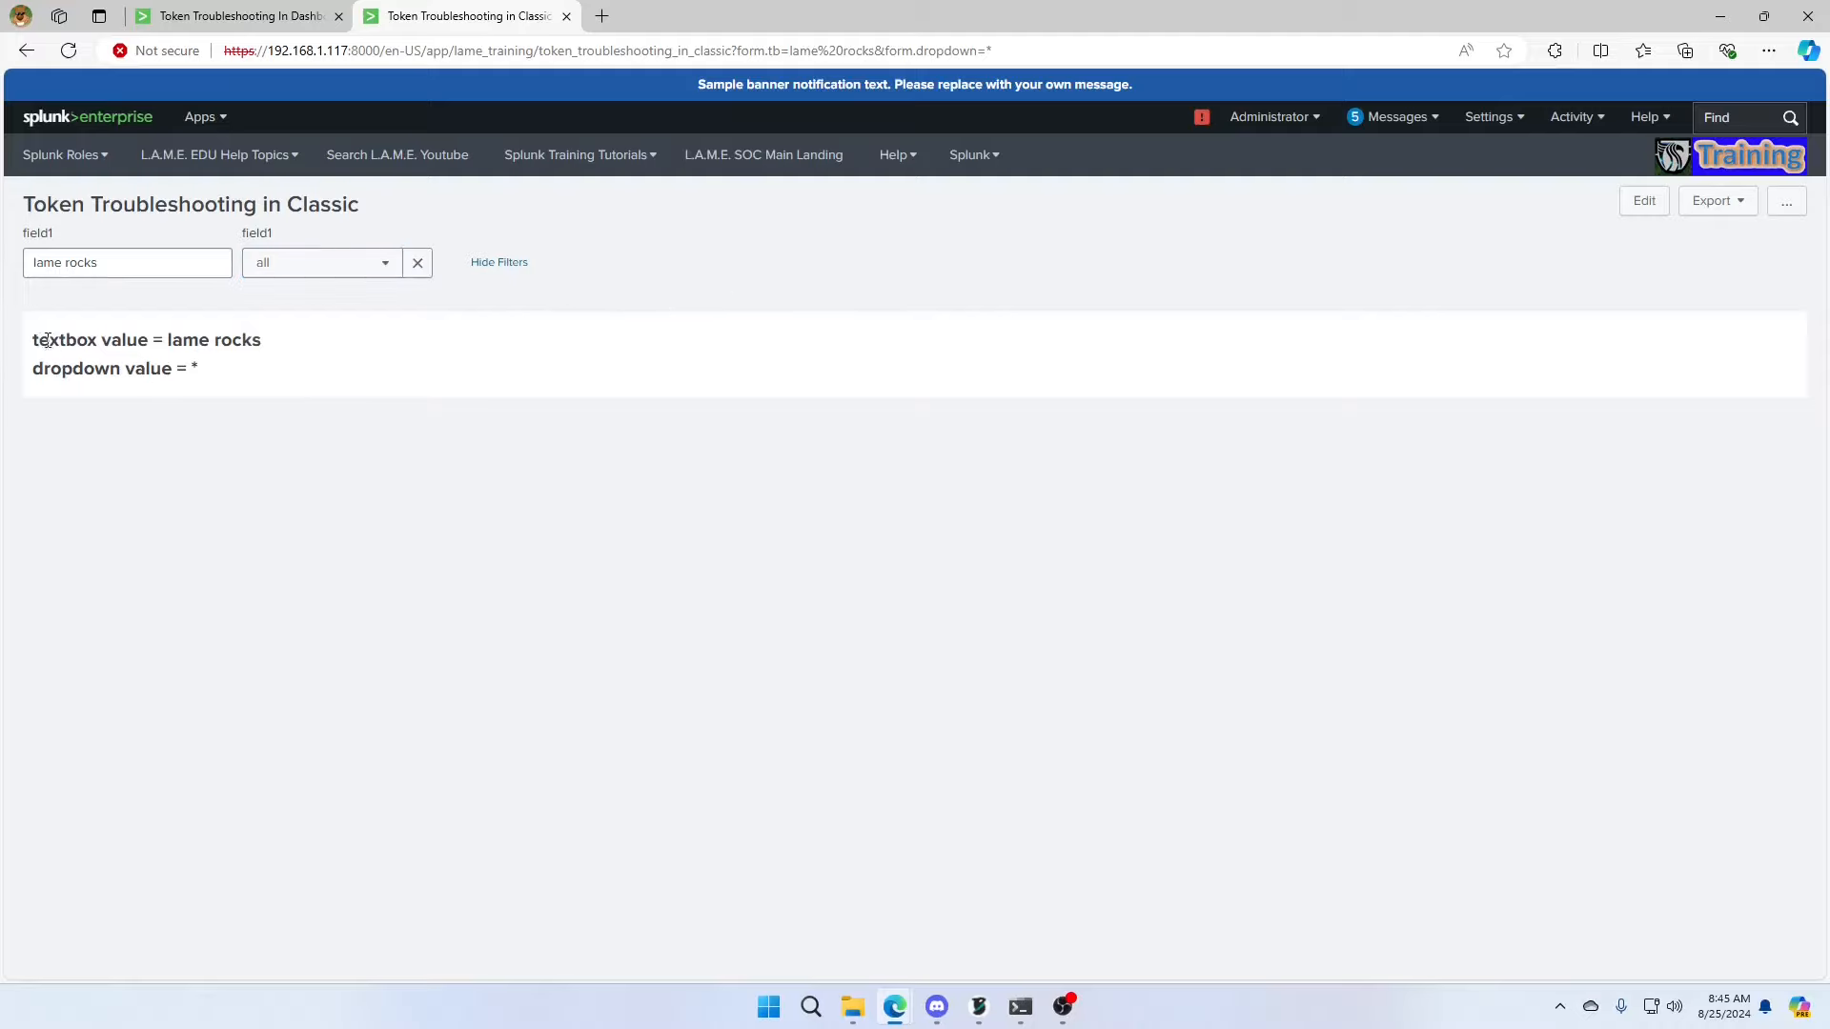
left_click_drag(61, 347, 299, 397)
left_click(648, 338)
Edit the dashboard and add a Statistics Table panel with the search "index=_internal | head 100".
left_click(1643, 211)
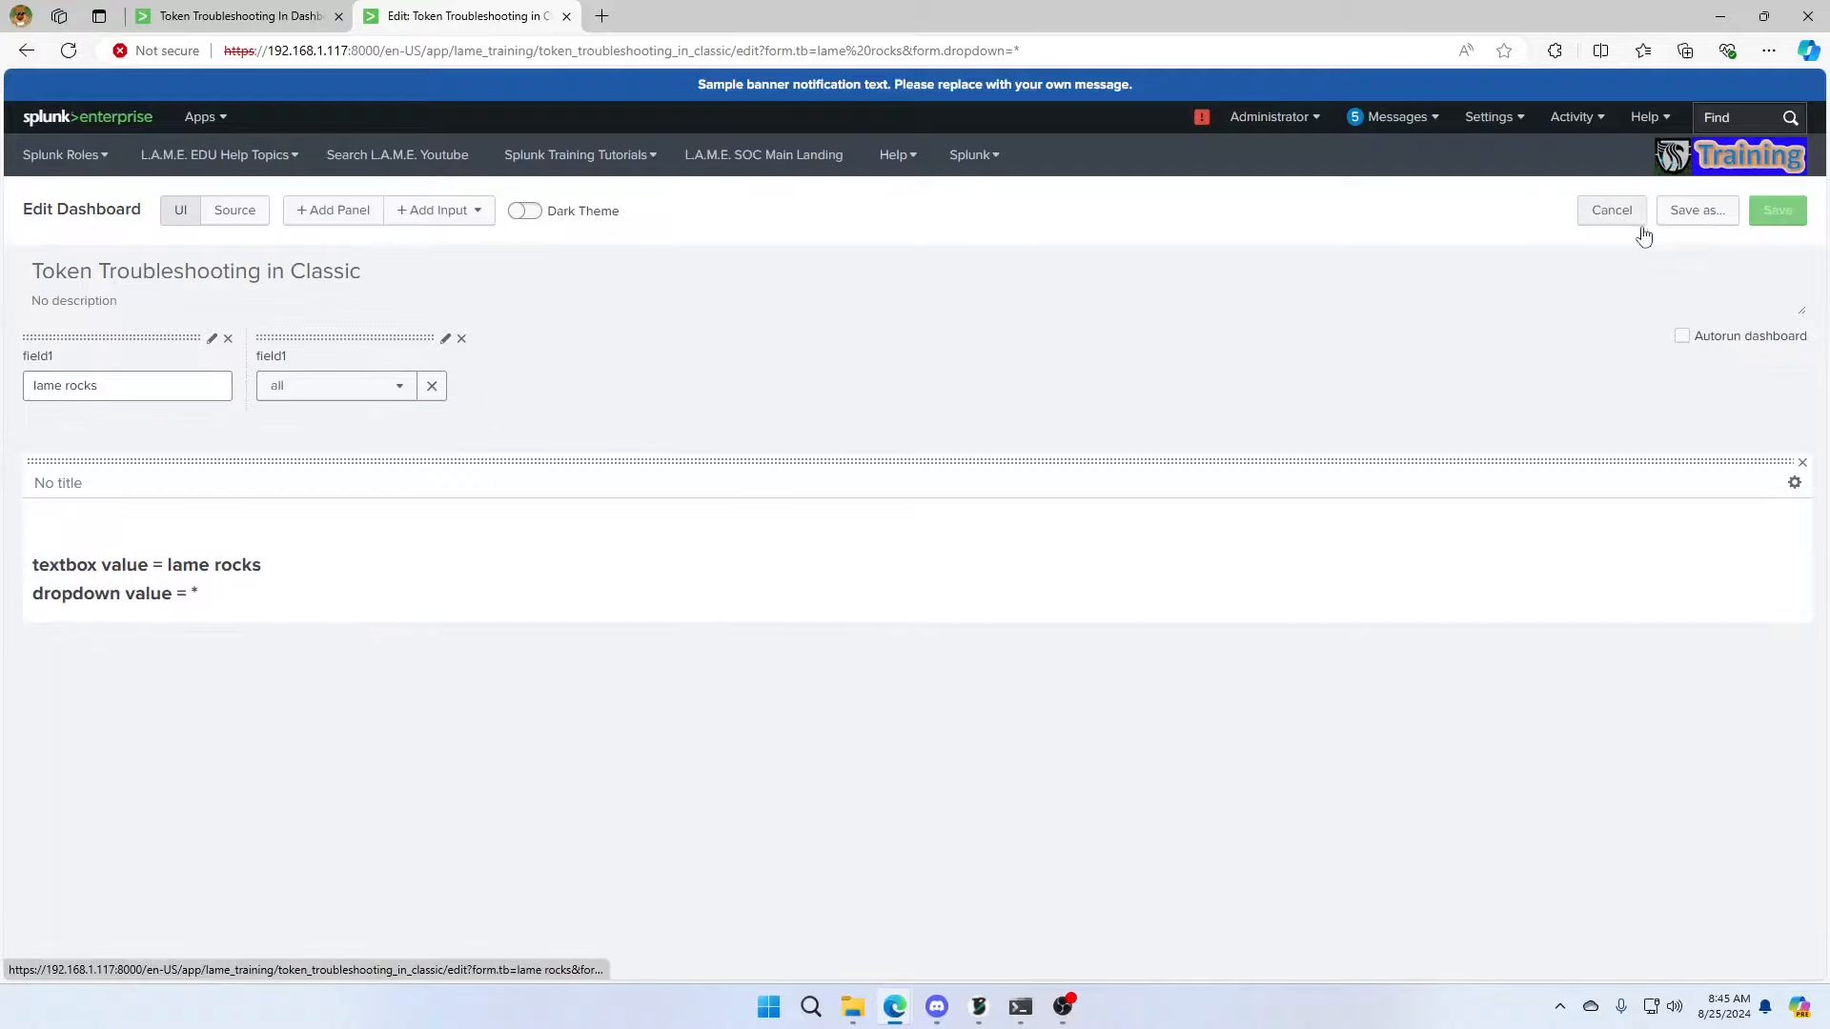
left_click(338, 210)
left_click(1589, 162)
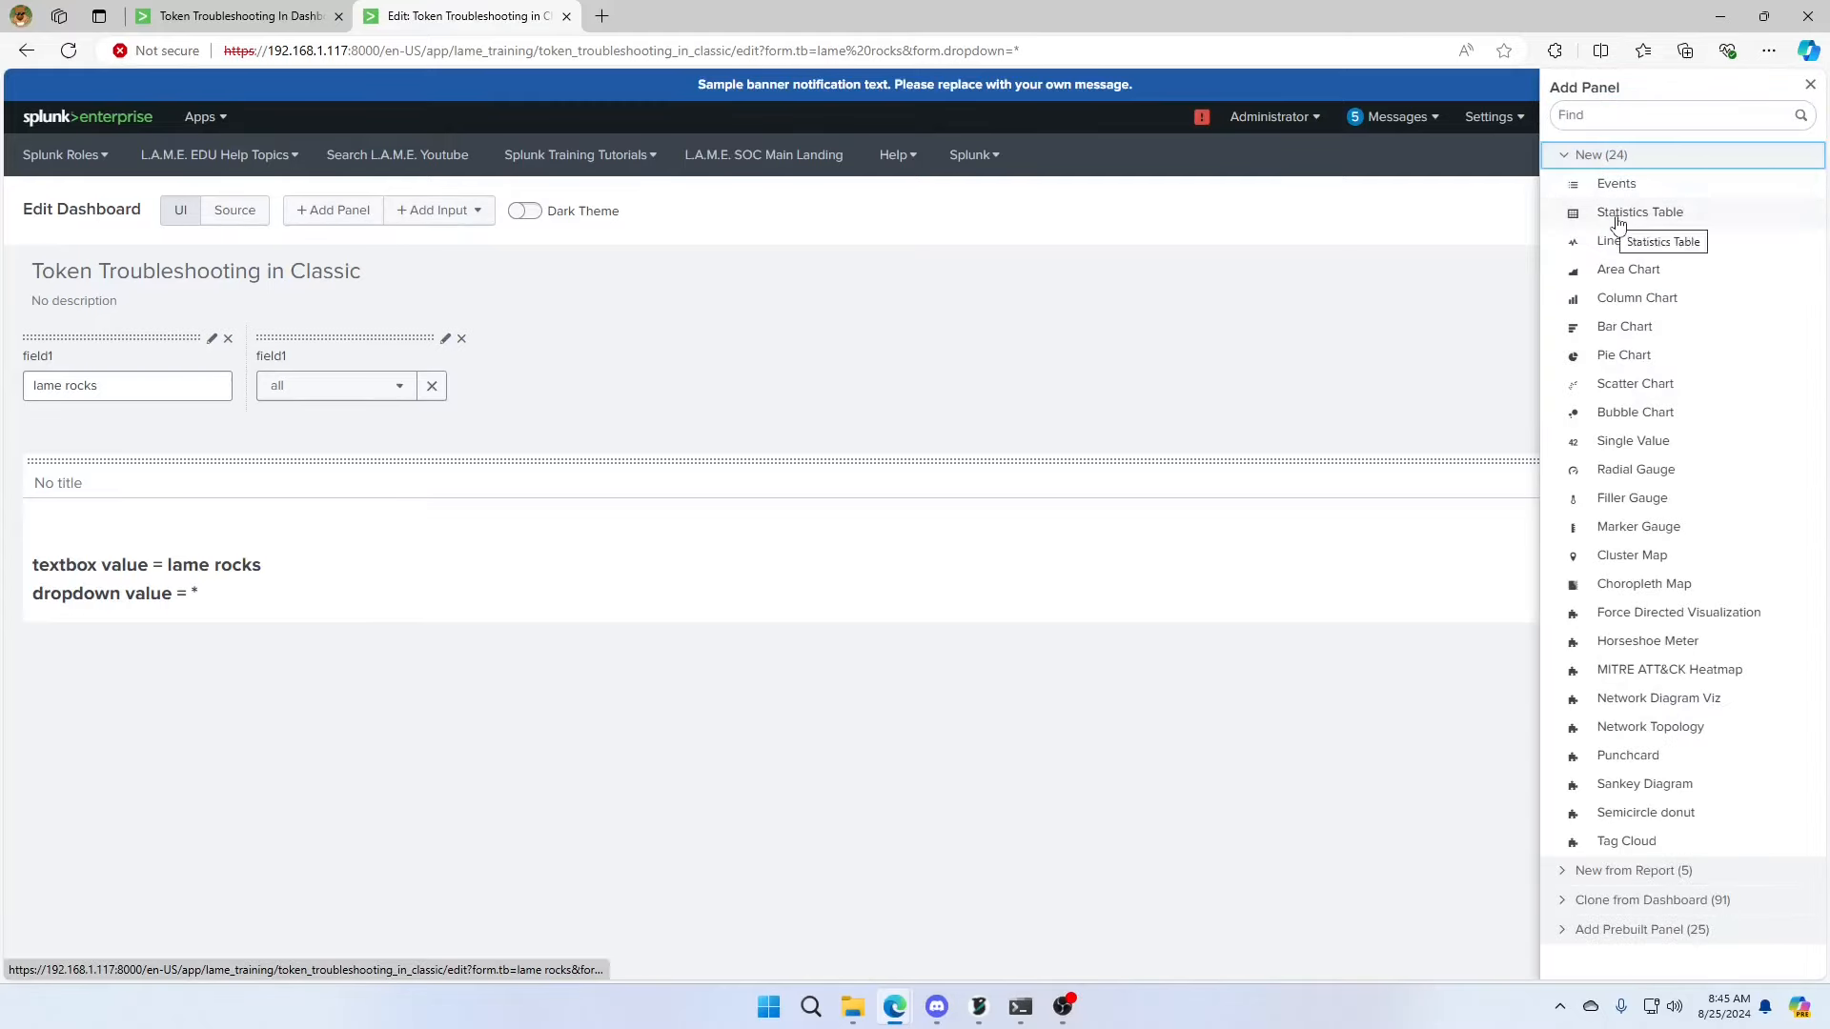
left_click(1611, 224)
left_click(1495, 326)
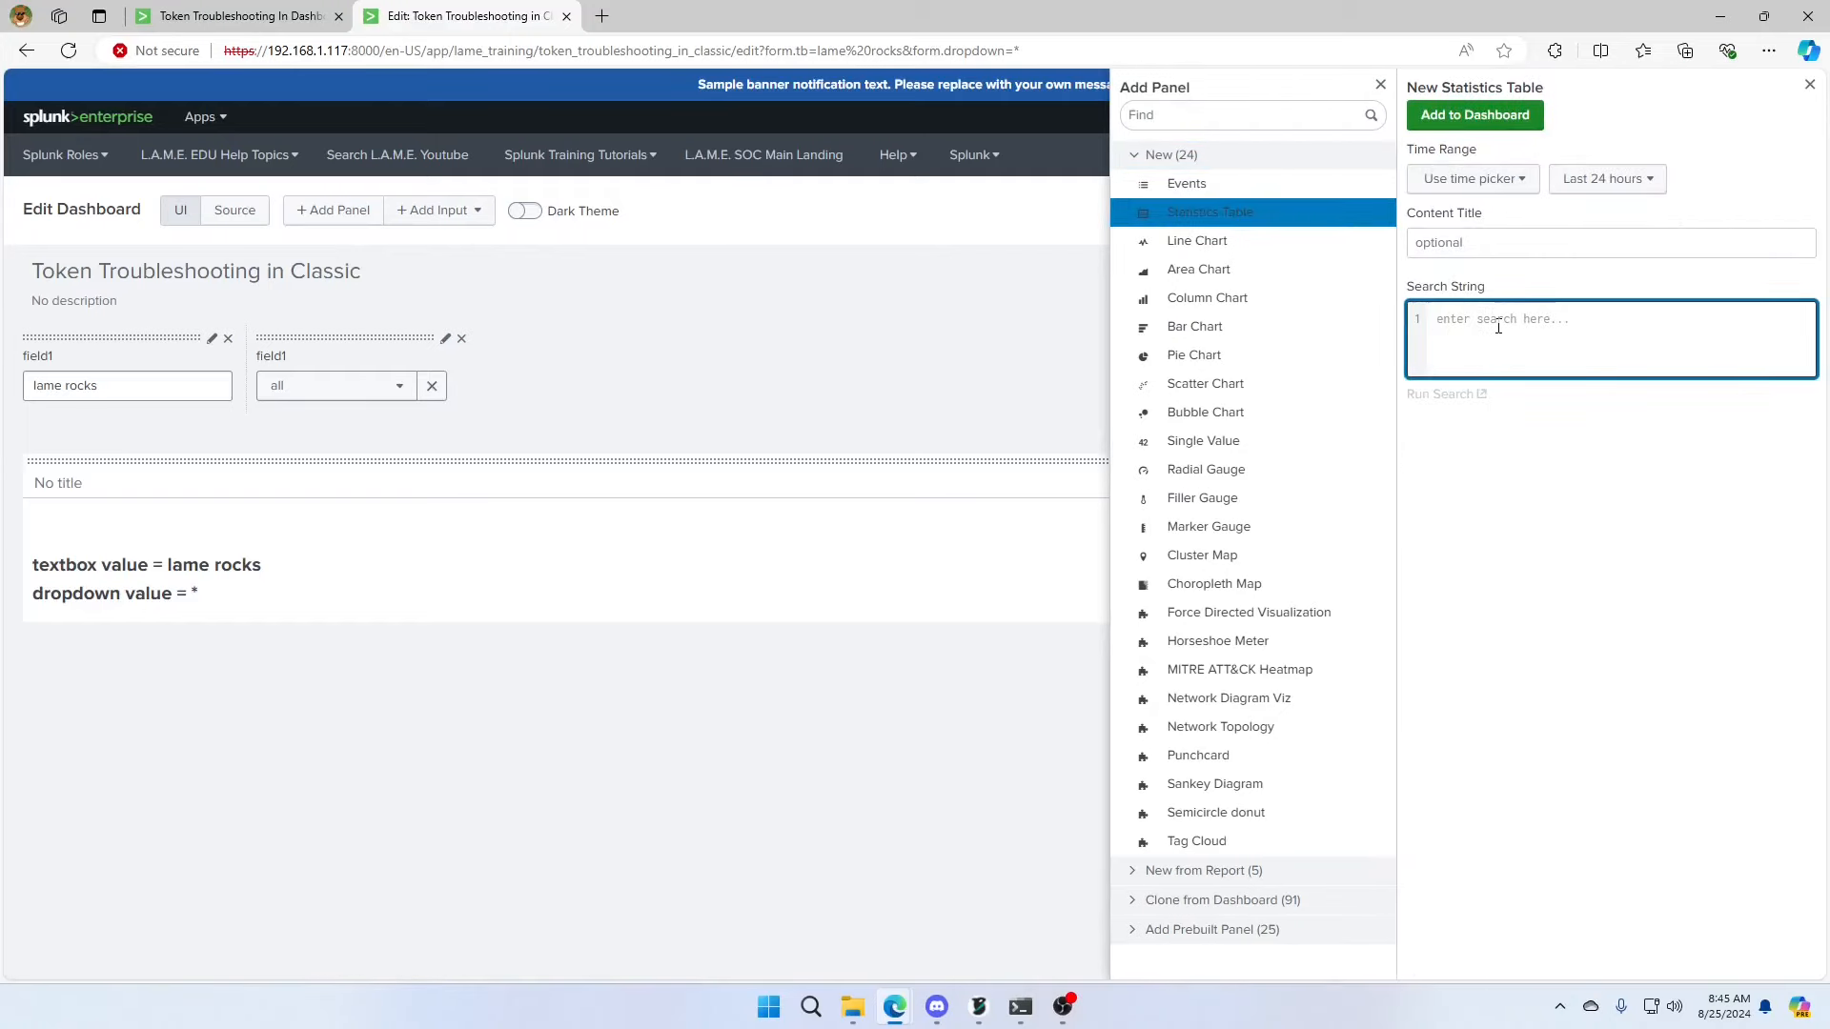
type("index=_int")
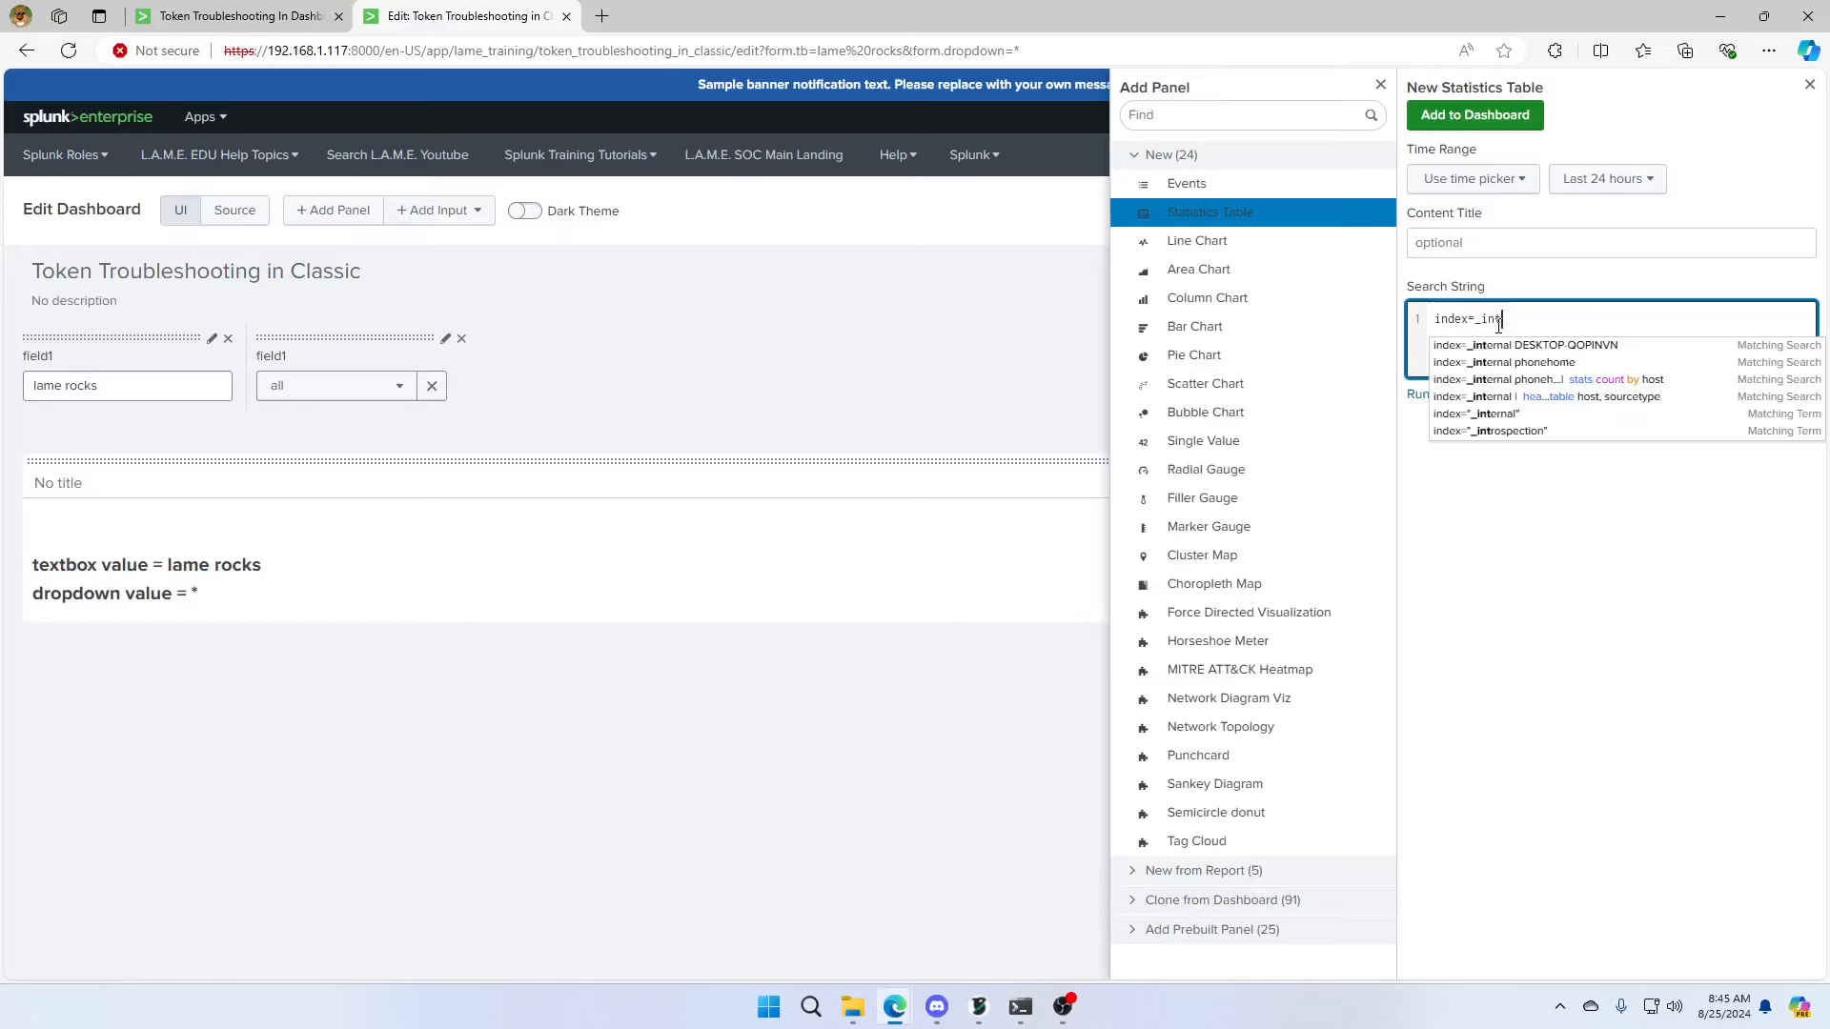
type("ernal")
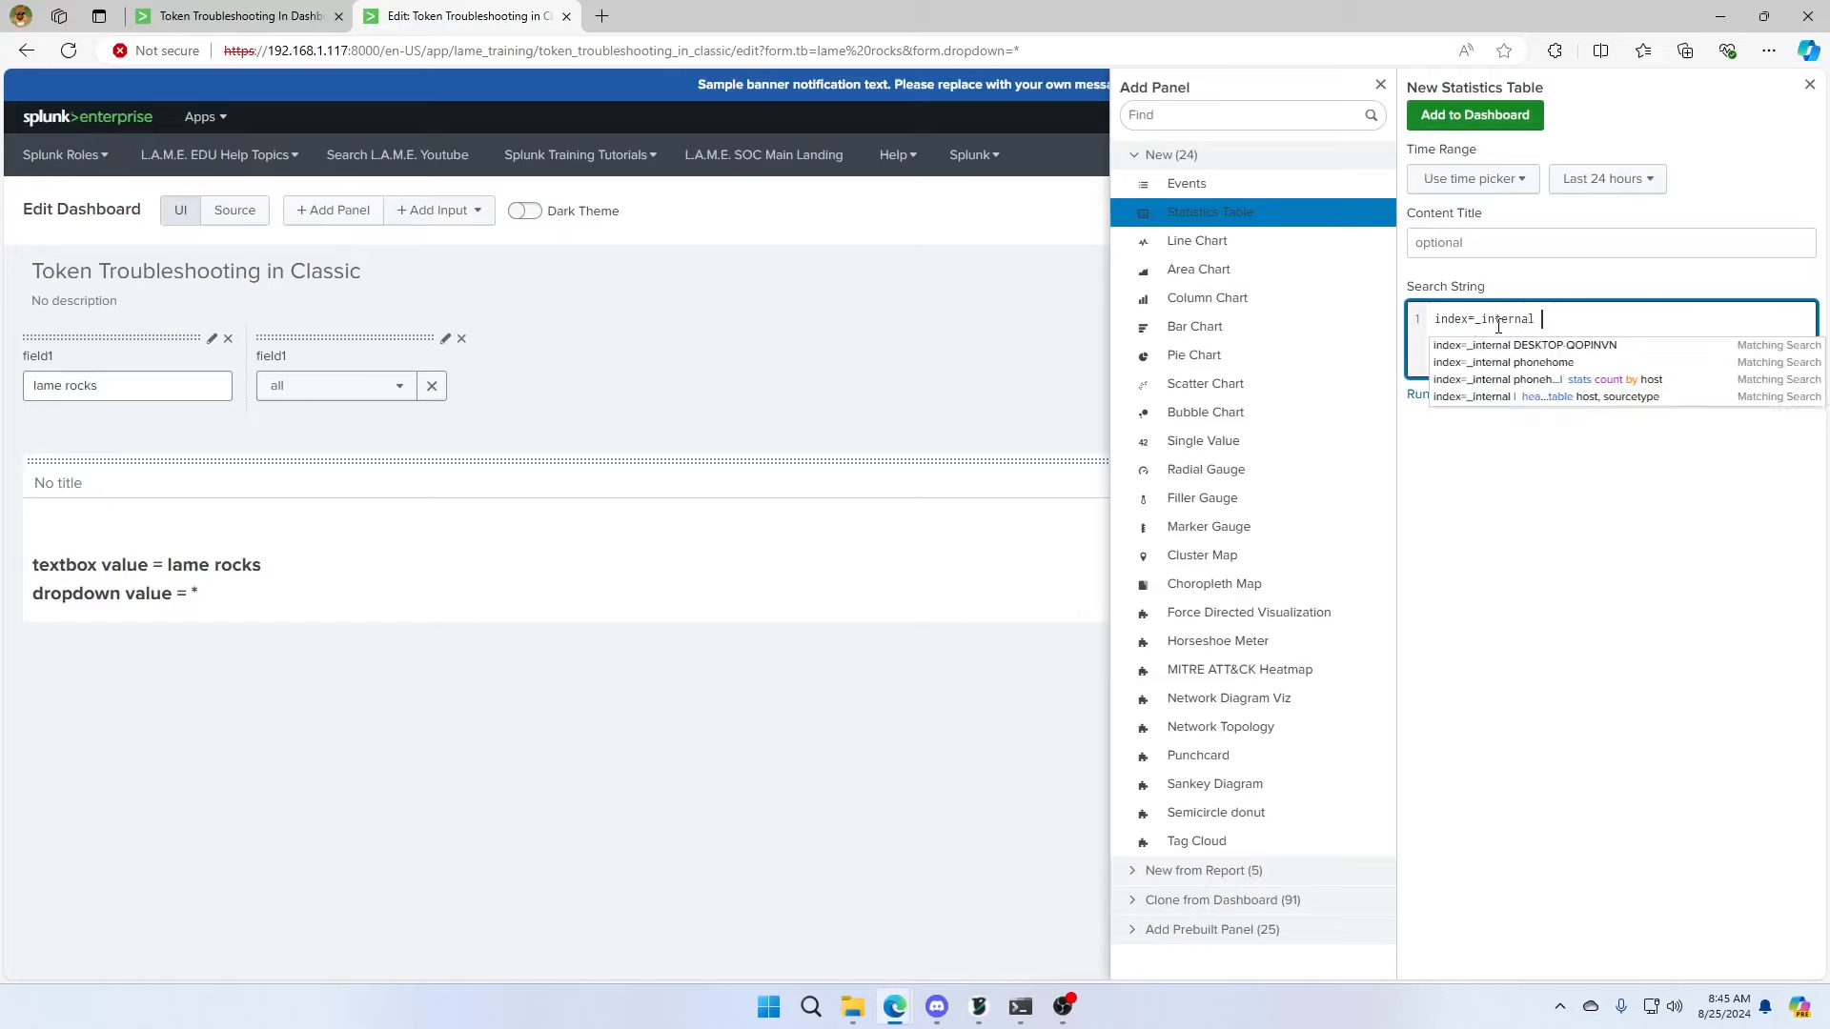
type(" | head 100")
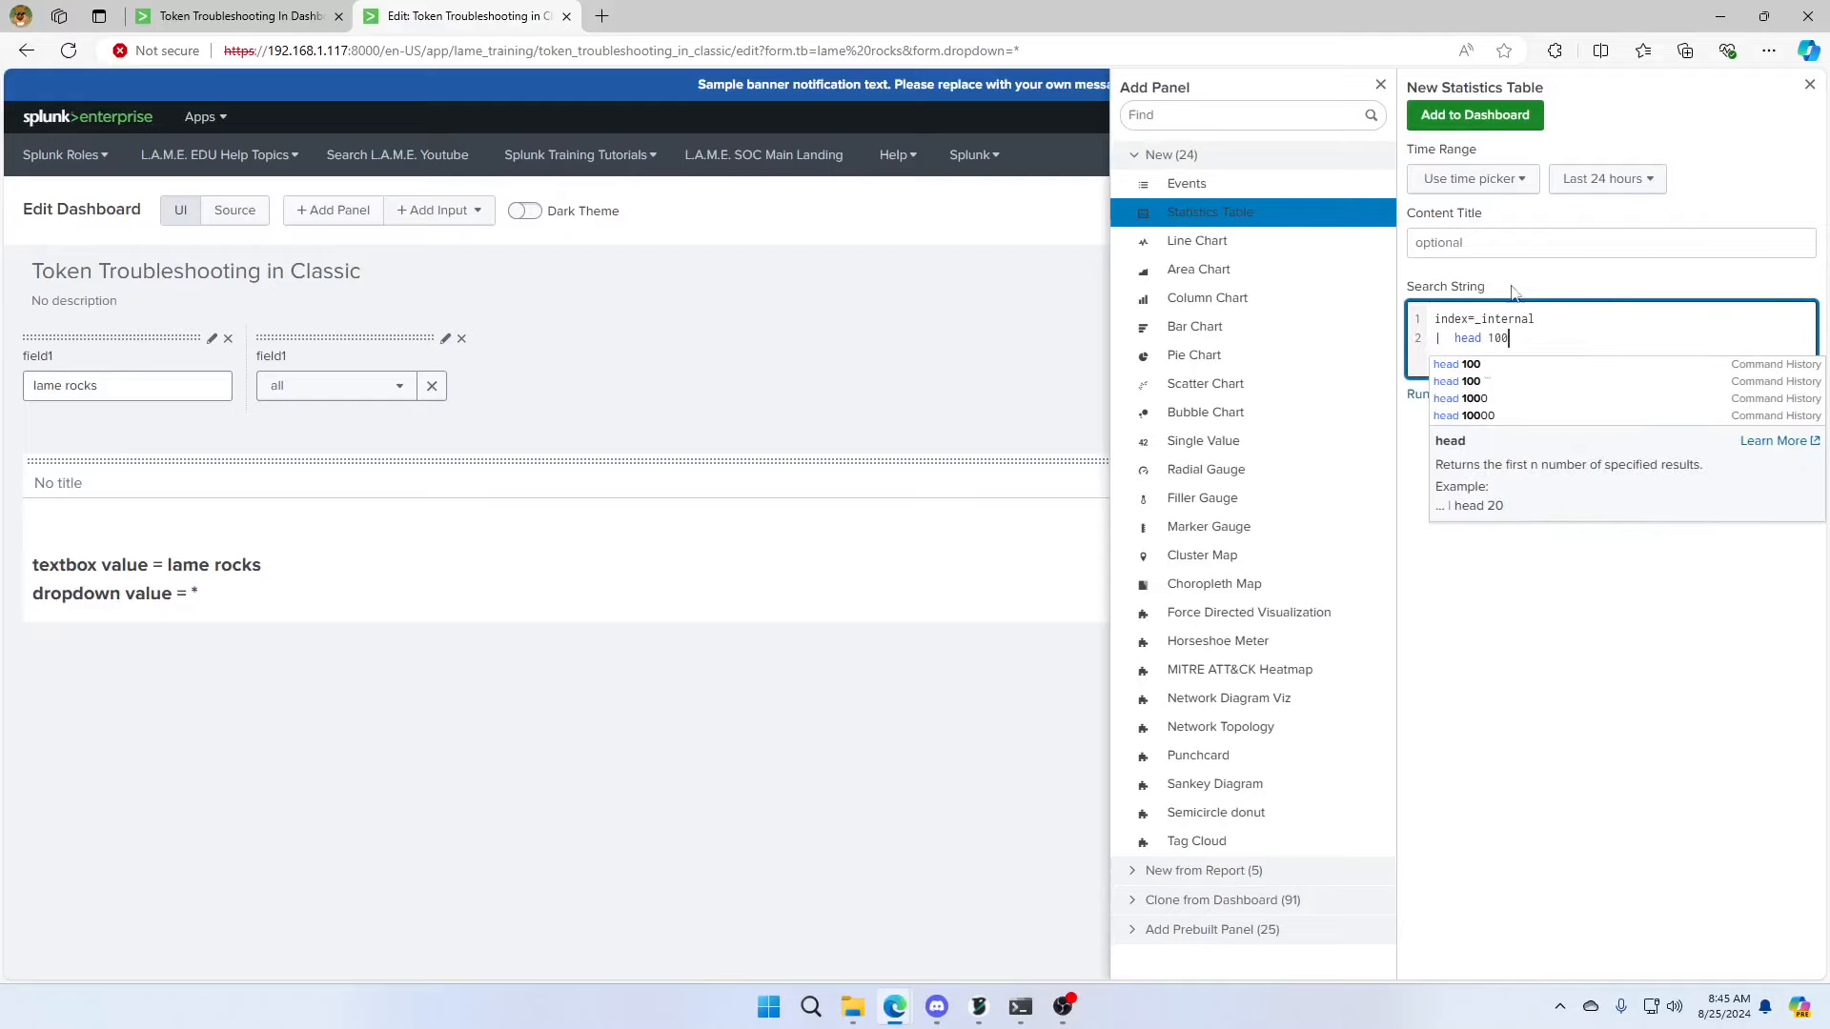
left_click(1525, 118)
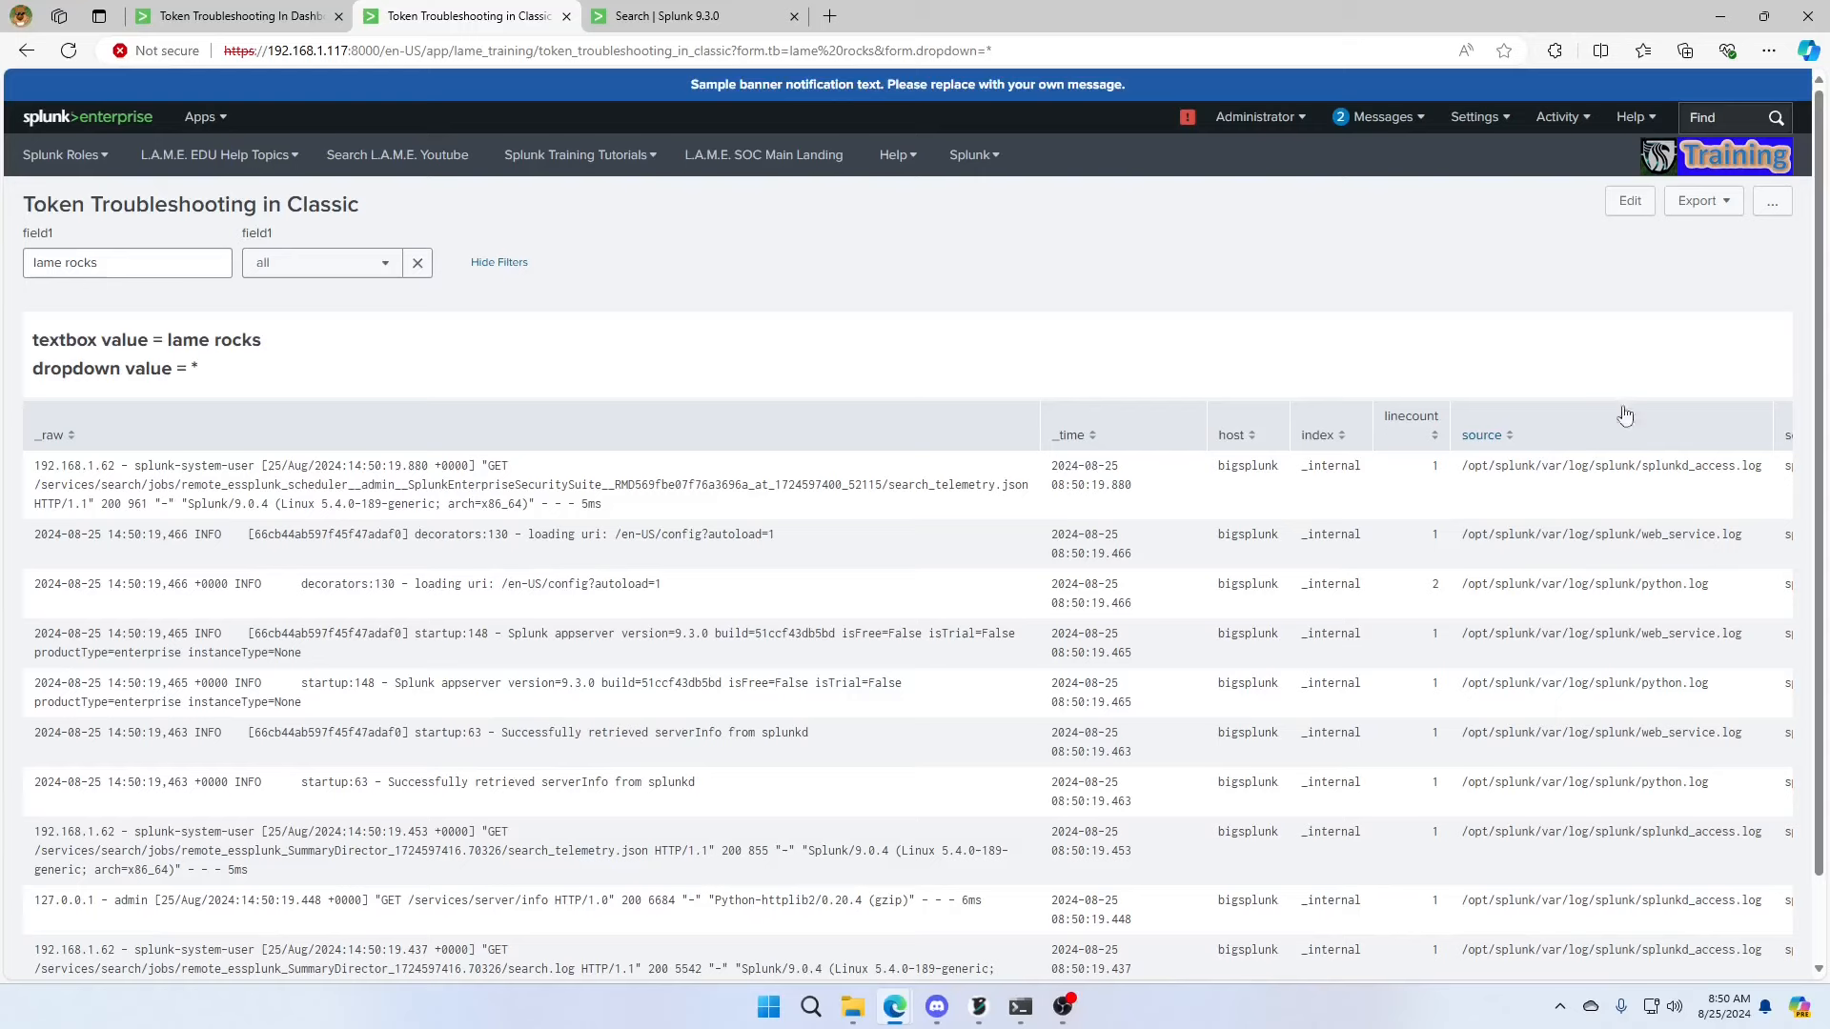
Add the $dropdown$ token after index =_internal in the table's search, apply it and check the dropdown input's token name.
left_click(1630, 201)
left_click(1674, 755)
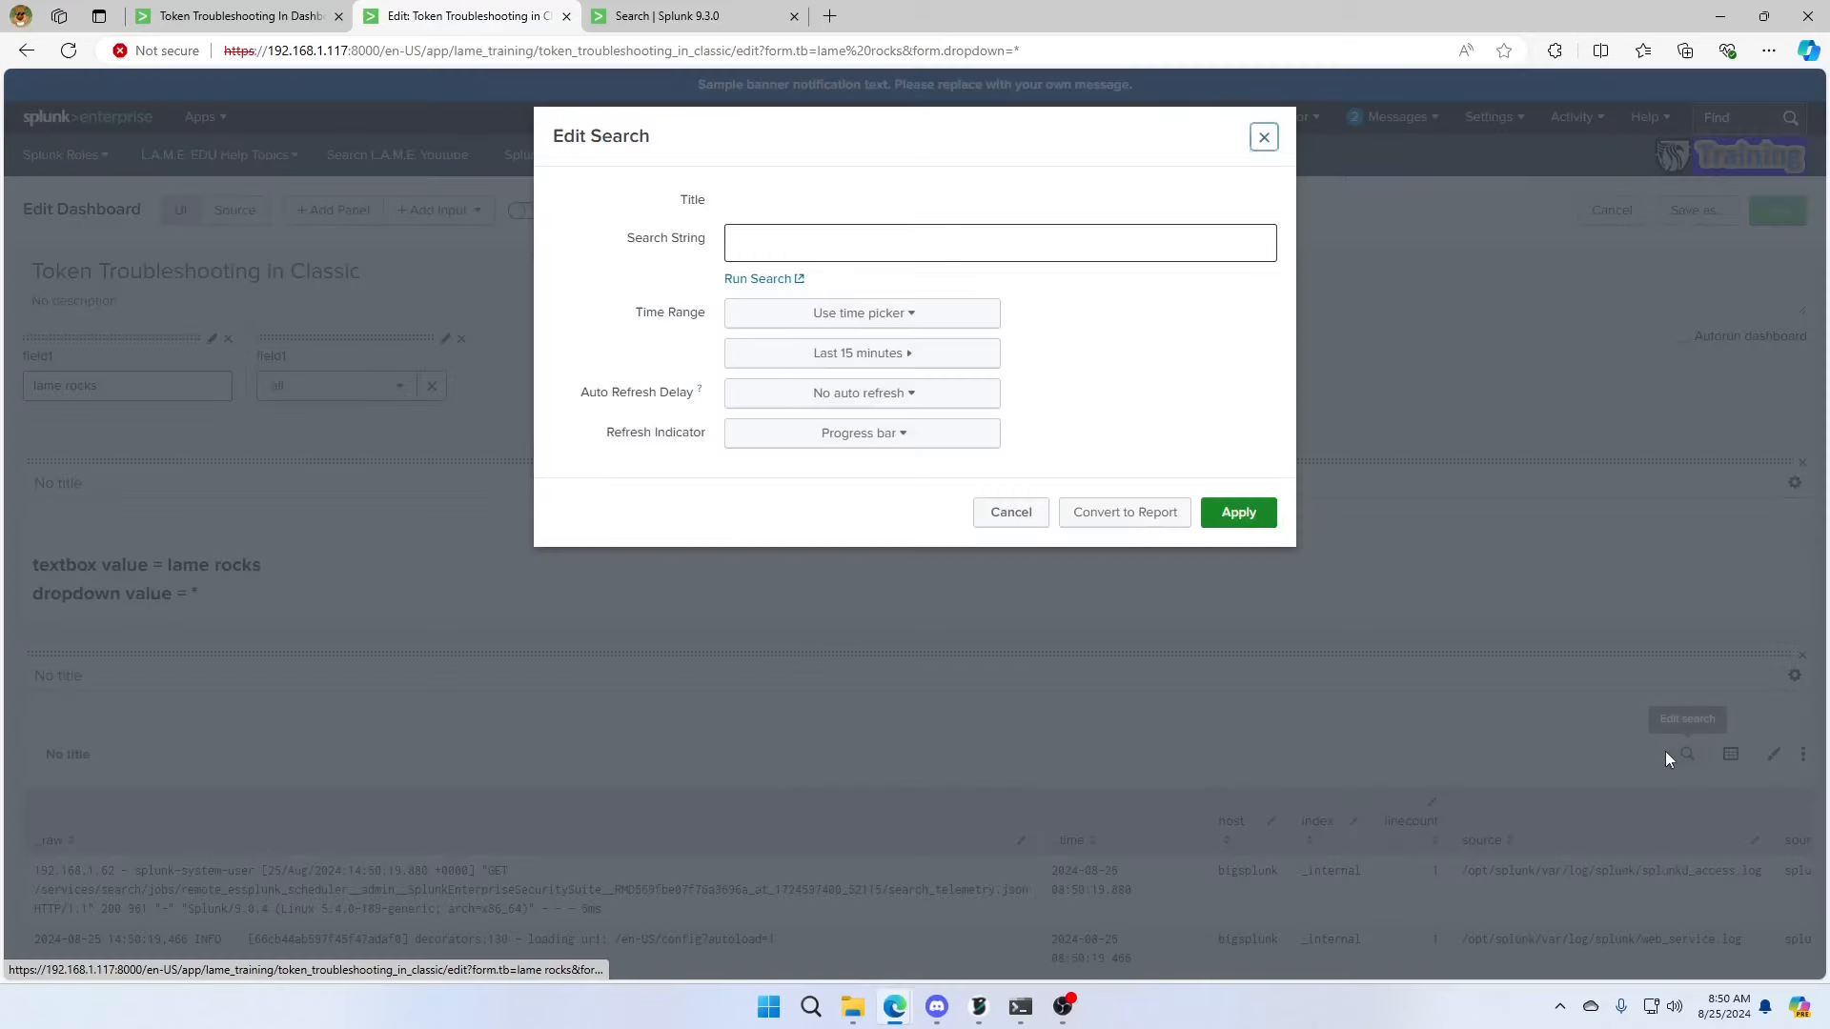
left_click(879, 247)
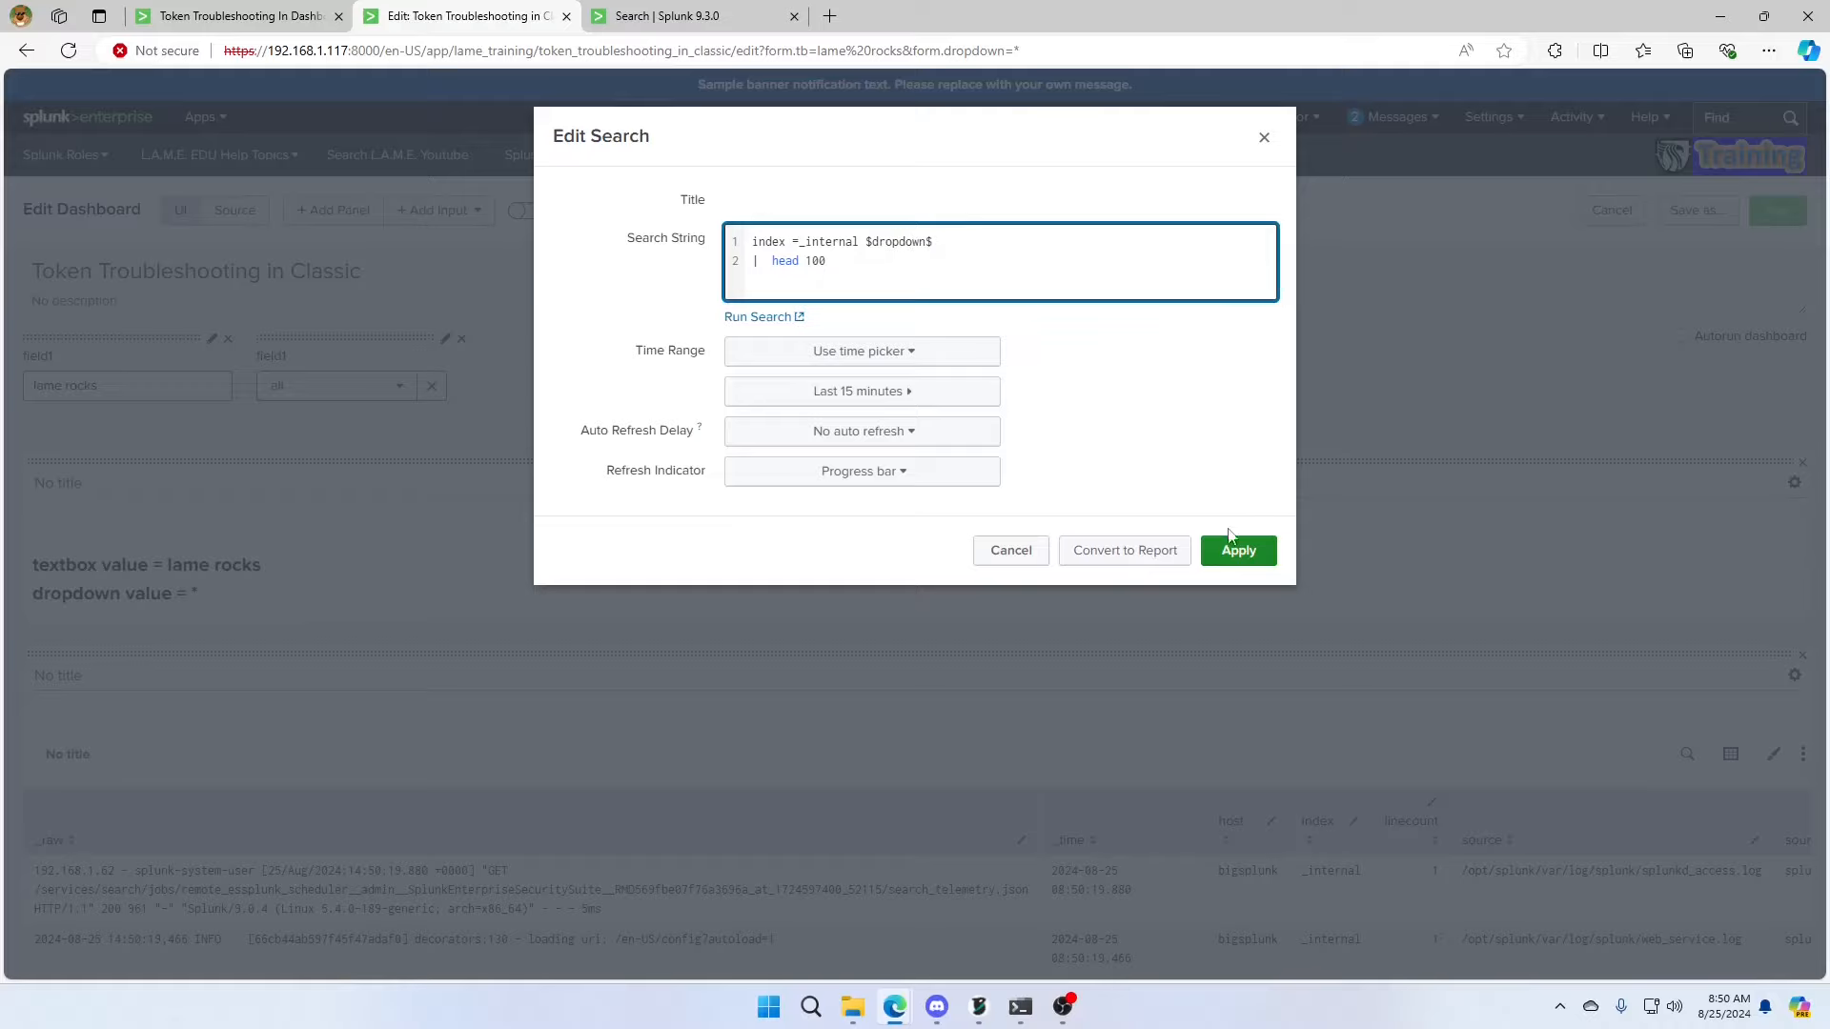
left_click(1235, 551)
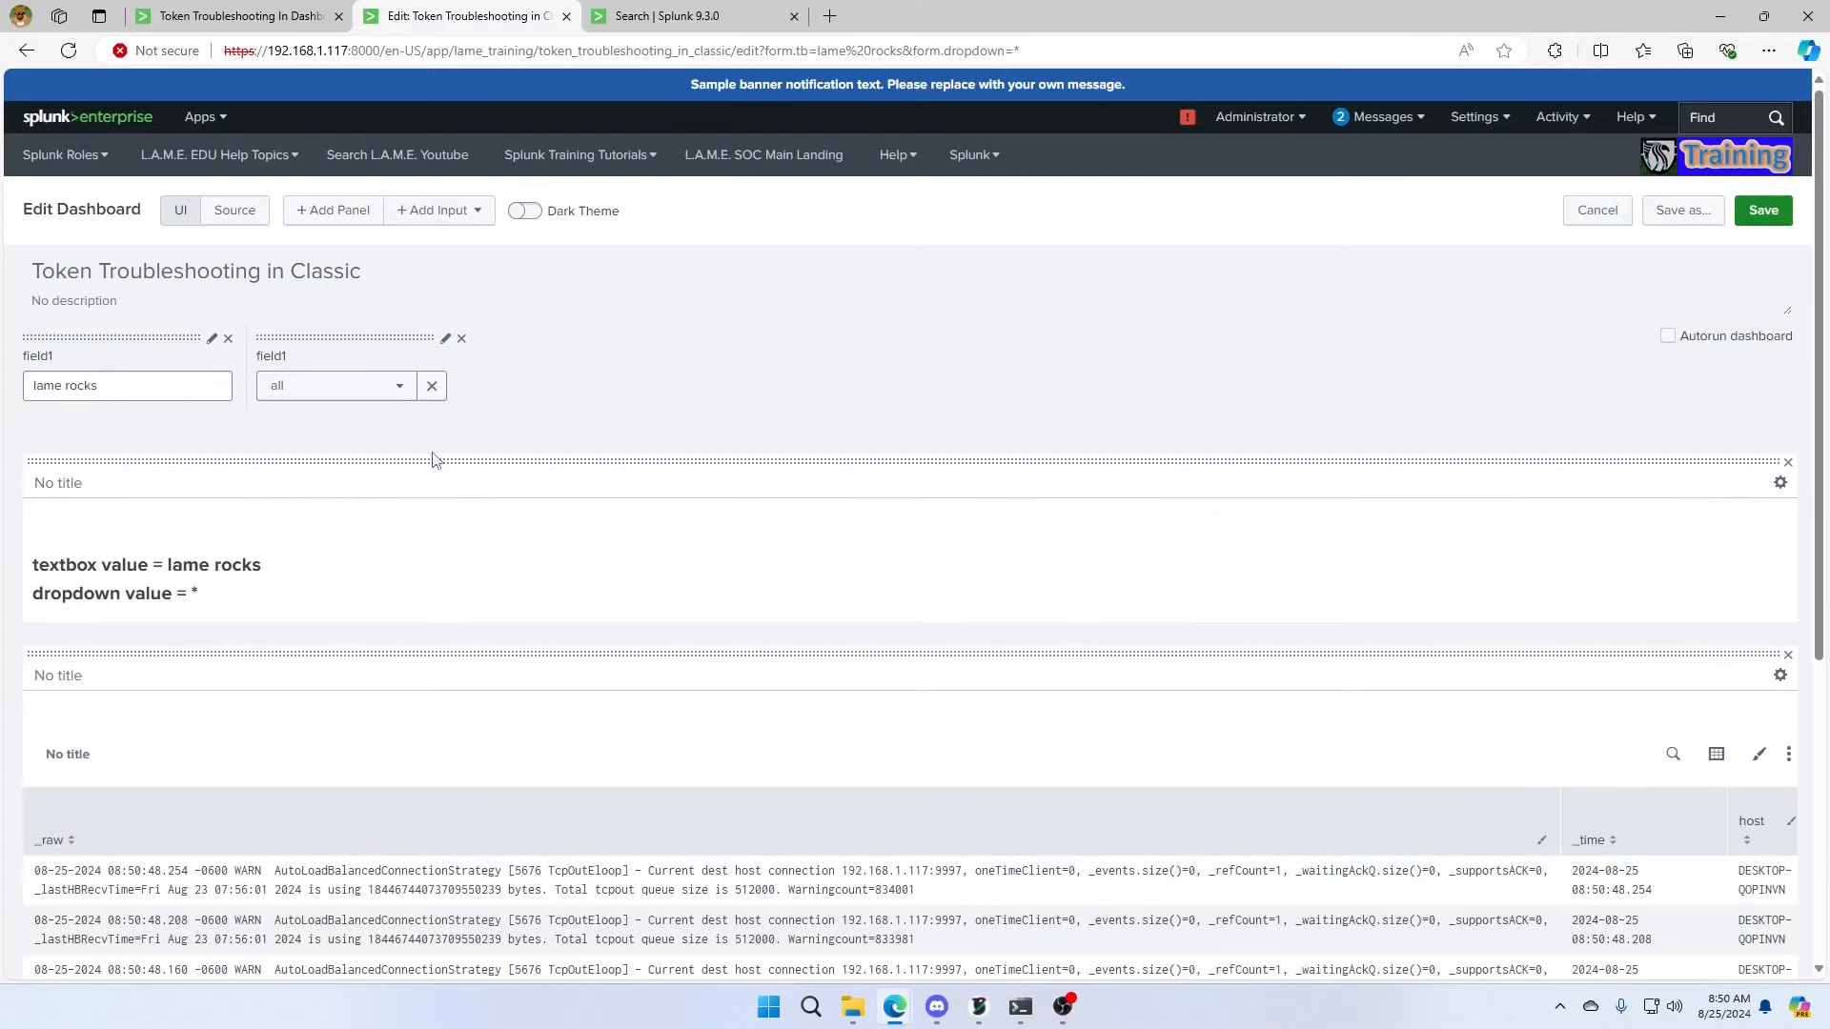
left_click(444, 341)
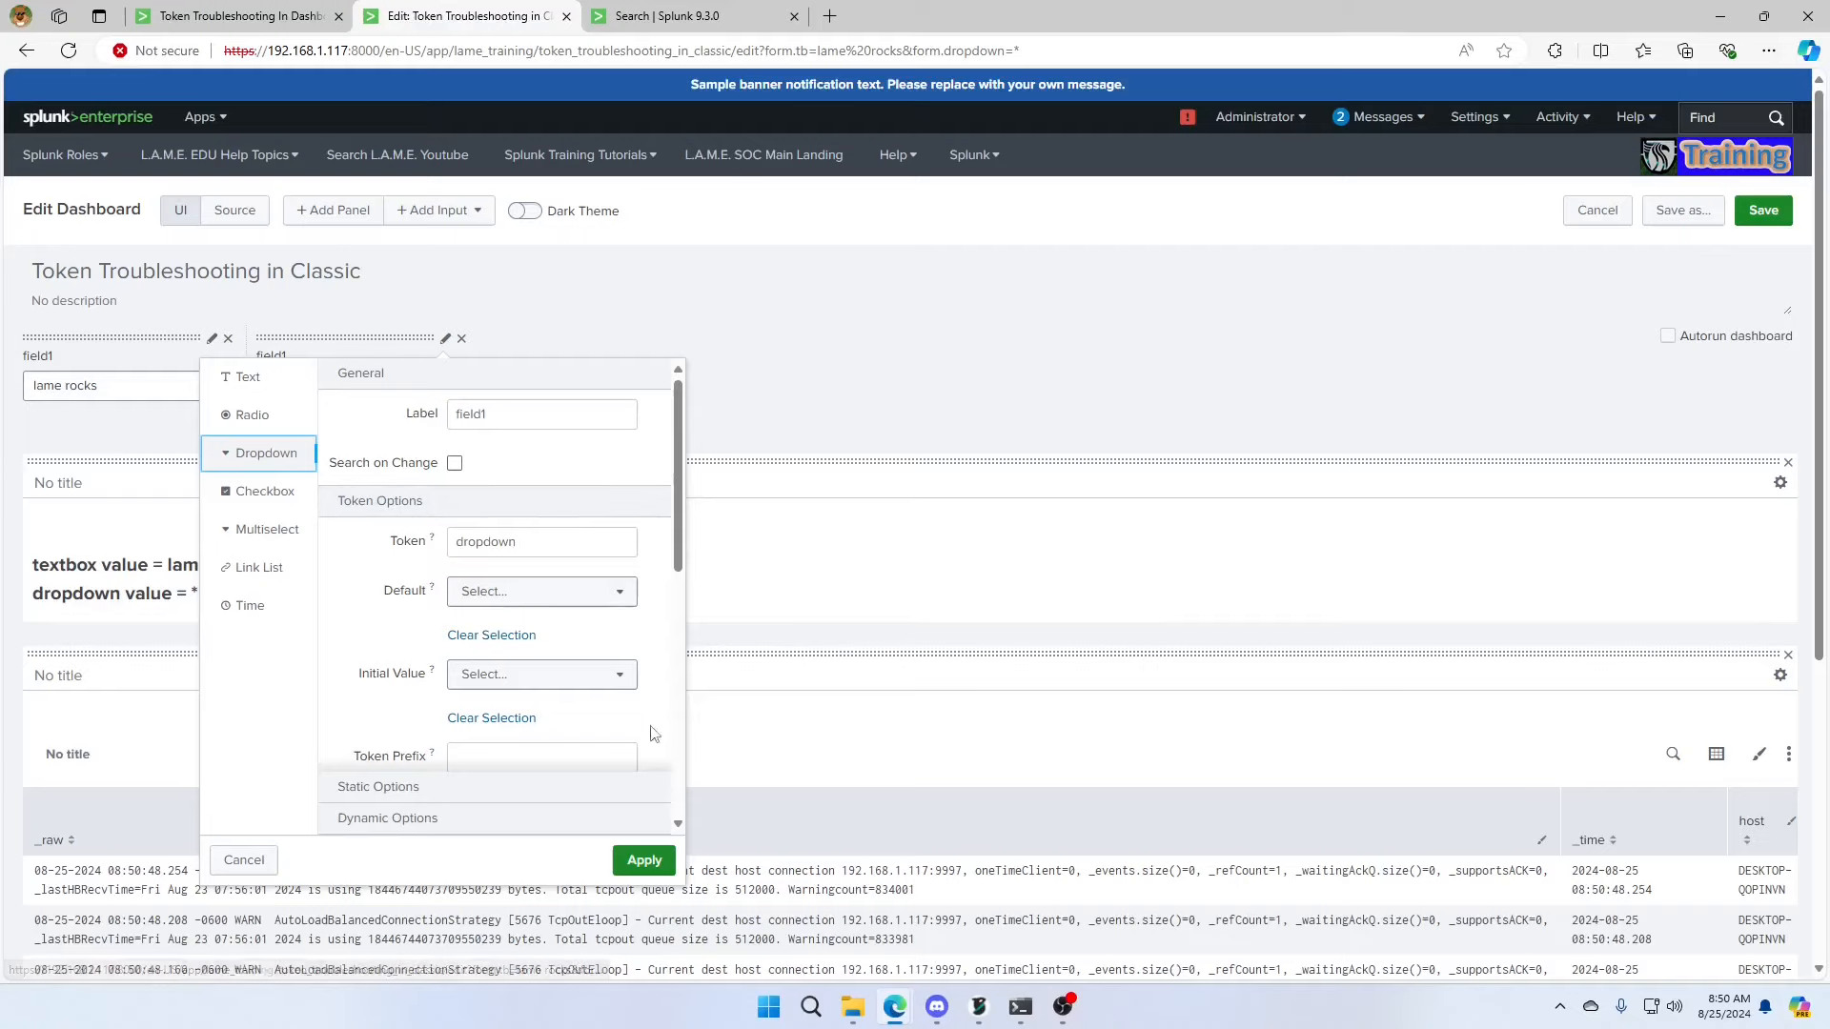
left_click(642, 860)
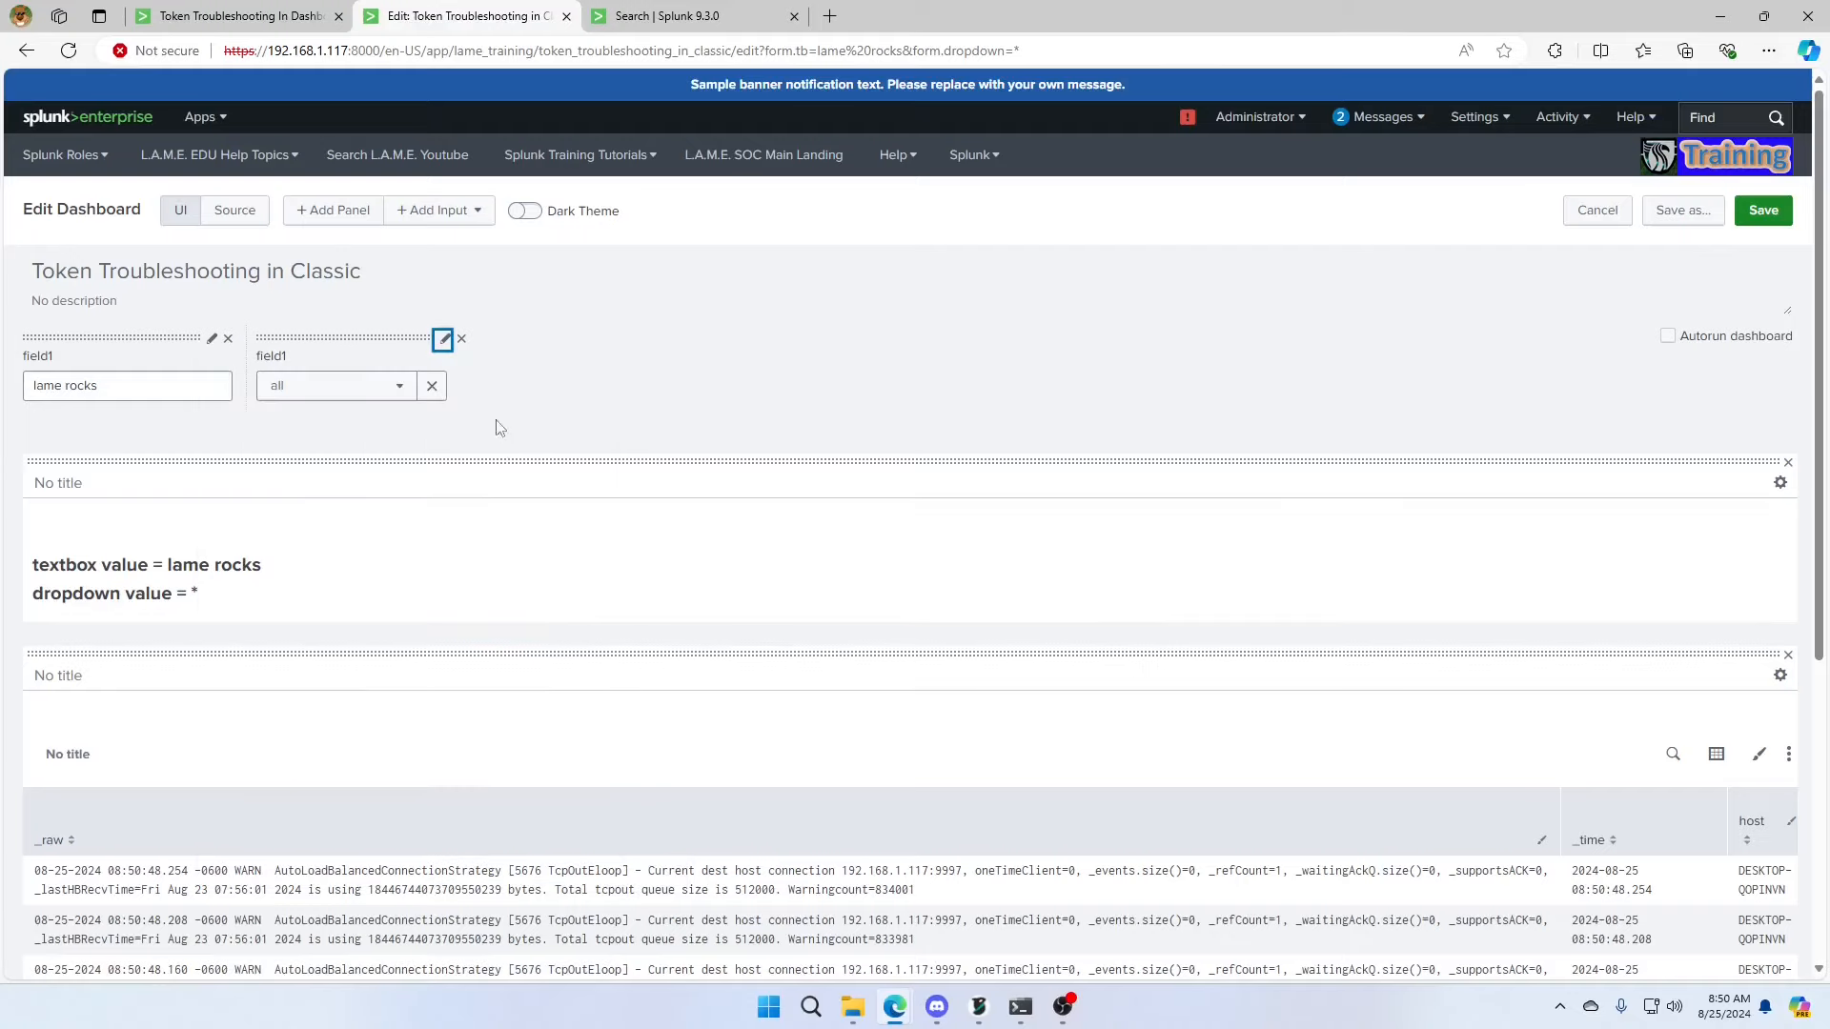
Misspell the token in the table's search as $dropdon$, apply it and save the dashboard.
left_click(1672, 754)
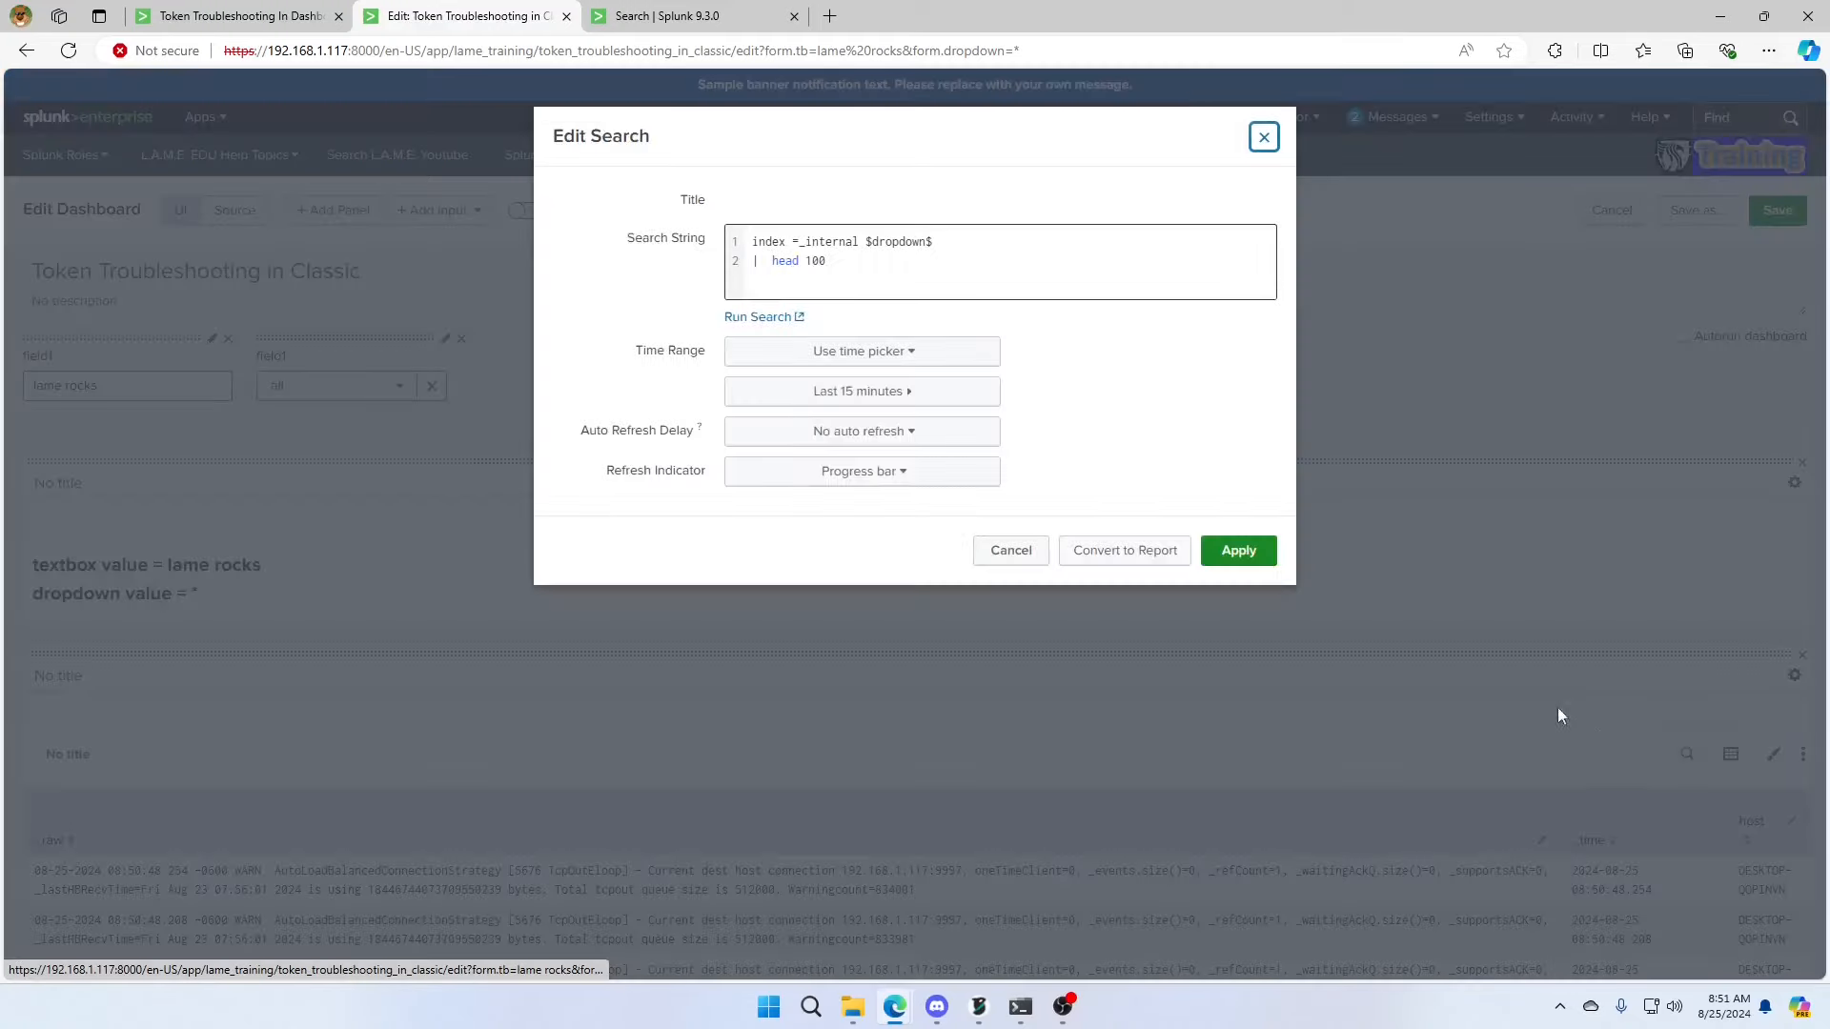
left_click(921, 242)
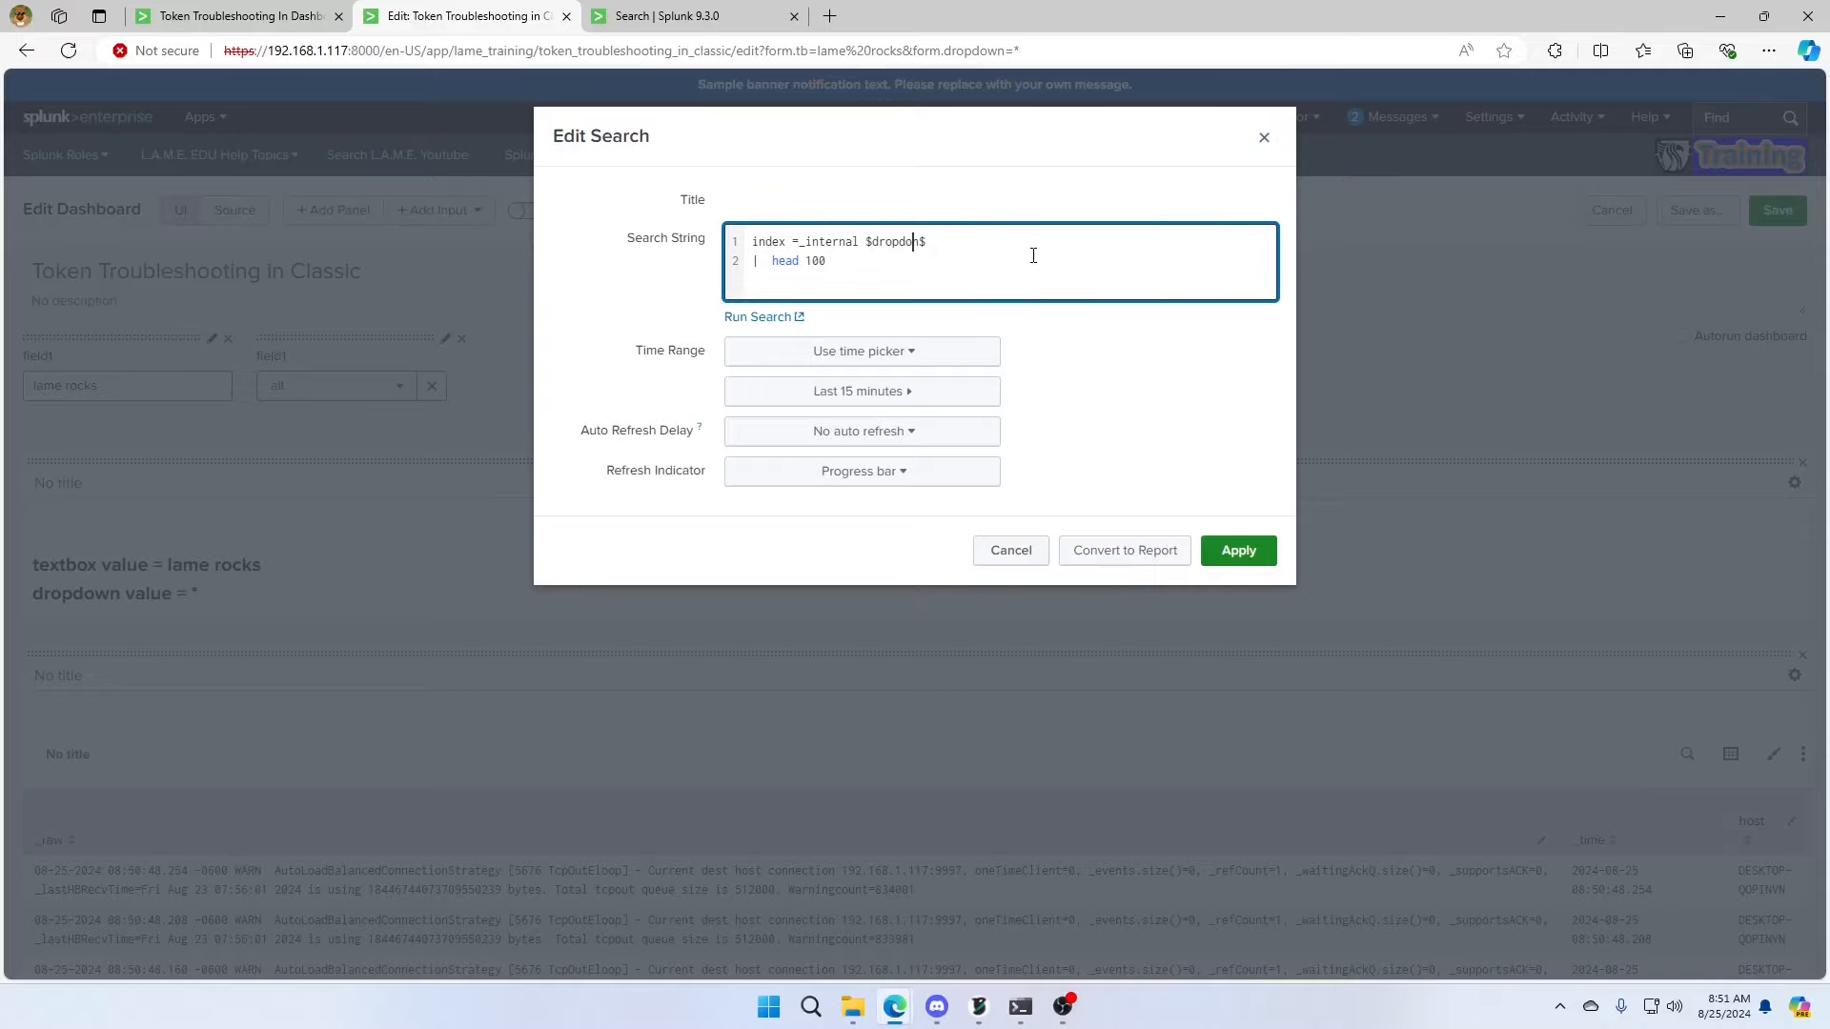
left_click(1256, 555)
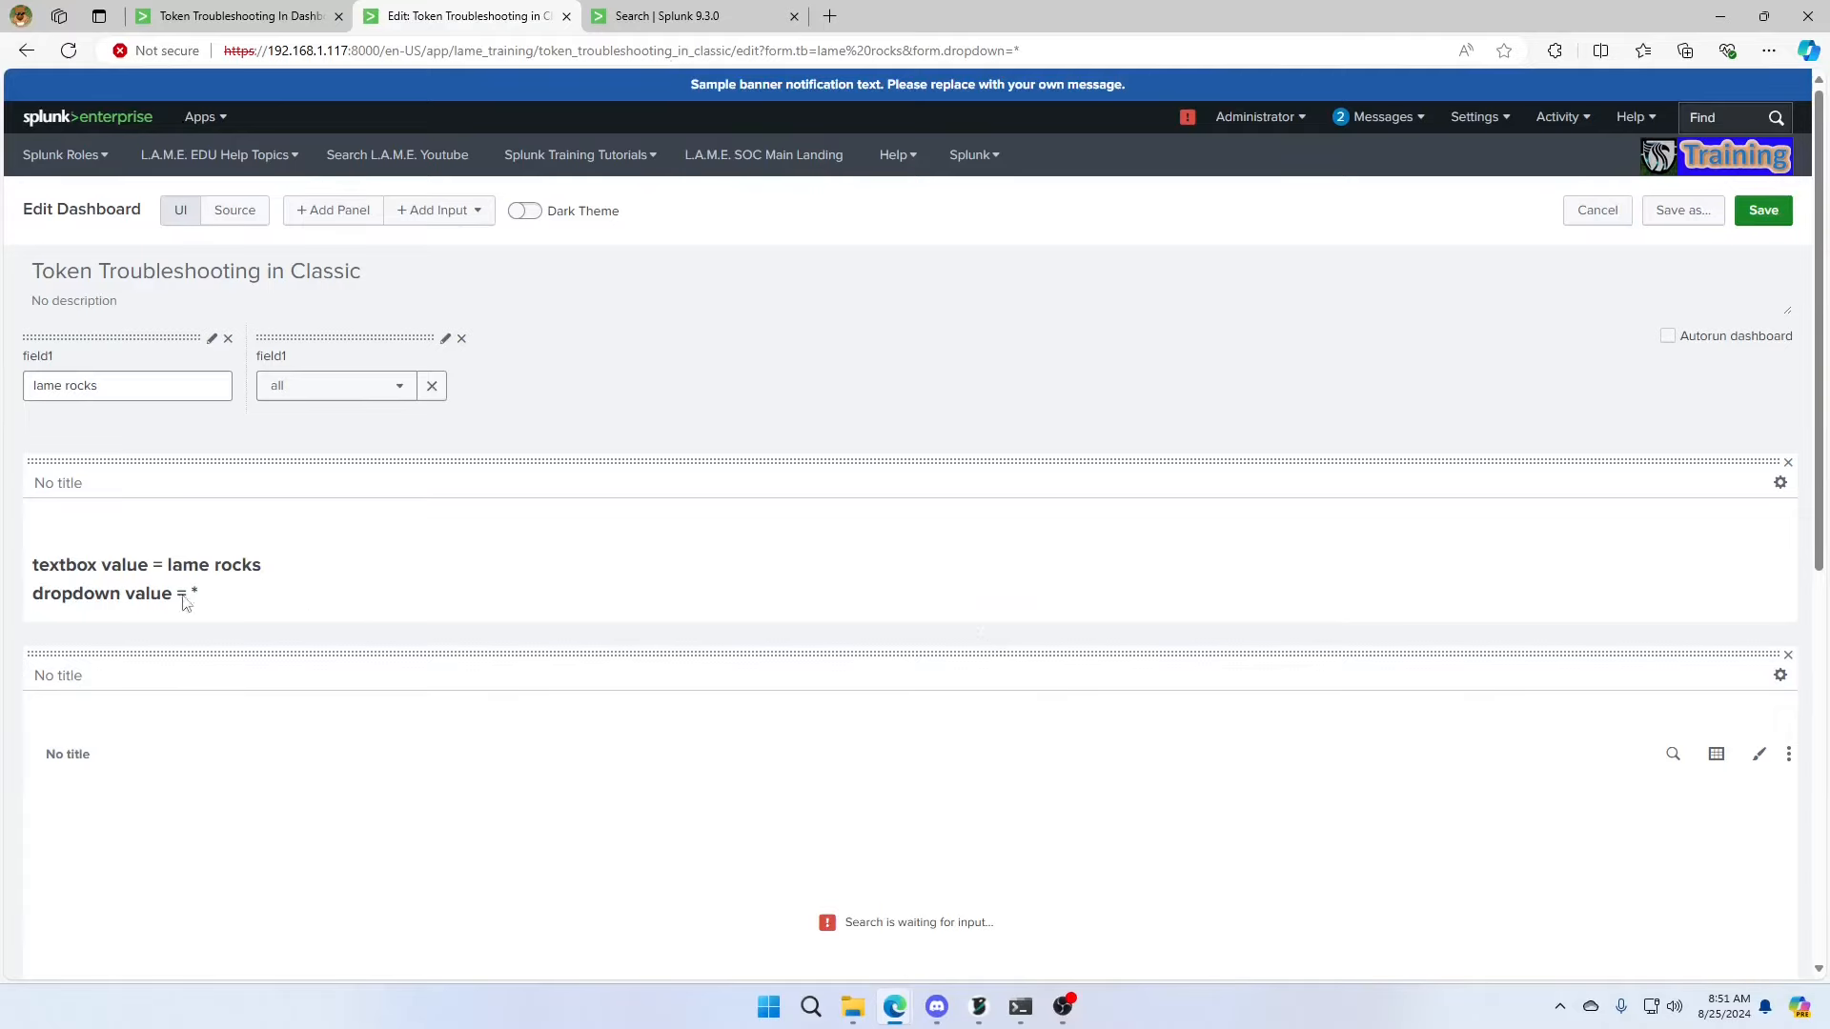
left_click(1673, 754)
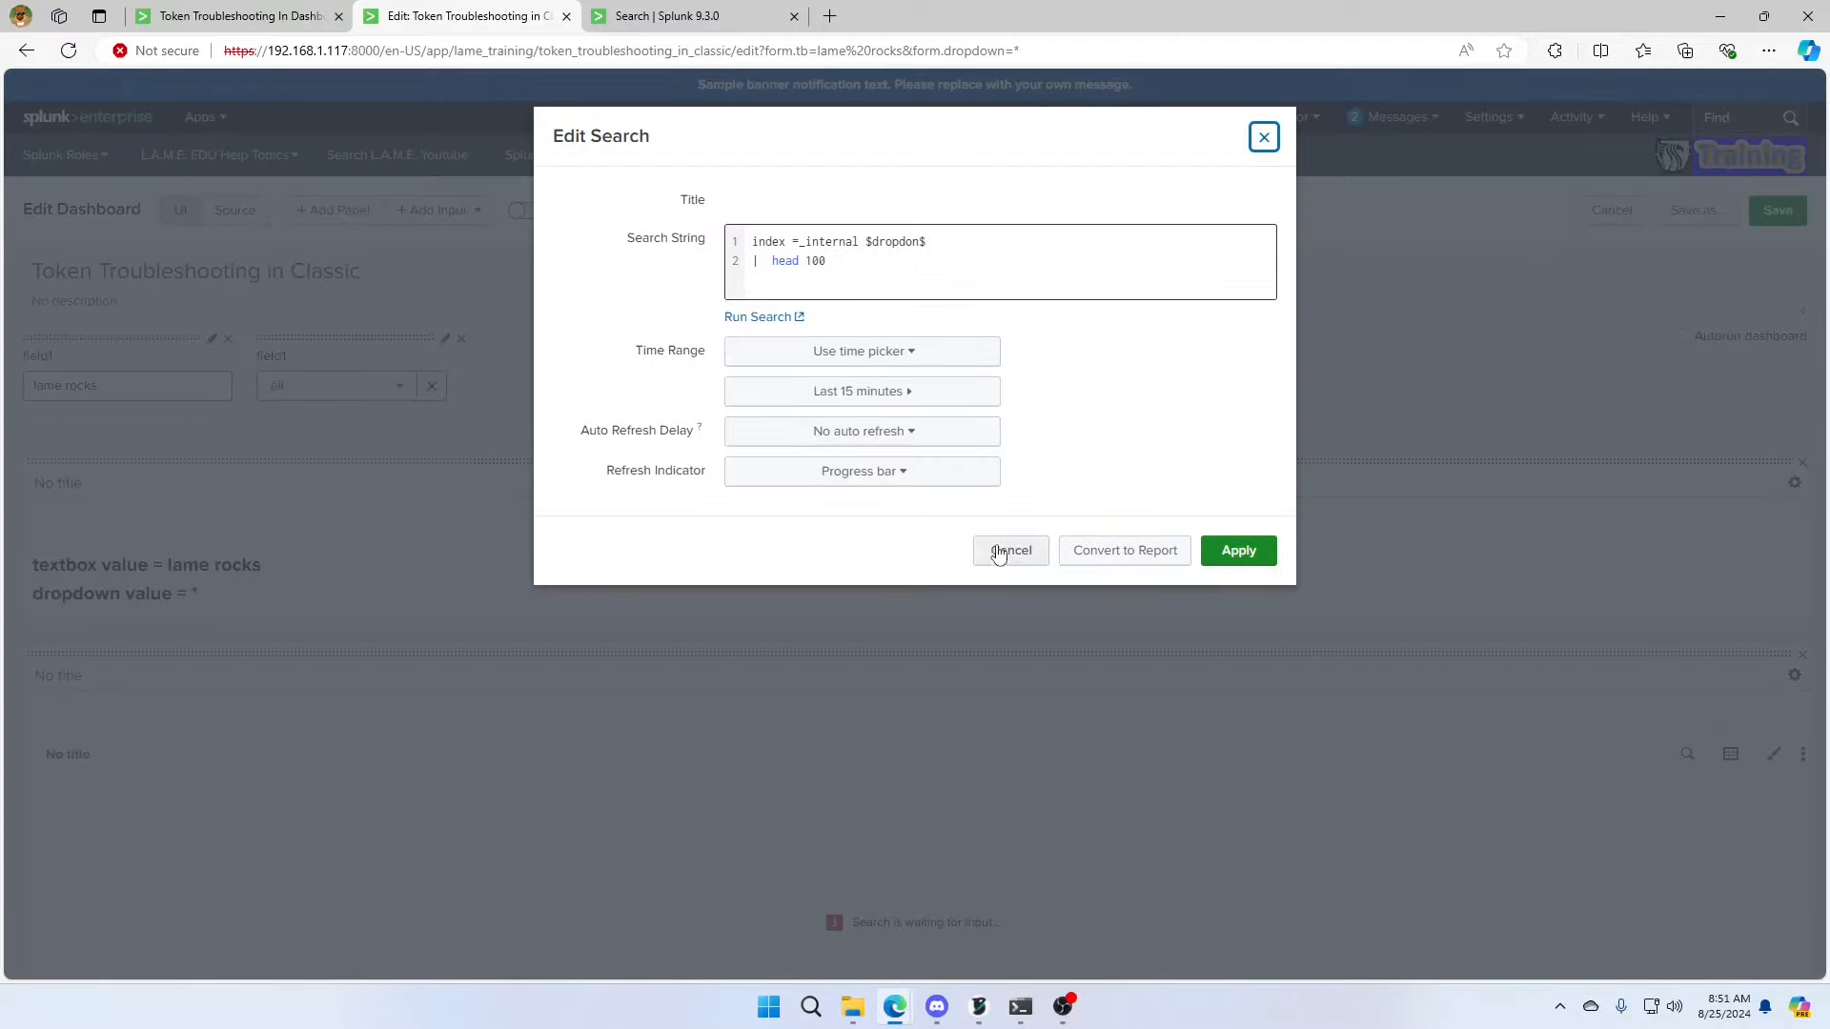
left_click(1009, 551)
left_click(1741, 214)
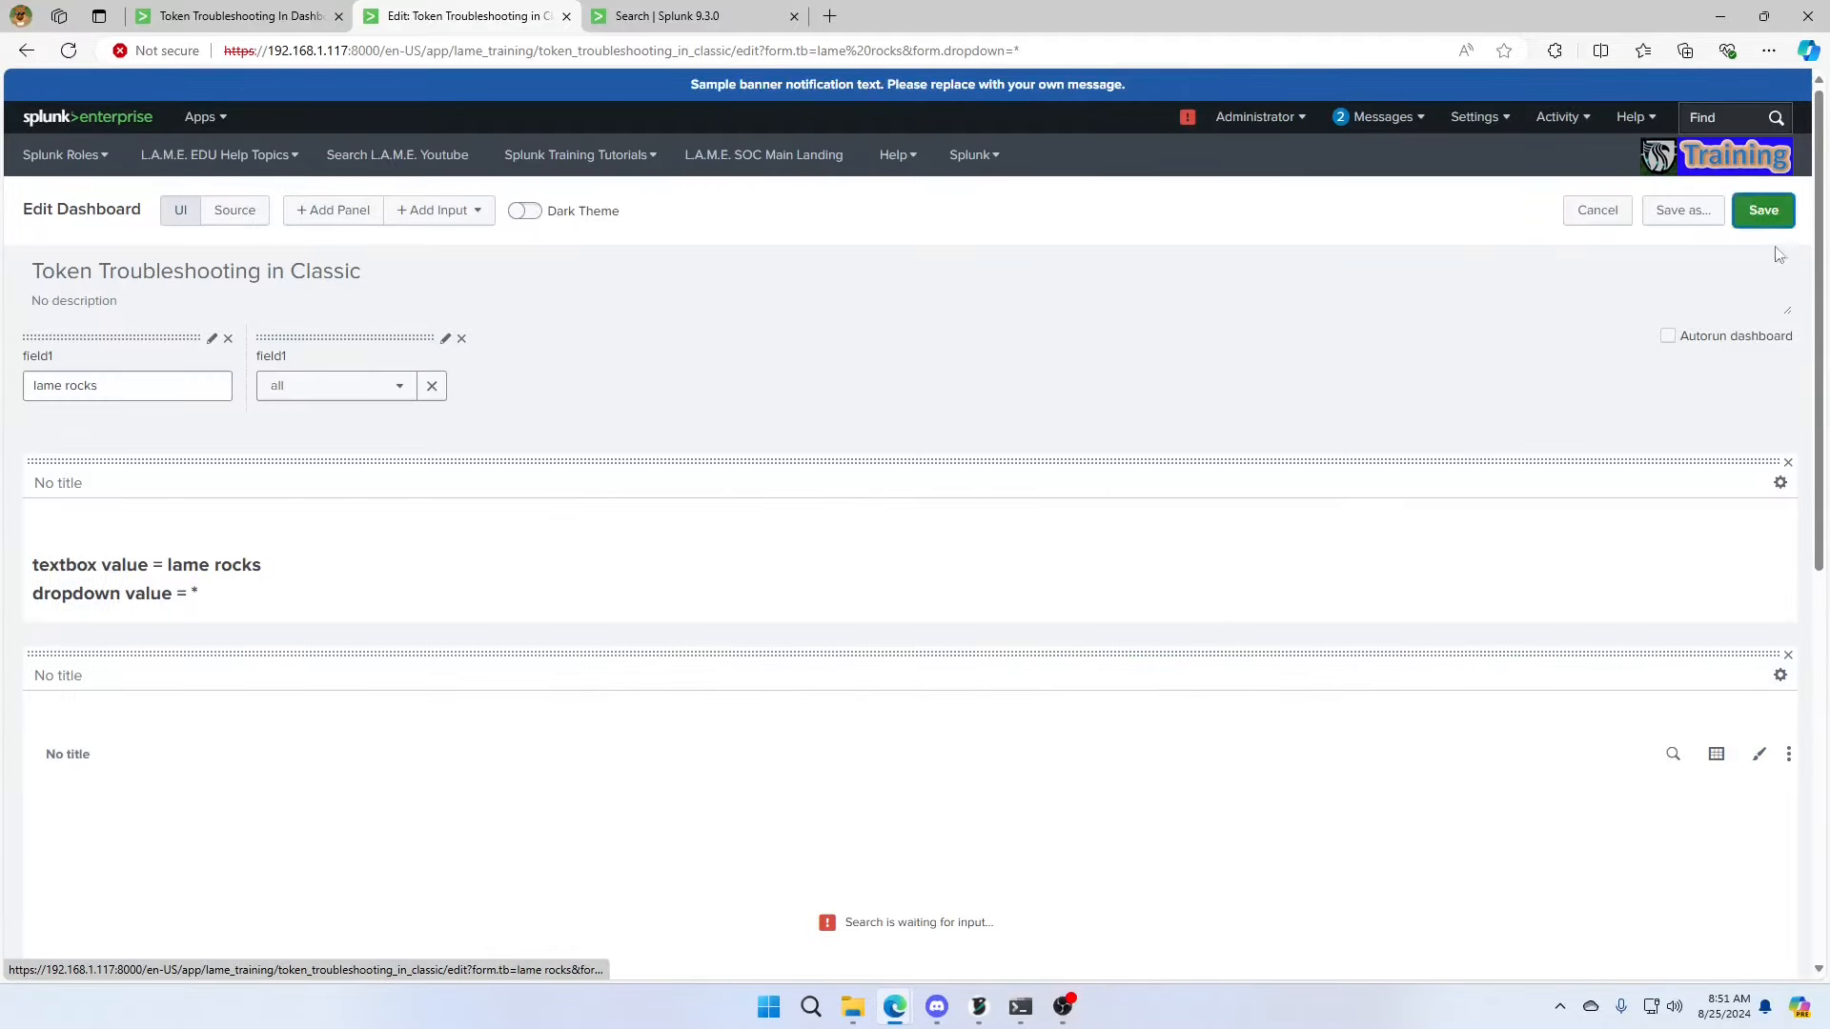
Open the table panel's search in the Search page to inspect its query, and close that page.
scroll(1721, 667, "down", 3)
left_click(1680, 965)
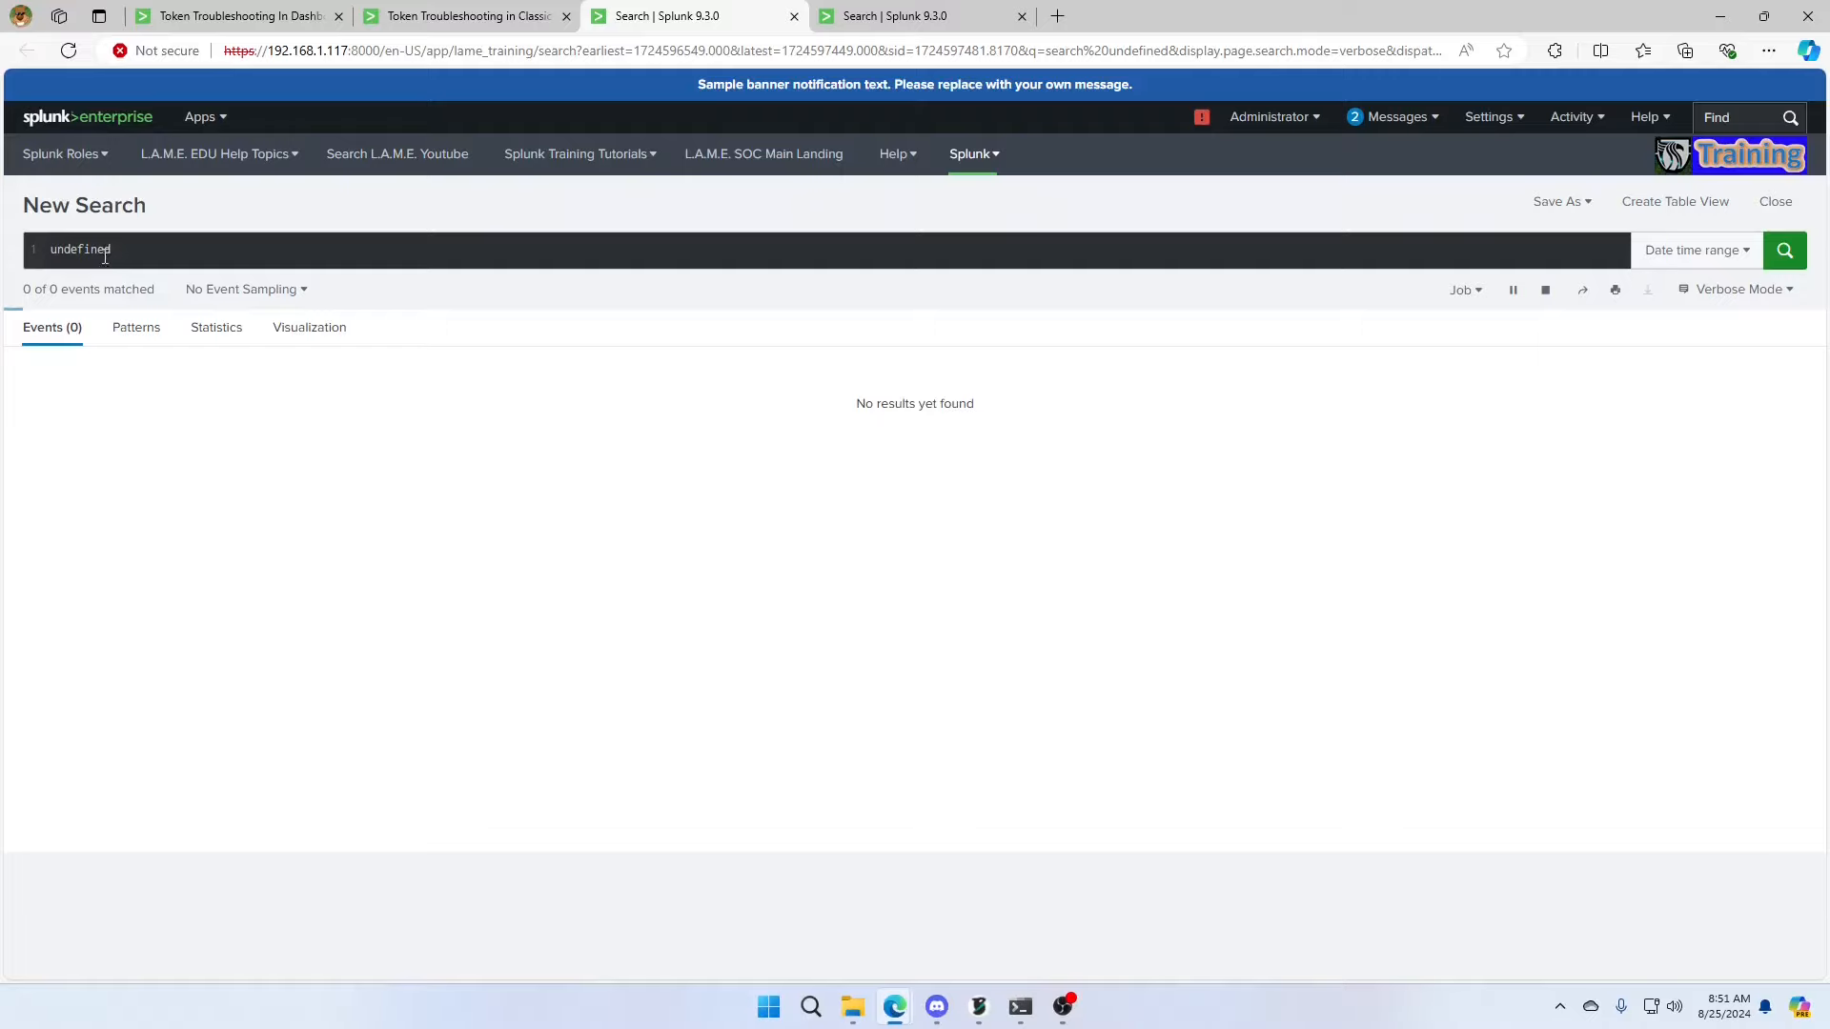
left_click(795, 16)
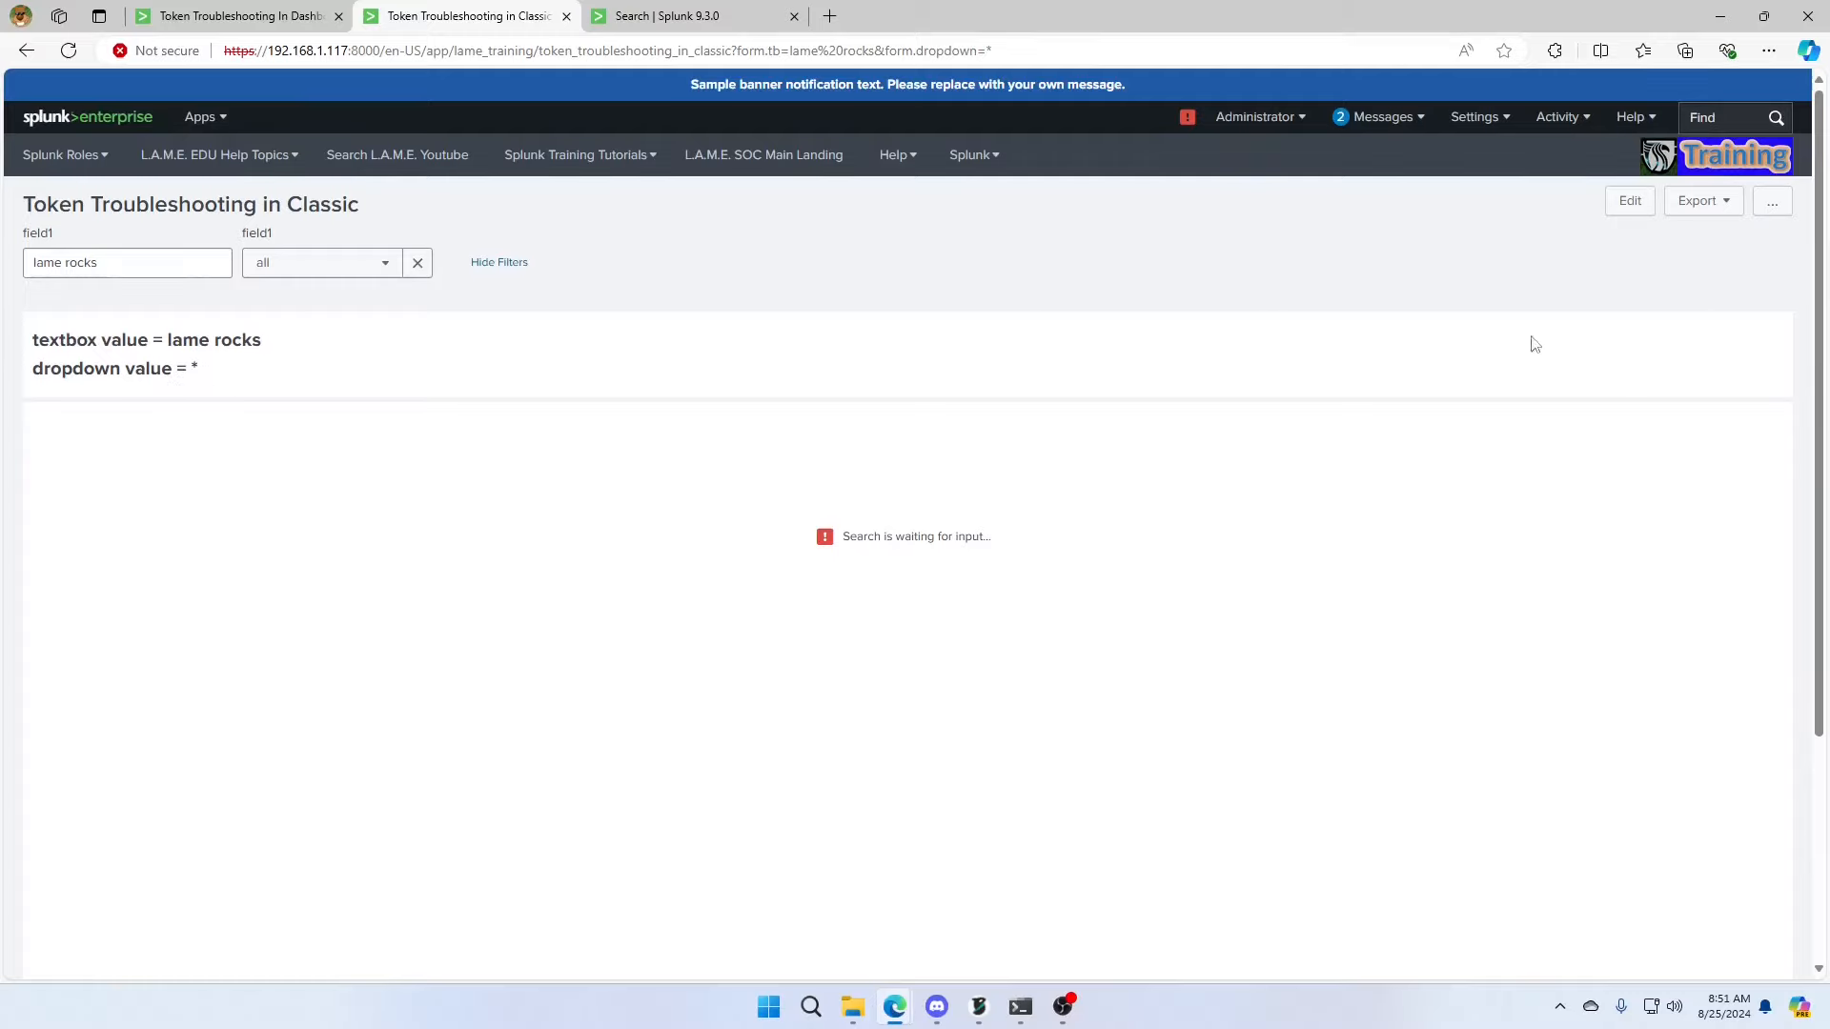
Edit the dashboard again and correct the token in the table's search to $dropdown$.
left_click(1632, 202)
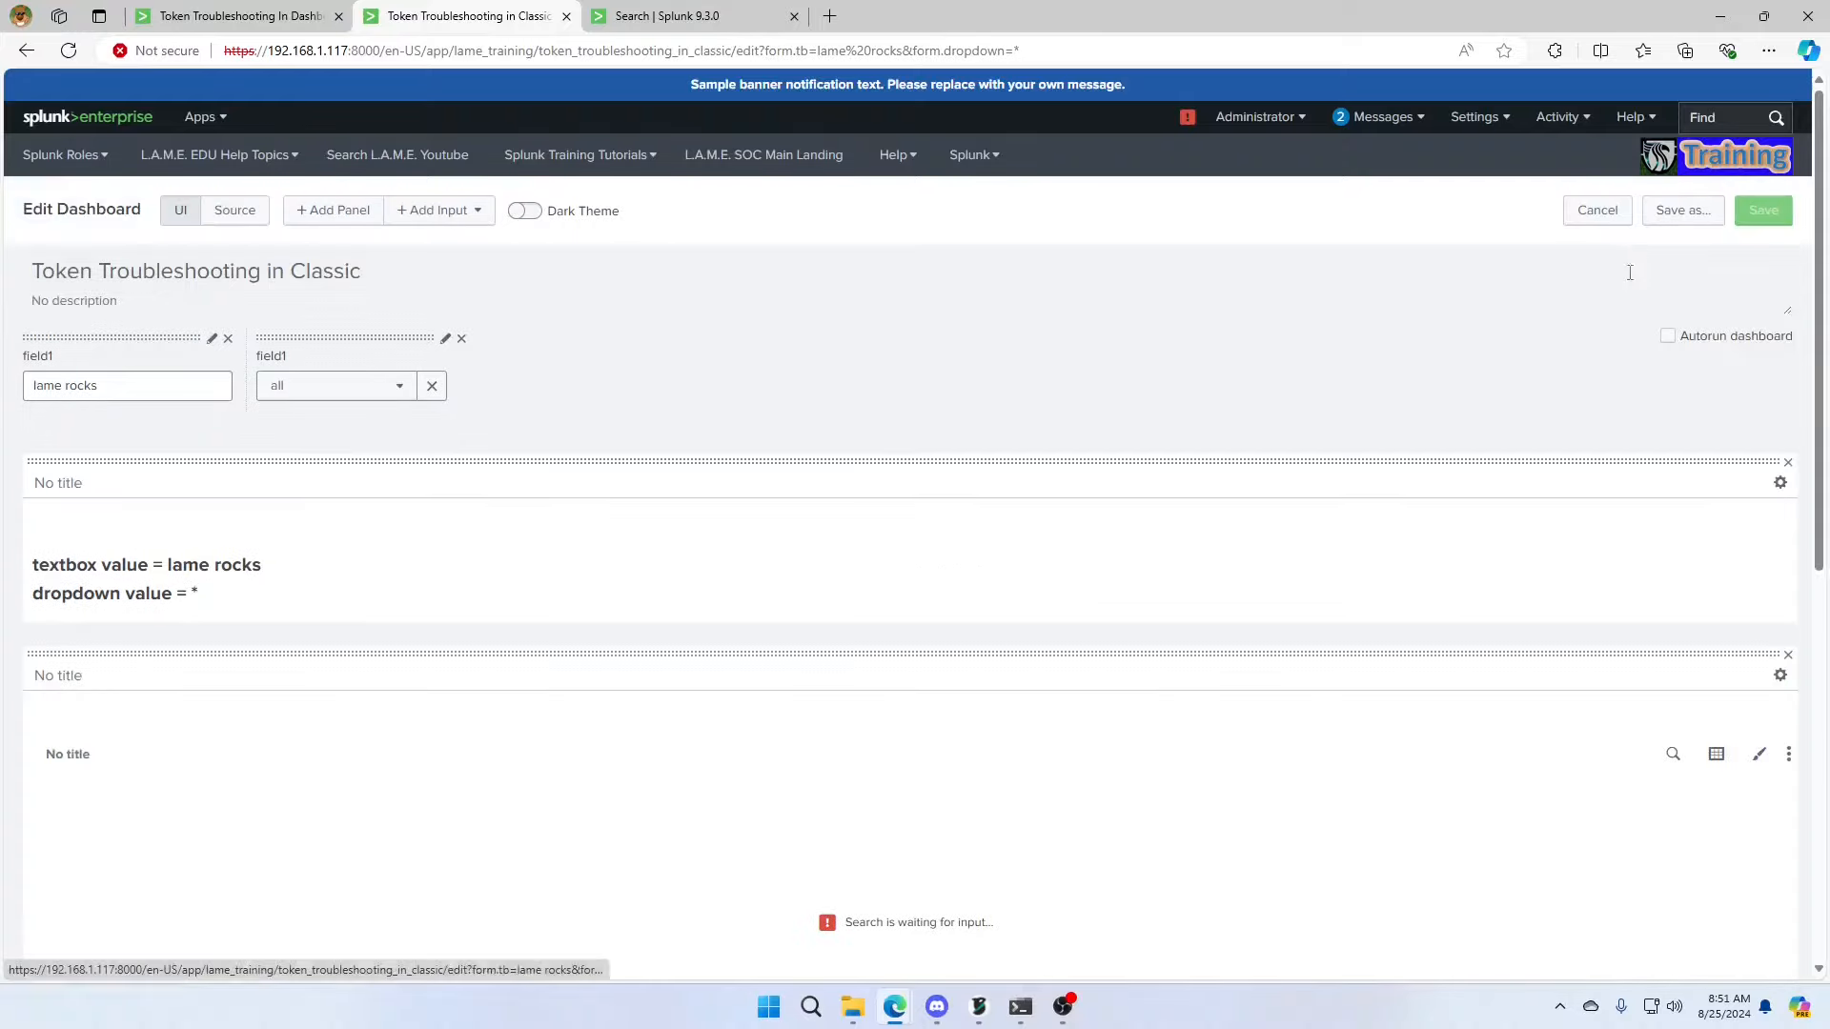
left_click(1685, 753)
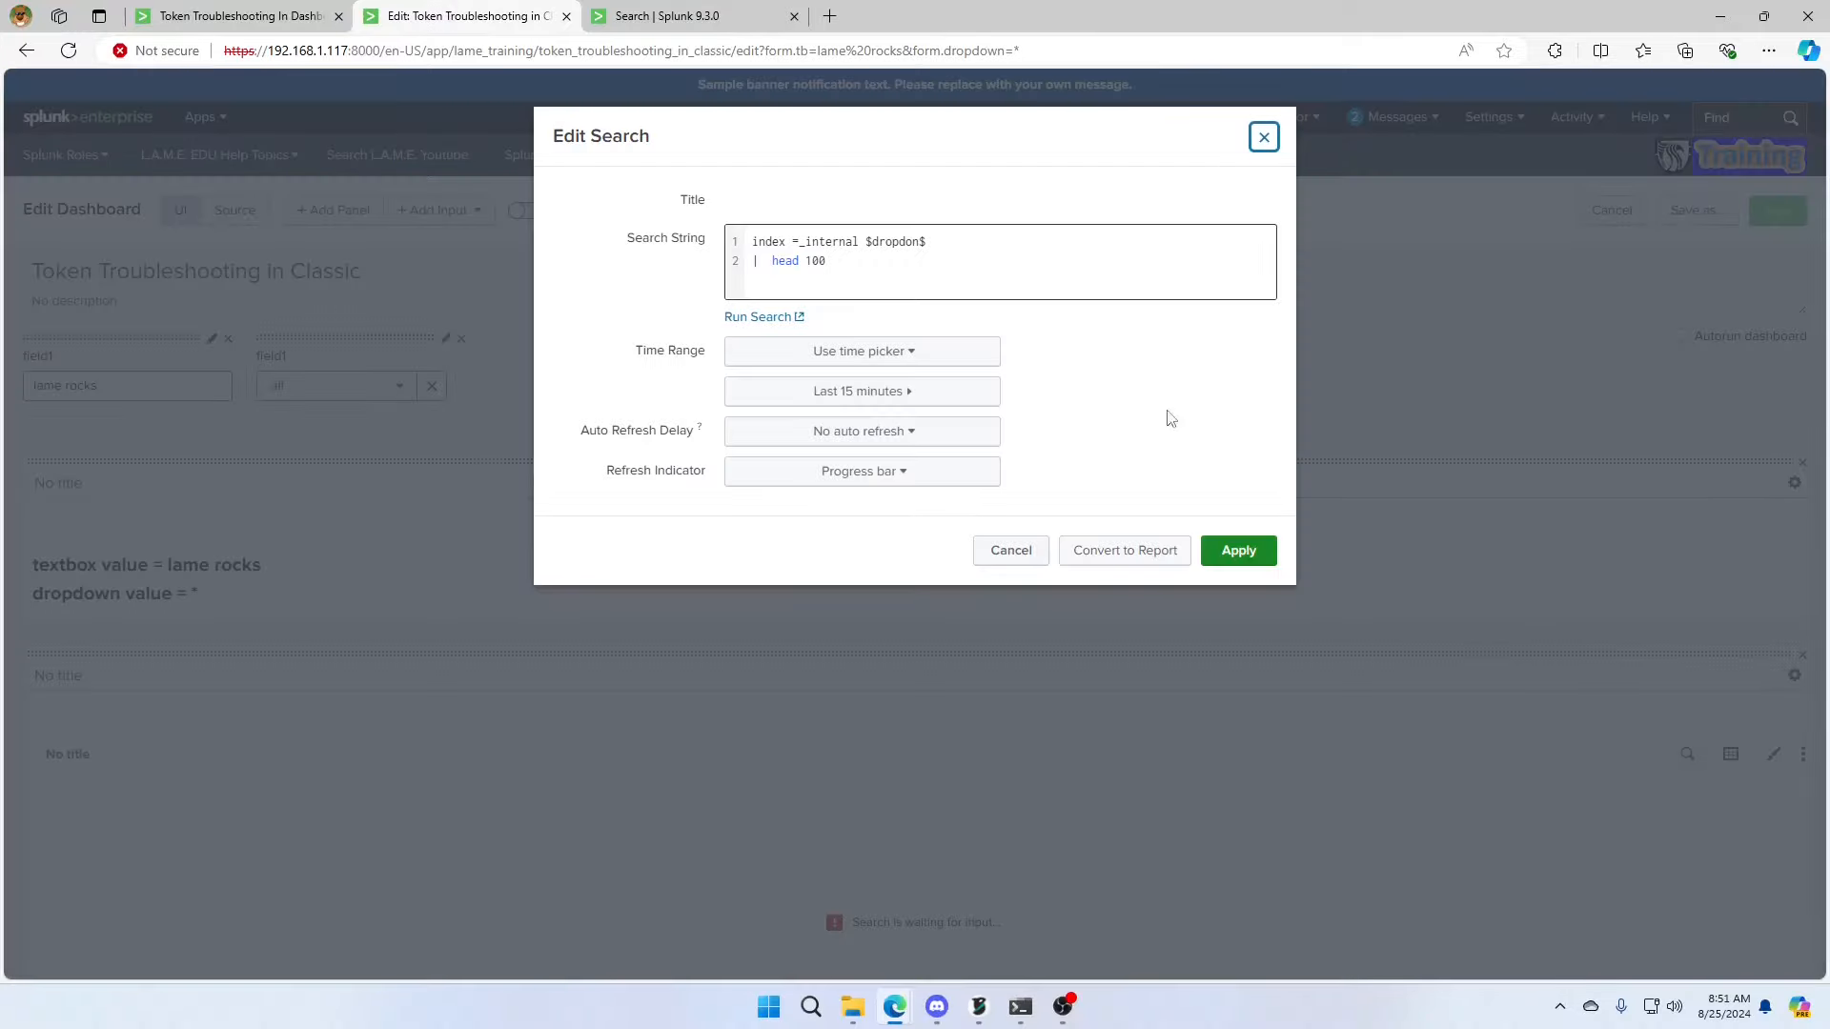
left_click(915, 242)
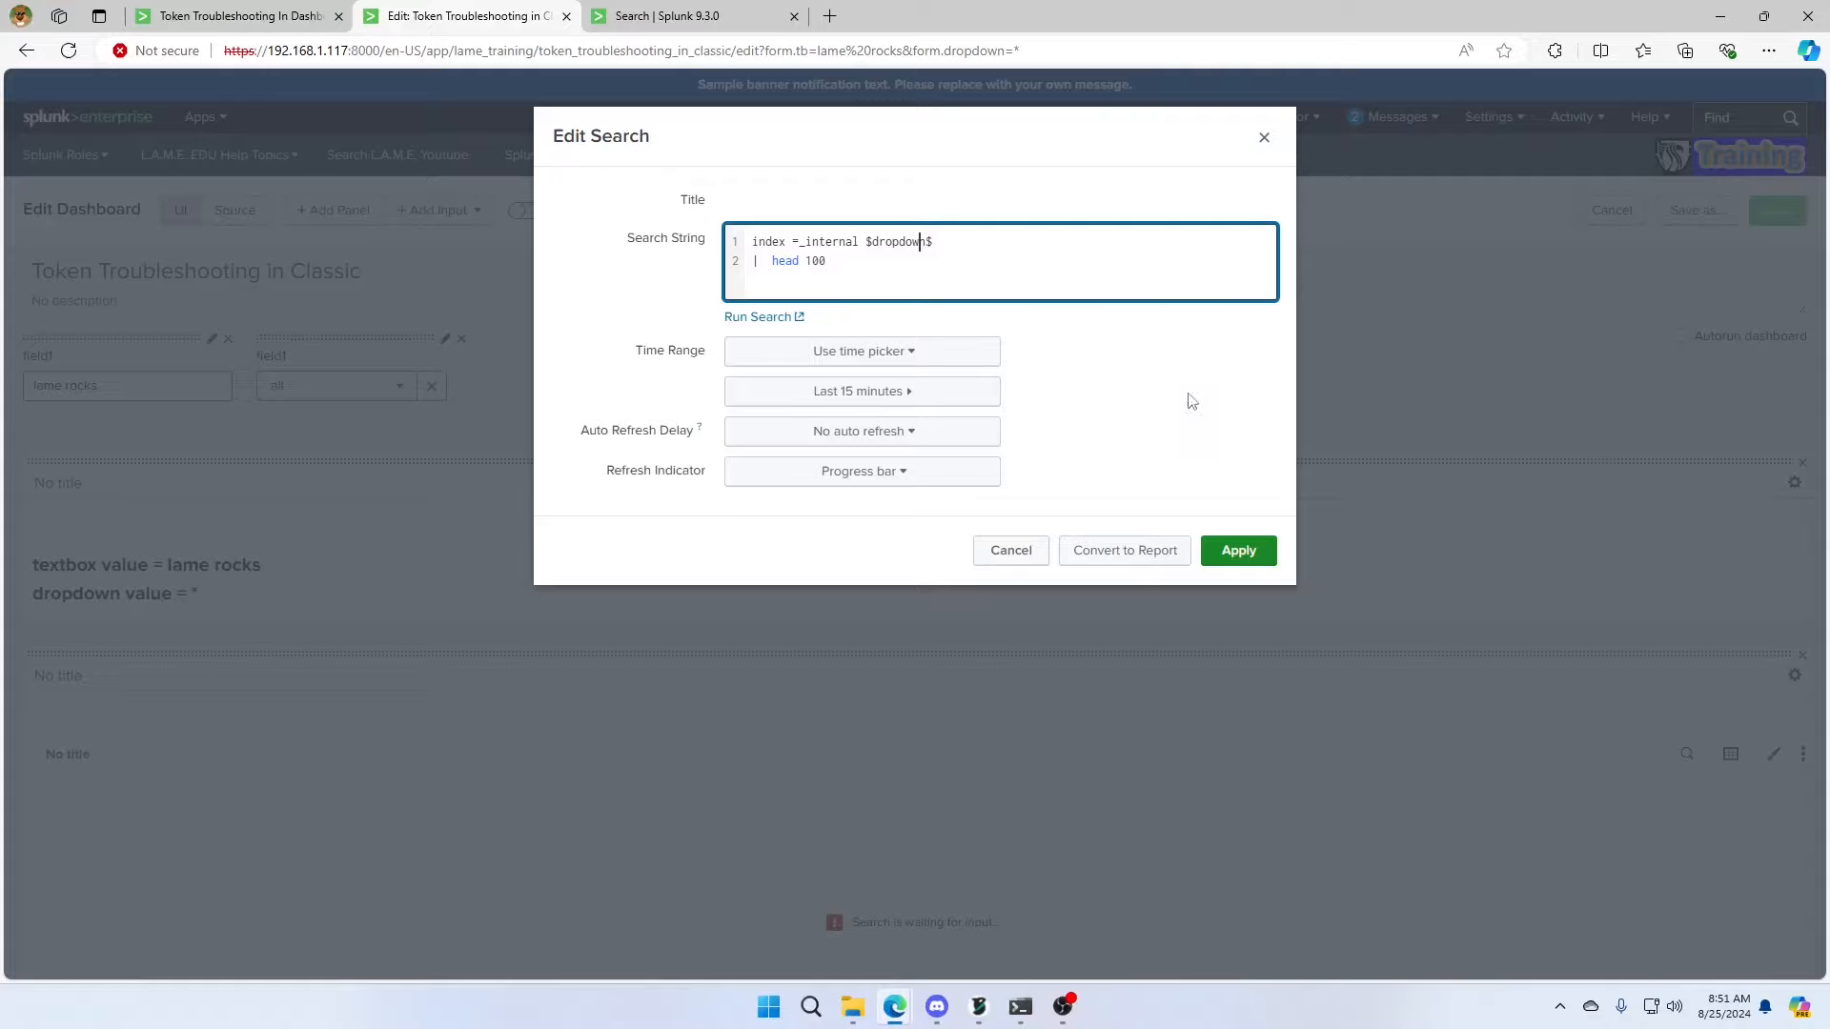
left_click(1236, 550)
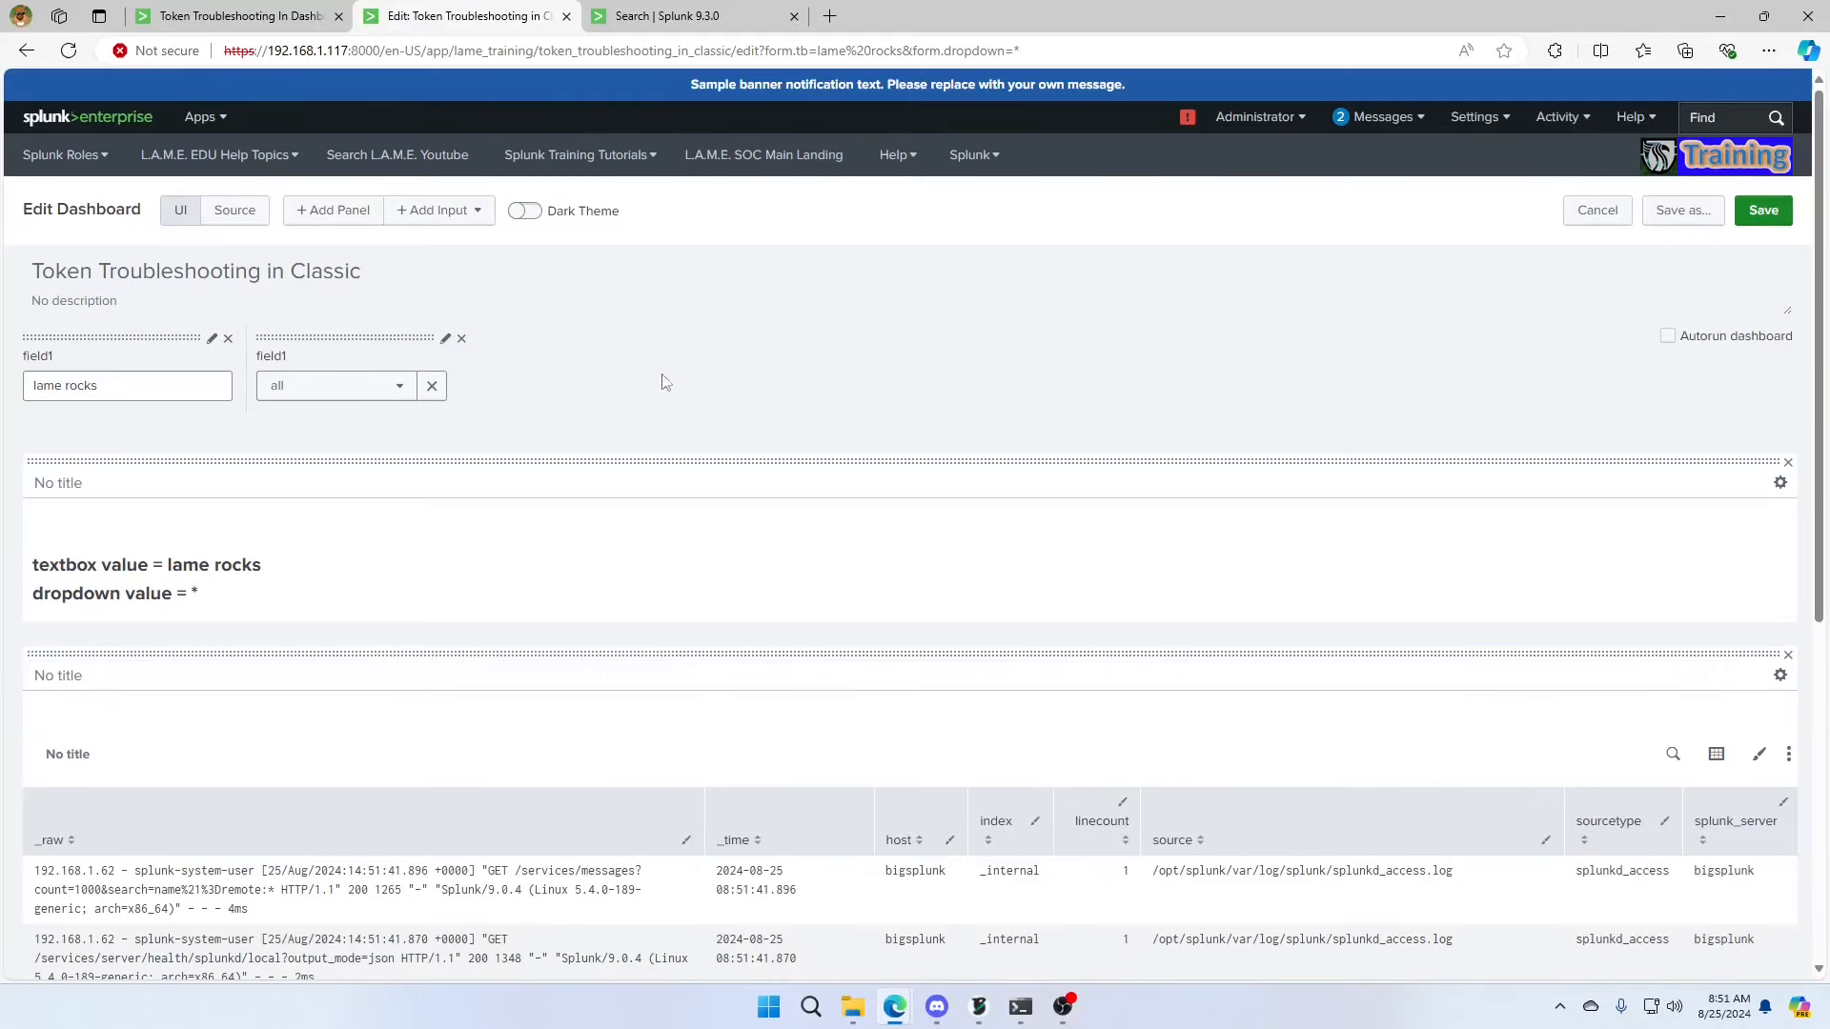
Select option 1 in the dropdown and review the displayed token value and the table's results.
left_click(396, 387)
left_click(303, 455)
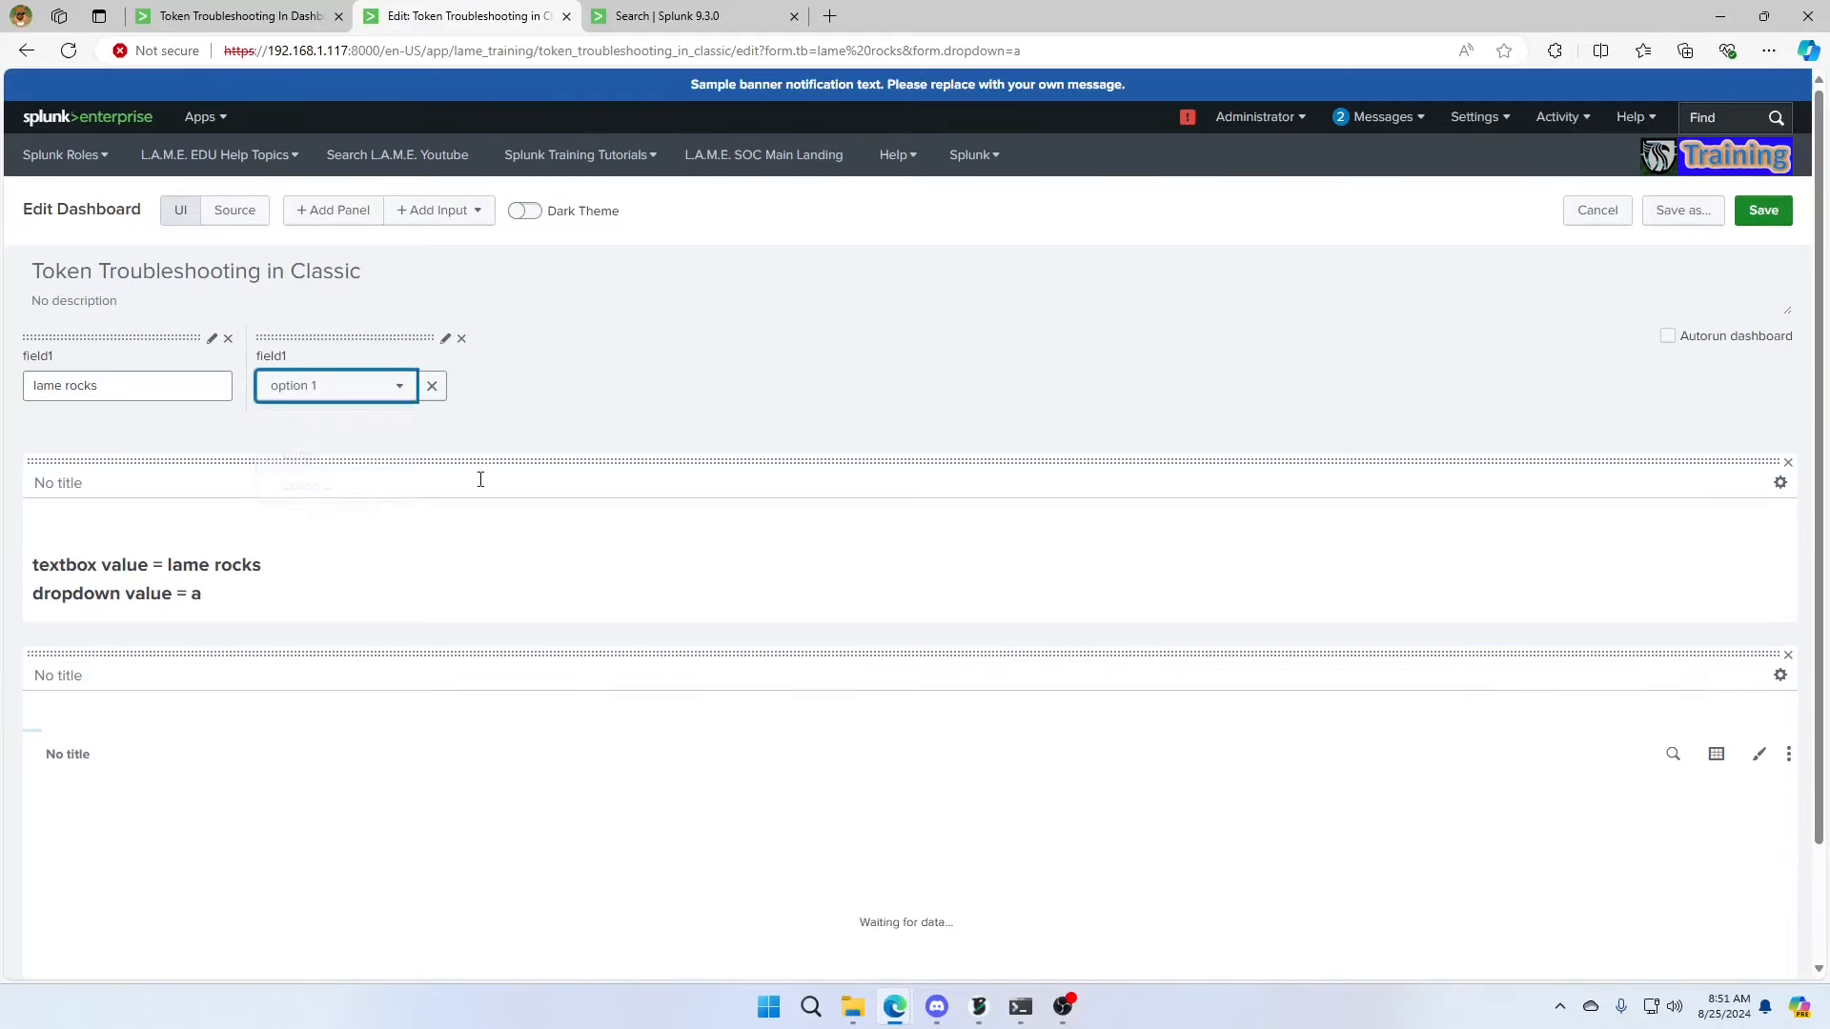
left_click(1021, 757)
scroll(1179, 888, "down", 2)
scroll(1179, 888, "up", 2)
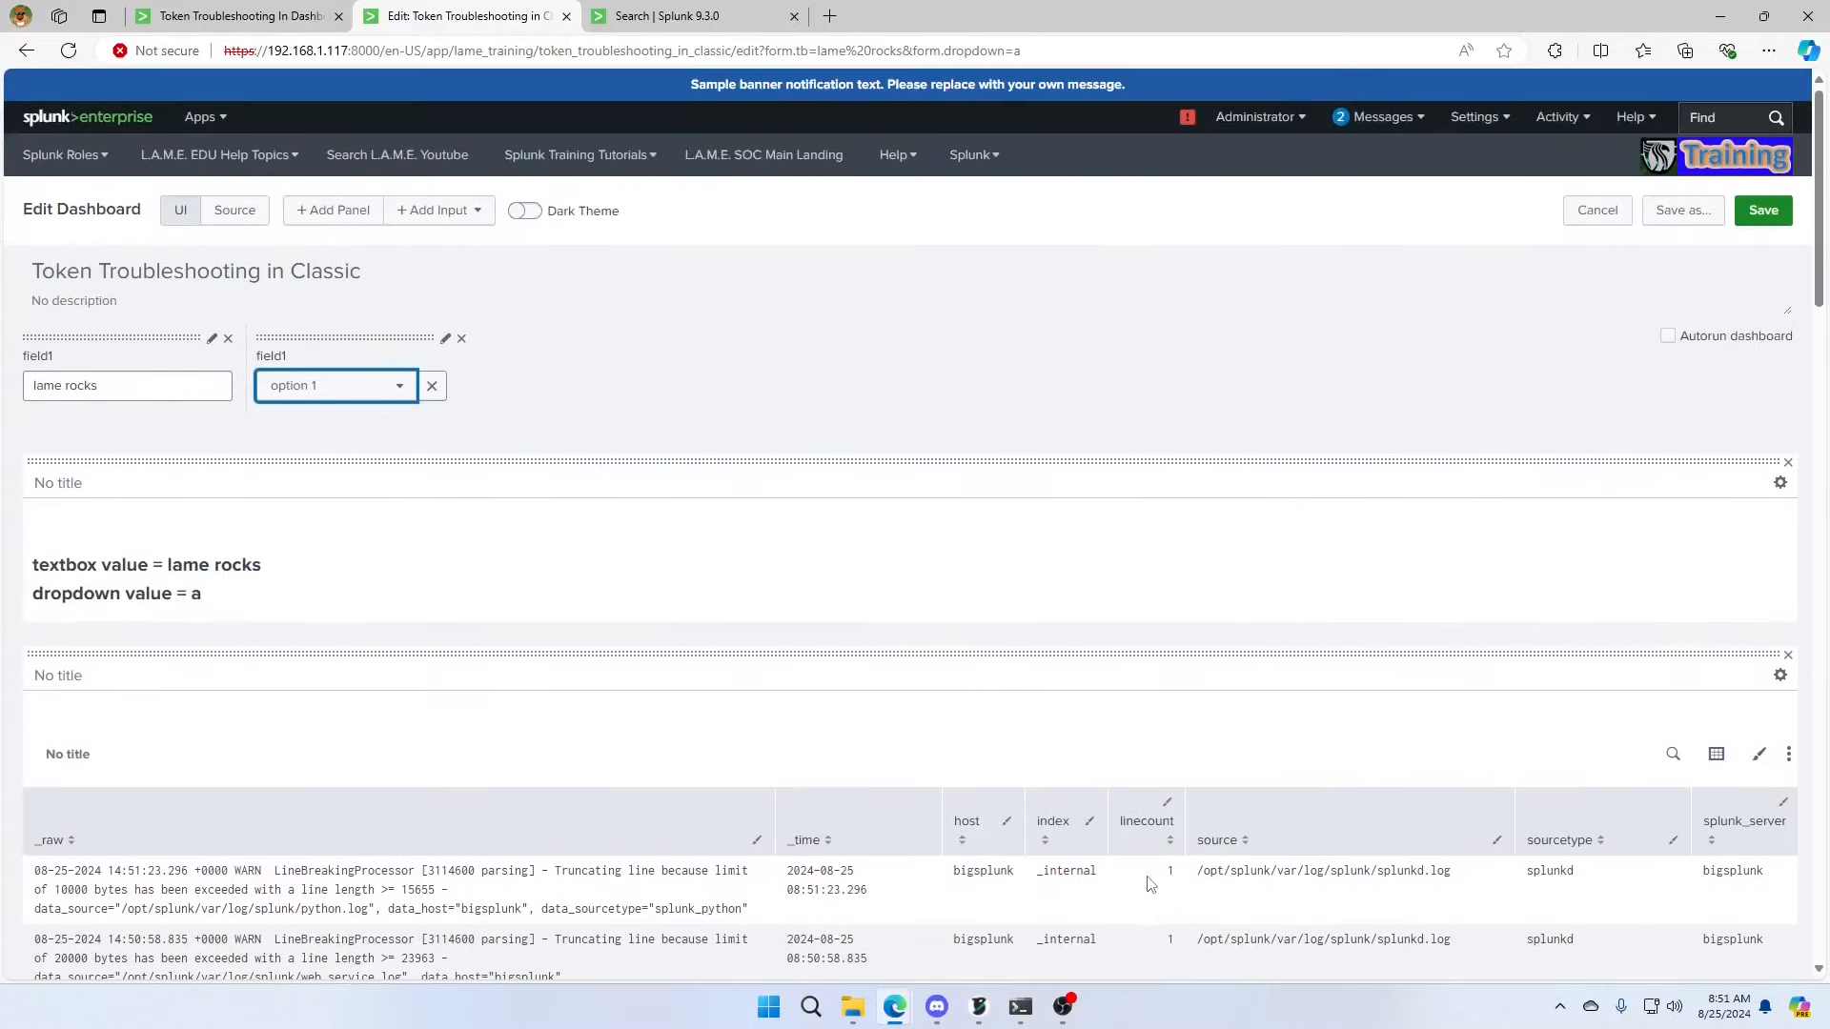
scroll(629, 530, "up", 2)
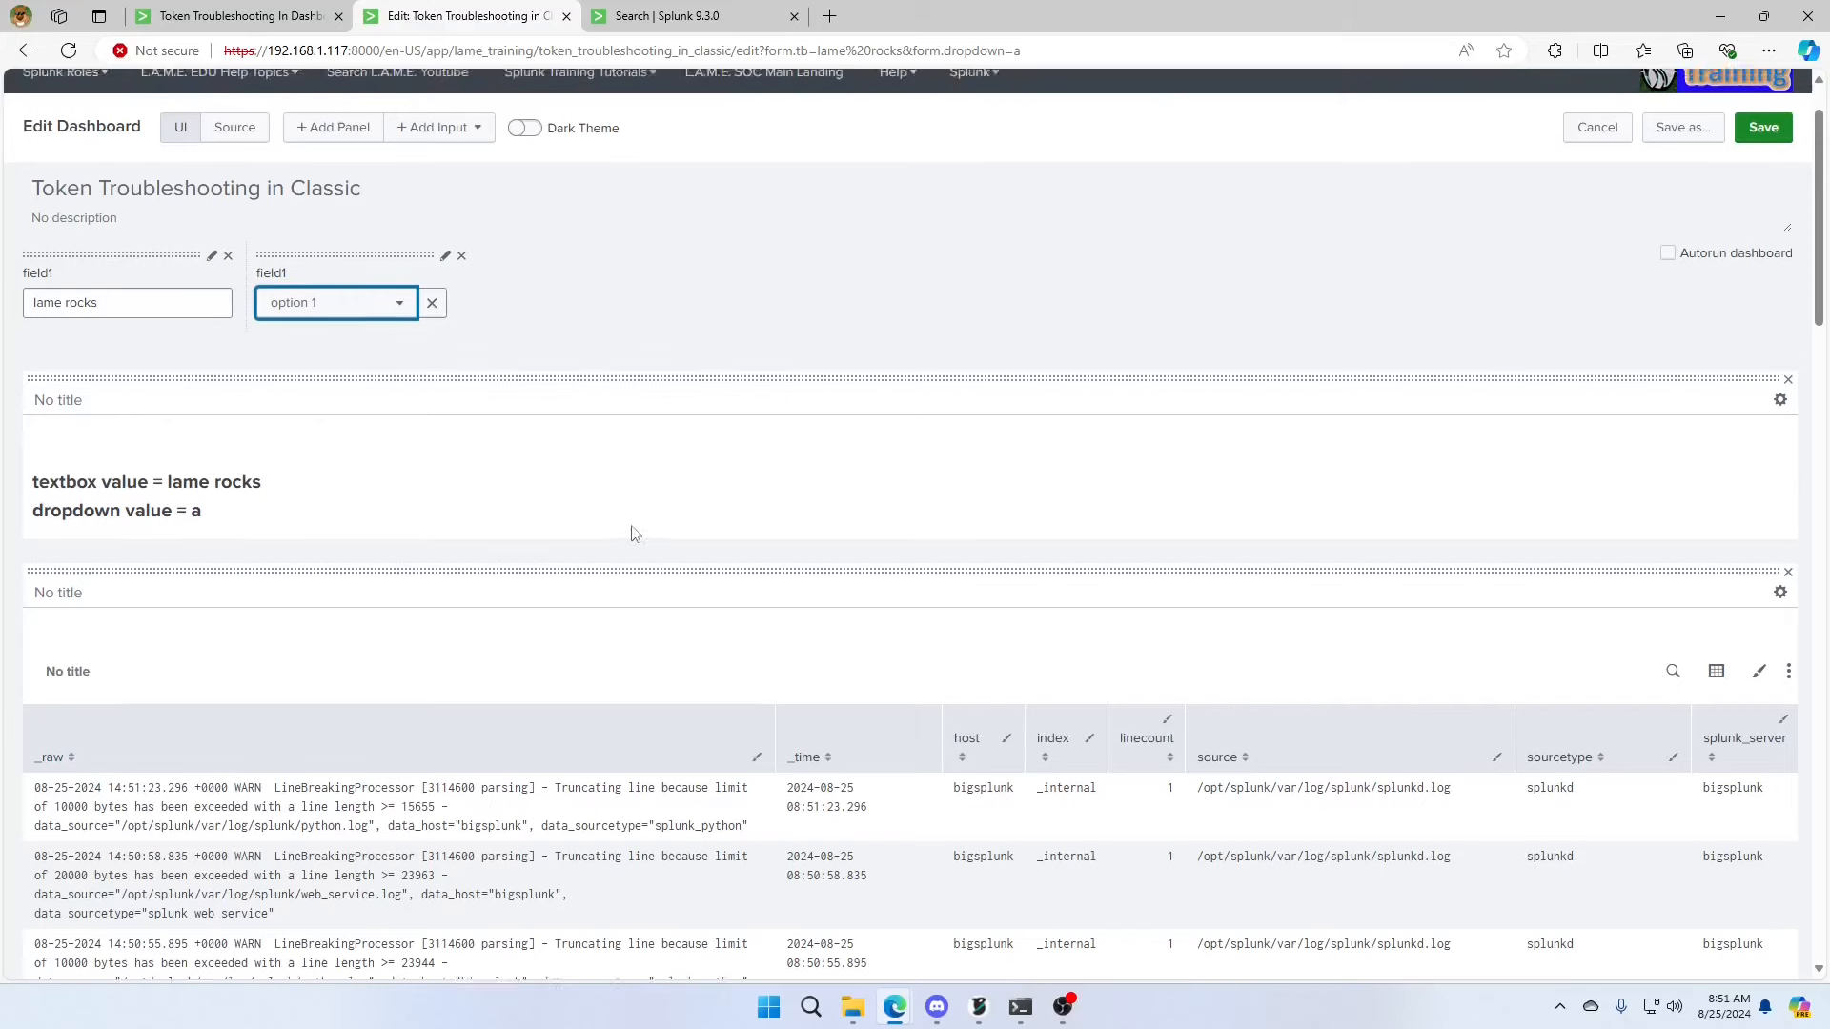
Set the value of the dropdown's static option "option 1" to abcdefgh, apply it and save the dashboard.
left_click(445, 338)
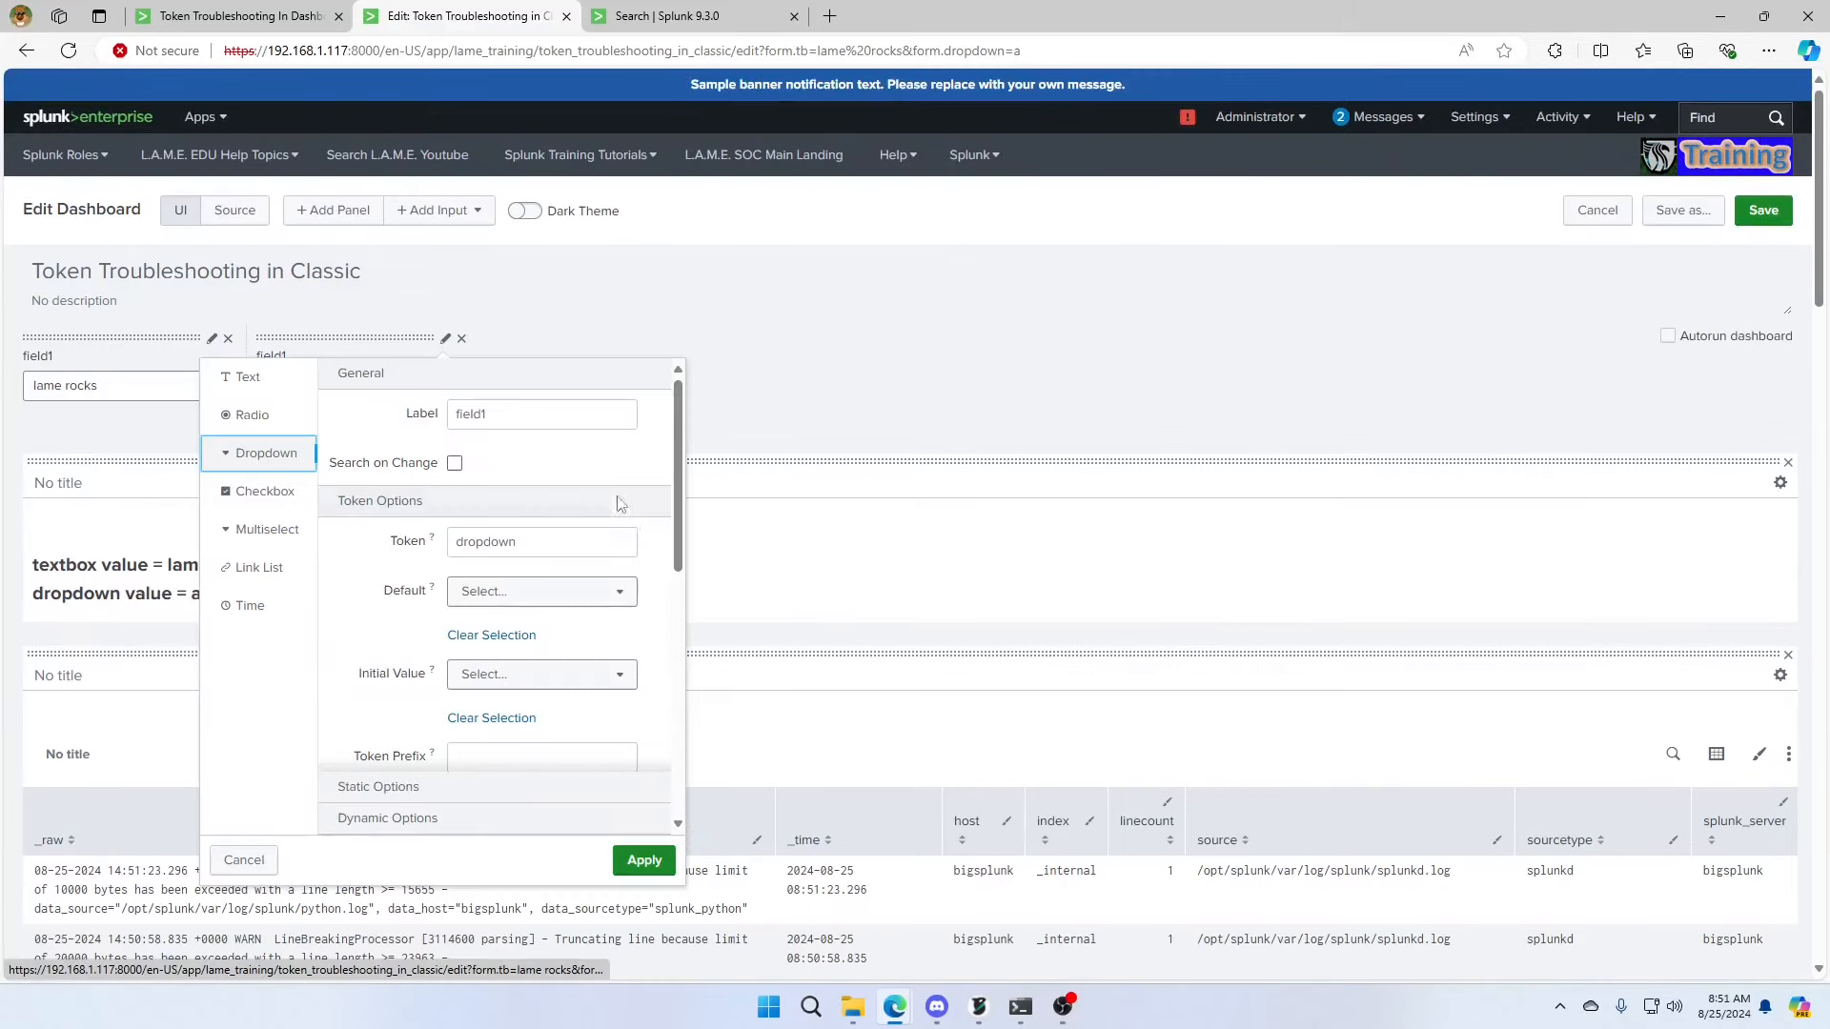
scroll(572, 476, "down", 5)
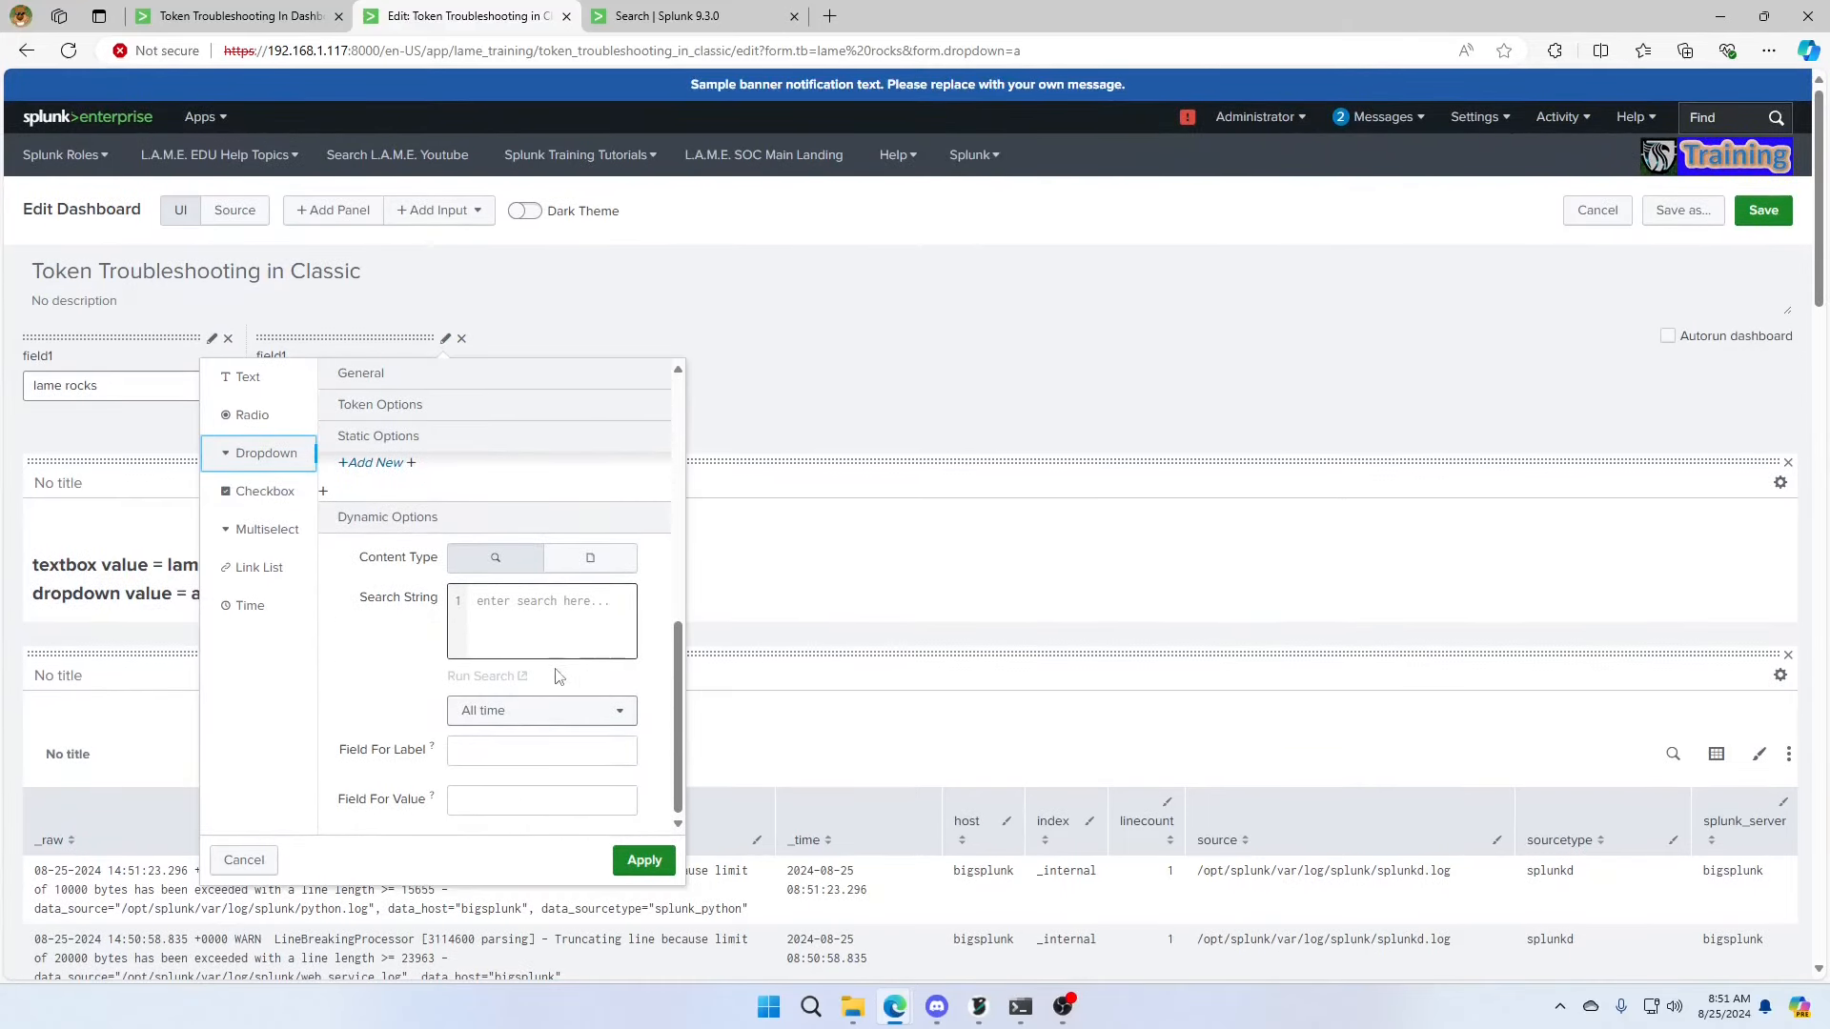
scroll(559, 676, "up", 3)
left_click(535, 752)
type("ba")
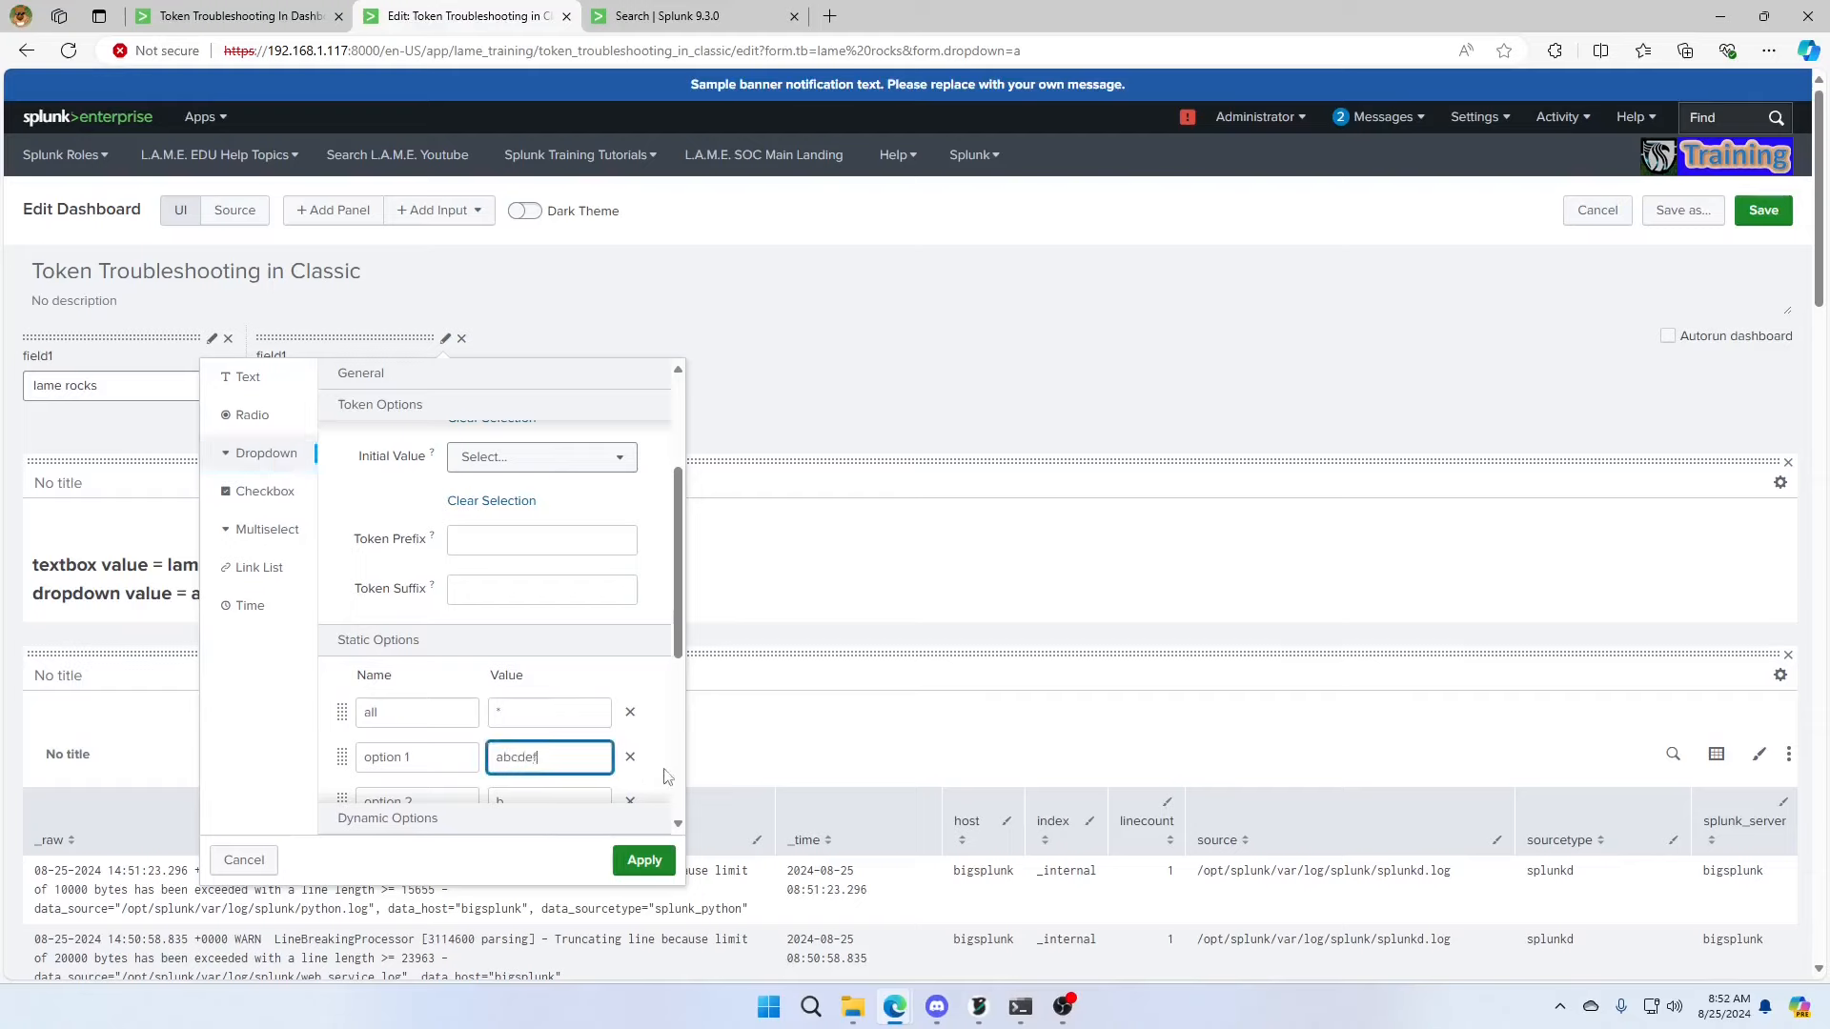
left_click(644, 859)
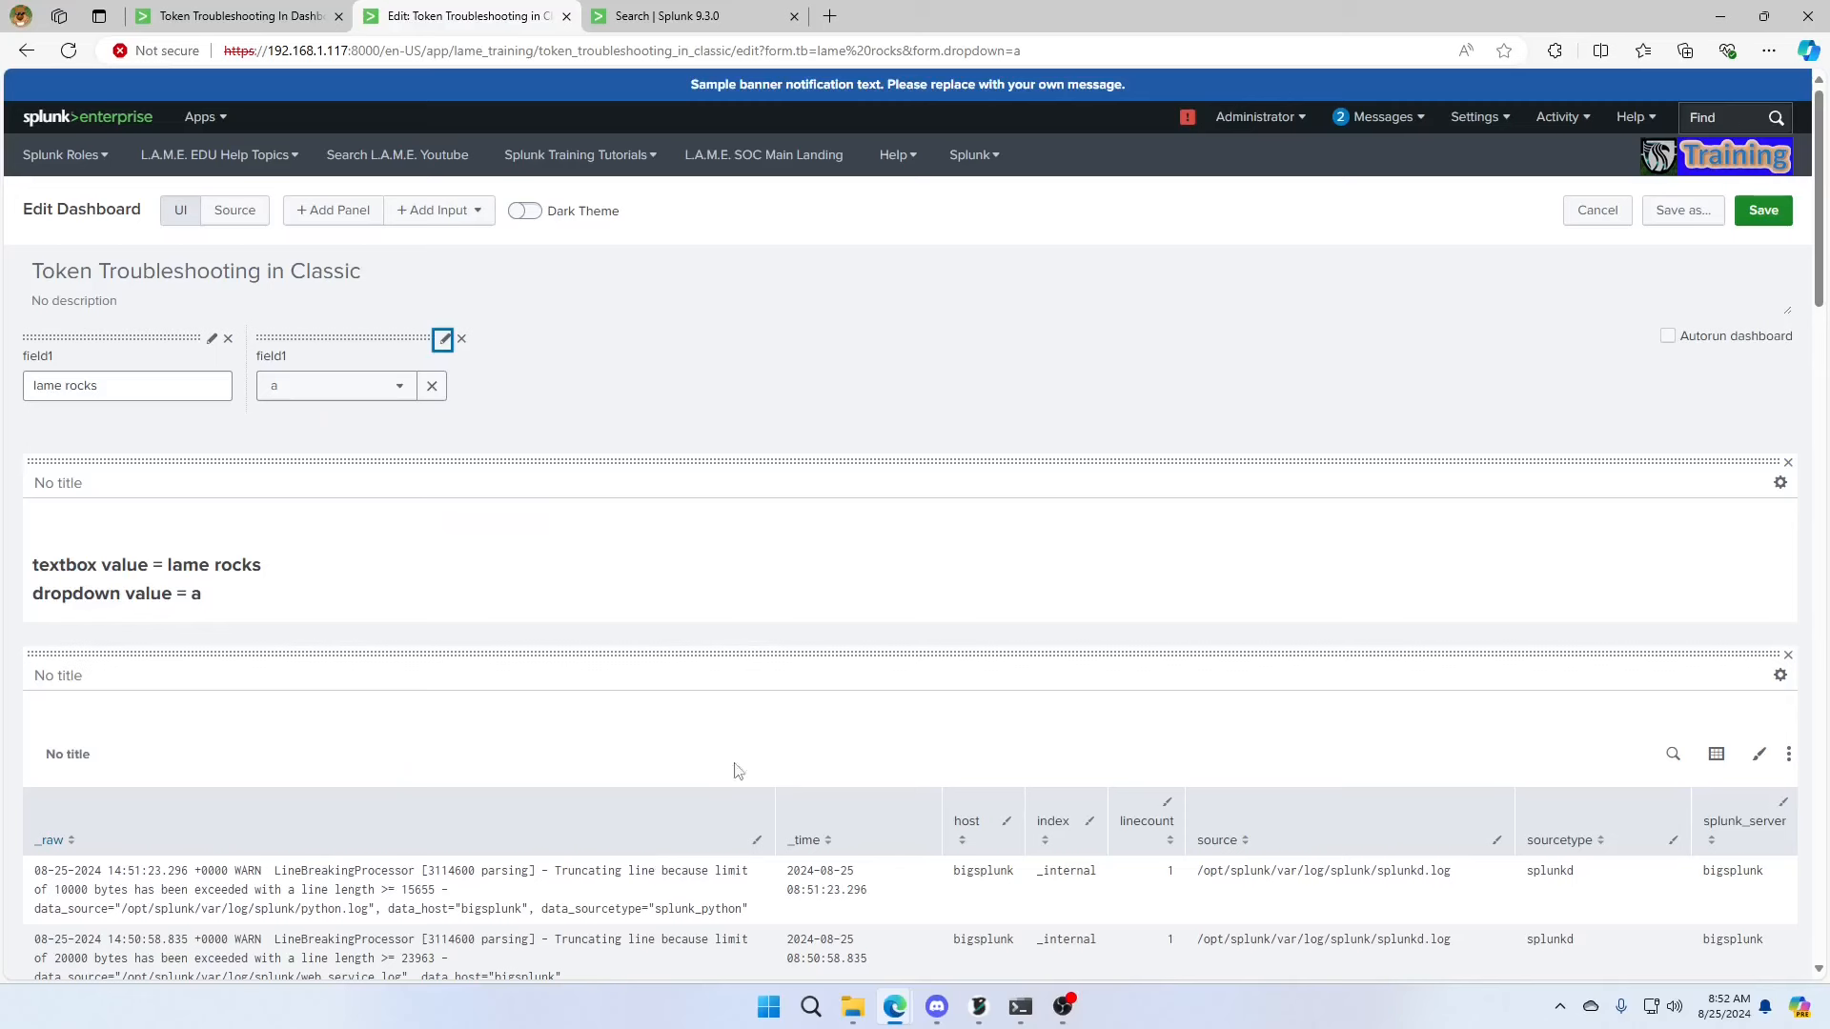
left_click(1763, 210)
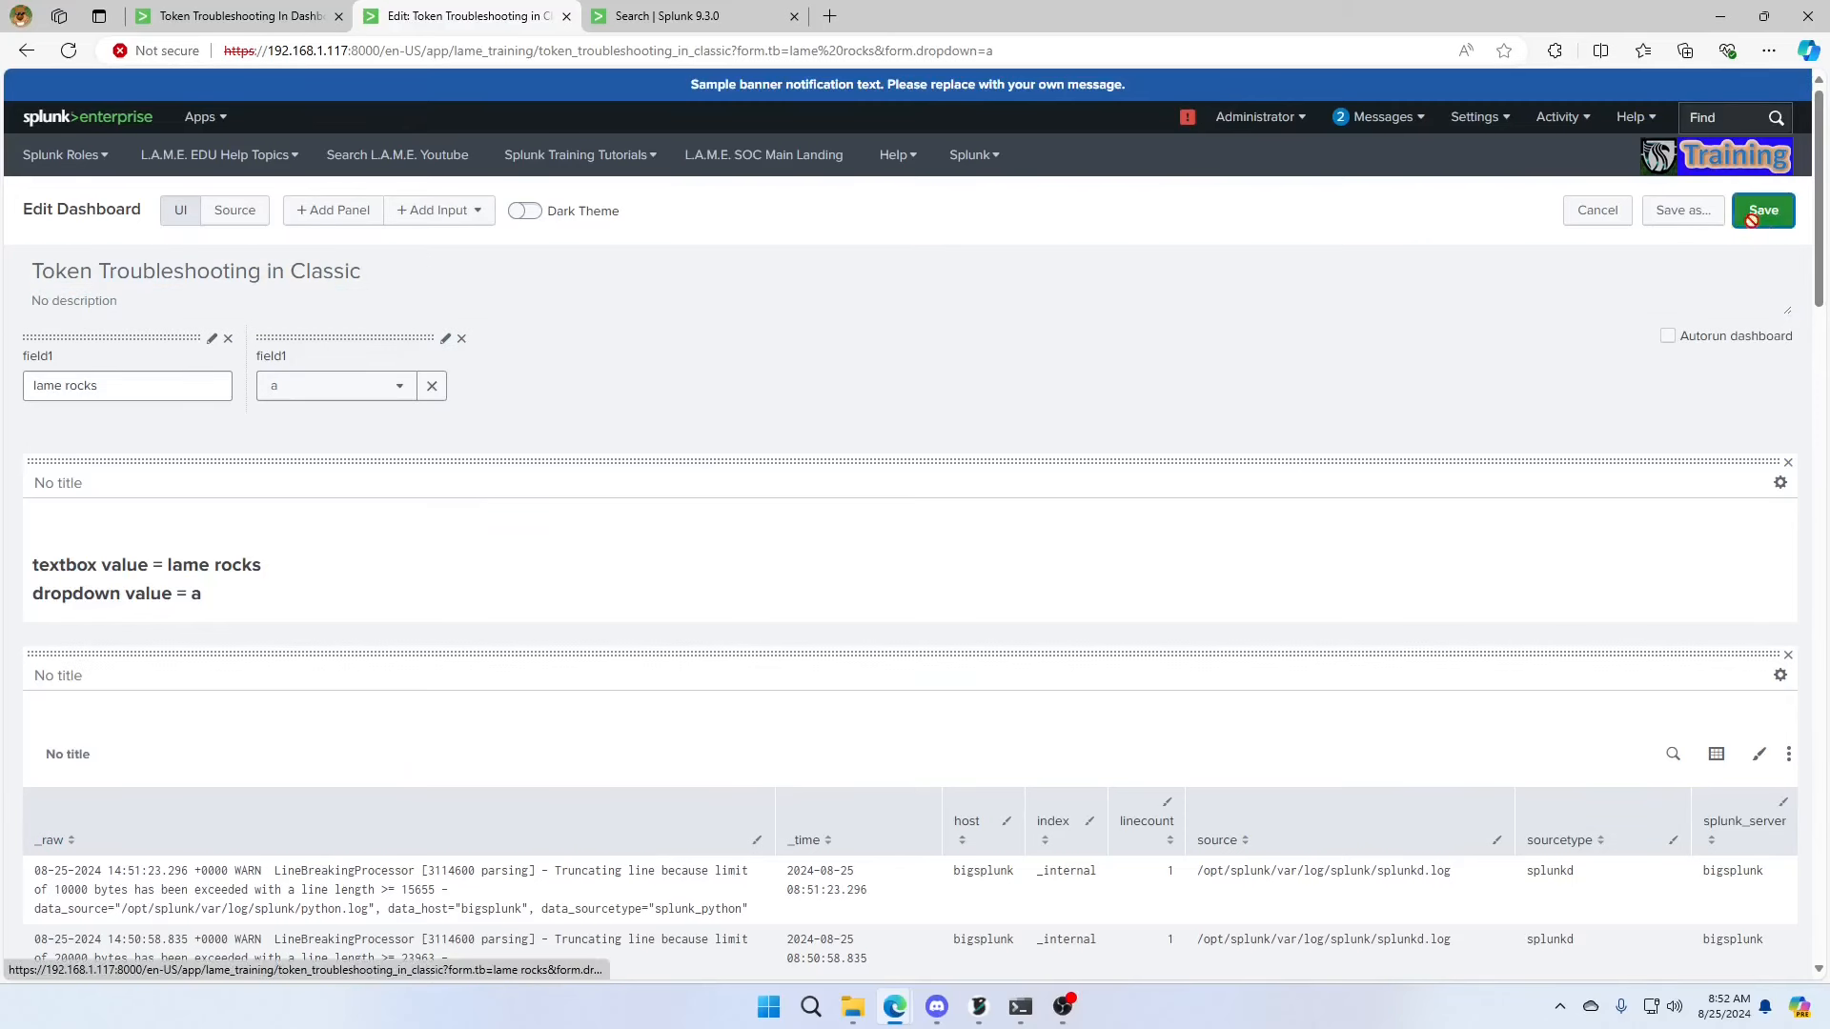
Test the dropdown with option 2 and finally option 1, comparing the table's results with the displayed token values.
left_click(285, 266)
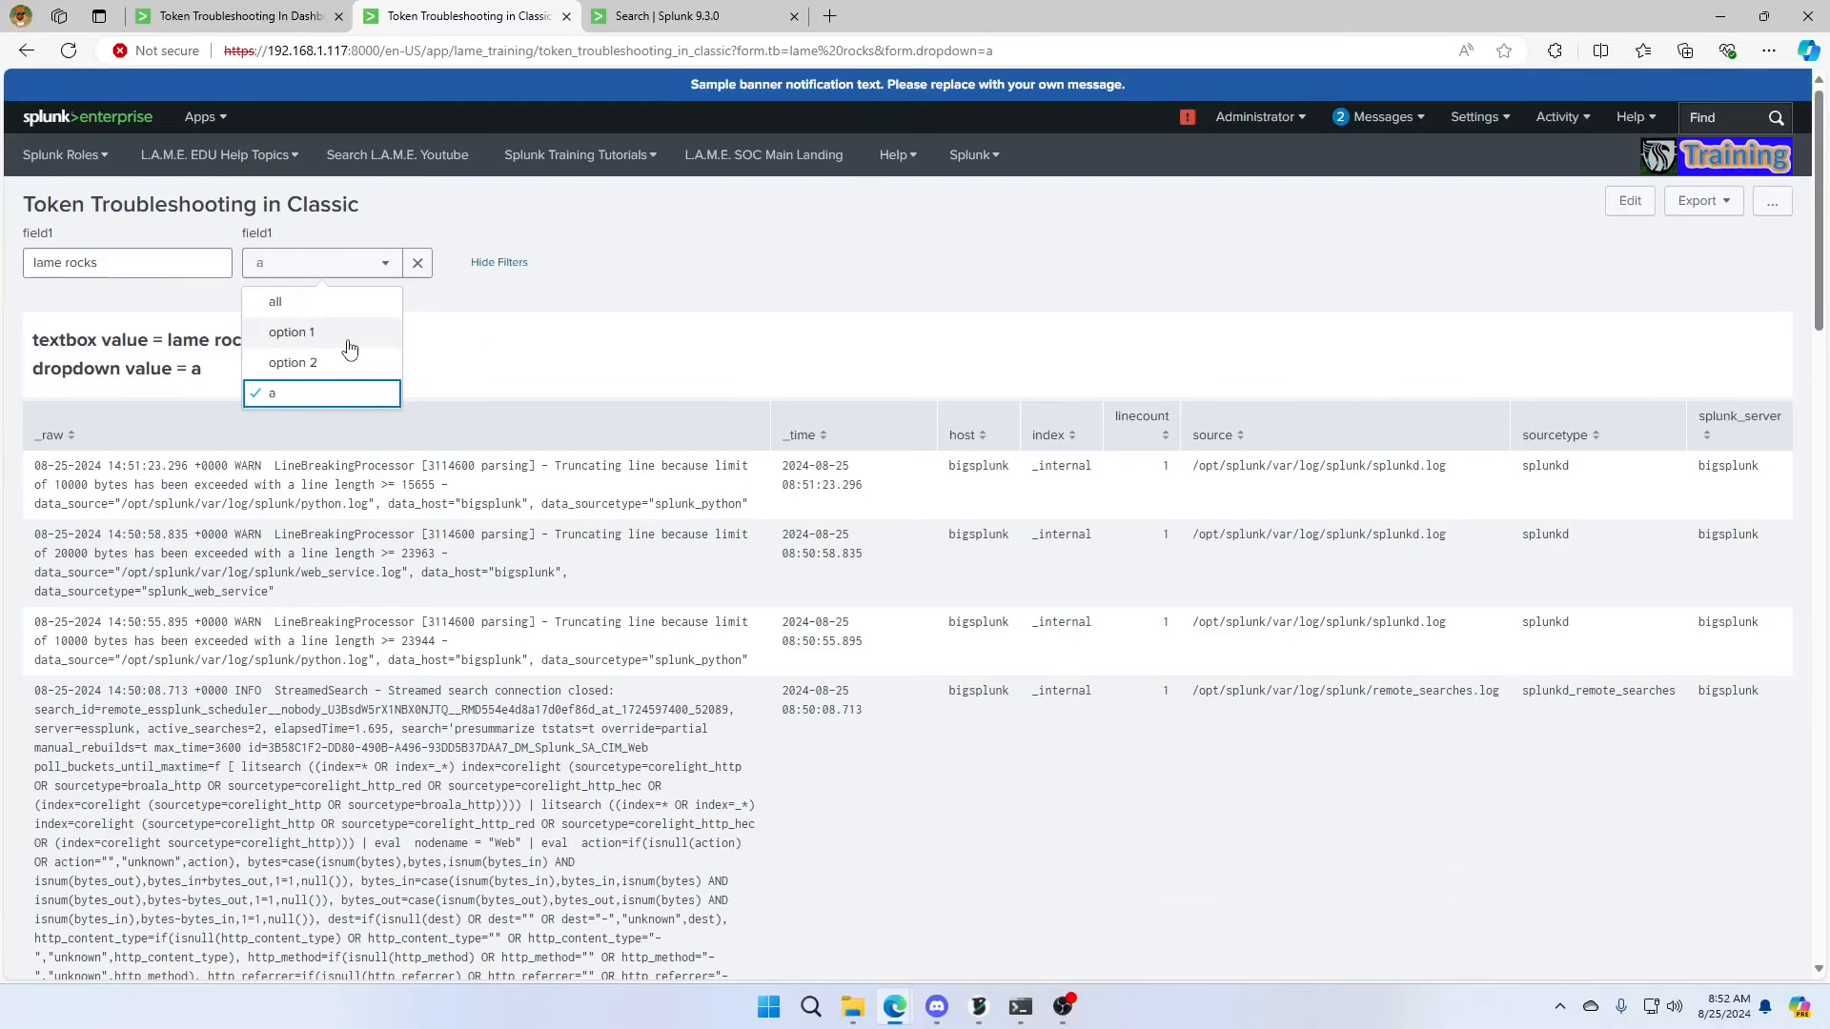
left_click(311, 364)
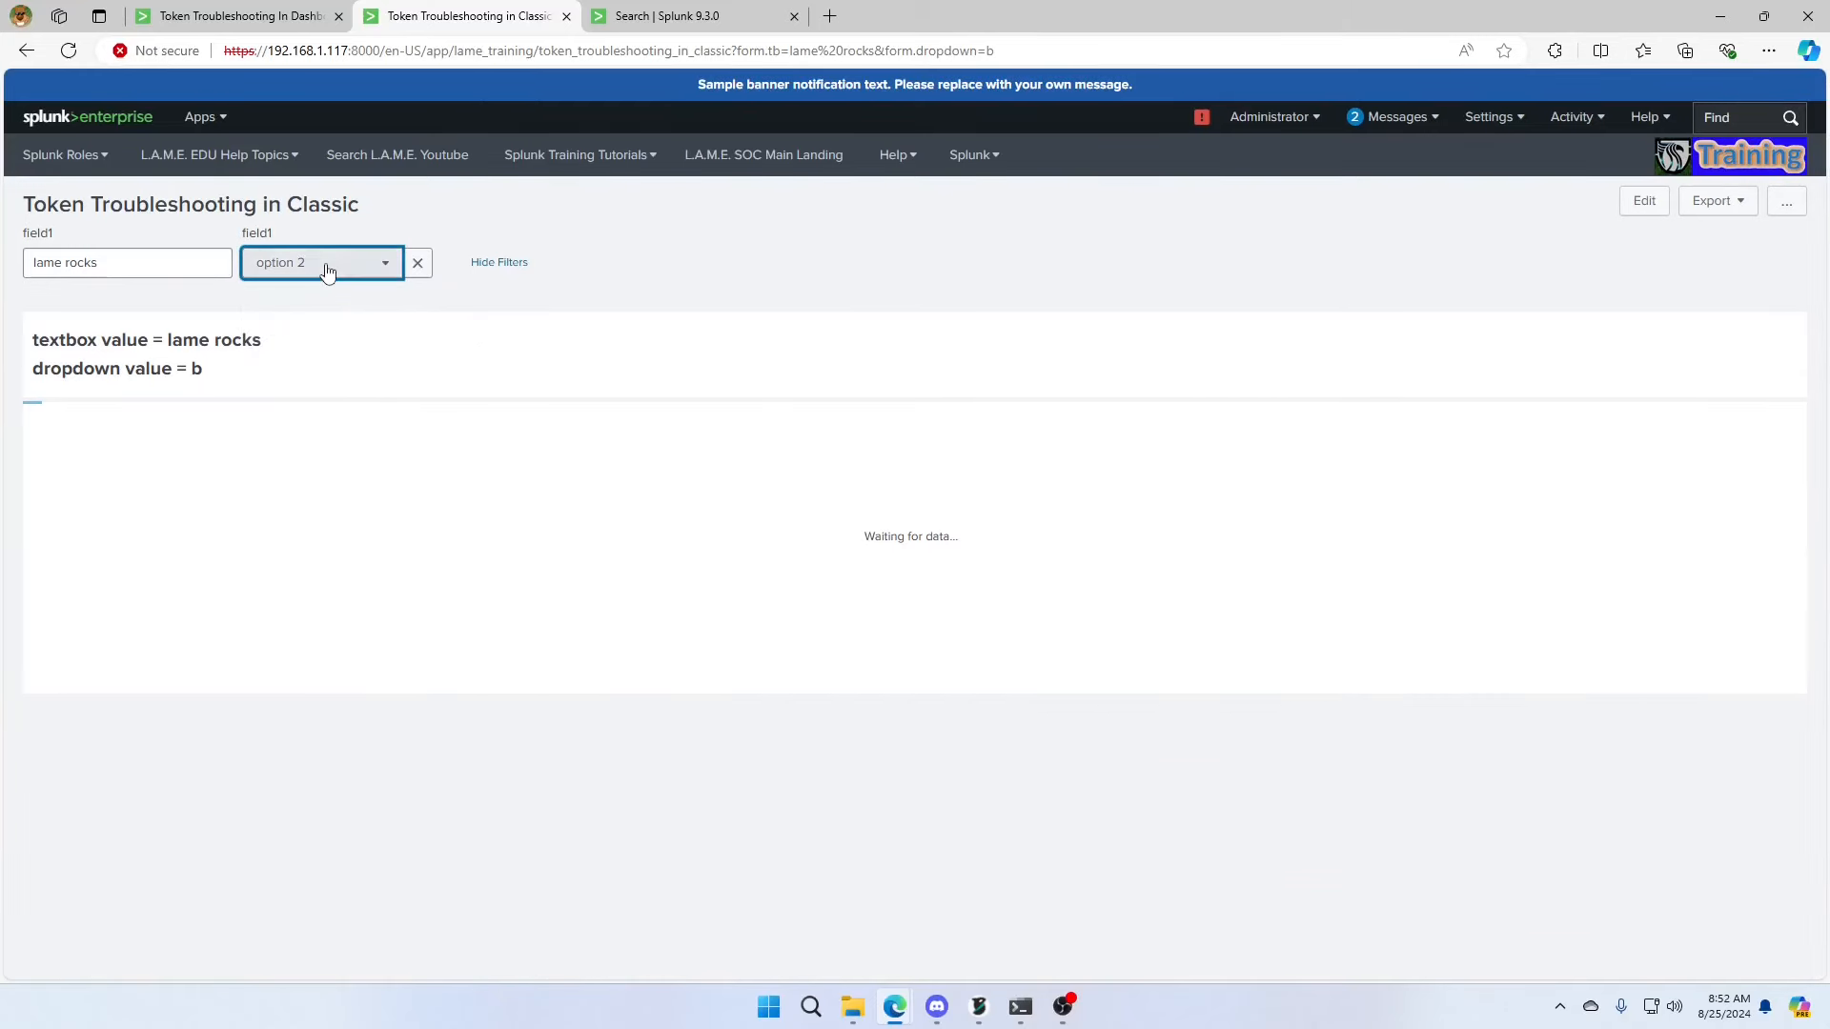
left_click(324, 264)
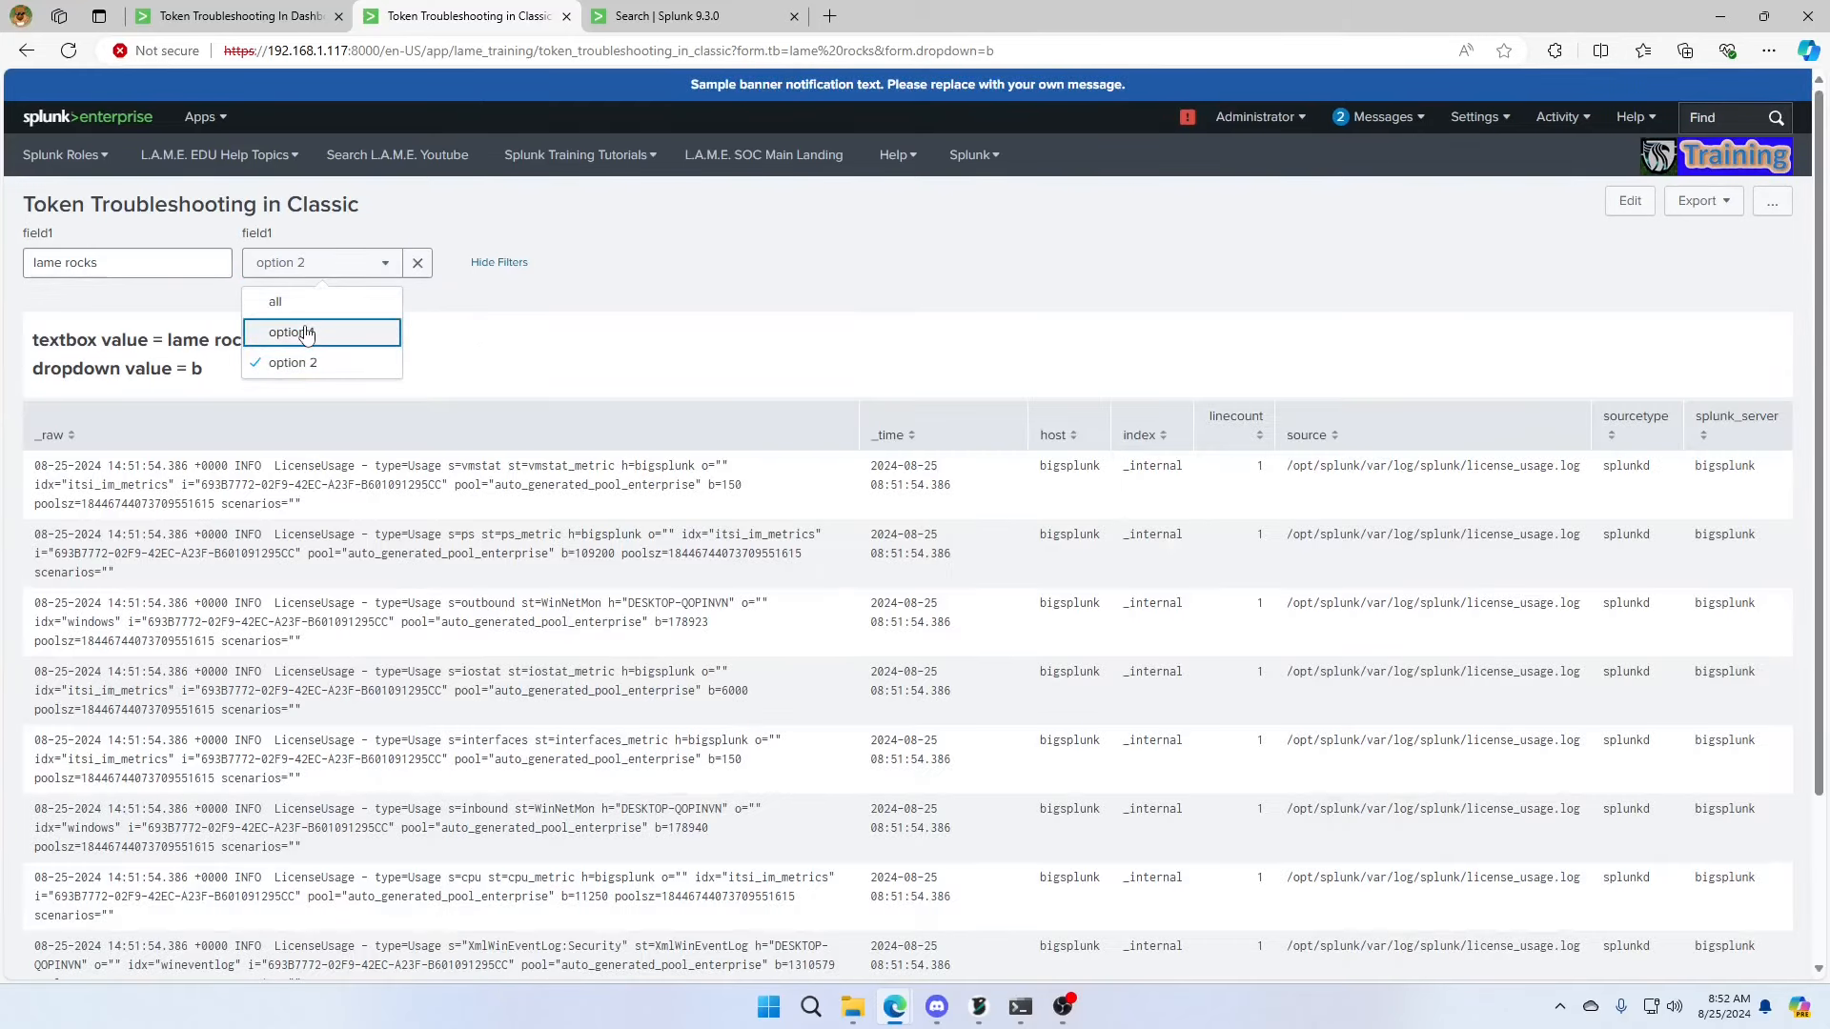
left_click(305, 334)
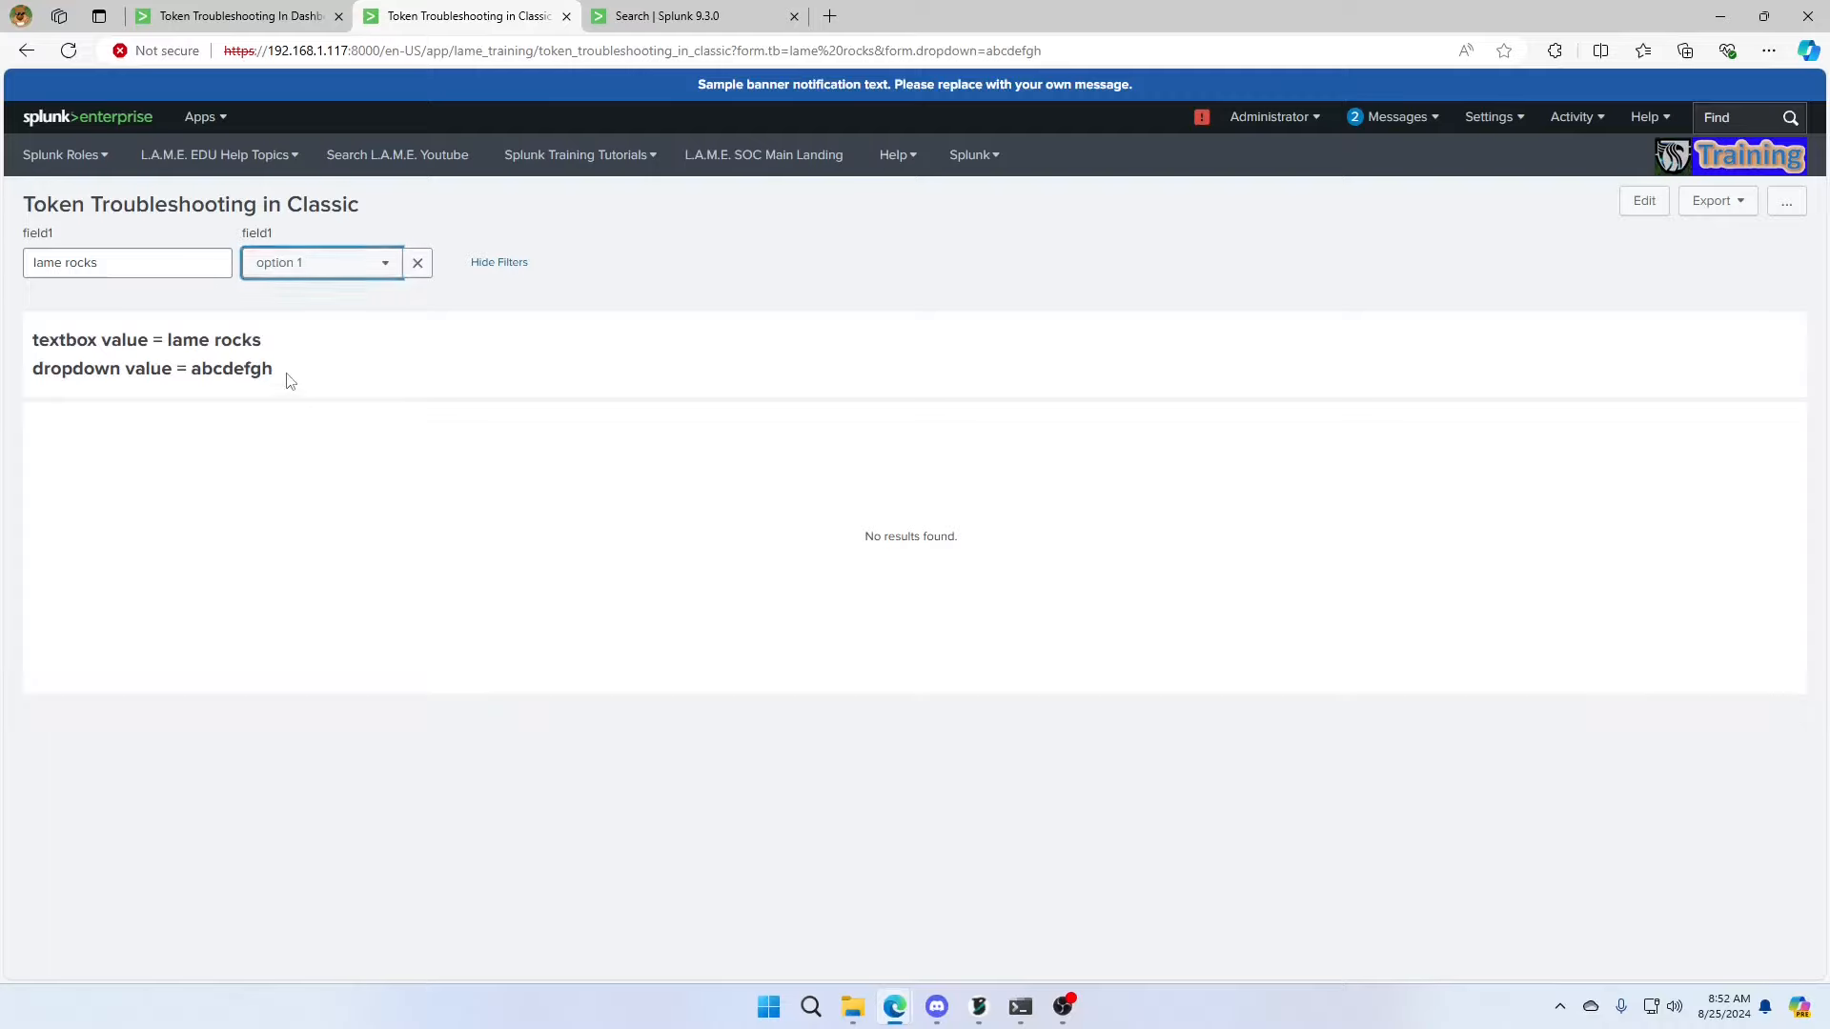
left_click_drag(290, 380, 29, 340)
left_click(132, 361)
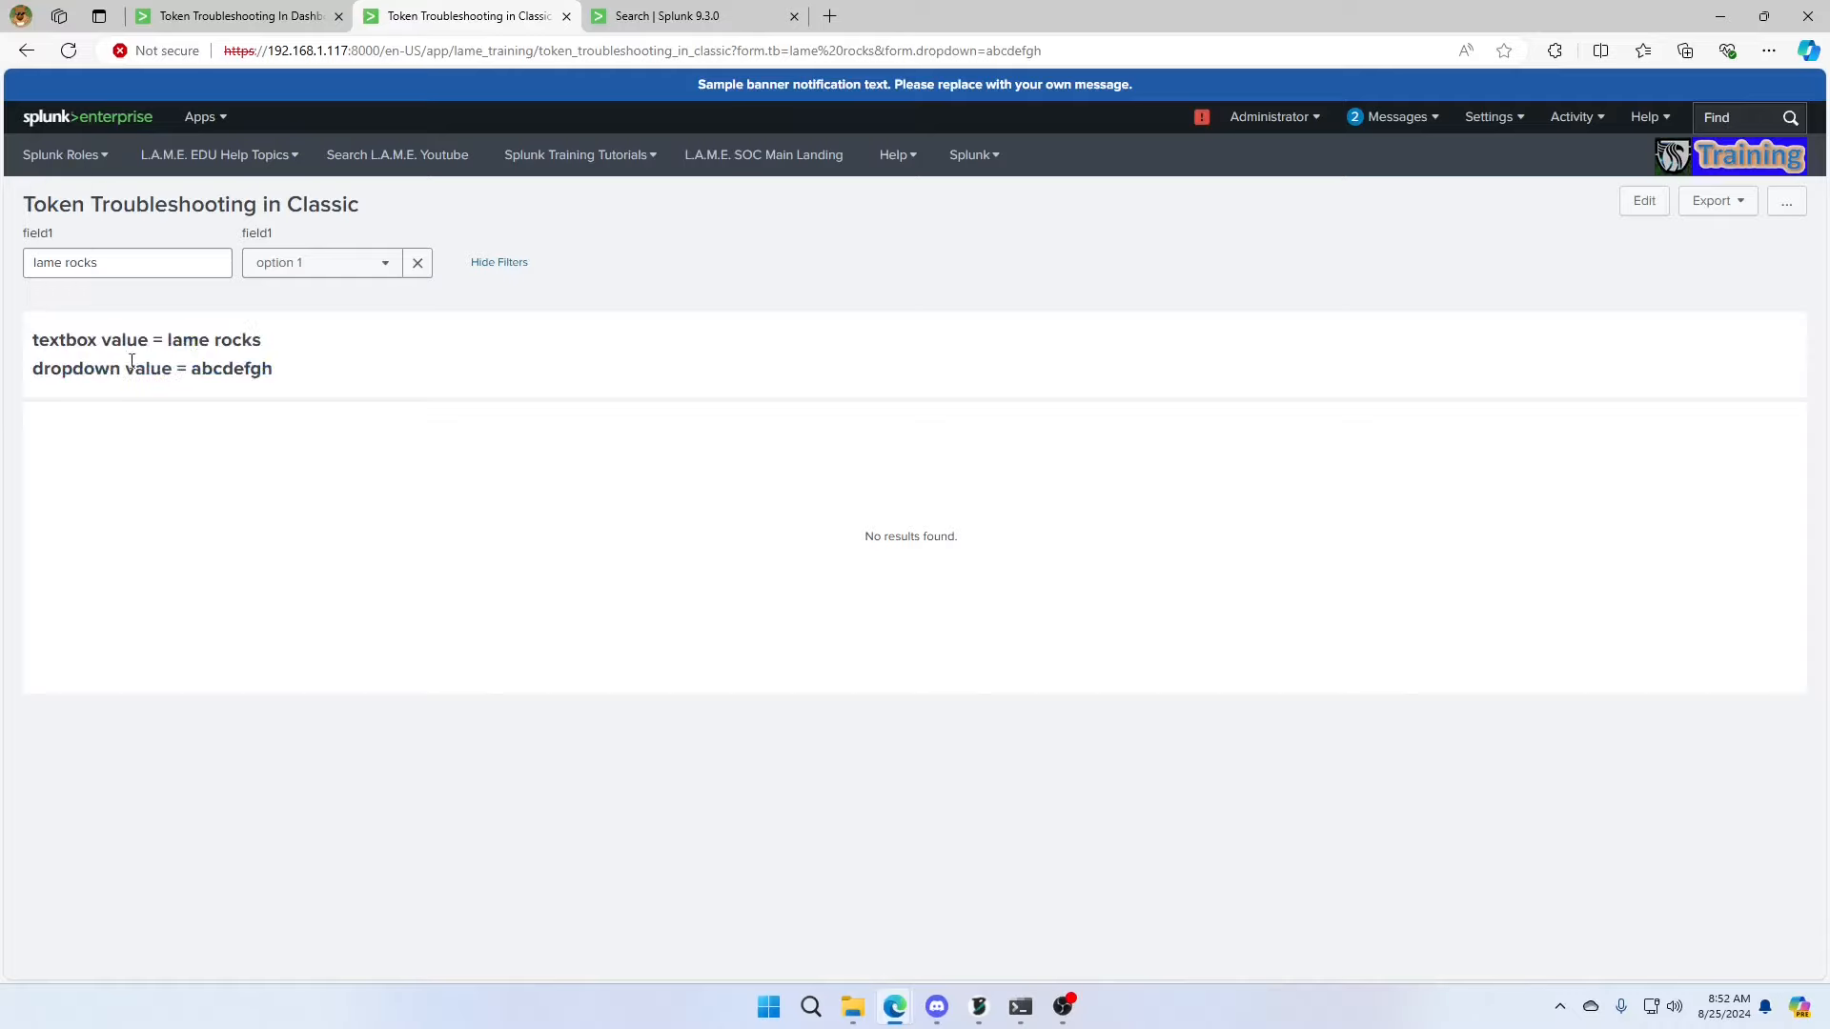
left_click_drag(287, 377, 30, 340)
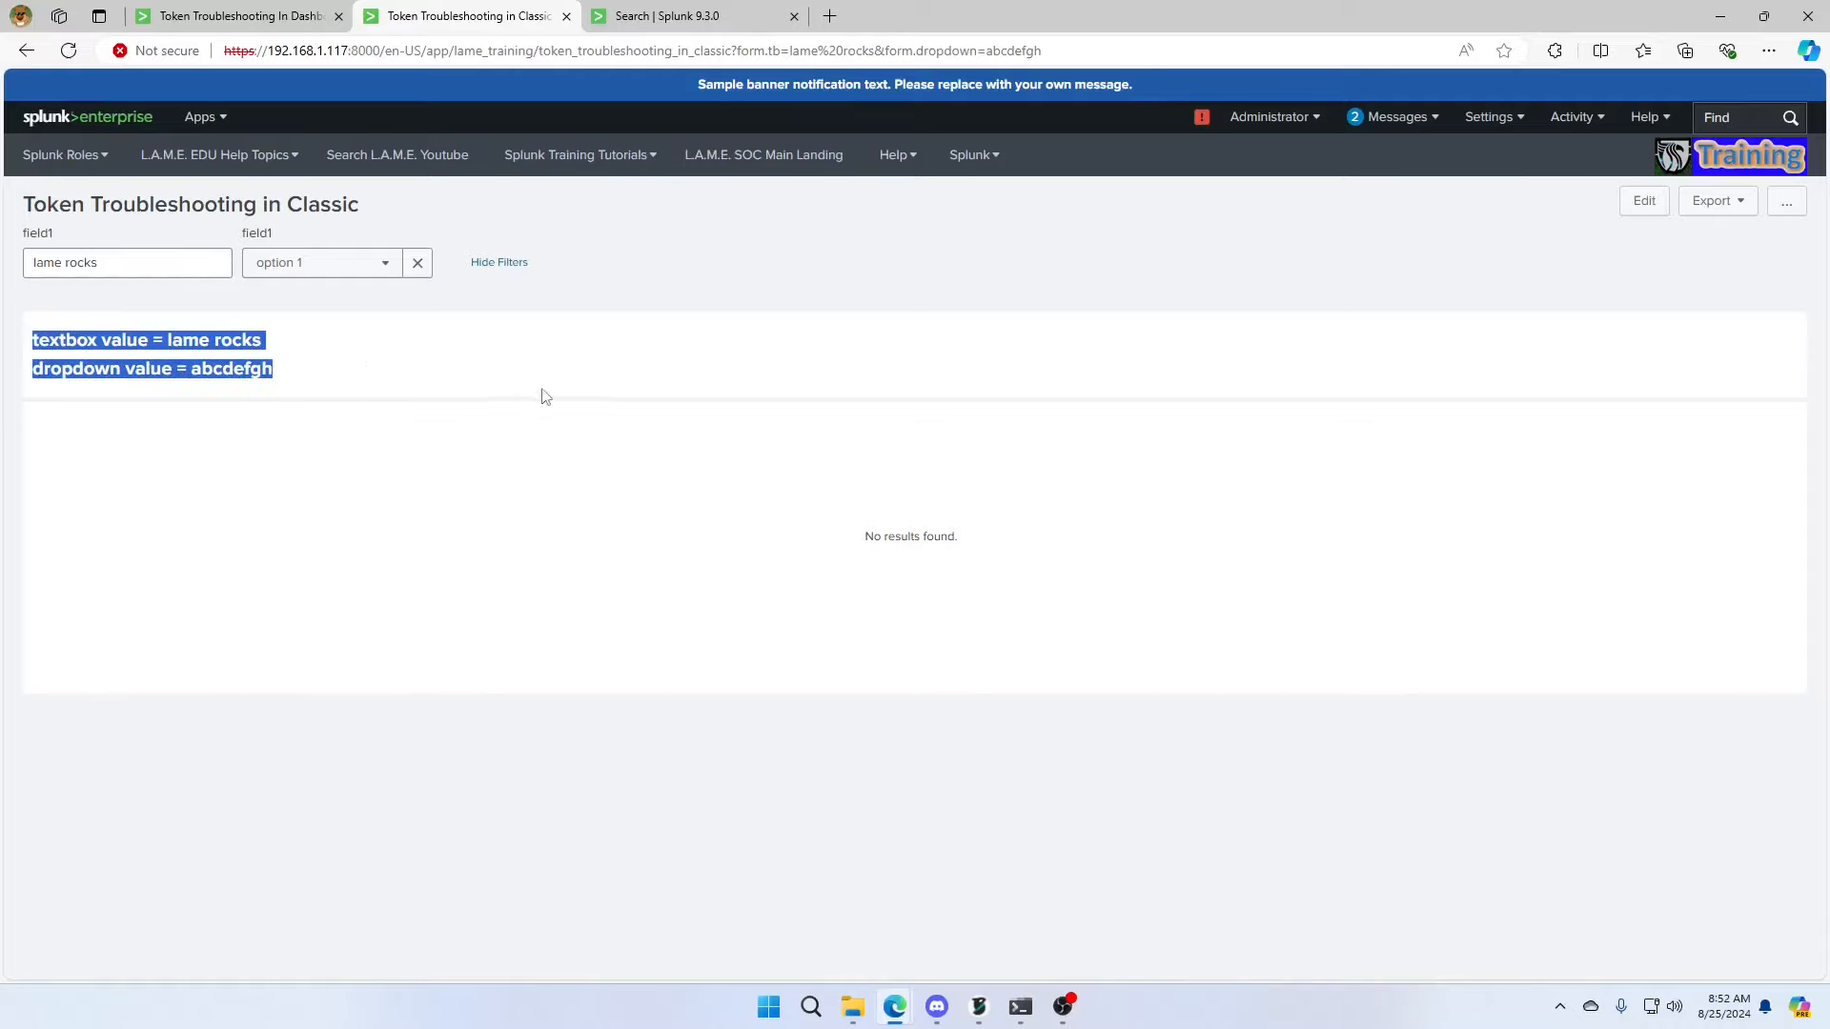